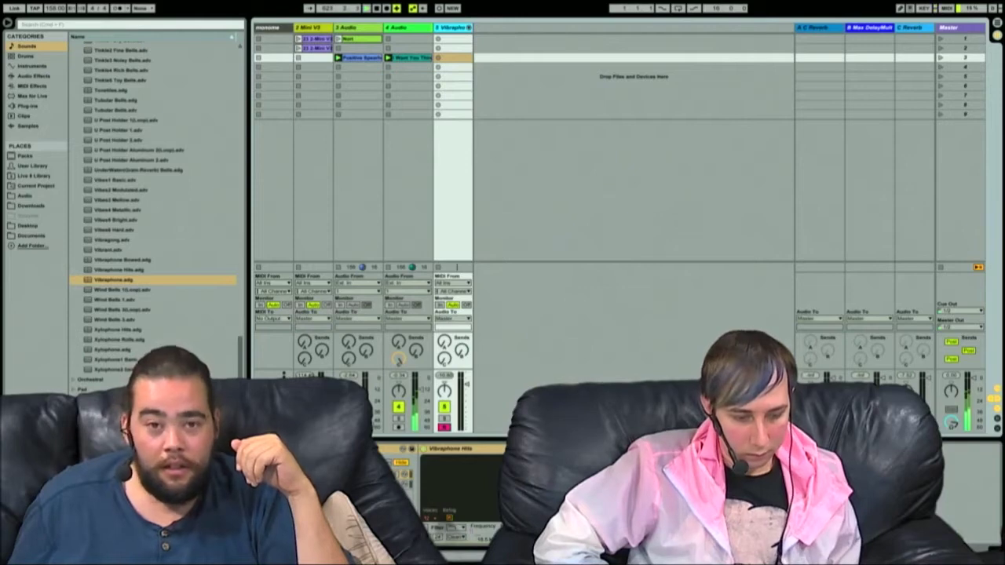
Step: Select the 4 Audio track and show its drum loop waveform in the detail view
left_click(408, 58)
key("ctrl+alt+l")
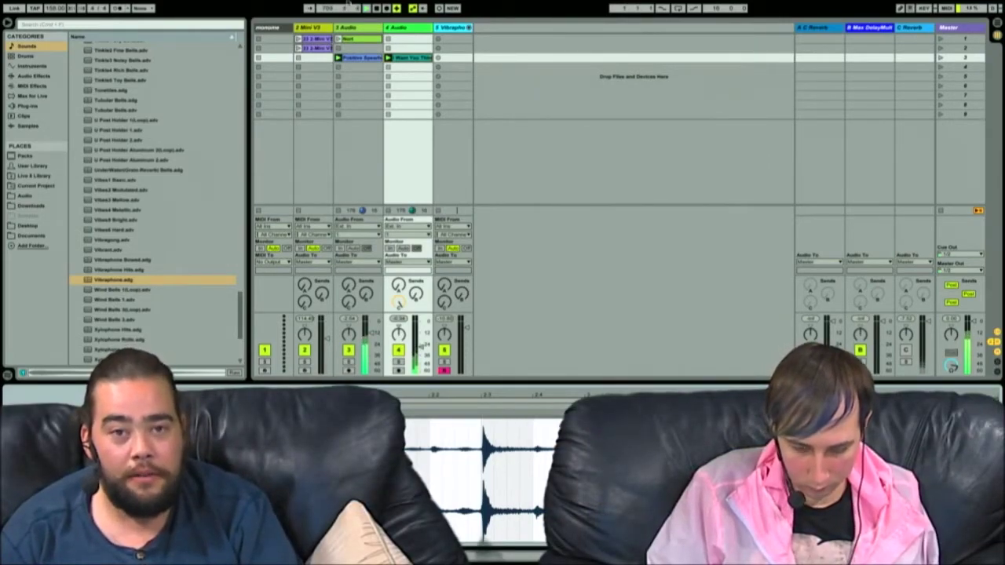
mouse_move(348, 4)
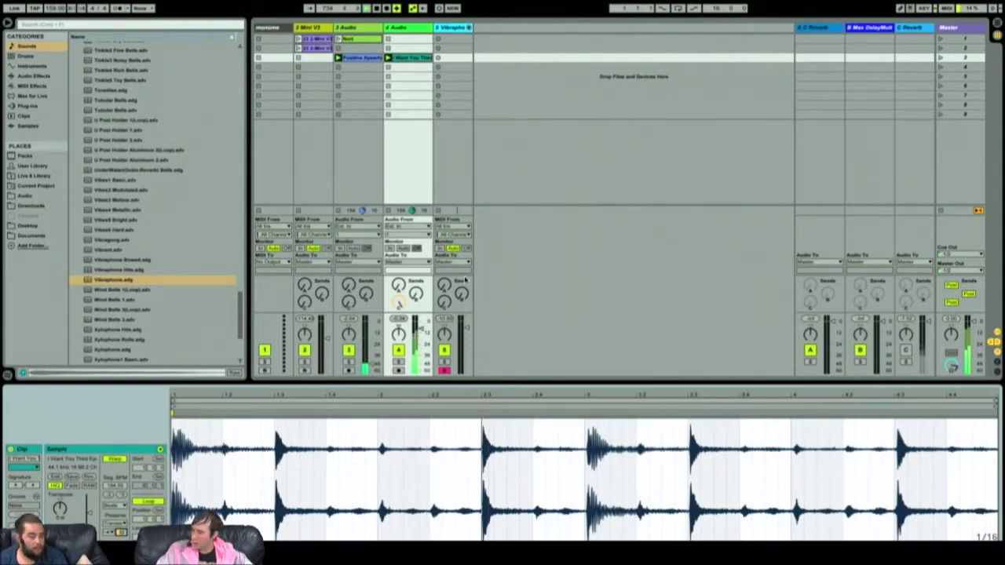
left_click(907, 351)
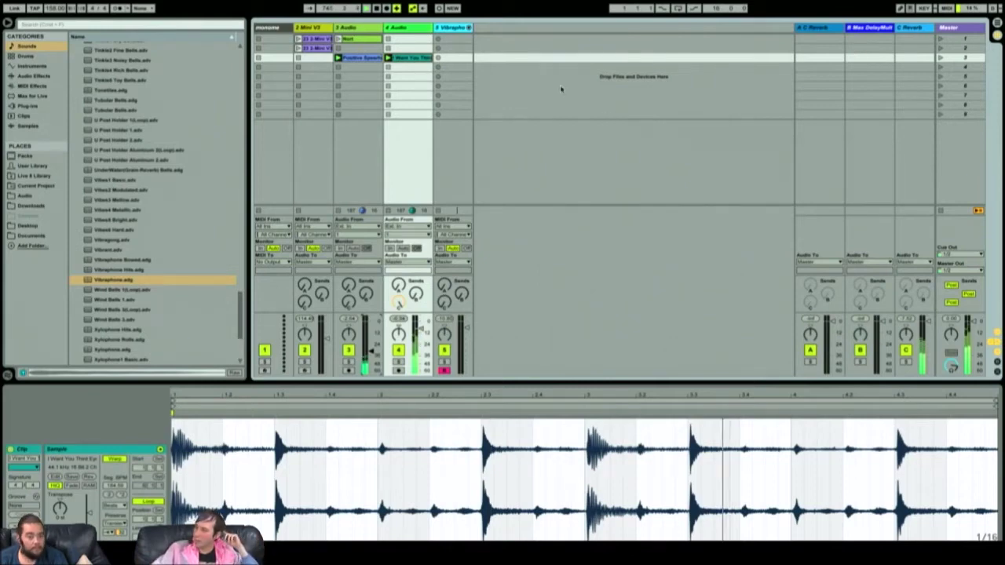
Step: Stop all playing clips and bring the track 3 speech clip's waveform back into the detail view
left_click(354, 61)
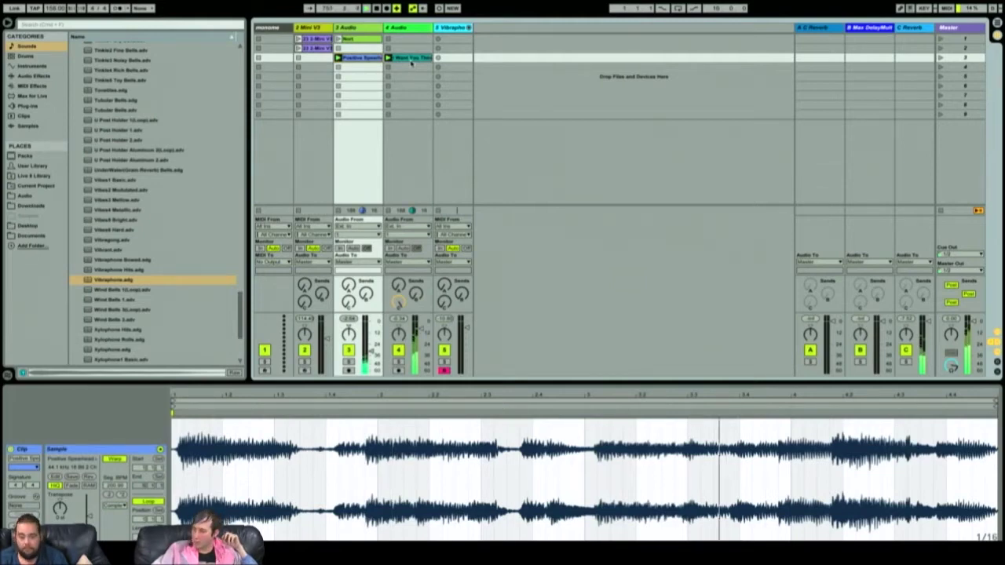
left_click(946, 212)
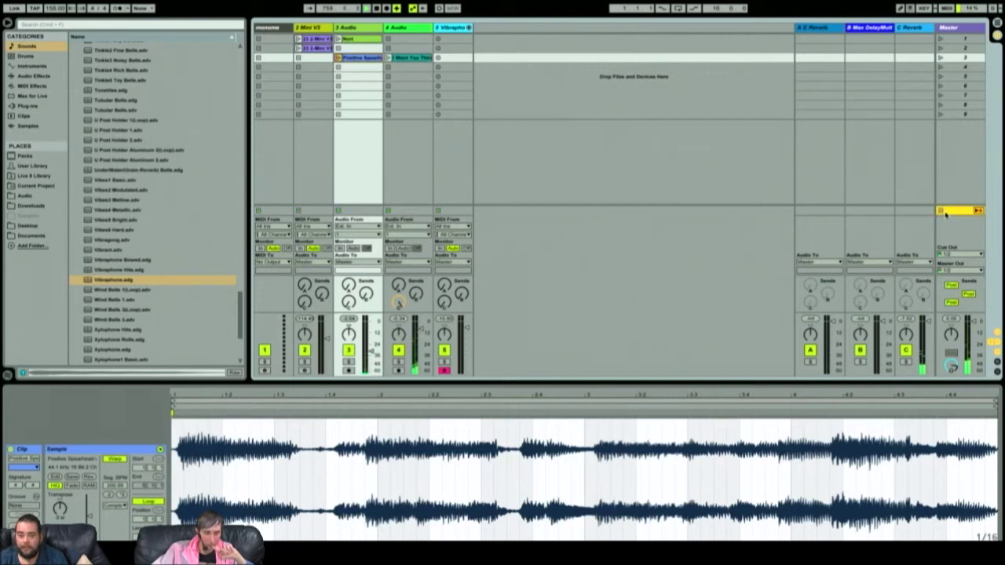
left_click(751, 156)
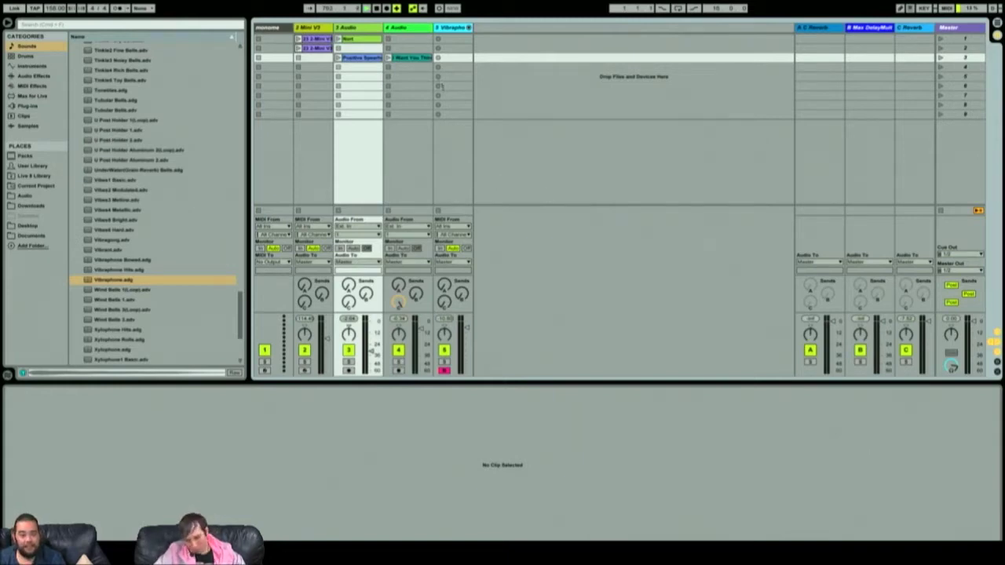
left_click(366, 60)
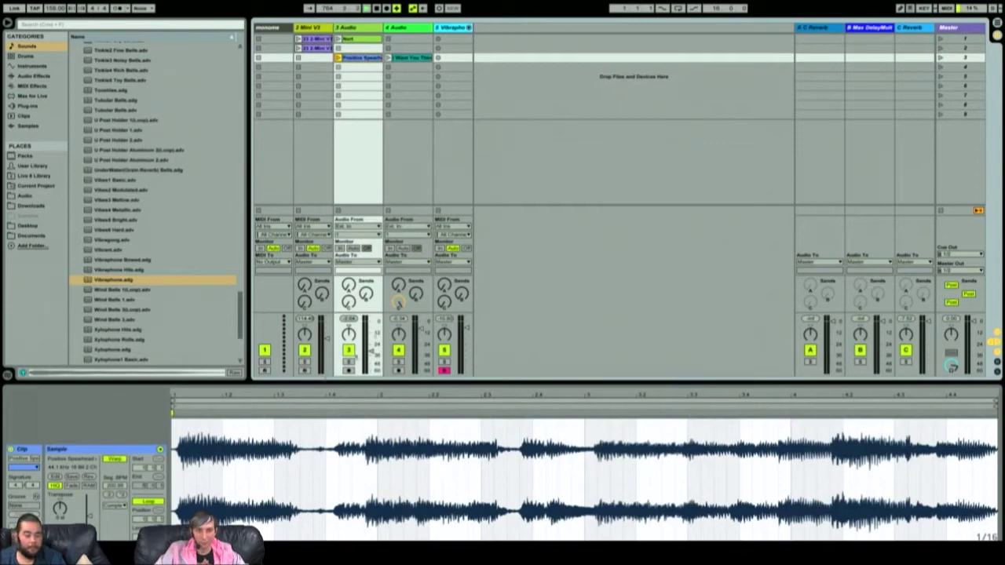
Step: Select the empty scenes 5 through 9 in the Master column and delete them
left_click(532, 95)
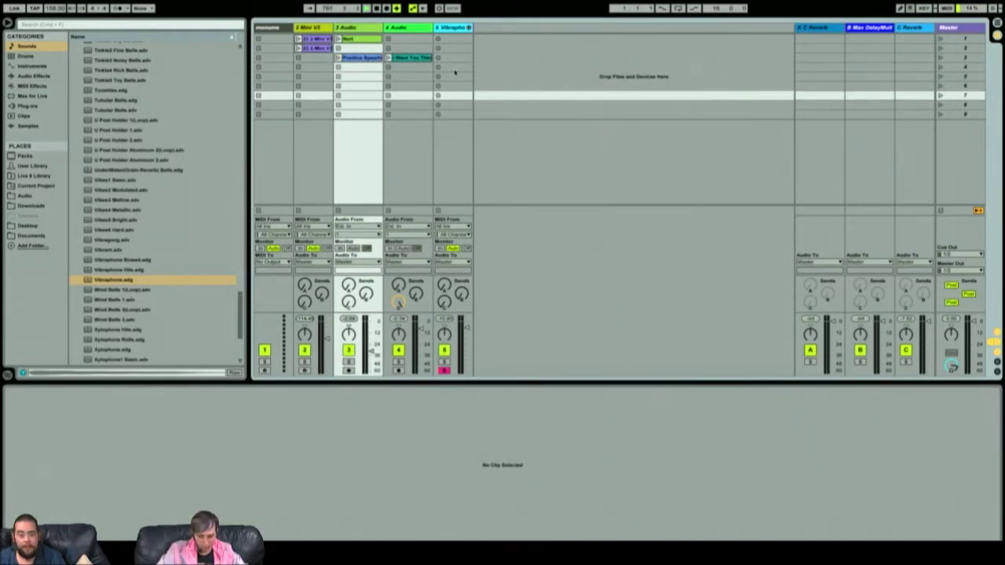
left_click(284, 69)
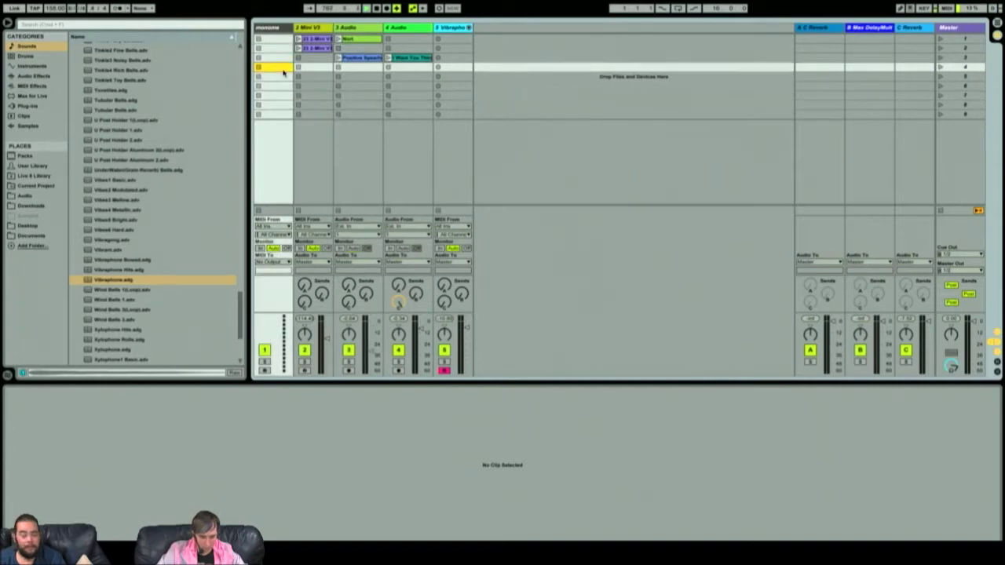
left_click(273, 115, "shift")
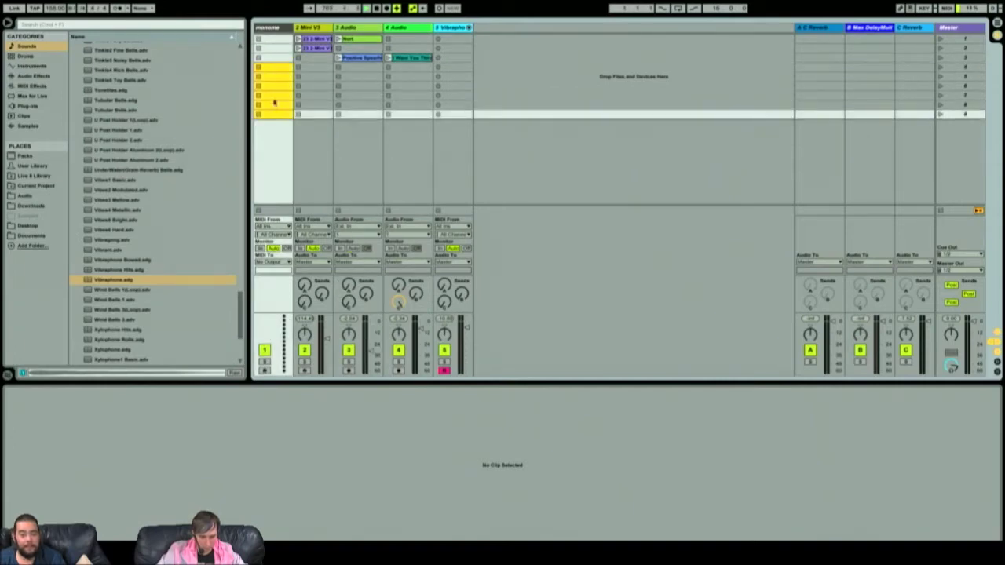
left_click(268, 79)
left_click(270, 116, "shift")
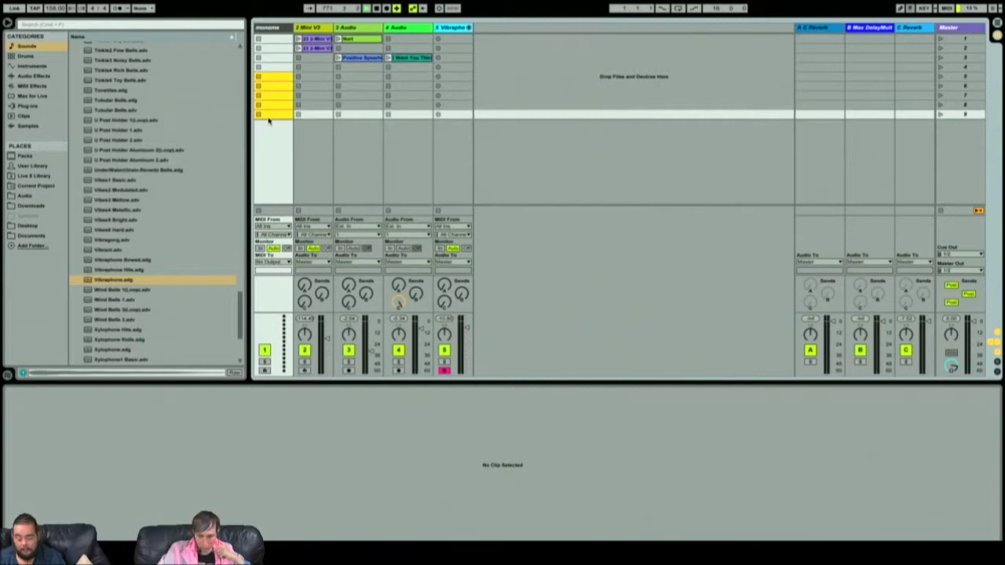
left_click(960, 115)
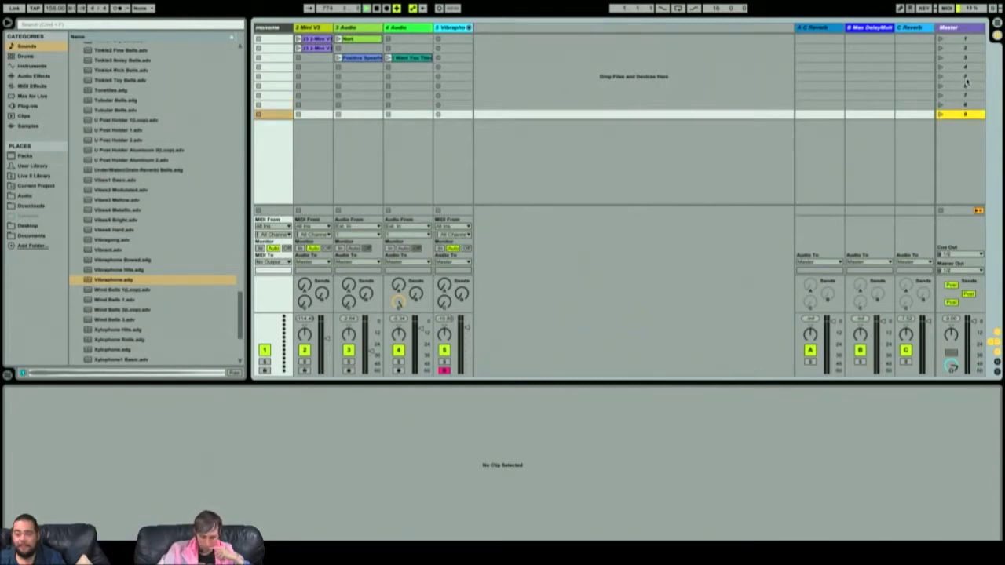
left_click(966, 79, "shift")
key("Delete")
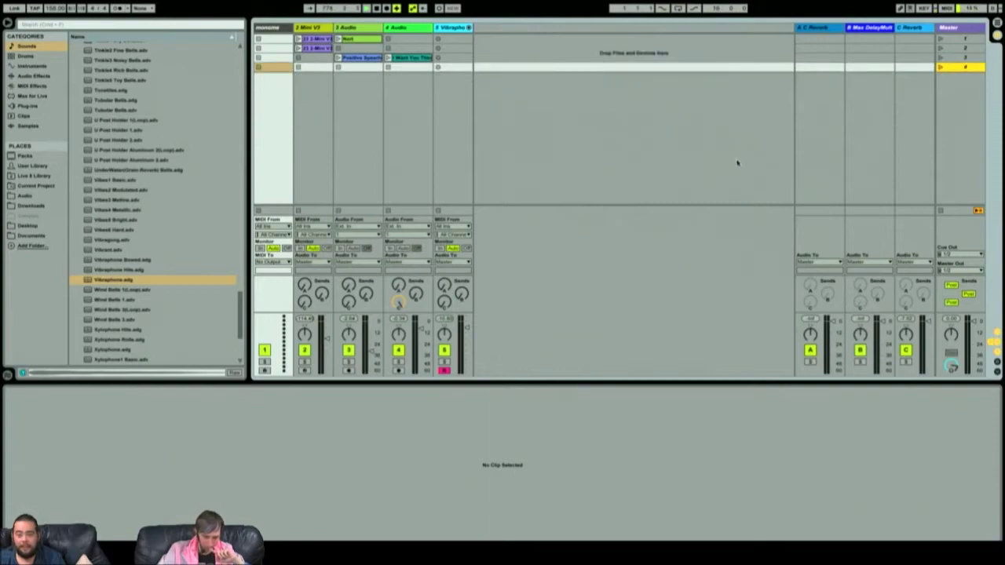
left_click(640, 165)
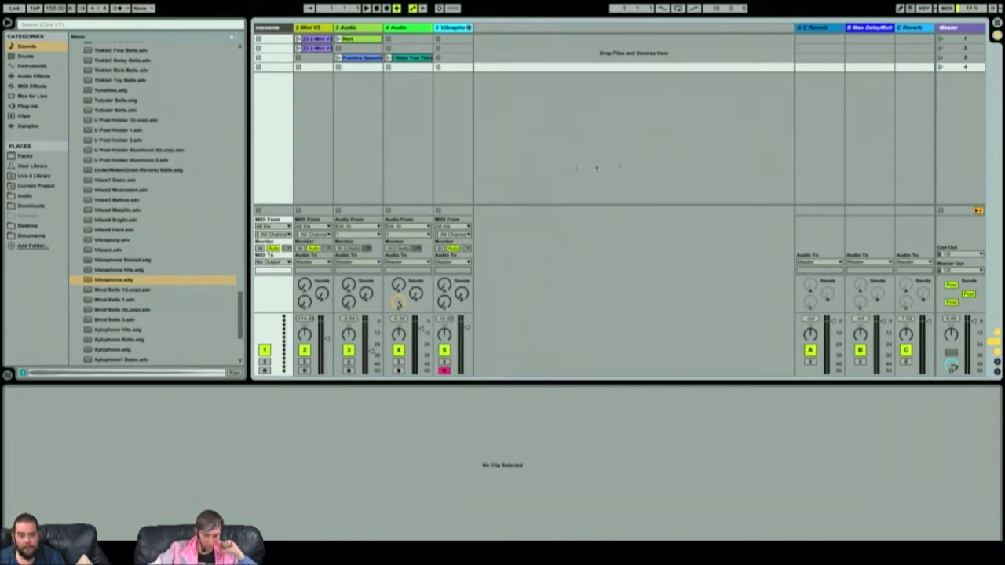
mouse_move(130, 3)
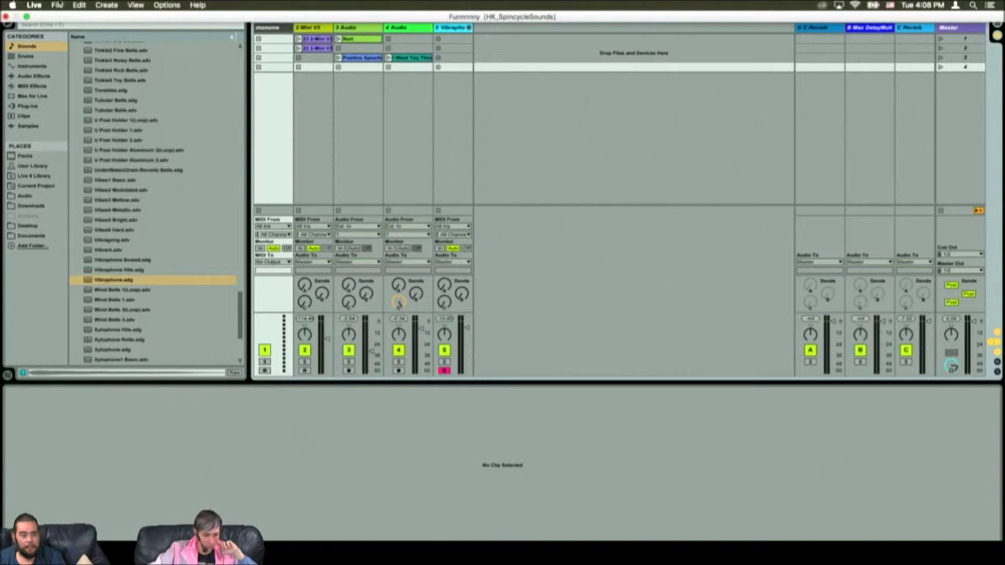
Step: Start a new Live Set from the File menu, saving changes to Funnnnny first
left_click(59, 6)
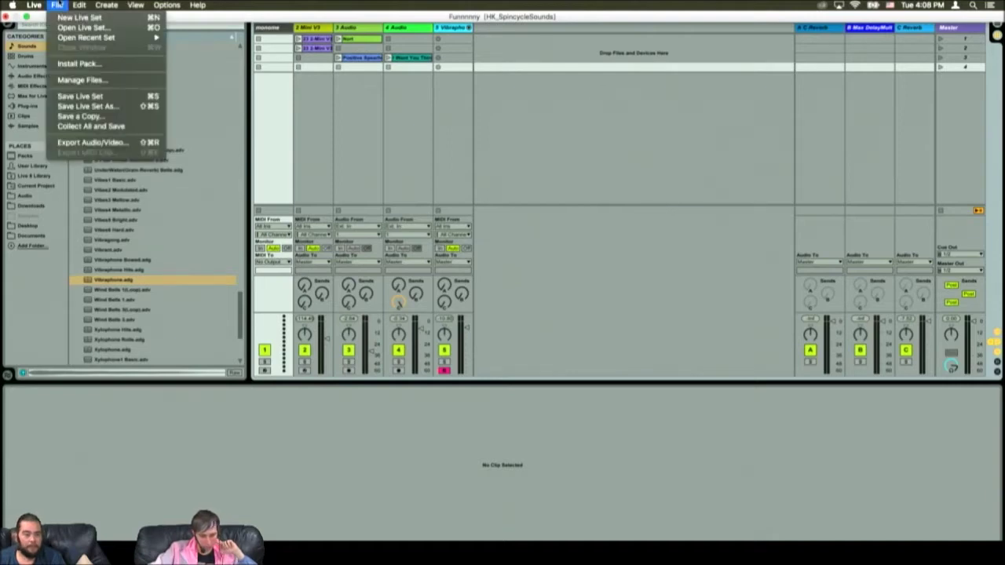
left_click(589, 189)
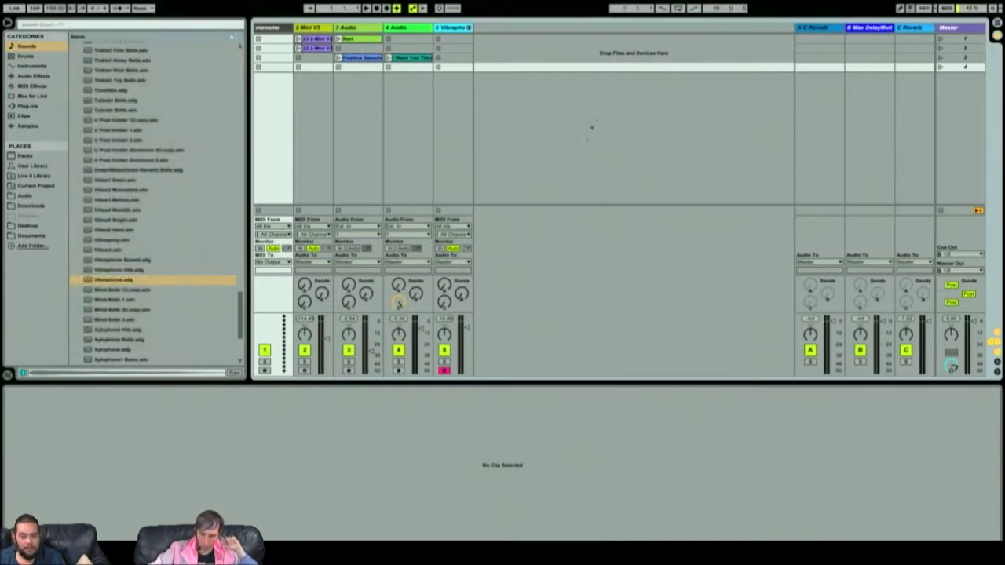
left_click(57, 5)
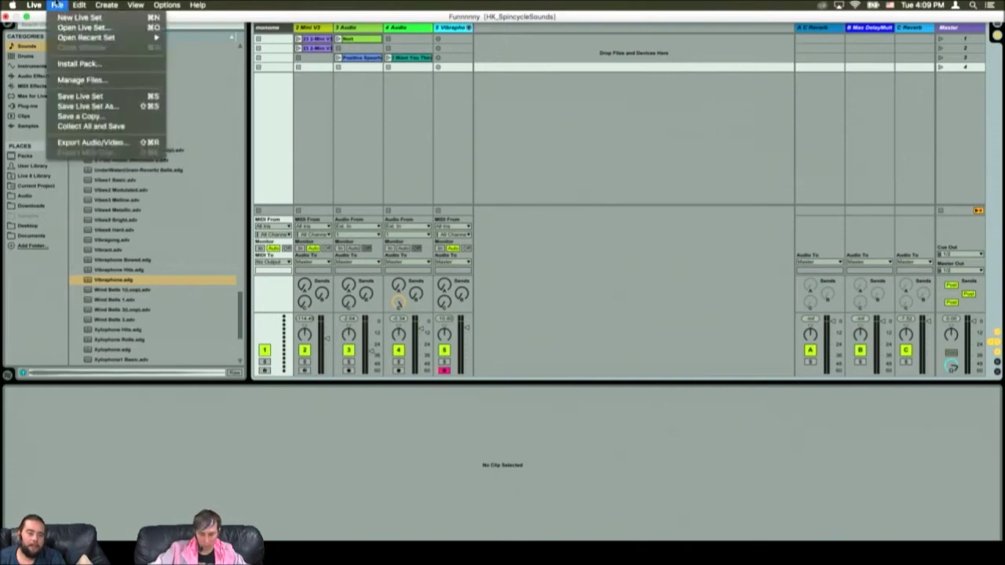
left_click(94, 17)
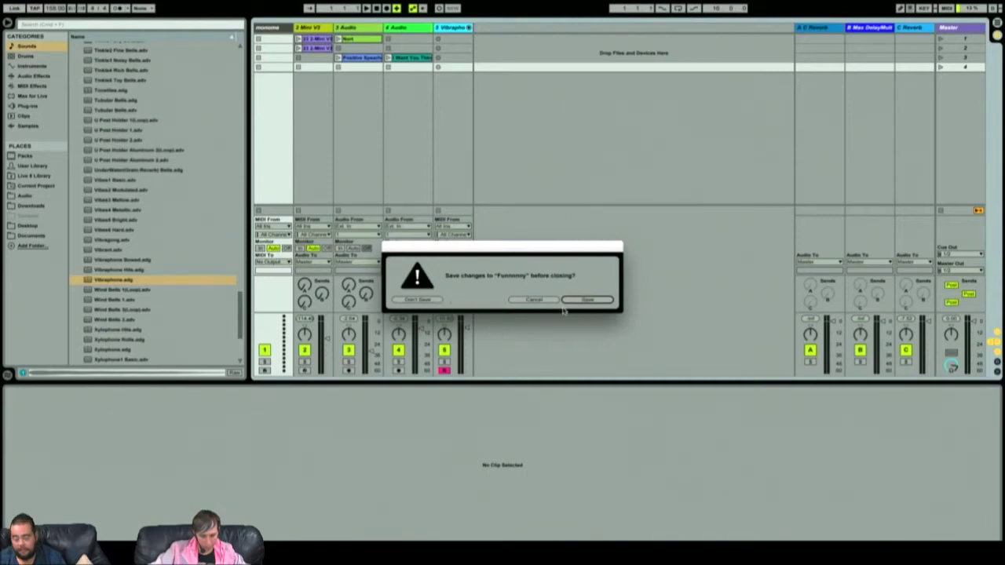
left_click(564, 304)
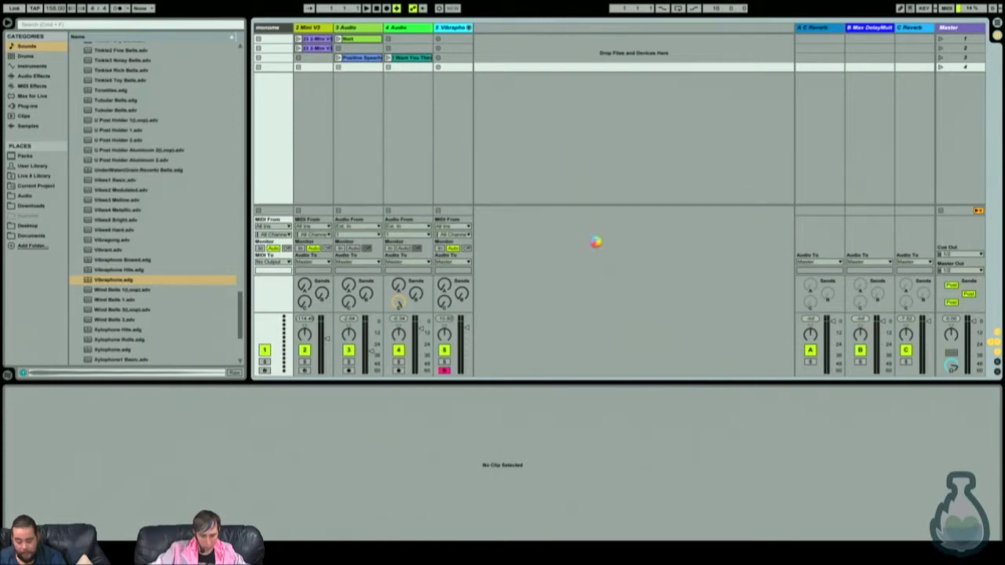
Step: Raise Zoom Display on the Look/Feel preferences page to 150 %
key("super+comma")
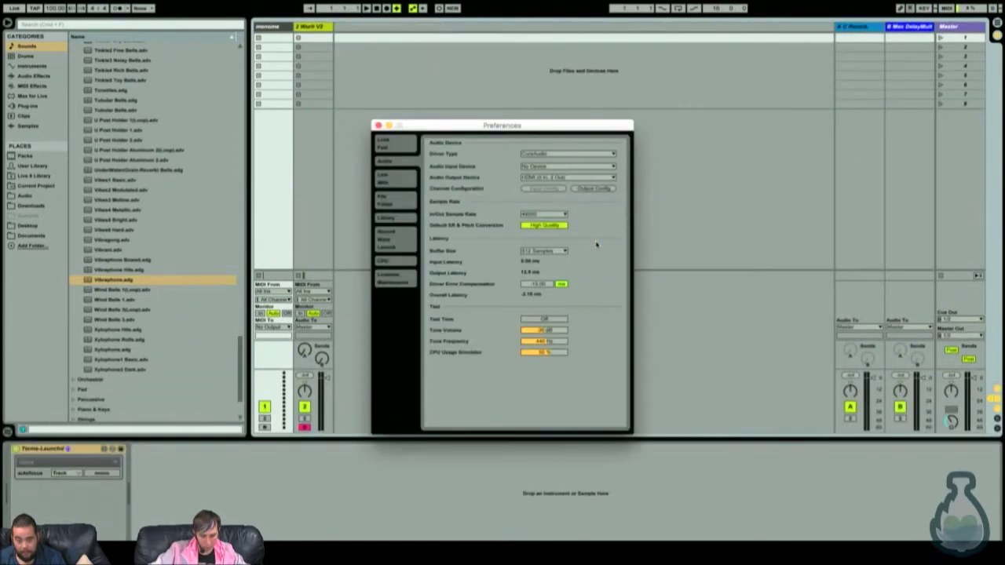
left_click(390, 203)
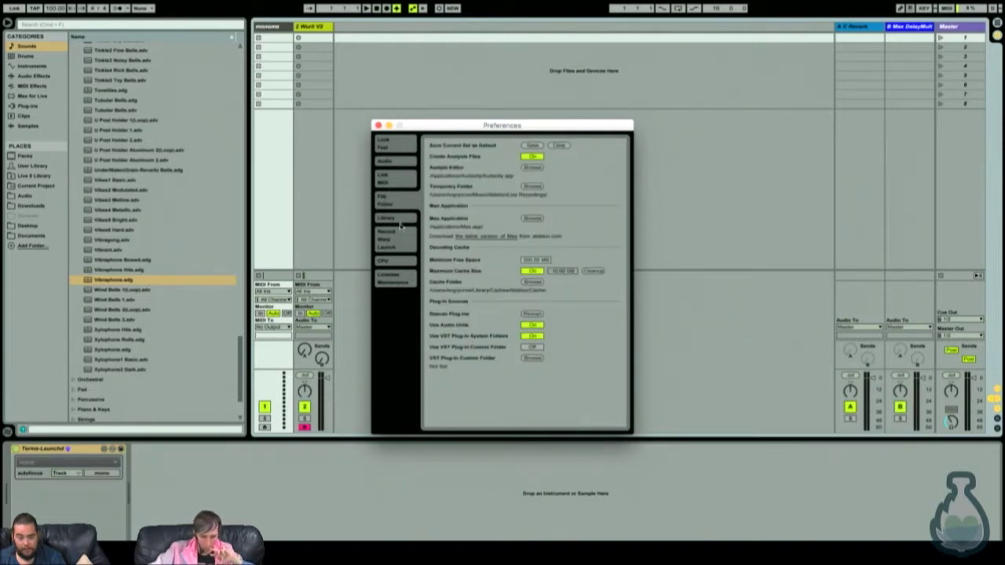
left_click(403, 228)
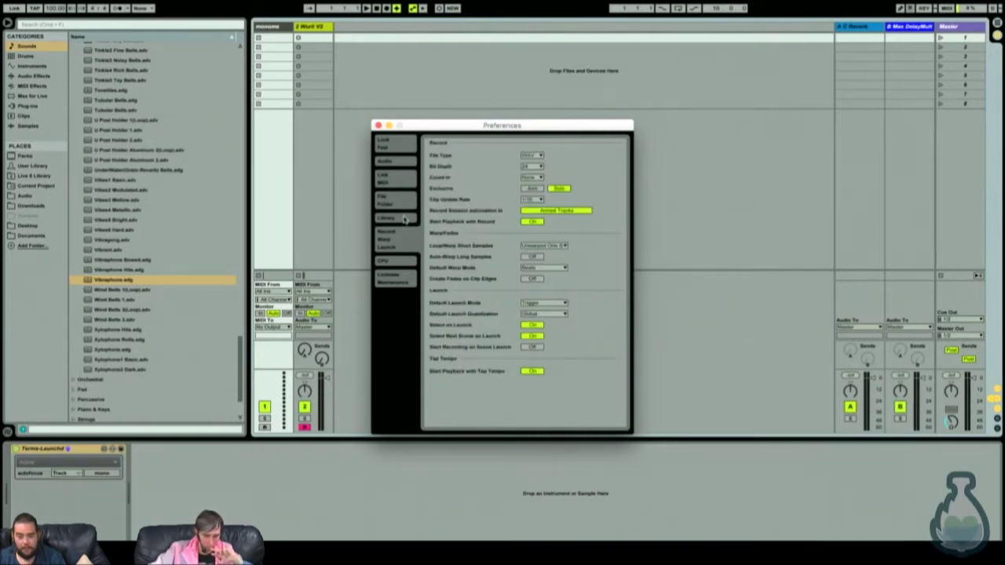
left_click(405, 219)
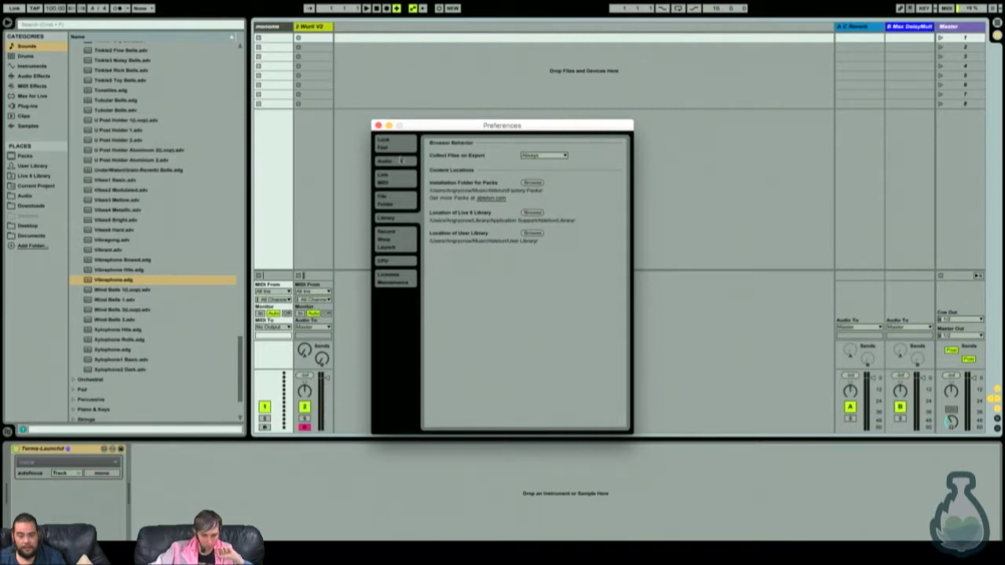
left_click(404, 148)
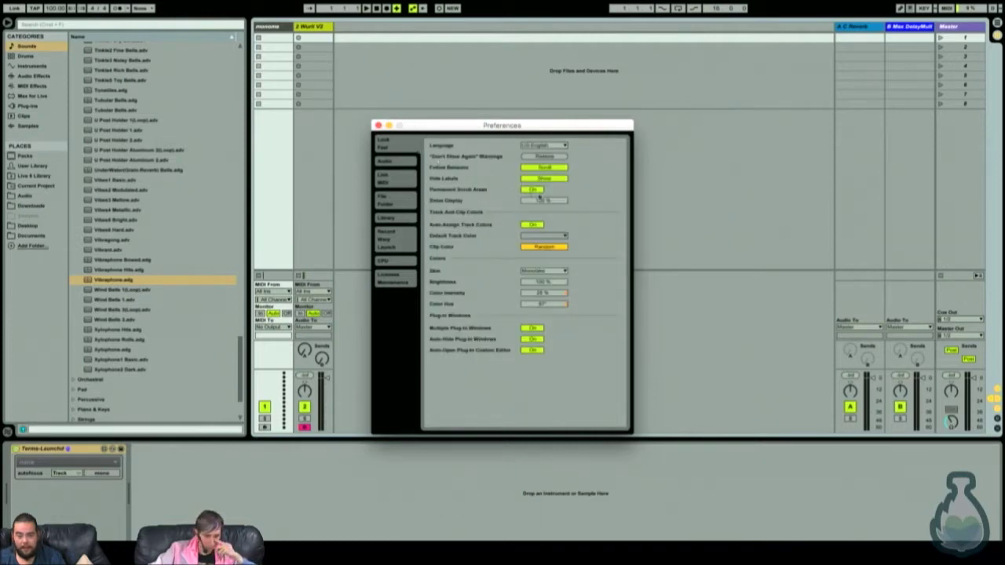
left_click(542, 201)
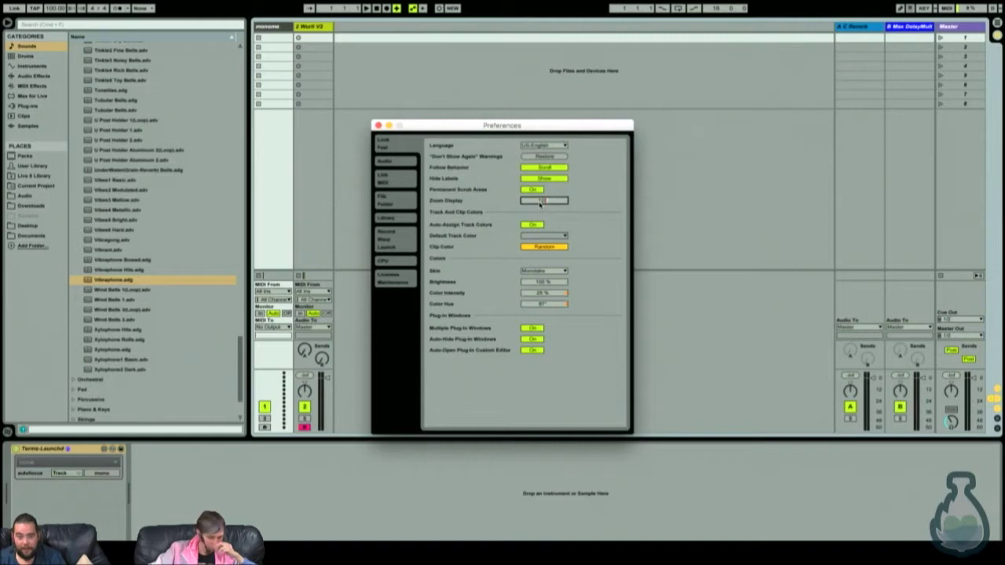
key("Up")
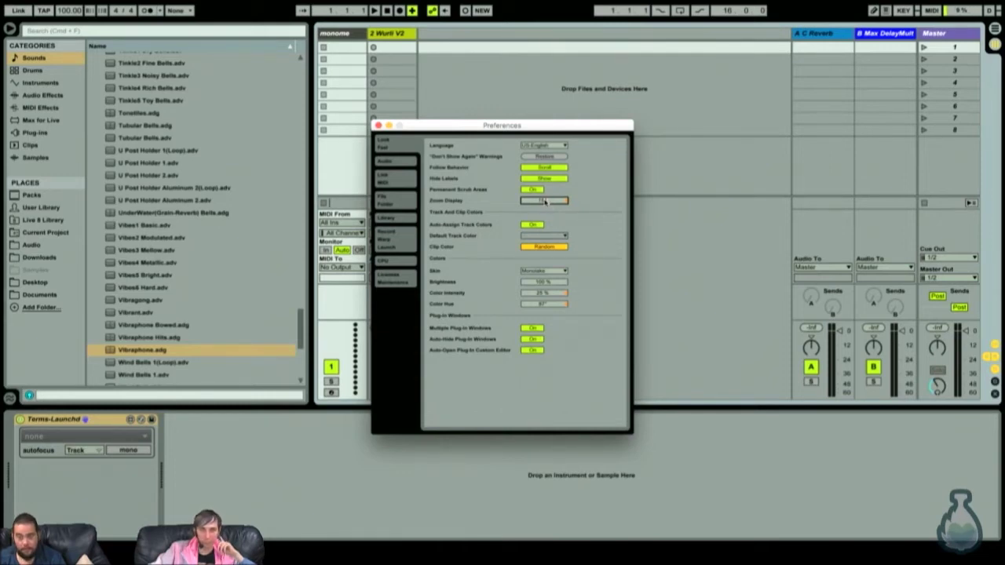
left_click_drag(545, 201, 545, 196)
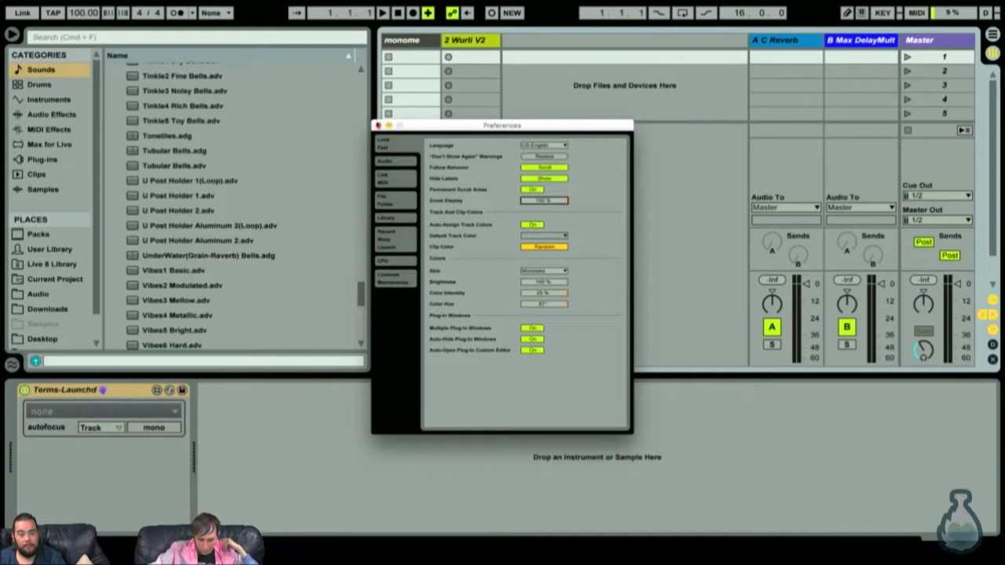
left_click(378, 126)
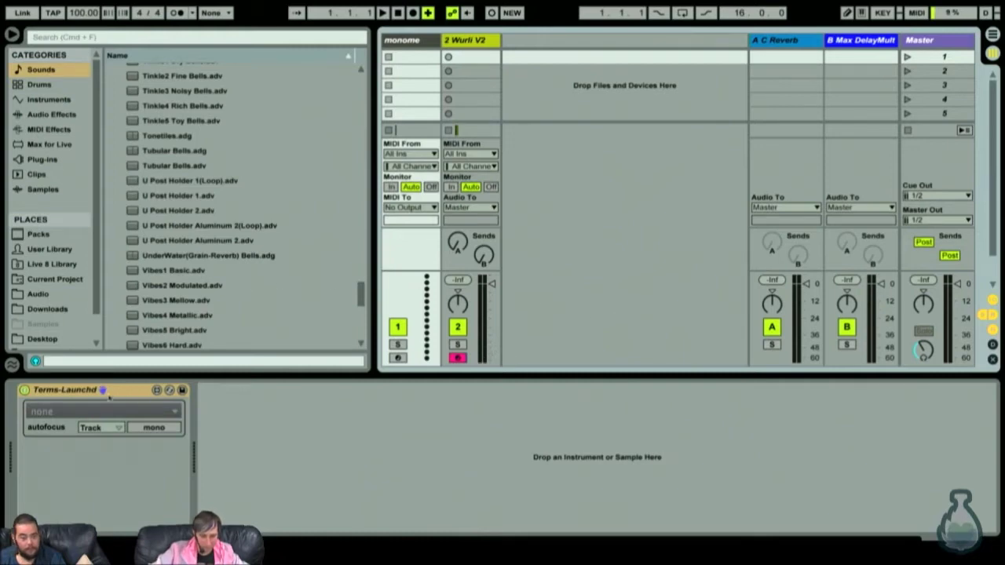
Step: Delete the monome and Wurli V2 tracks and add one new audio and one MIDI track
left_click(414, 42)
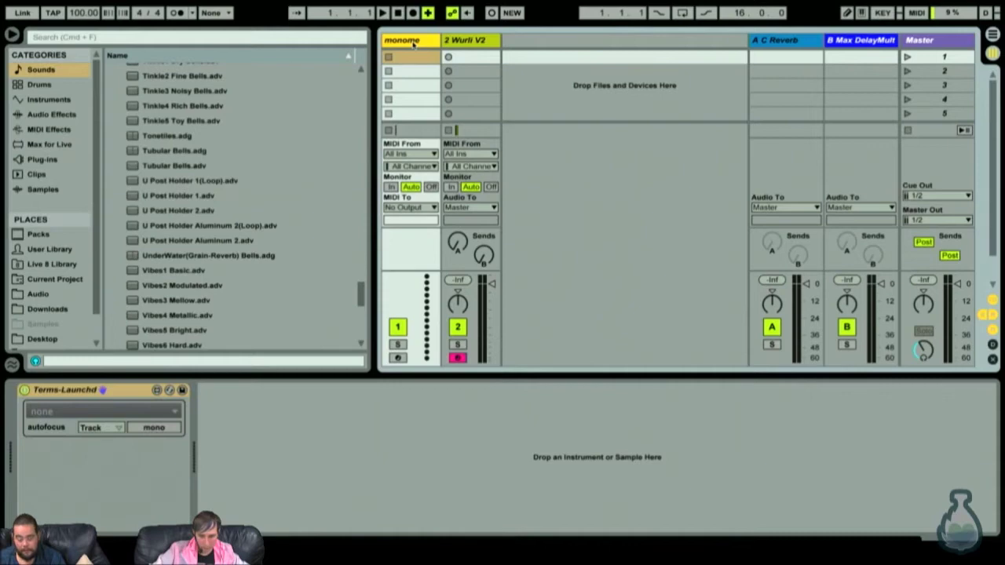
key("Delete")
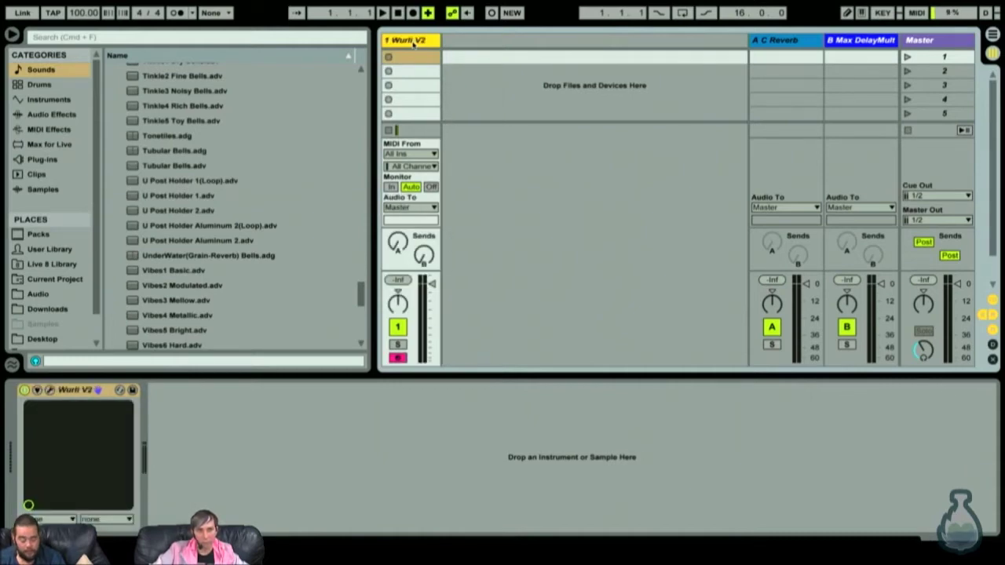
key("super+t")
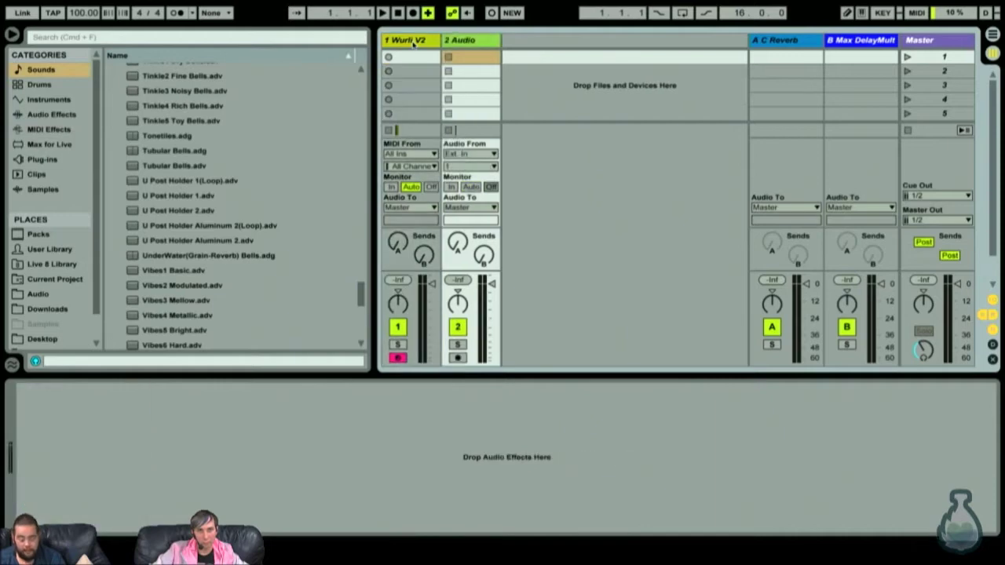
key("super+shift+t")
left_click(414, 41)
key("Delete")
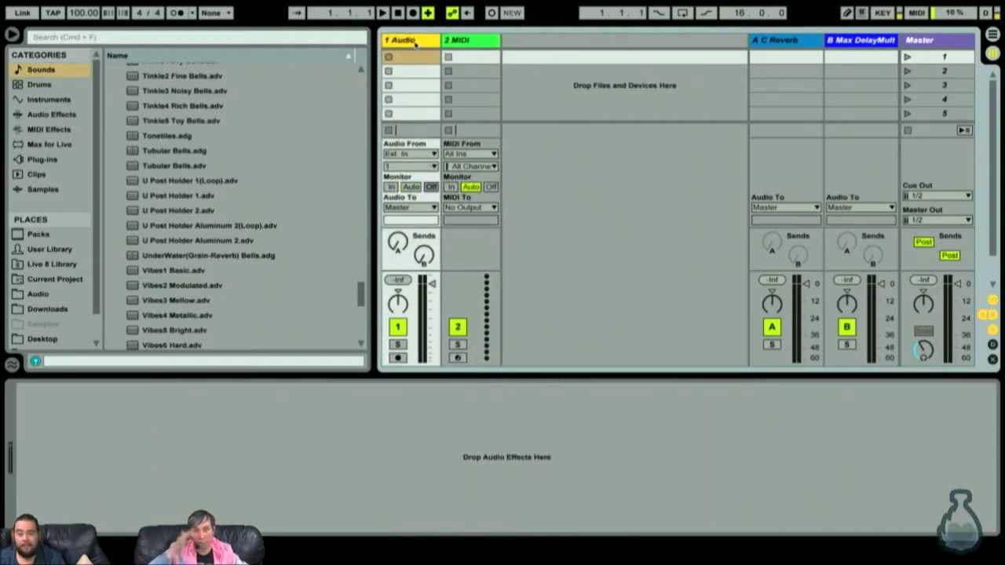
Step: Inspect the new tracks and the A C Reverb and B Max Delay return chains
left_click(809, 40)
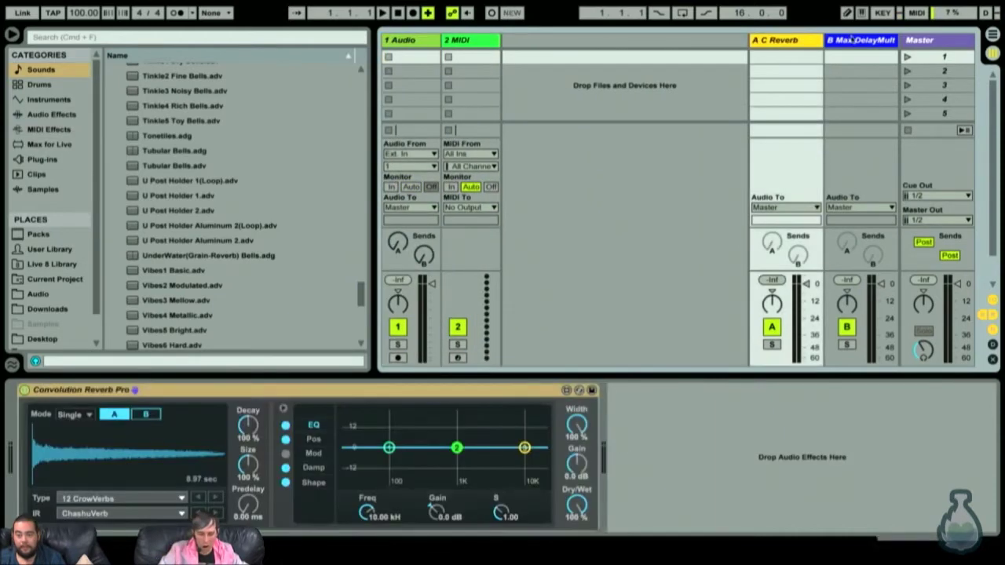
left_click(852, 41)
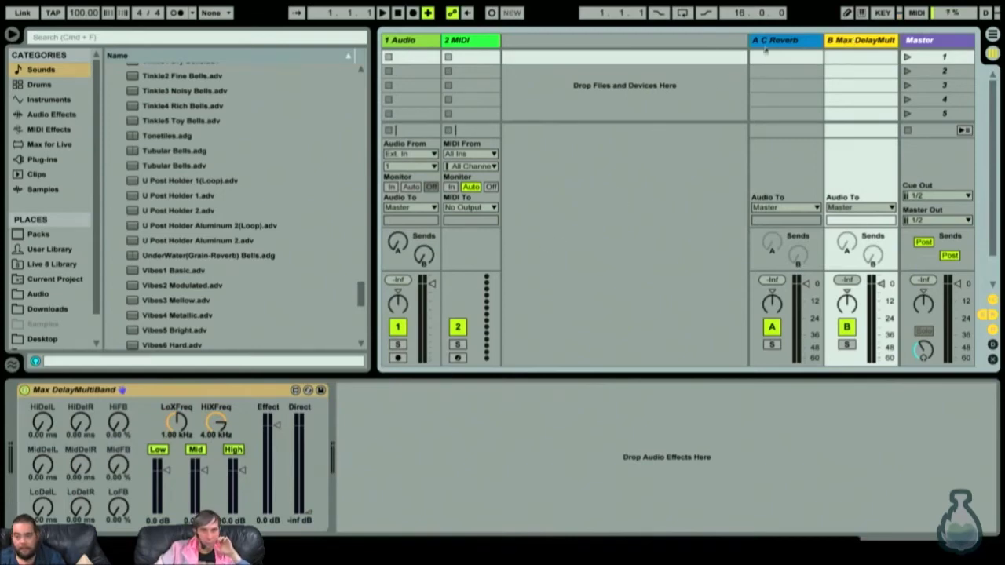
left_click(765, 48)
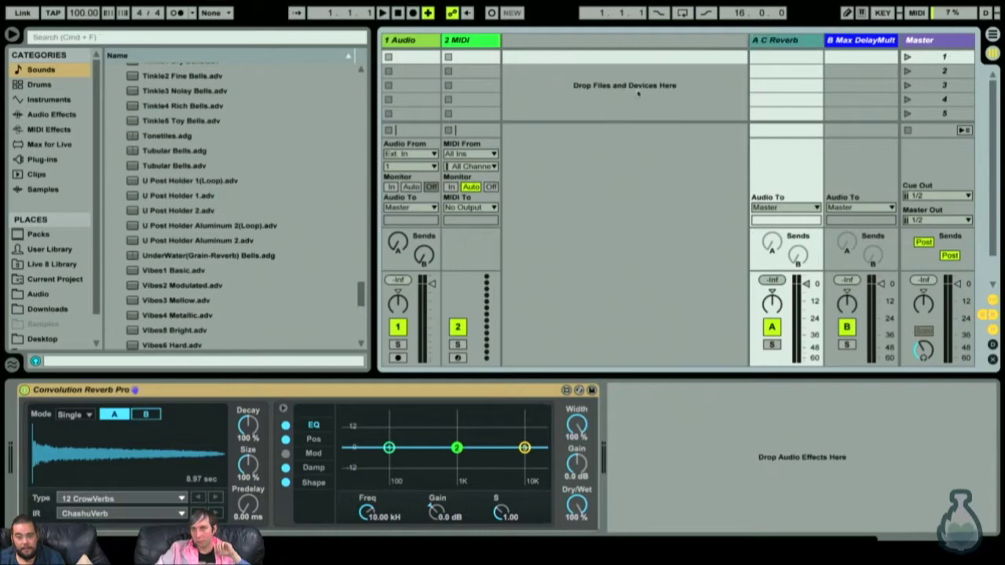
left_click(459, 82)
left_click(409, 44)
left_click(463, 40)
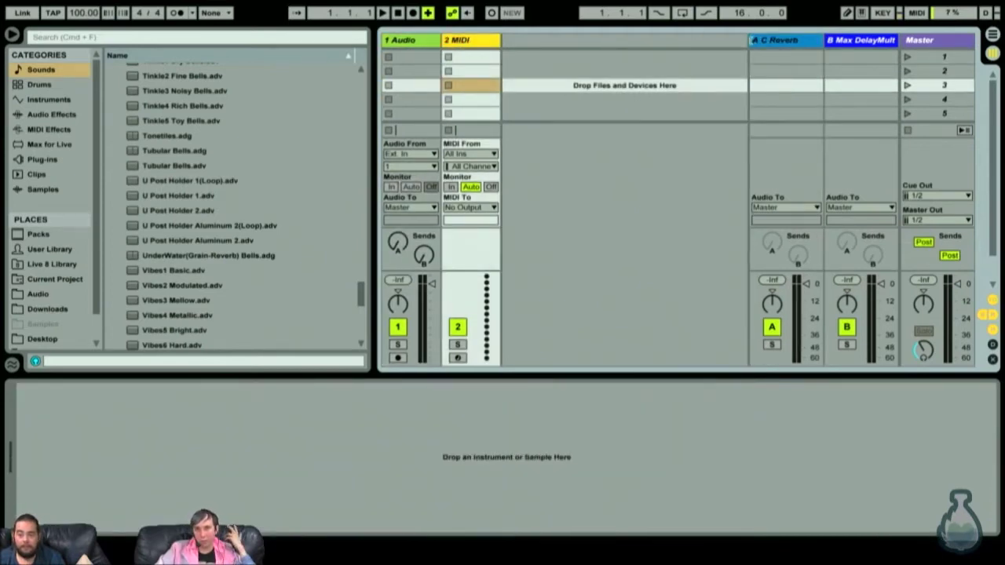
left_click(754, 39)
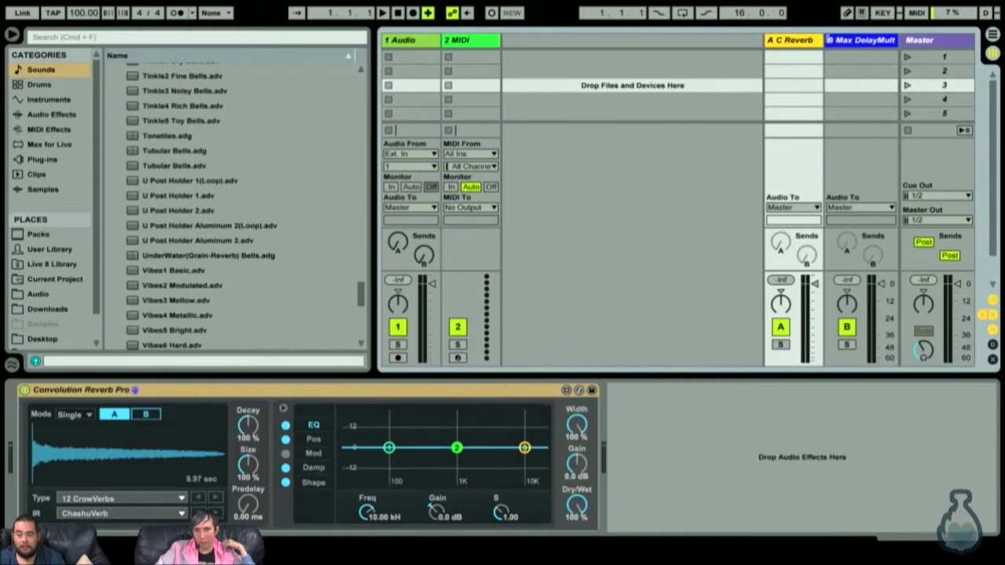
left_click(861, 40)
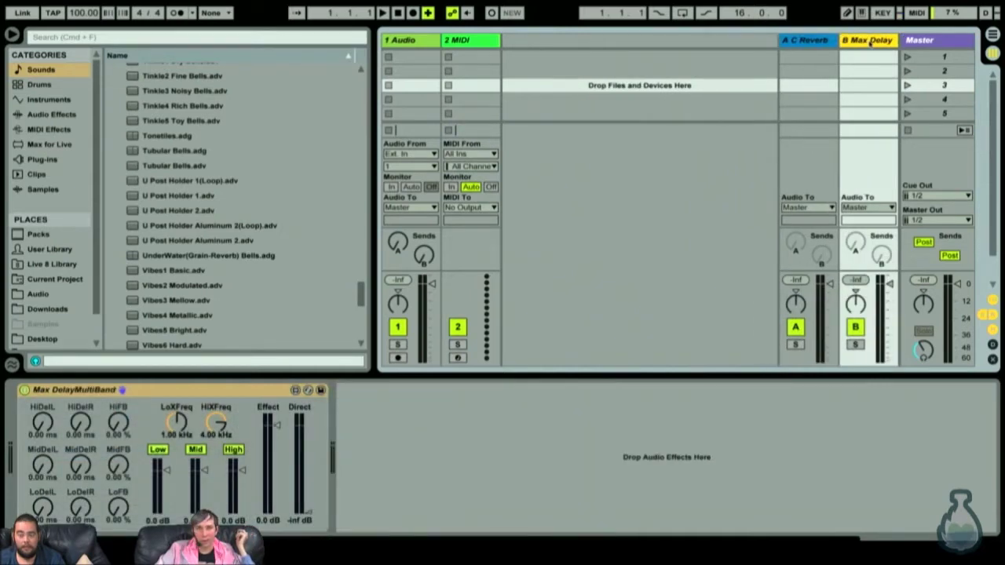
left_click(816, 44)
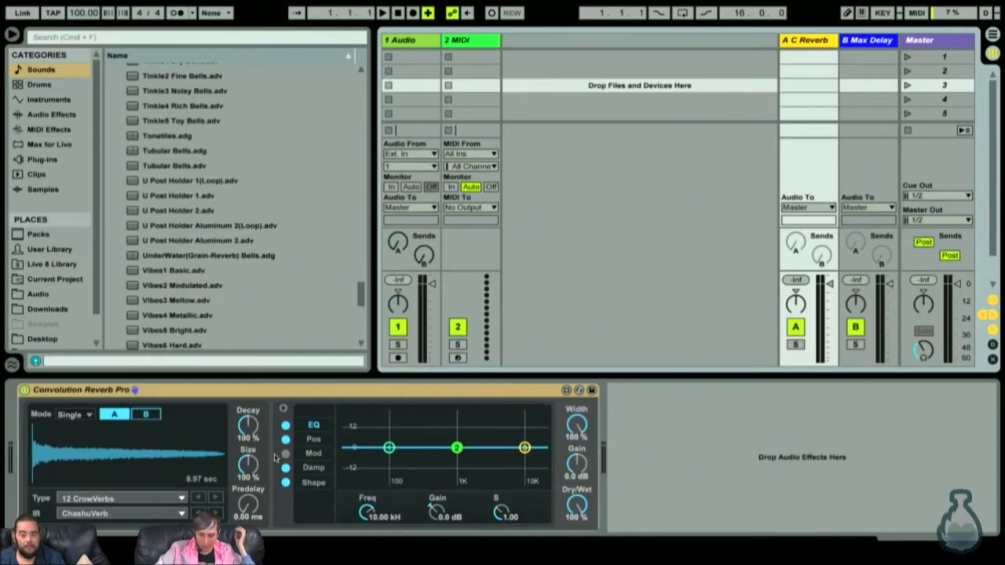
Step: Replace Convolution Reverb Pro on the A C Reverb return with the stock Reverb effect
left_click(341, 398)
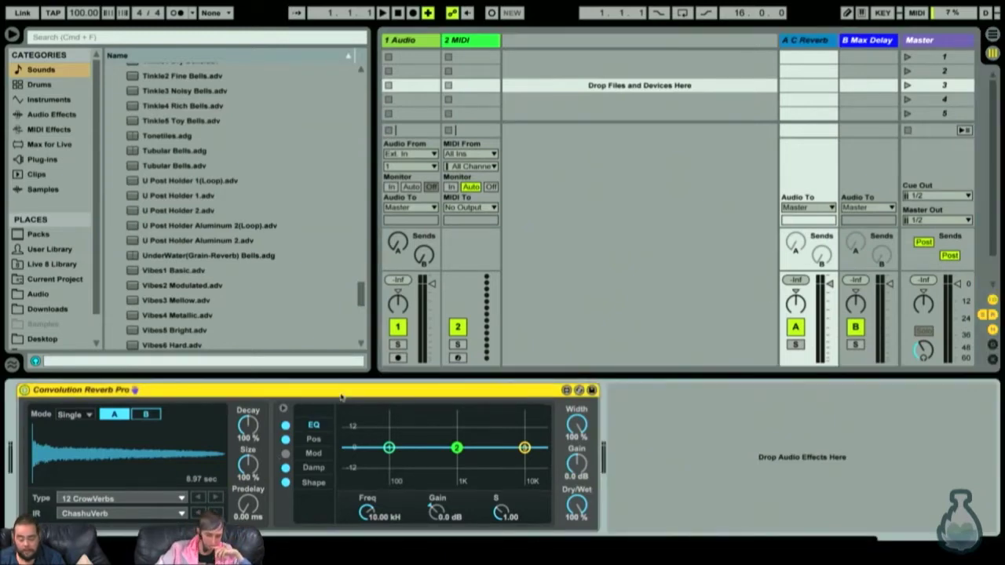
key("Delete")
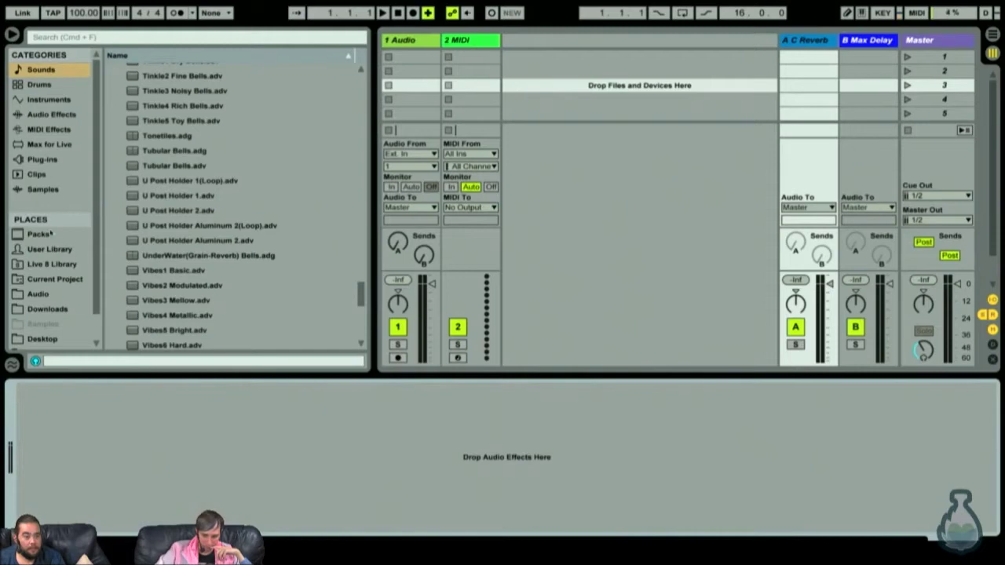
left_click(54, 115)
scroll(179, 177, "down", 5)
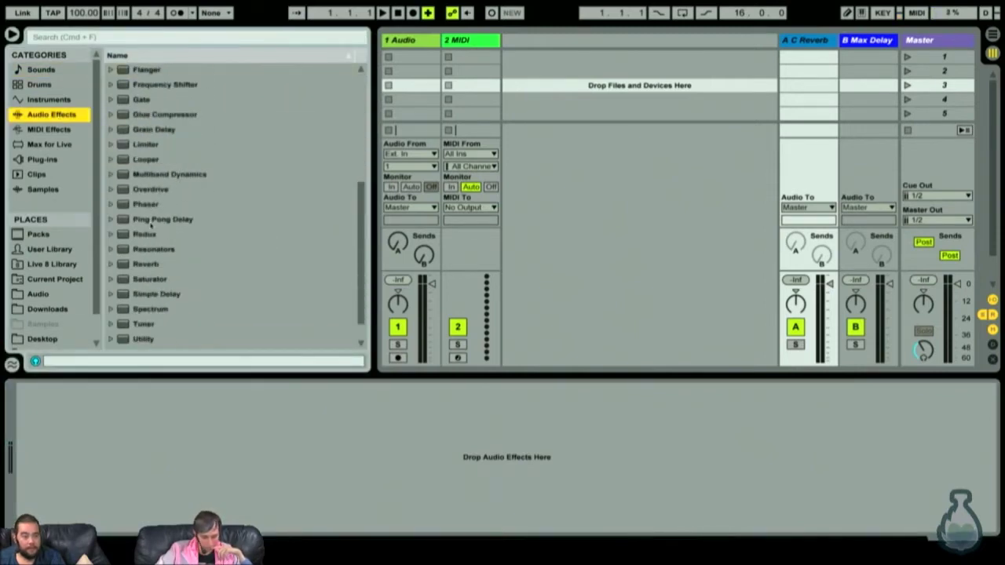
left_click_drag(134, 264, 280, 432)
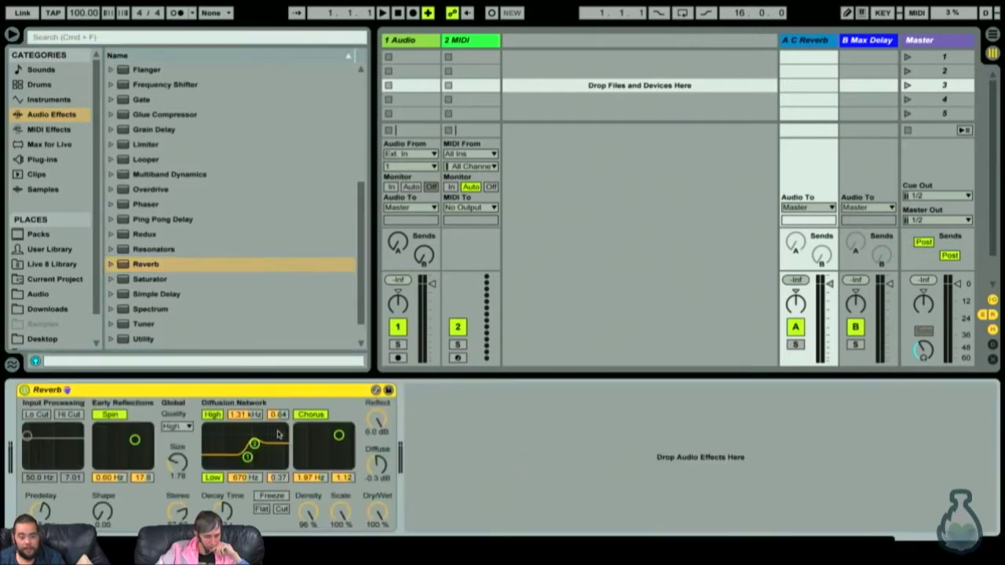
Step: Use Save Current Set as Default in the File/Folder preferences and confirm the overwrite
left_click(523, 442)
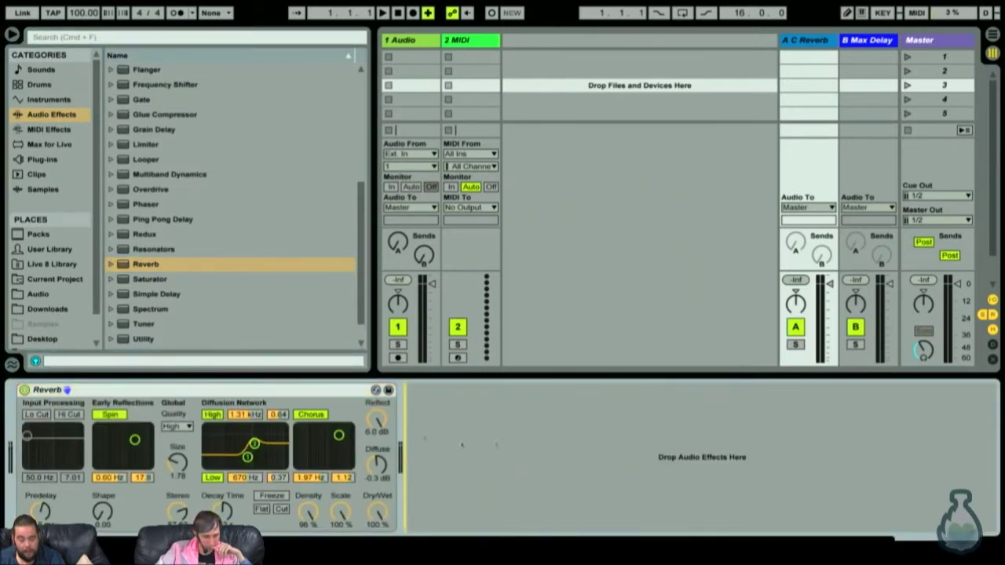
key("super+s")
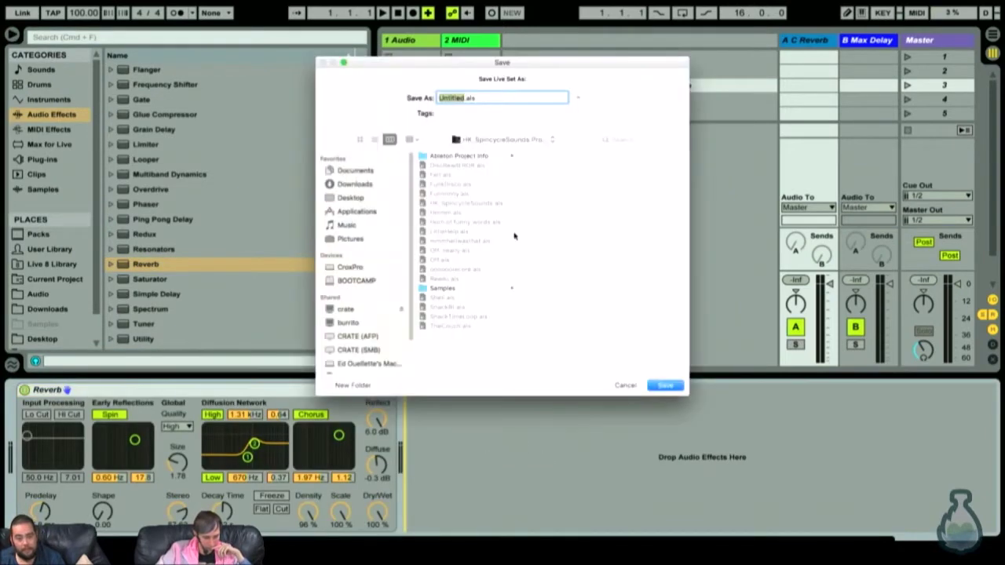
key("Escape")
key("super+comma")
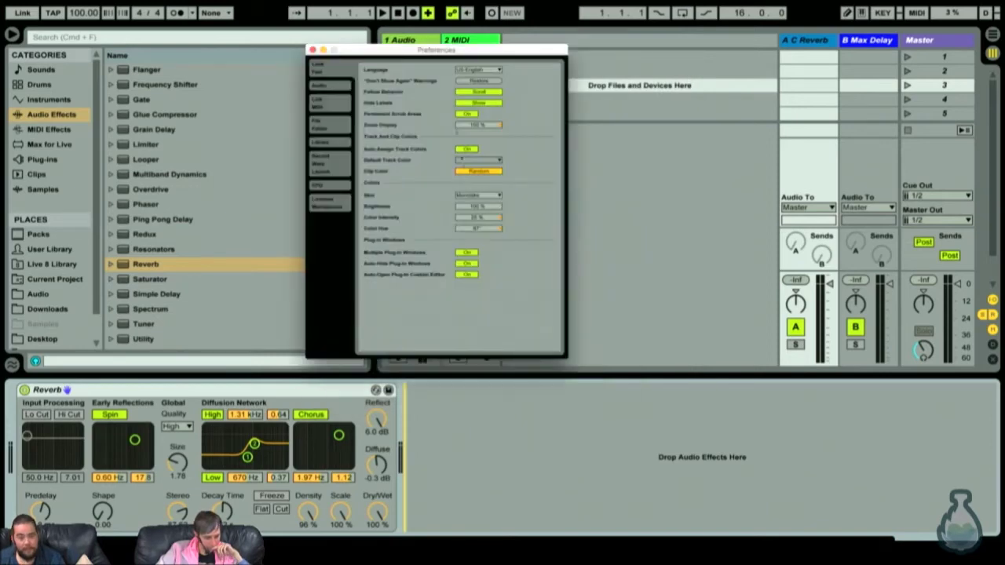
left_click(328, 100)
left_click(329, 86)
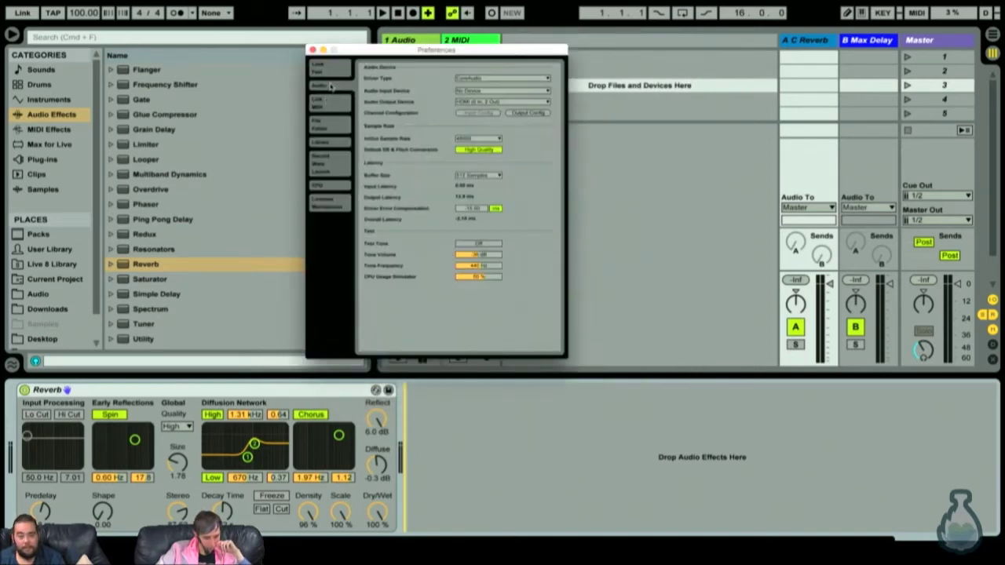
left_click(328, 128)
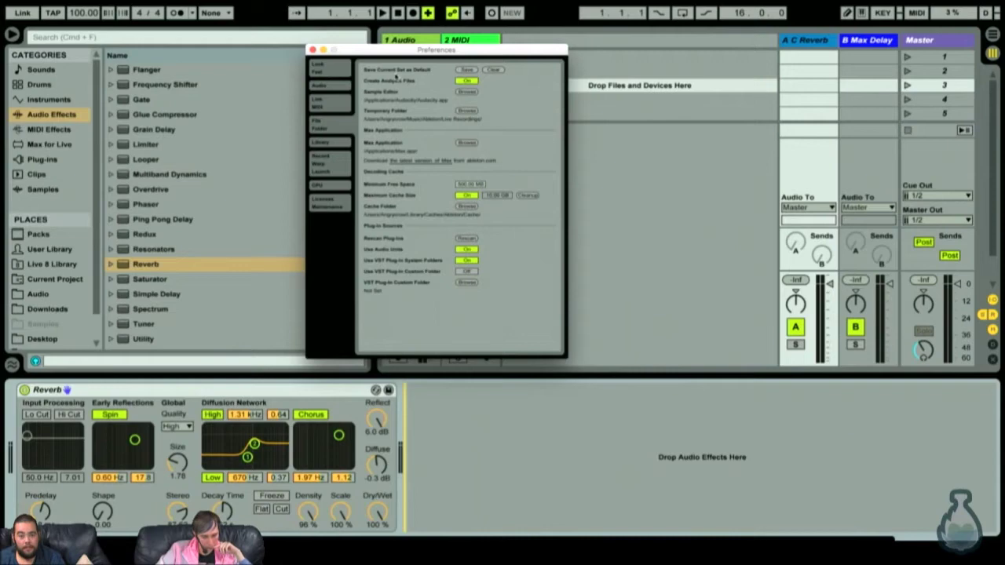
left_click_drag(409, 50, 458, 115)
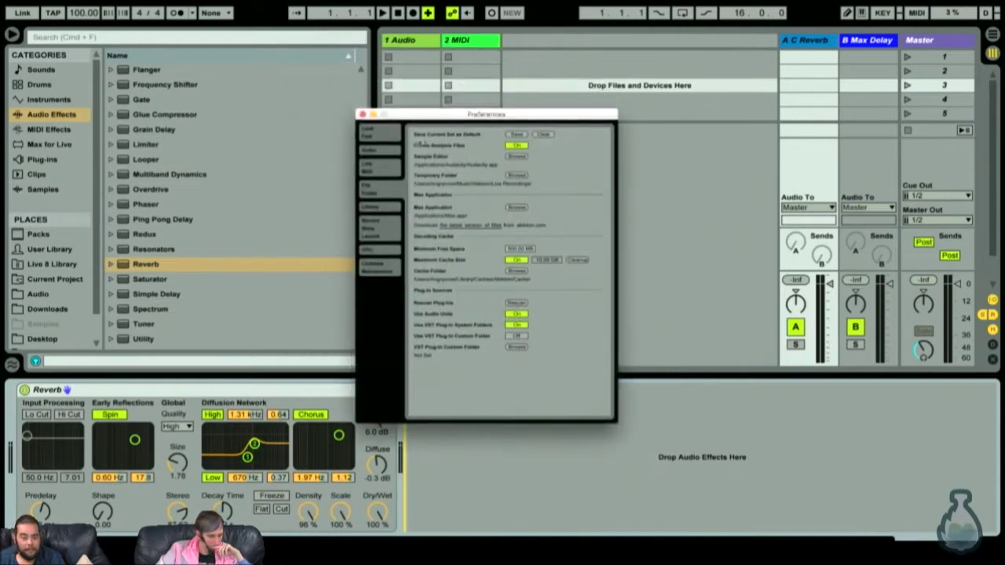
left_click(516, 135)
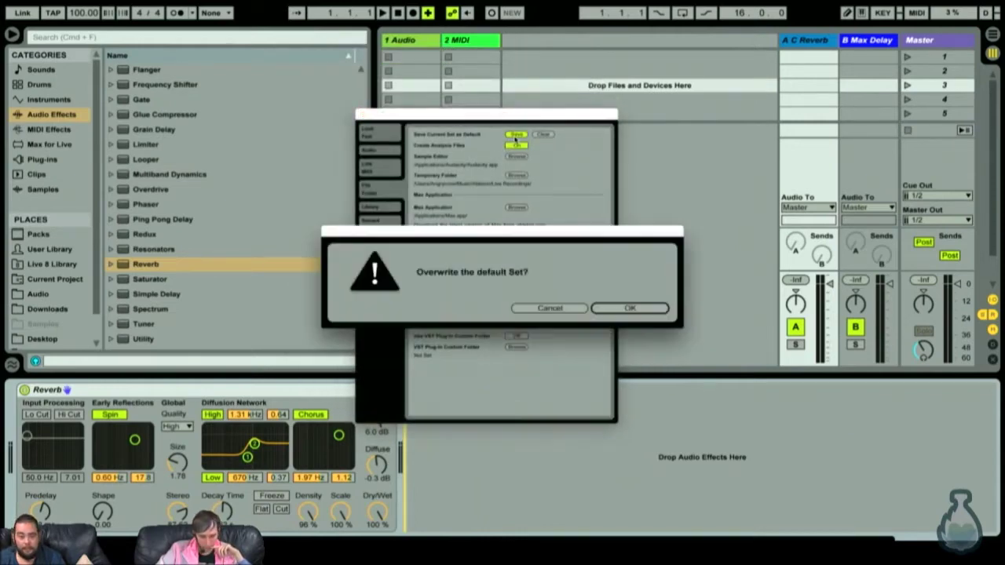
key("Return")
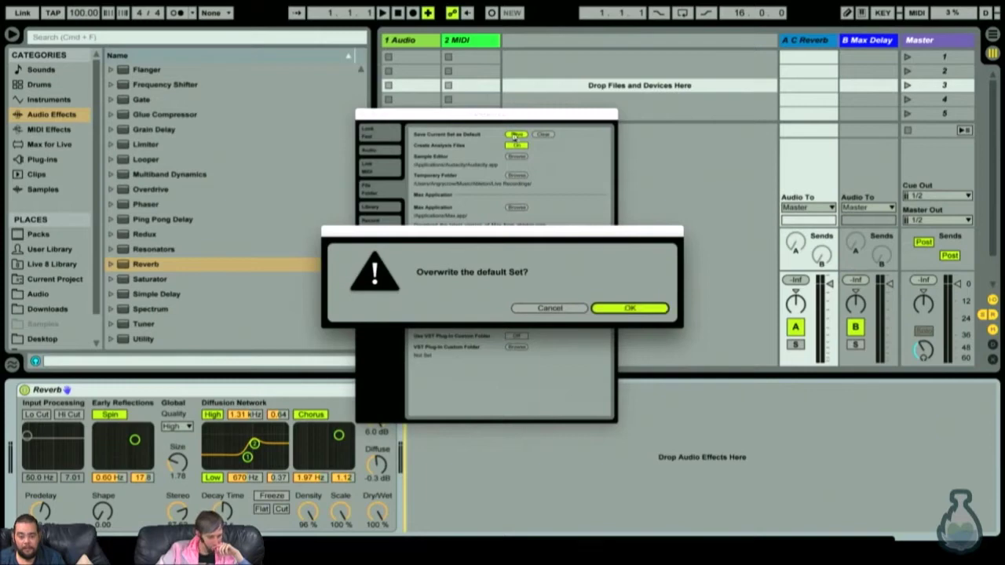
key("Escape")
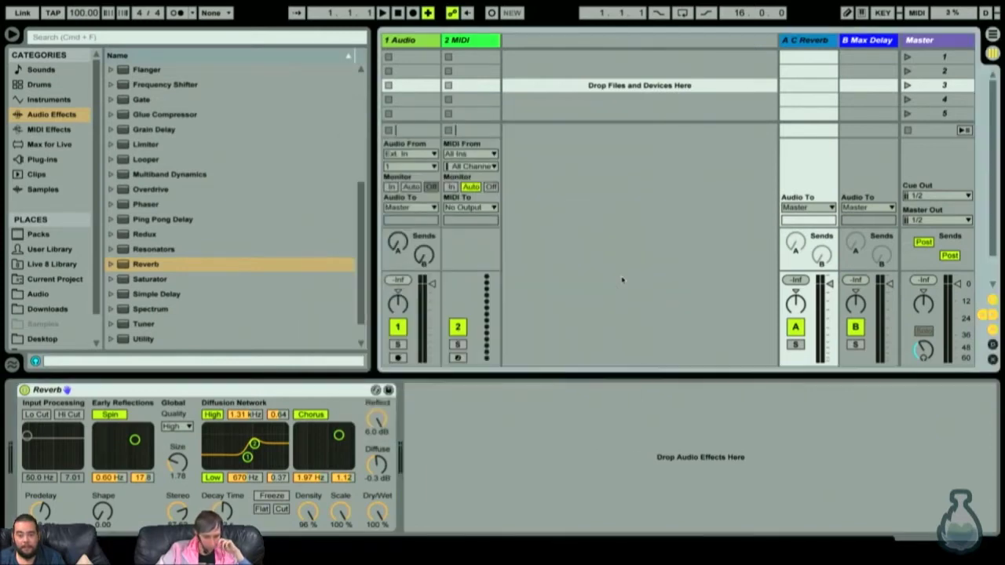
Step: Start a new set, choosing Don't Save for the old set's changes
key("ctrl+n")
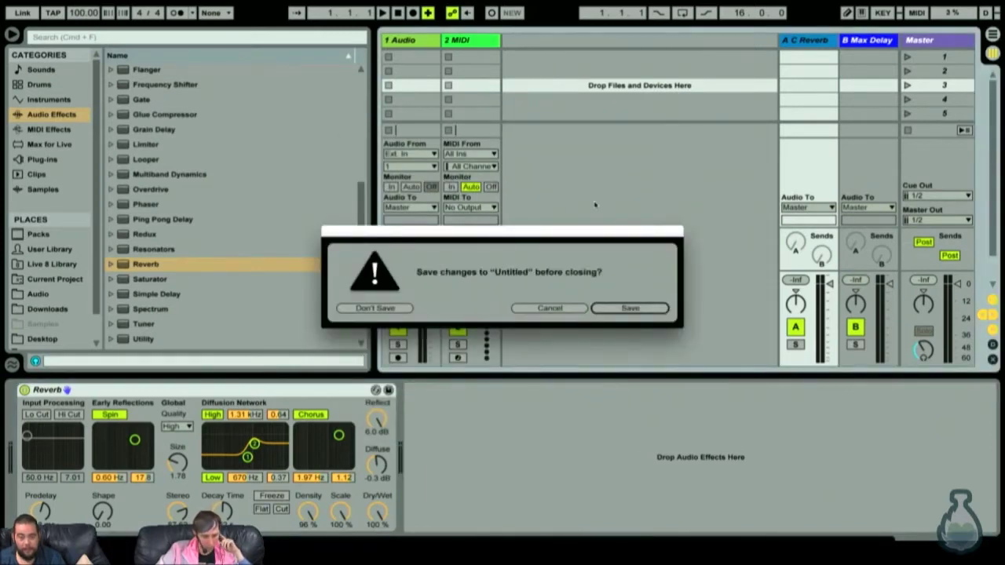
key("Tab")
key("Return")
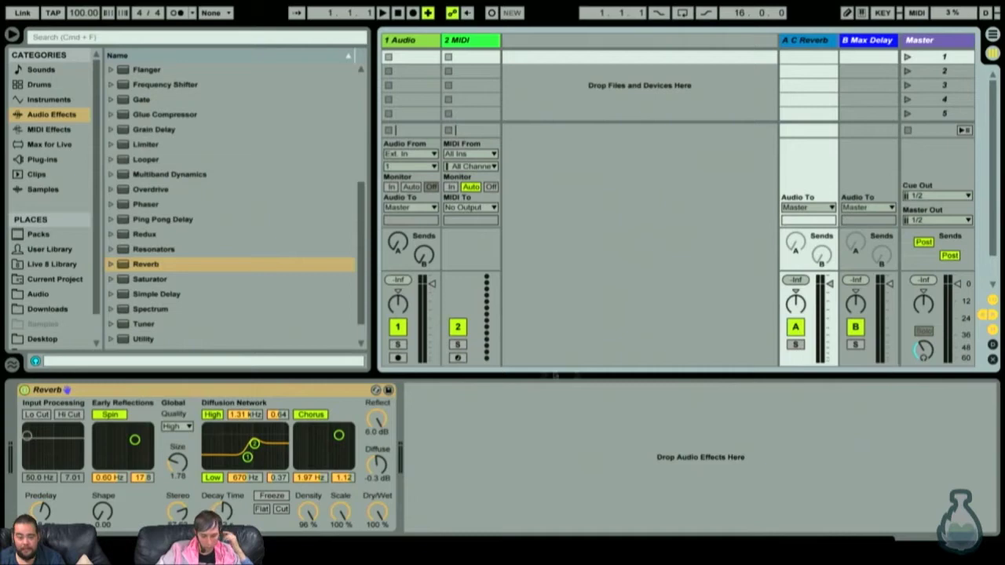
Step: Check the 1 Audio and 2 MIDI tracks and the devices on returns B and A
mouse_move(428, 13)
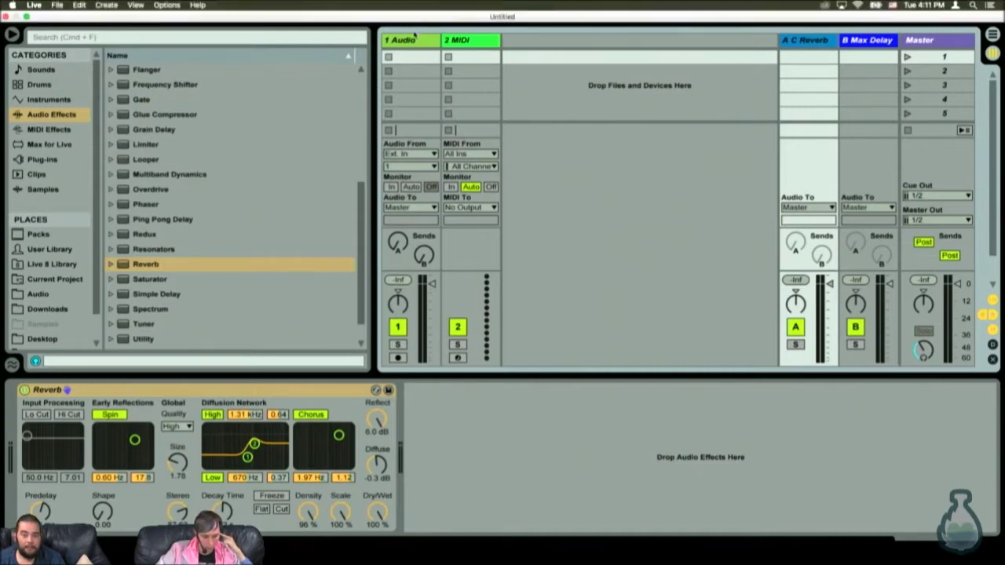
left_click(412, 40)
left_click(454, 40)
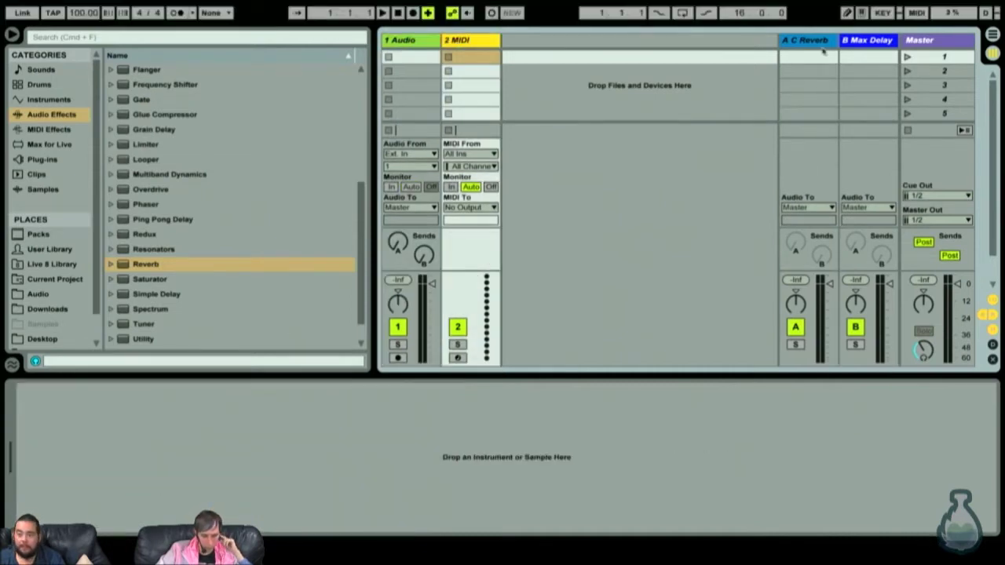
left_click(864, 41)
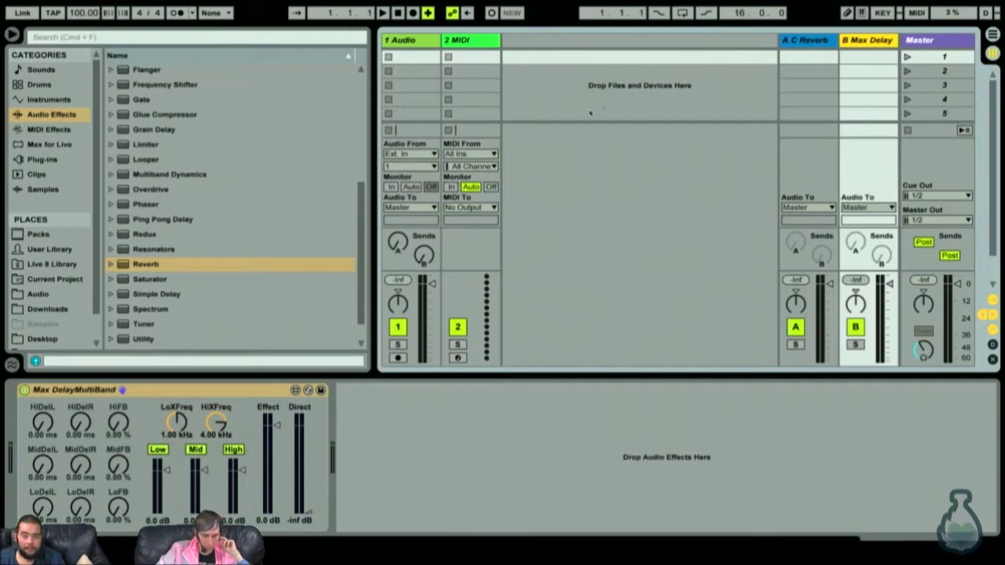
left_click(822, 40)
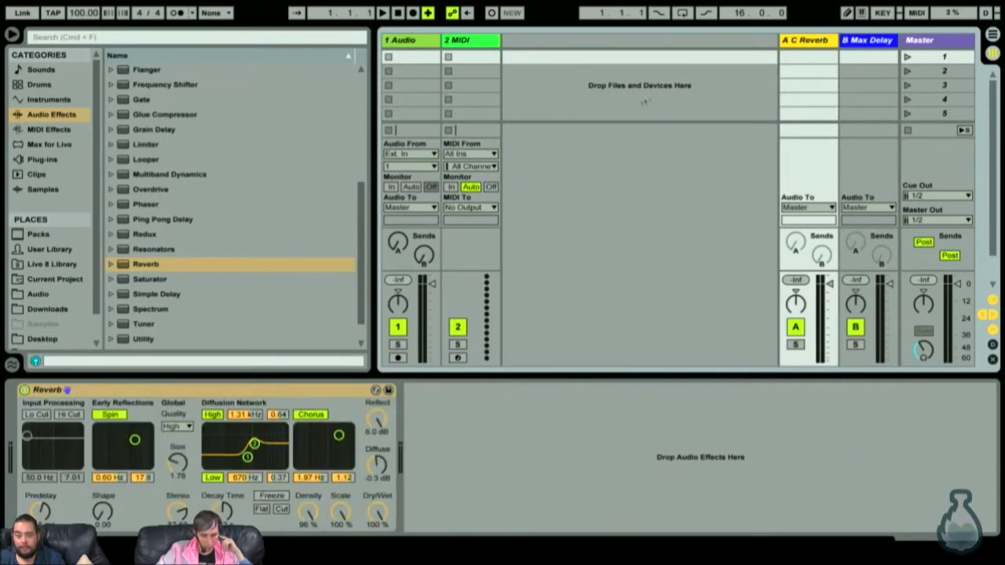
left_click(658, 98)
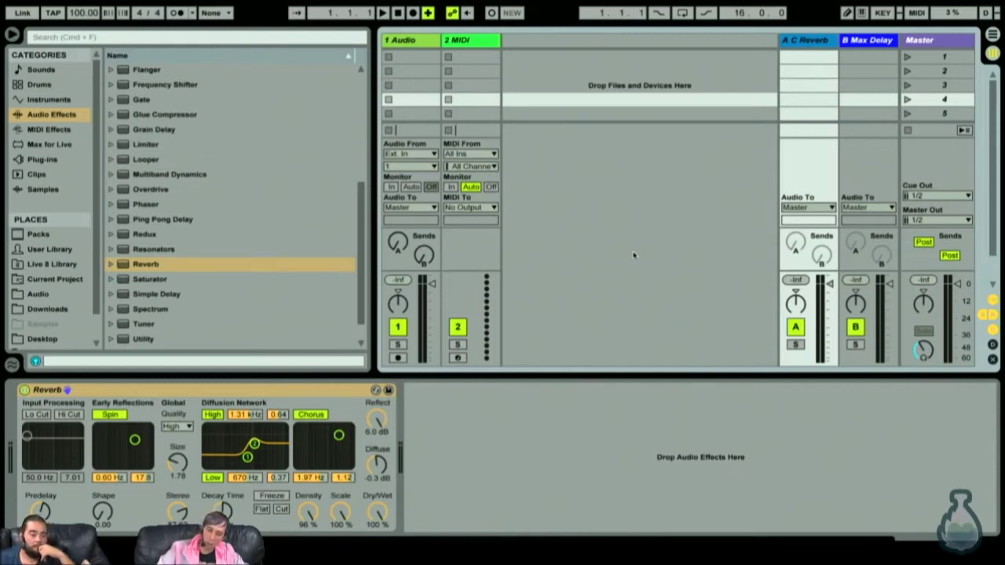
Step: Create an empty one-bar MIDI clip in the 2 MIDI track's first scene slot
double_click(471, 57)
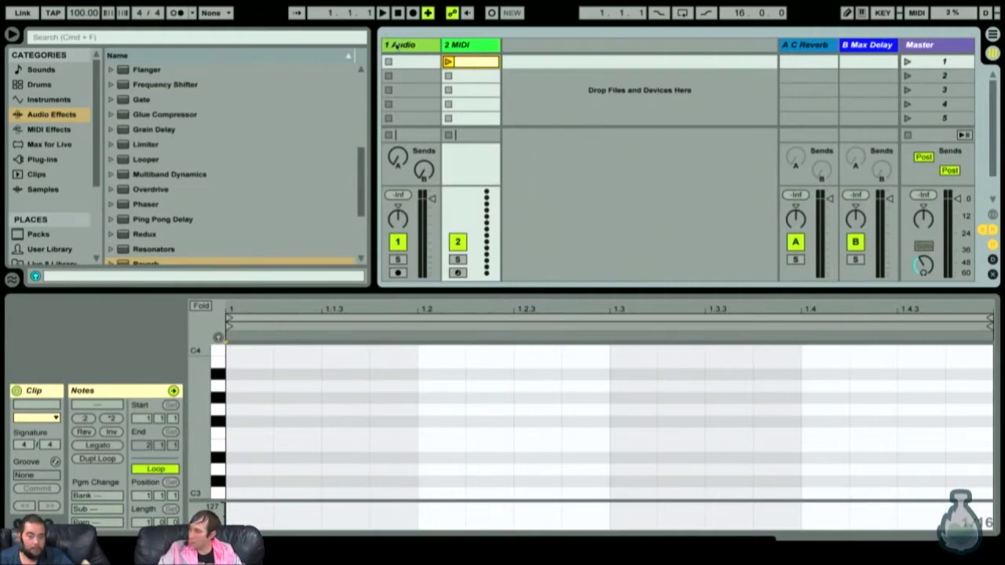
Step: Delete the empty MIDI clip from the 2 MIDI track's first slot
right_click(464, 62)
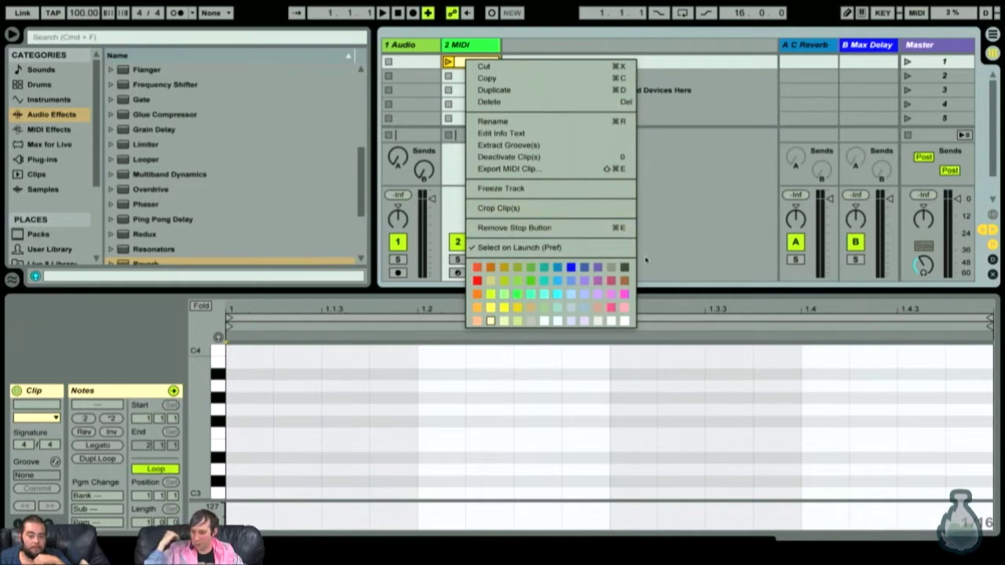
left_click(696, 198)
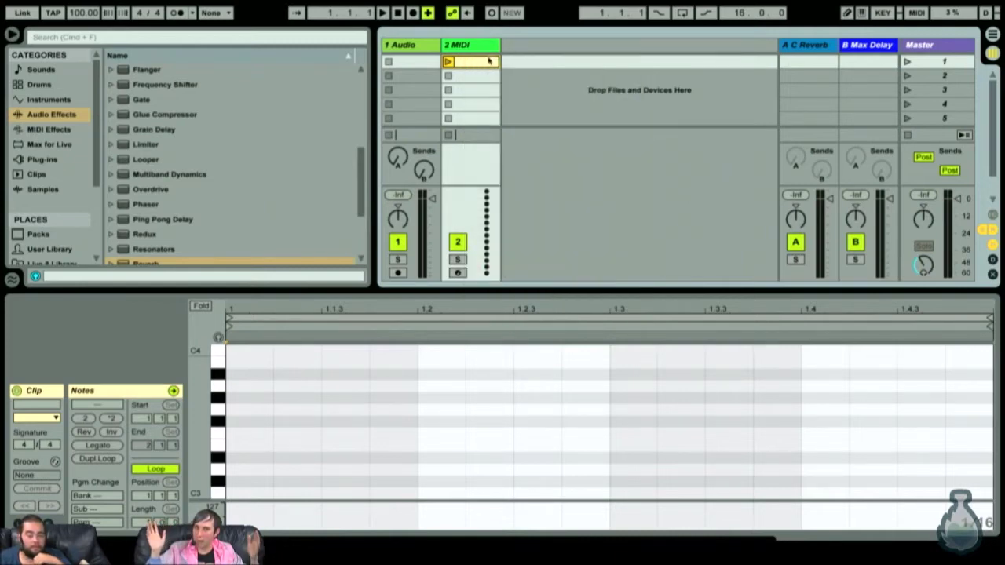
key("Delete")
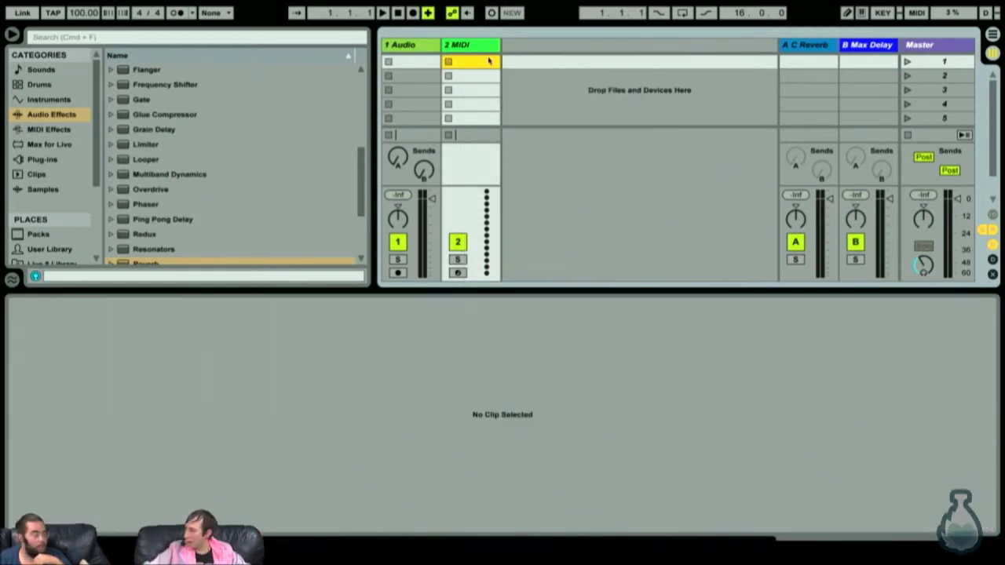
Step: Drag the Session/Detail divider down to reveal track I/O routing, then show the Arrangement view
left_click(414, 50)
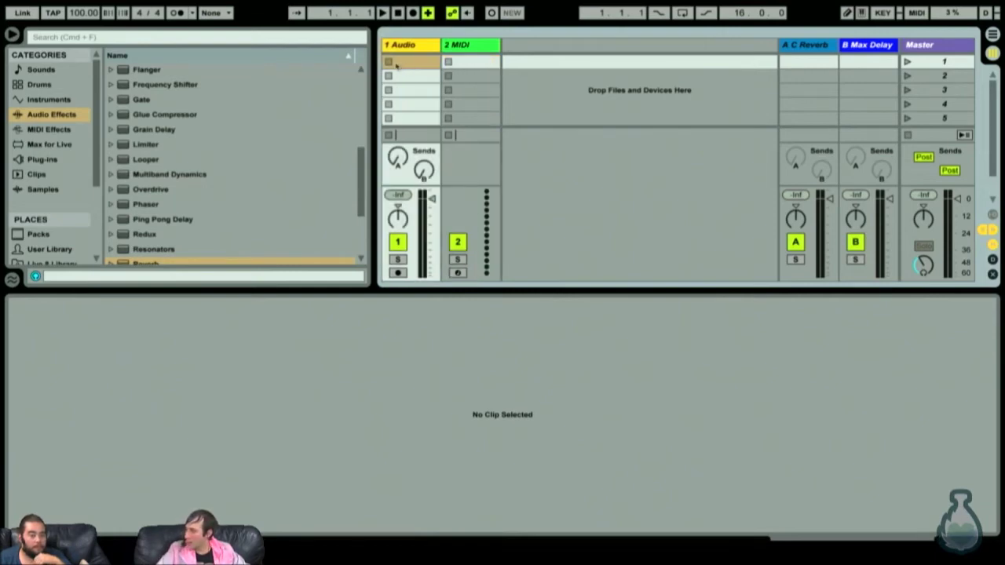
right_click(406, 65)
left_click(402, 64)
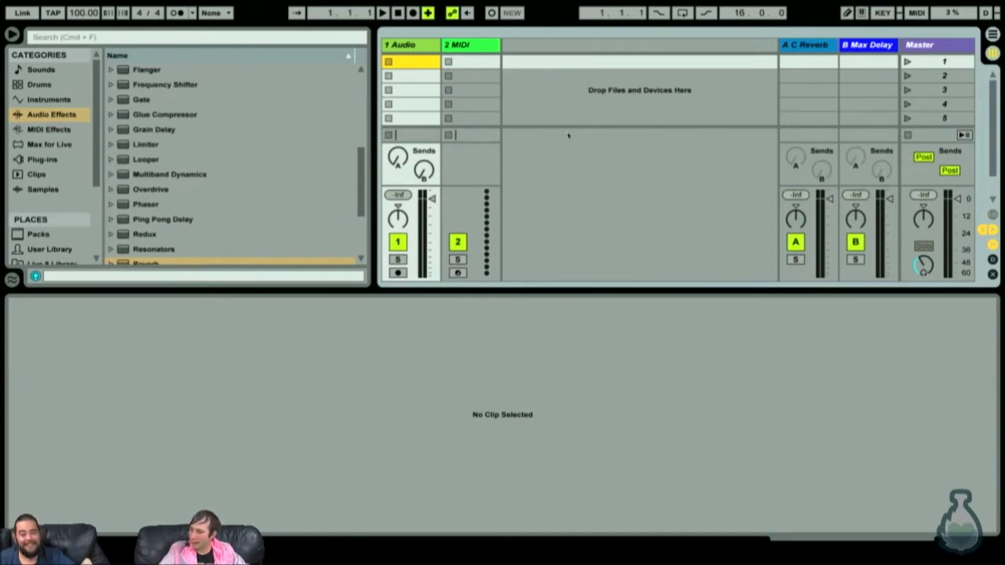
left_click(532, 295)
left_click_drag(531, 295, 518, 384)
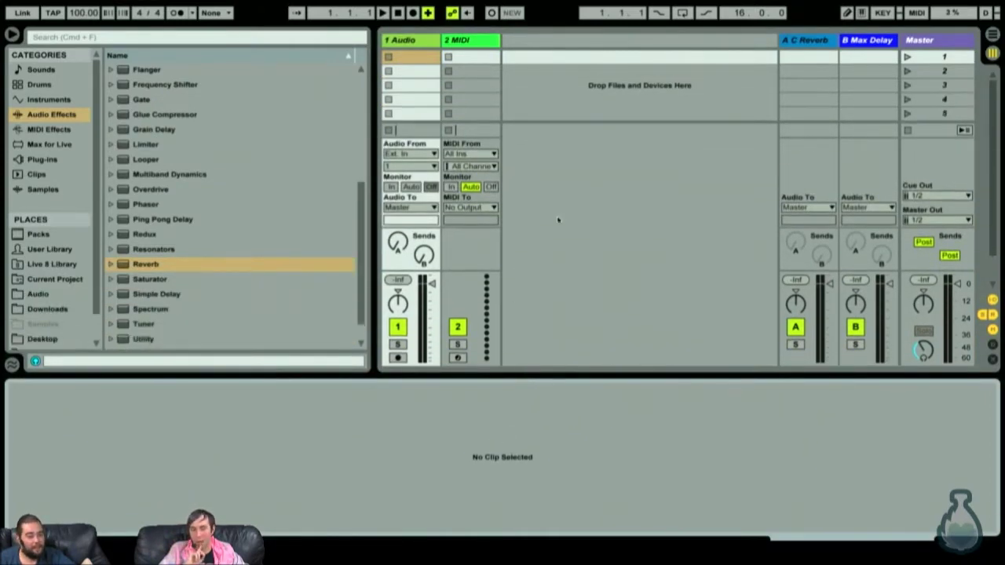
left_click(558, 219)
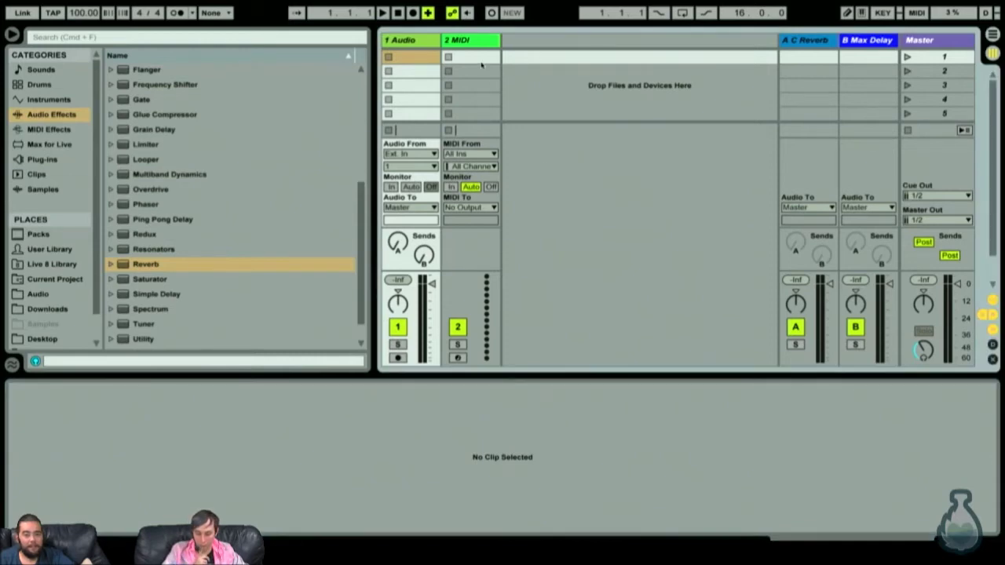
key("shift+Tab")
Step: In Arrangement view, insert an empty MIDI clip over bars 1–3 on 2 MIDI
key("Tab")
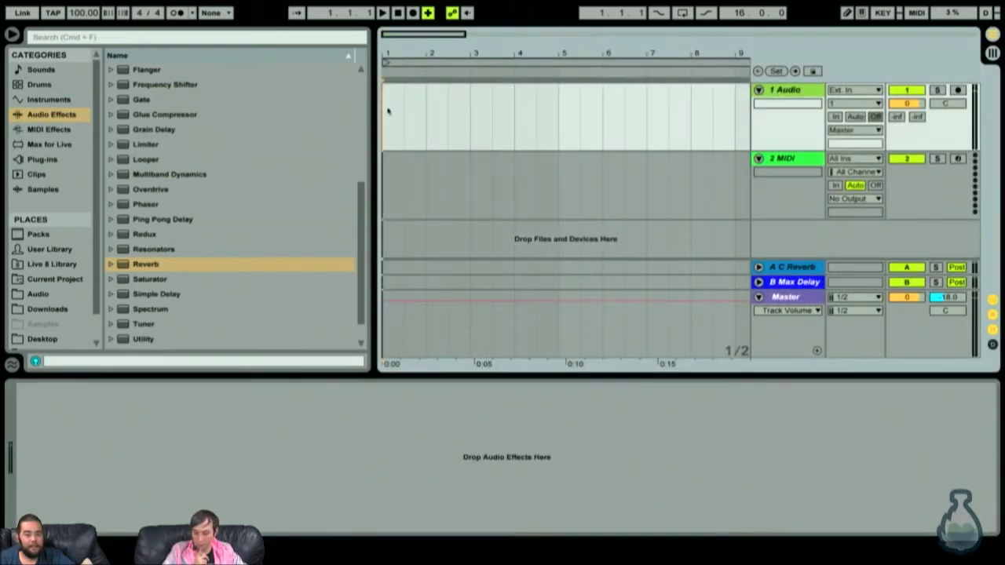
mouse_move(385, 161)
left_mouse_down()
mouse_move(515, 161)
mouse_move(470, 161)
left_mouse_up()
key("super+shift+m")
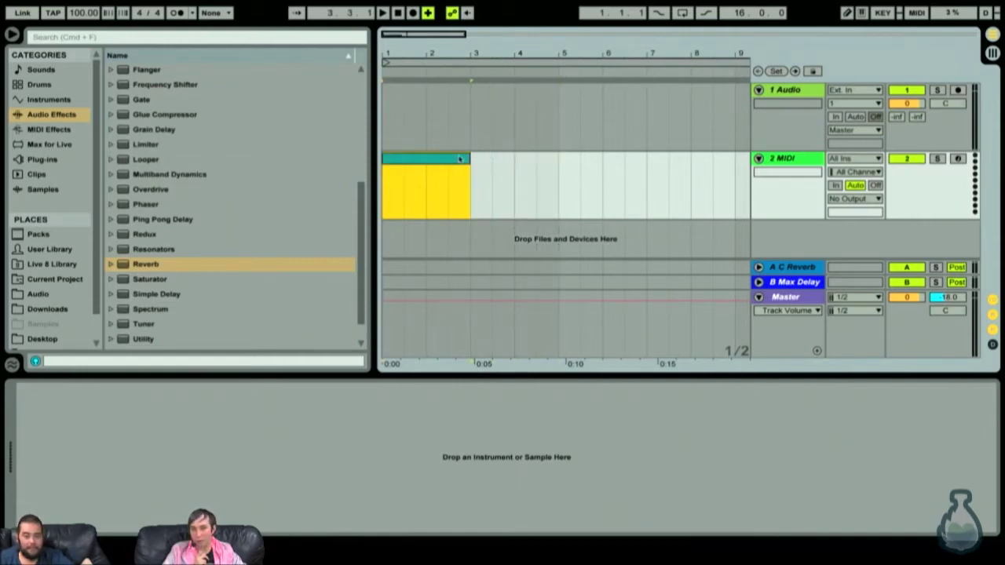
Step: Move the new MIDI clip along the timeline, then delete it from bars 1–3
left_click(441, 165)
mouse_move(441, 169)
left_mouse_down()
mouse_move(599, 171)
mouse_move(498, 175)
mouse_move(571, 187)
mouse_move(579, 184)
mouse_move(435, 175)
left_mouse_up()
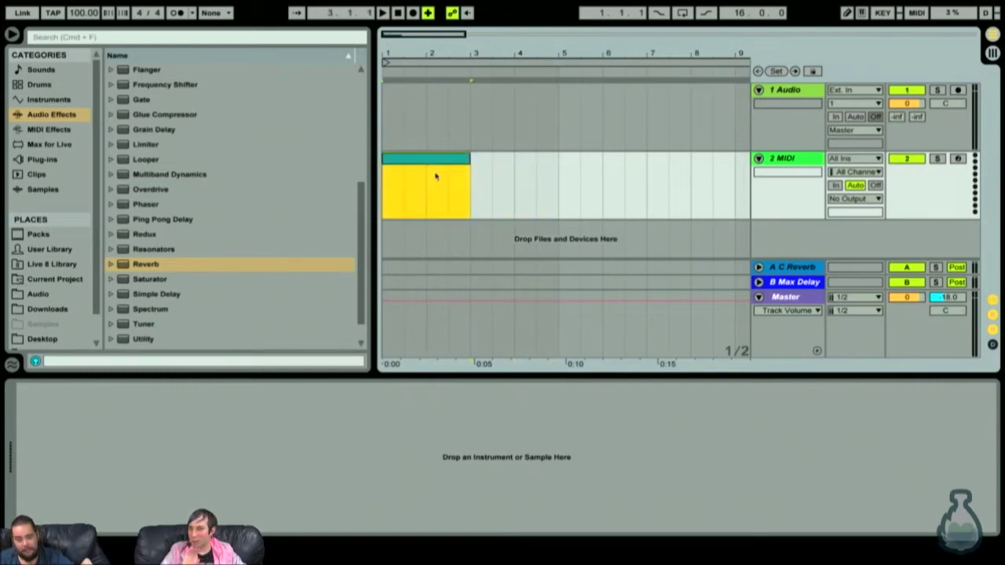
left_click(510, 186)
left_click(448, 157)
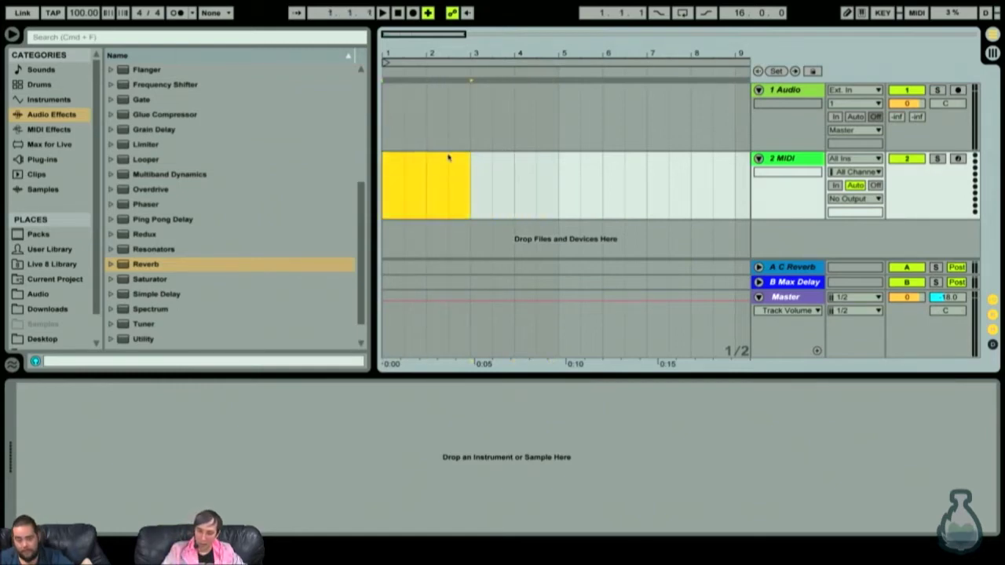
key("Delete")
left_click(504, 203)
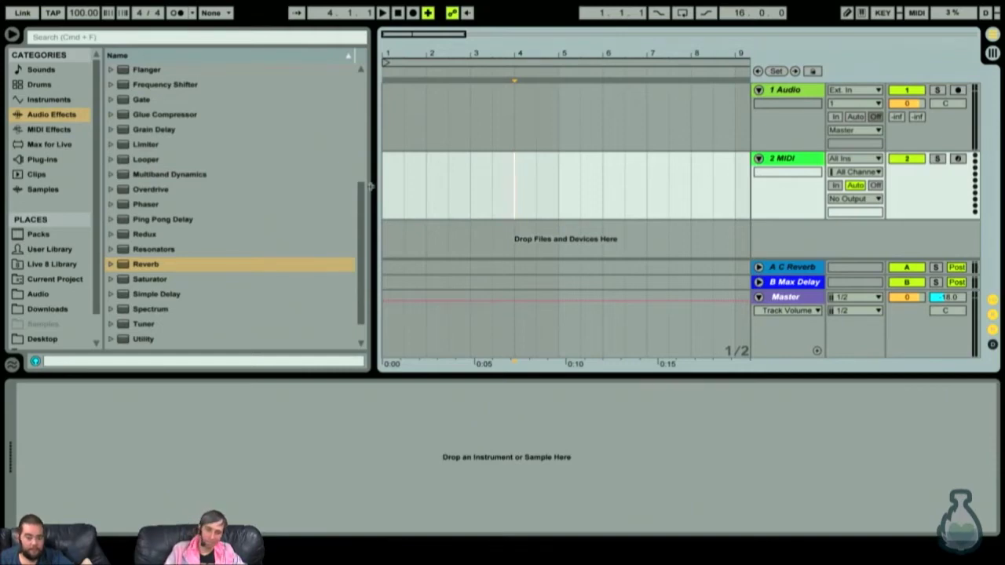
Step: Widen the arrangement to show bars 1–12, then visit Session view and resize the browser
left_click_drag(373, 196, 216, 199)
left_click(304, 179)
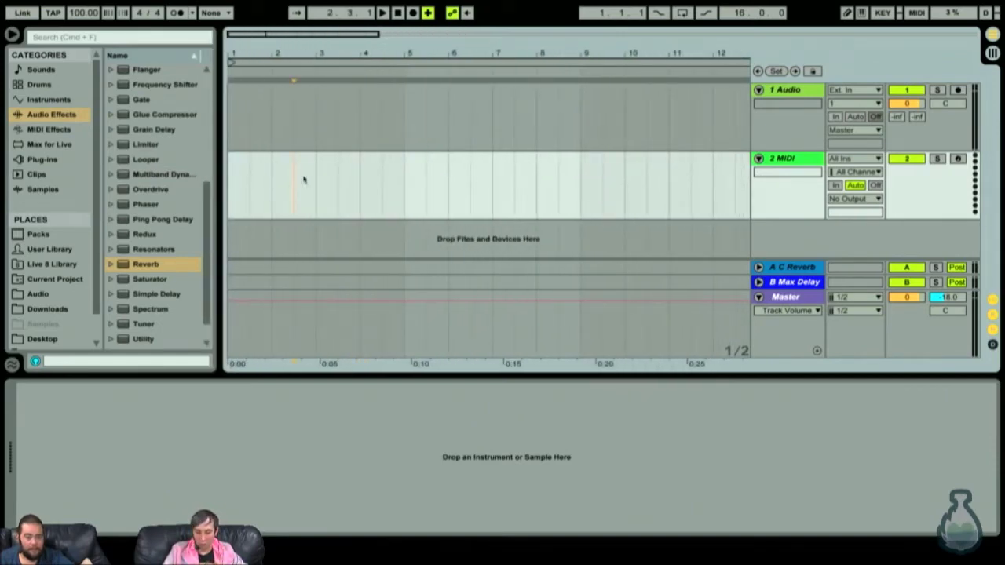
key("Tab")
mouse_move(217, 191)
left_mouse_down()
mouse_move(264, 196)
mouse_move(235, 197)
left_mouse_up()
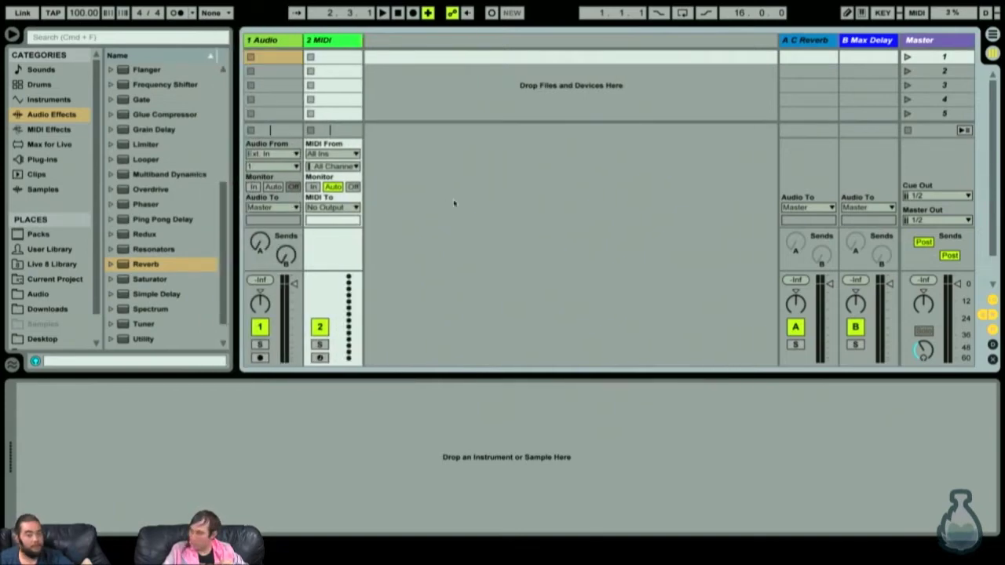
scroll(447, 188, "down", 3)
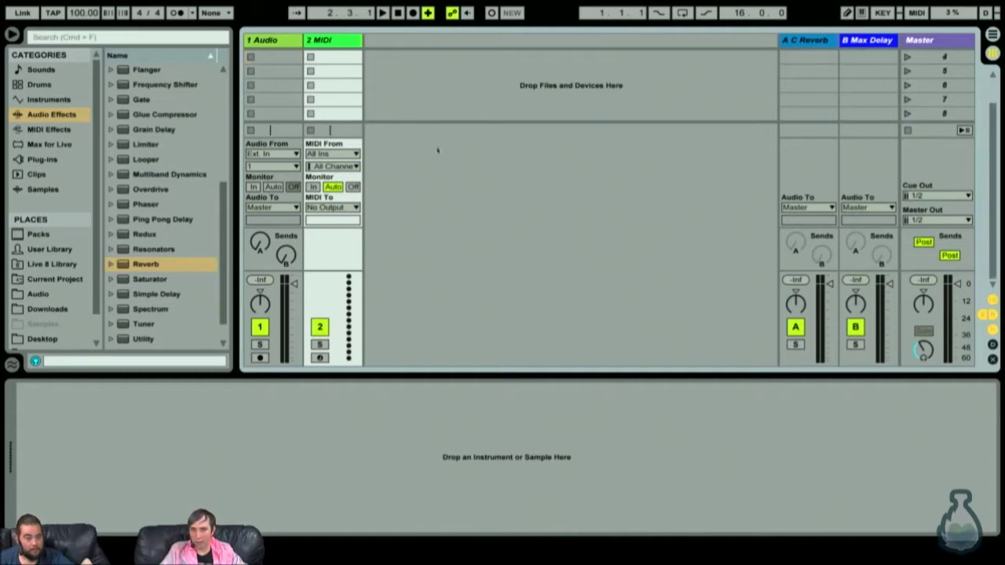
left_click(436, 115)
Step: Back in Arrangement view, insert a fresh empty MIDI clip over bars 1–3 on 2 MIDI
key("Tab")
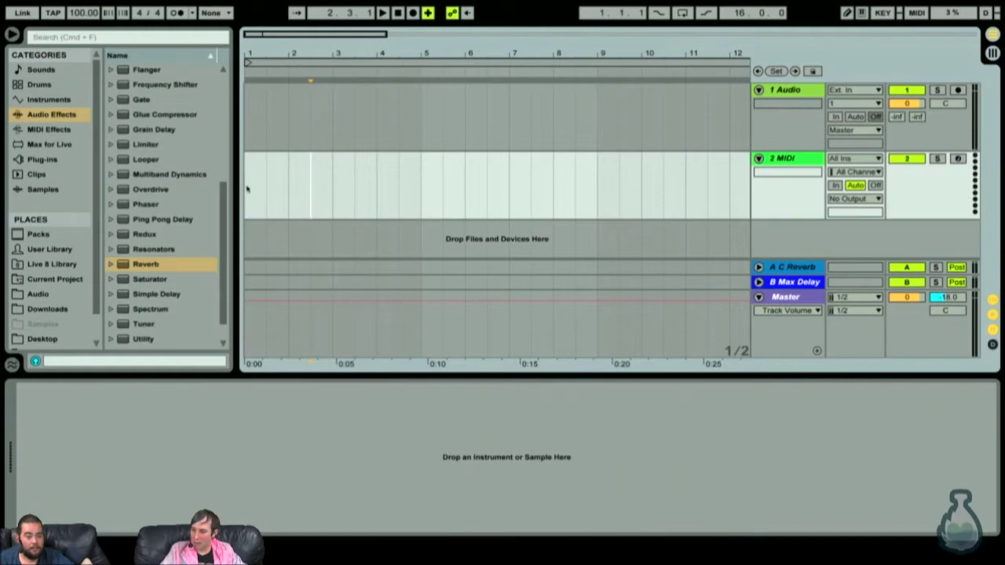
mouse_move(247, 188)
left_mouse_down()
mouse_move(348, 197)
mouse_move(245, 187)
left_mouse_up()
left_click(369, 184)
key("super+shift+m")
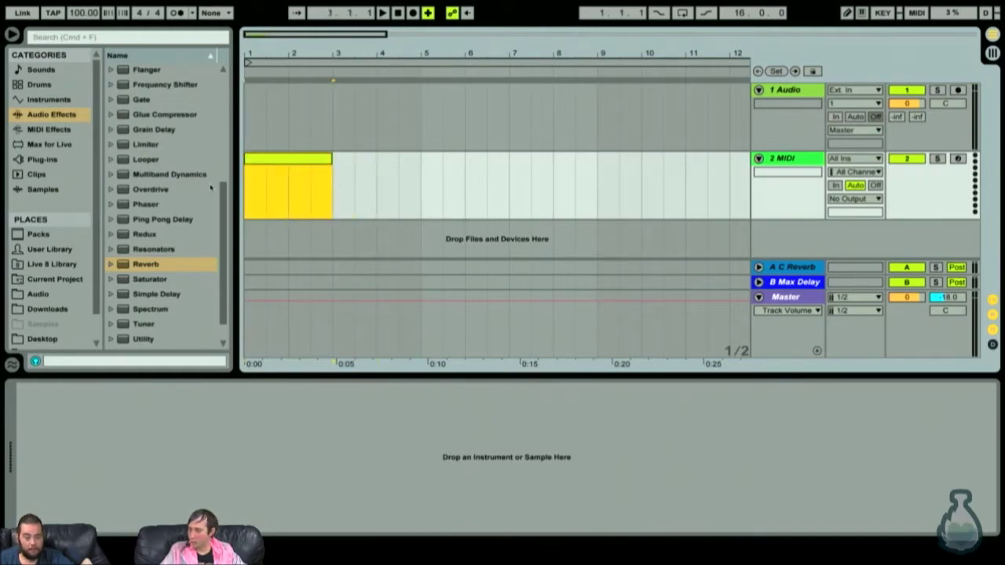
left_click(305, 175)
left_click(309, 164)
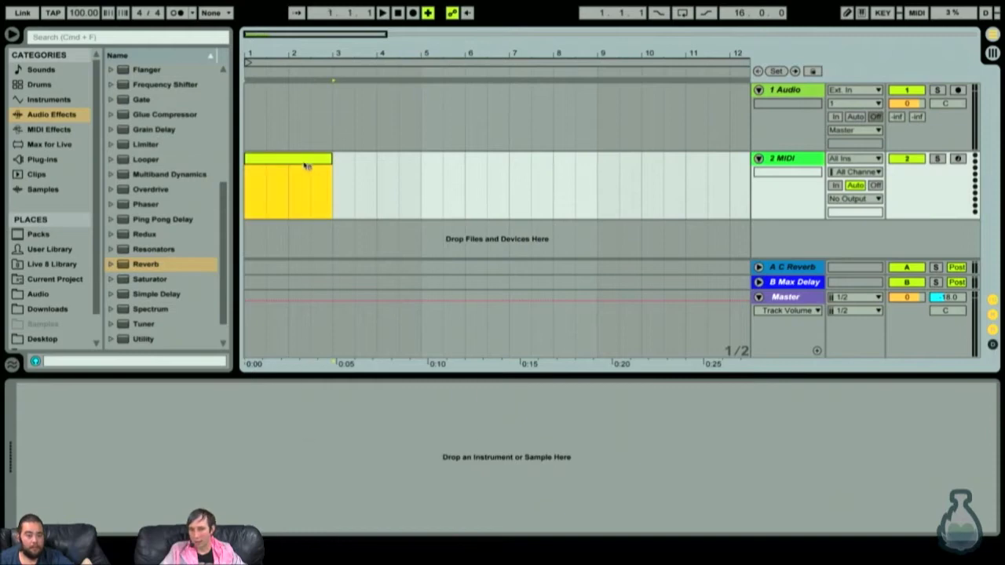
right_click(306, 165)
Step: Add a second empty two-bar MIDI clip at bars 3–5 after the first clip
left_click(388, 148)
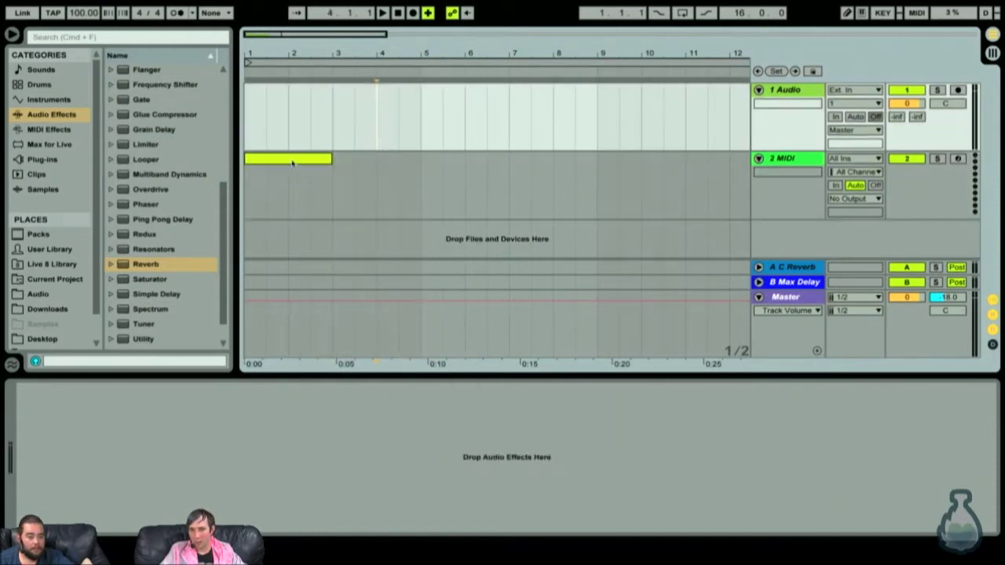
double_click(292, 163)
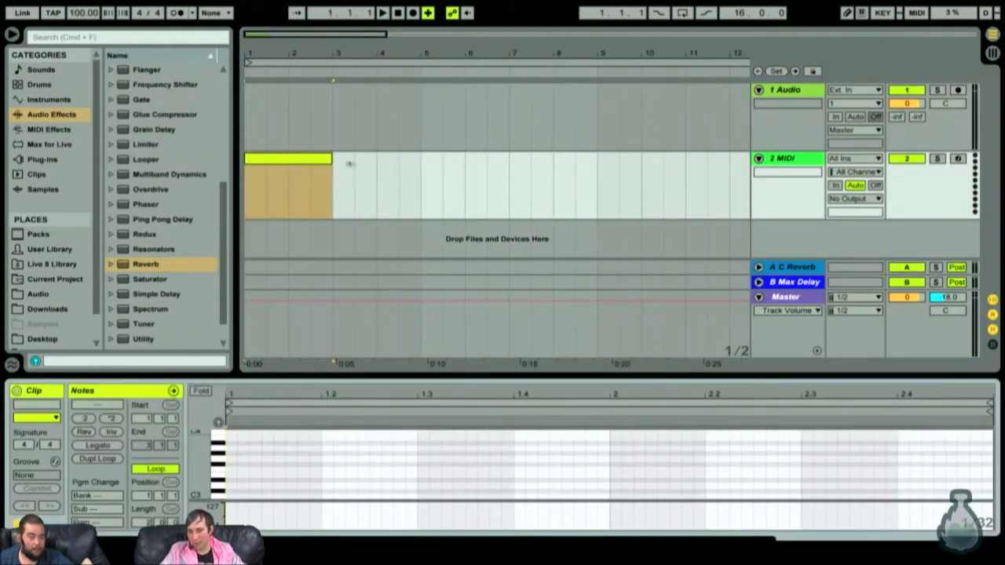
left_click_drag(334, 166, 395, 171)
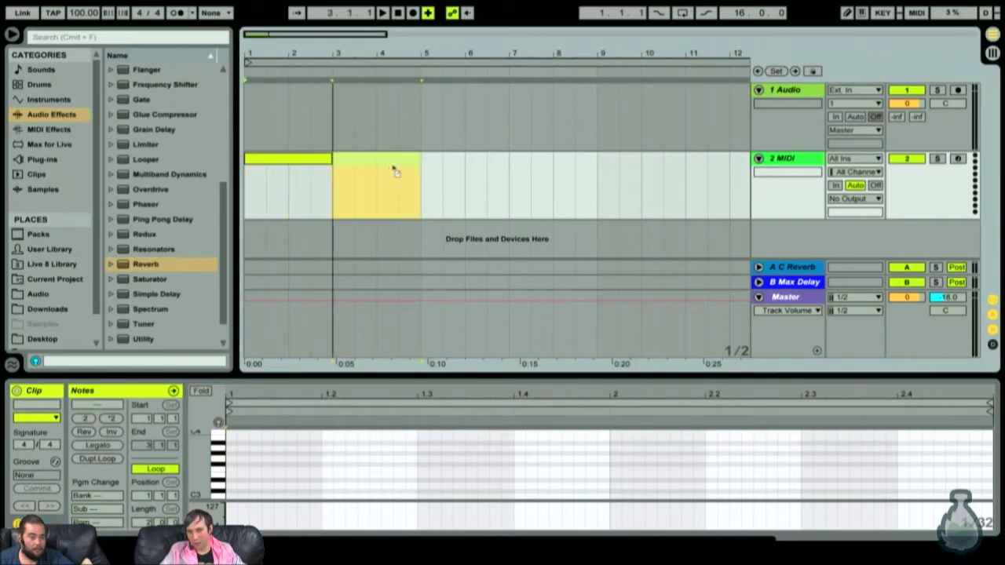
key("ctrl+shift+m")
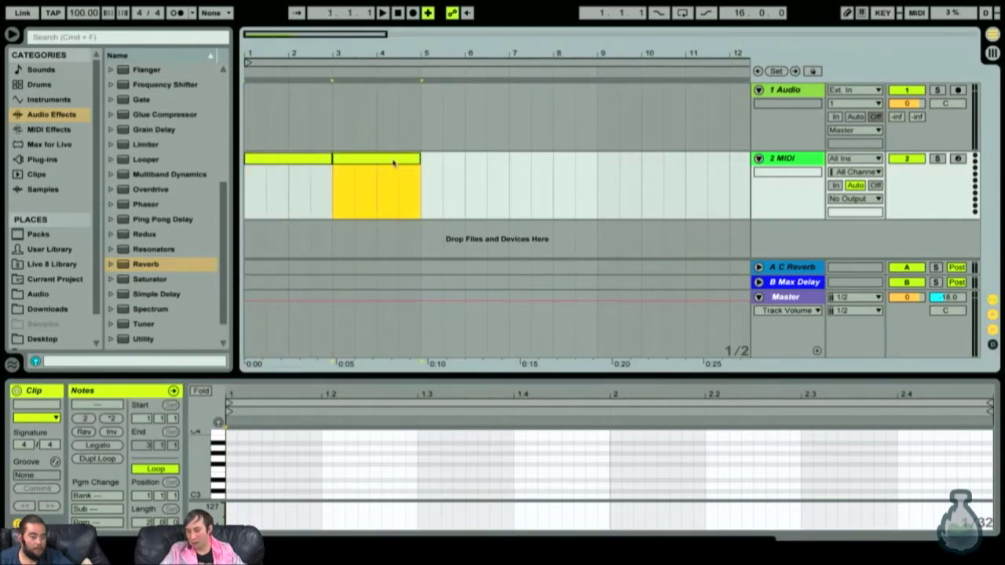
Step: Place a third clip copy at bars 5–7 and play the arrangement from the start
left_click_drag(444, 164, 531, 169)
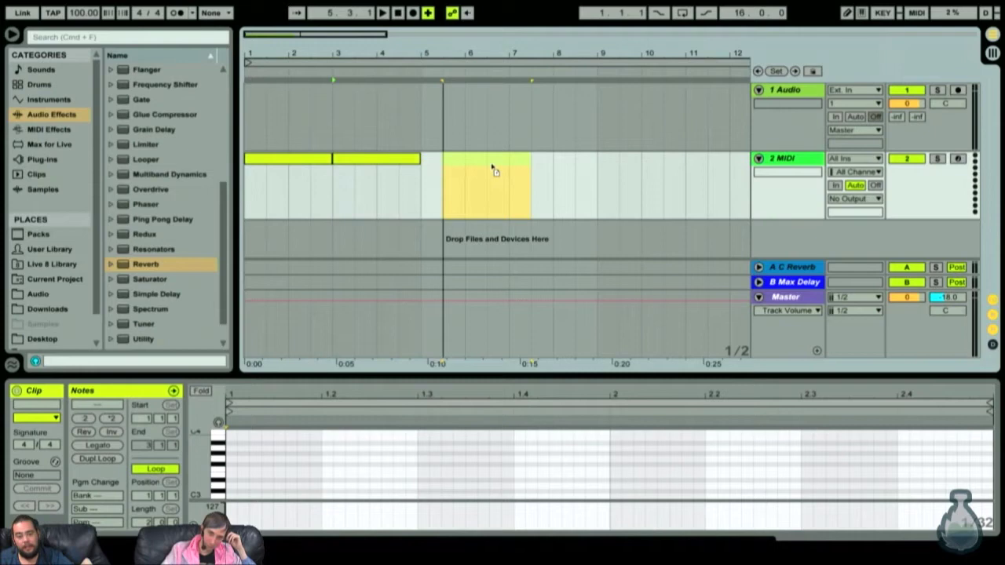
key("Left")
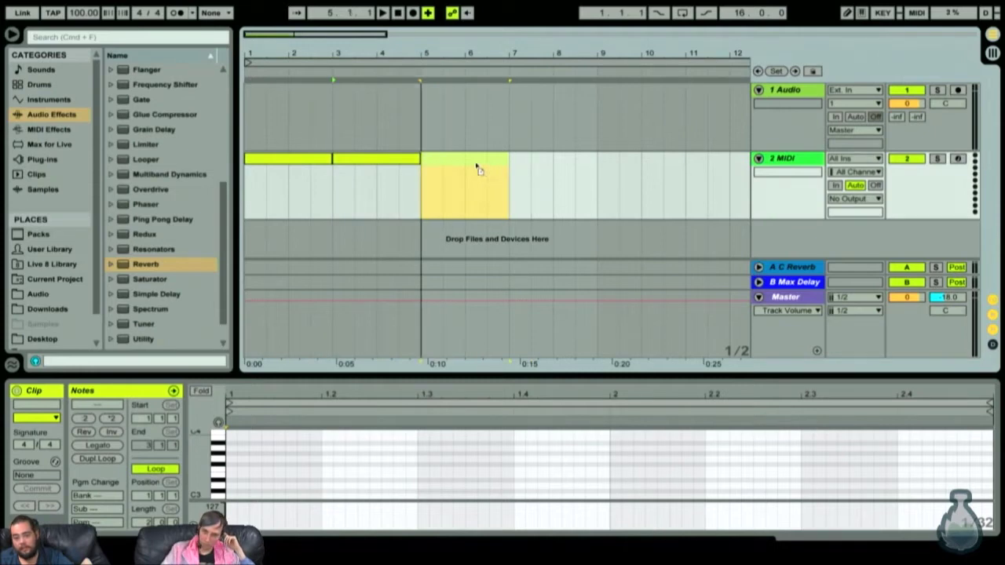
left_click_drag(477, 169, 388, 165)
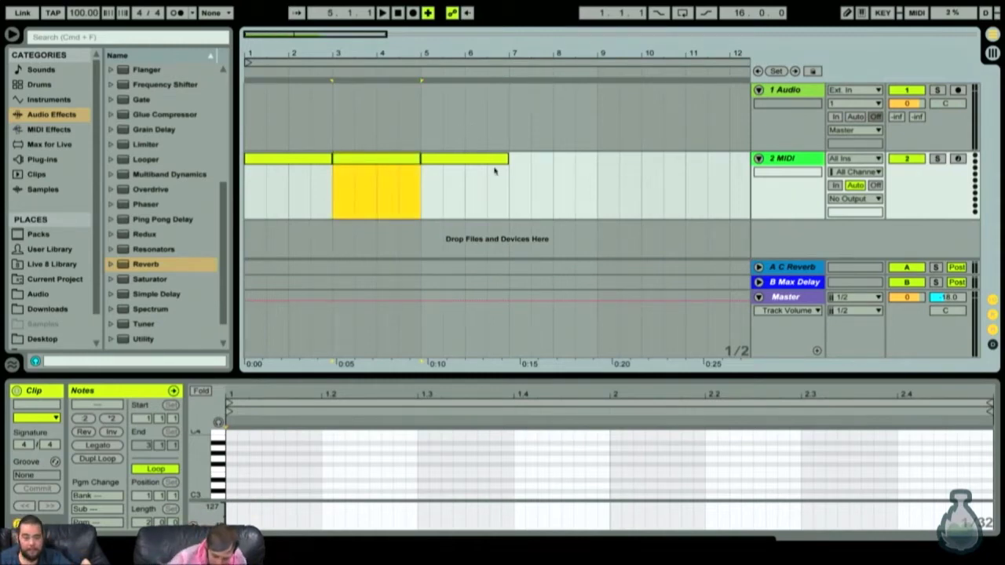
key("Left")
key("Left")
key("Left")
key("Left")
key("Left")
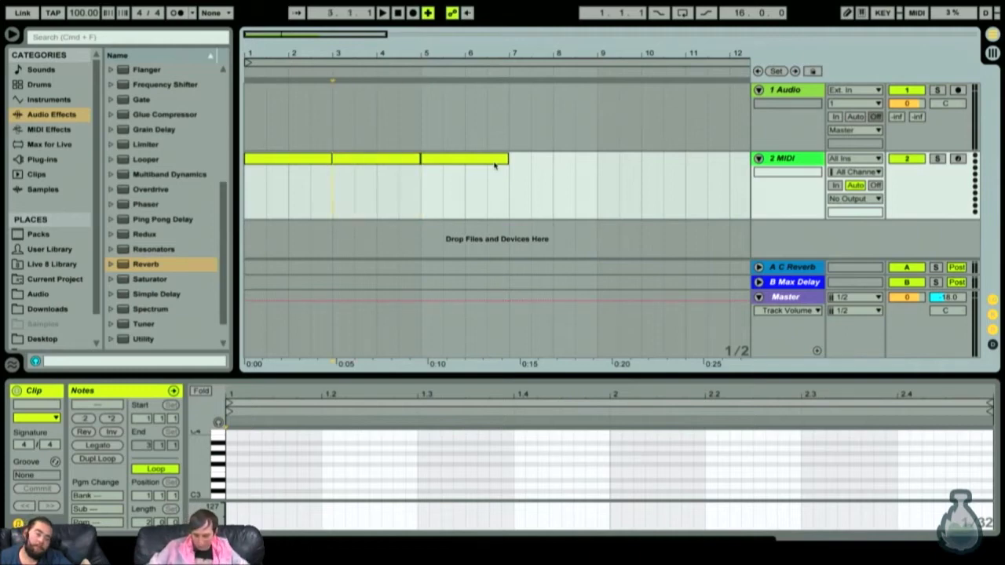
key("space")
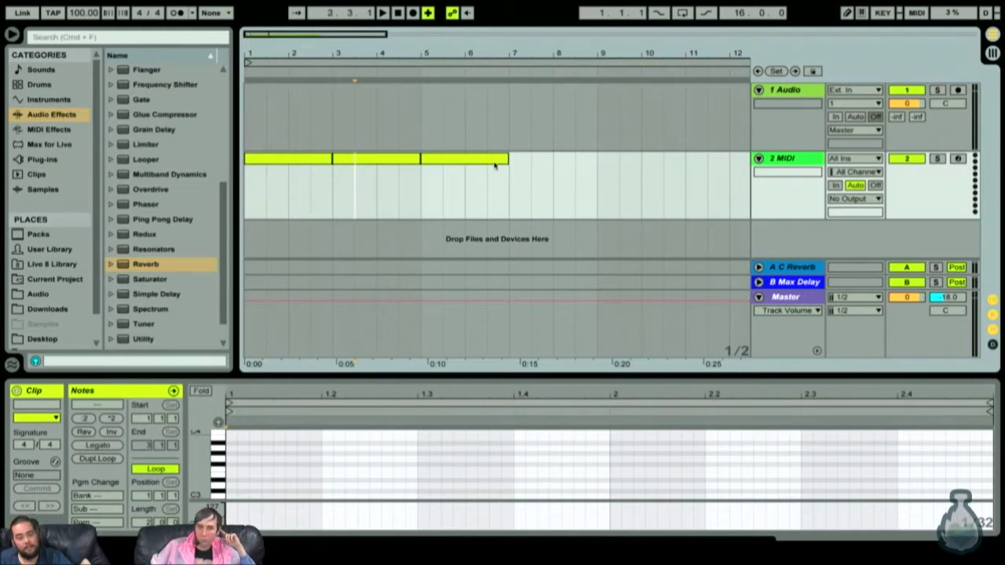
key("Left")
key("Left")
key("Up")
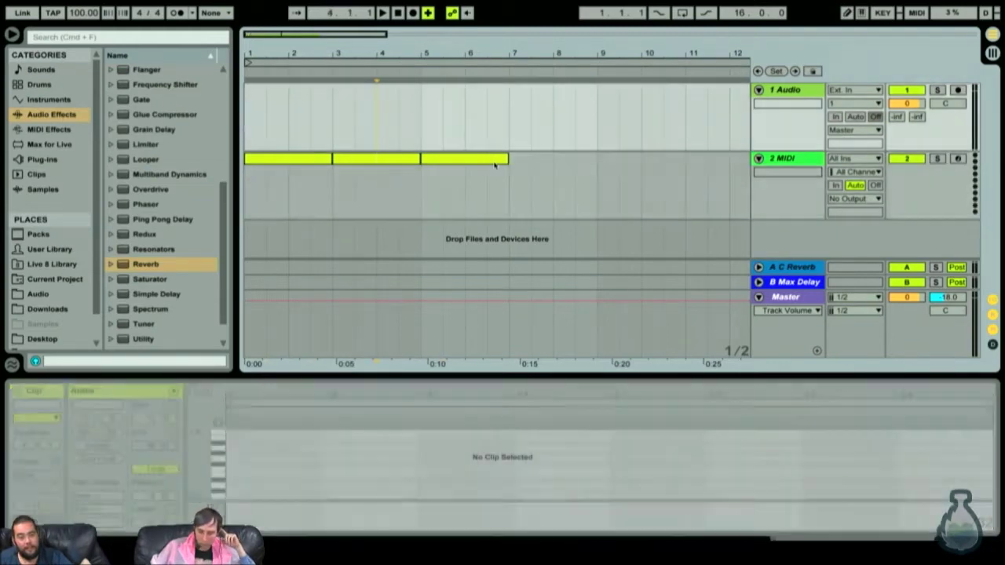
Step: Adjust a time selection on 2 MIDI starting from bar 3 with Shift+arrow keys
key("Down")
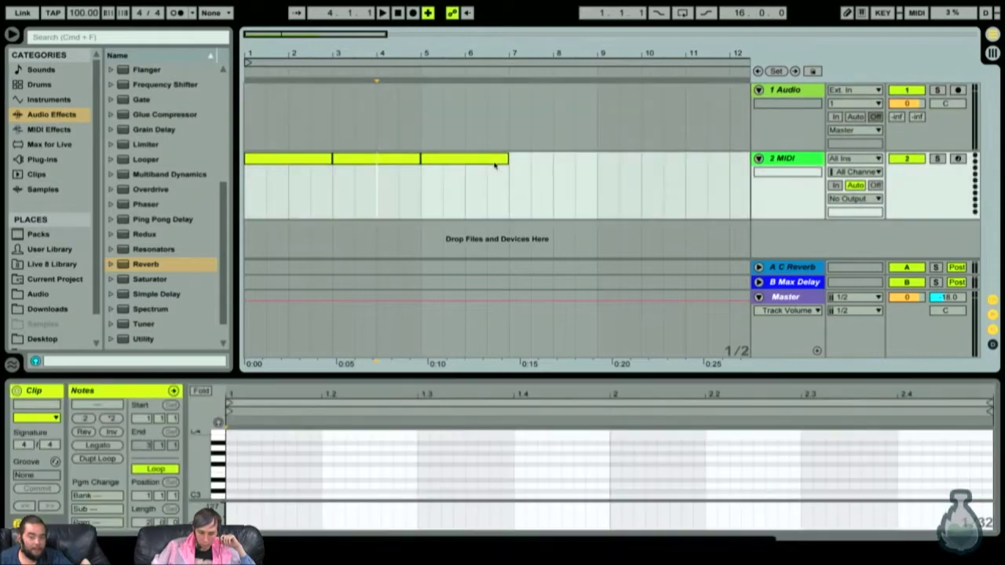
key("Left")
key("Left")
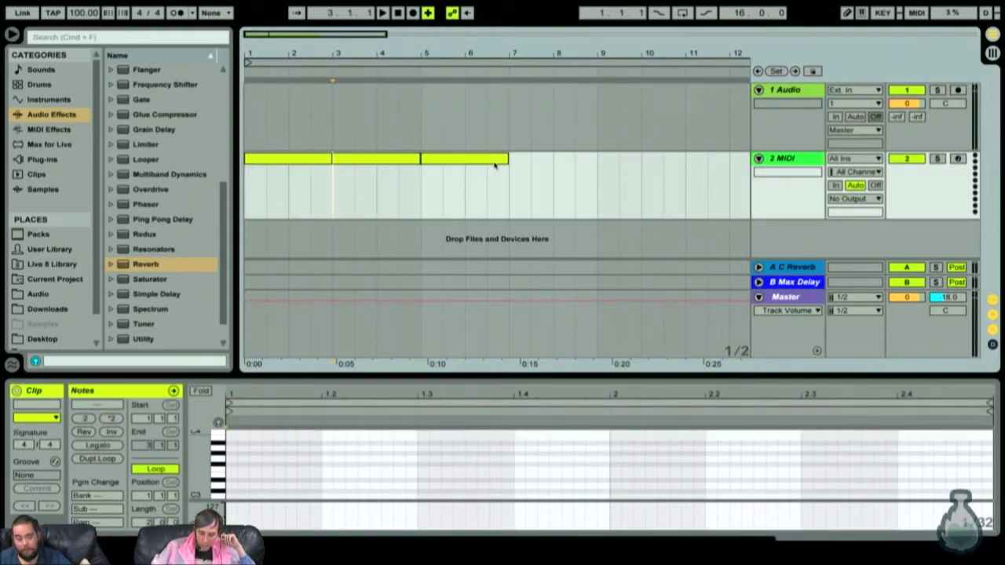
key("shift+Right")
key("shift+Right")
key("shift+Right")
key("shift+Right")
key("shift+Right")
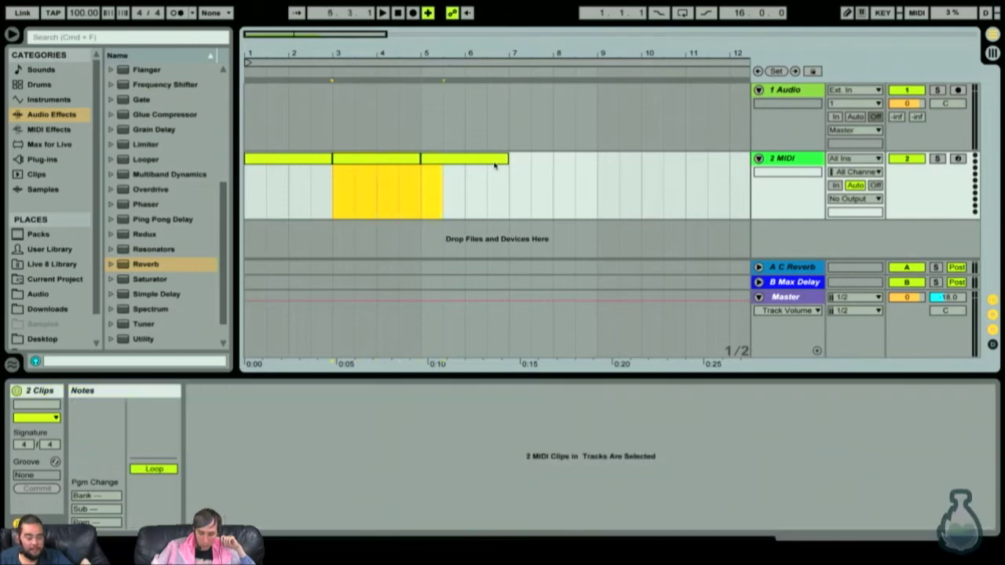
key("shift+Right")
key("shift+Right")
key("shift+Left")
key("shift+Left")
key("shift+Left")
key("Left")
key("shift+Right")
key("shift+Right")
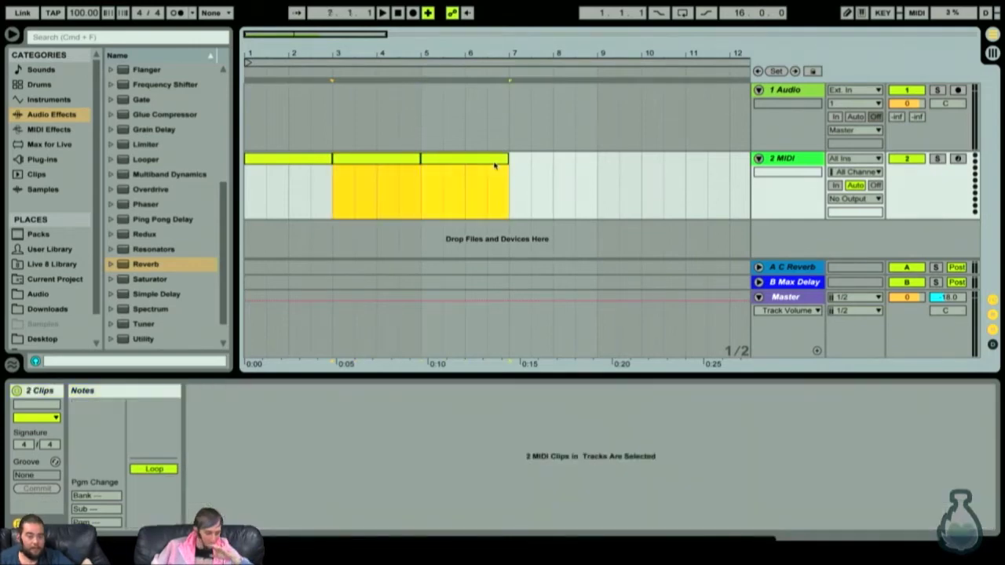
key("shift+Home")
key("Home")
Step: Select the 2 MIDI clips from bar 3 onward and leave a marker at bar 3
left_click(494, 165, "shift")
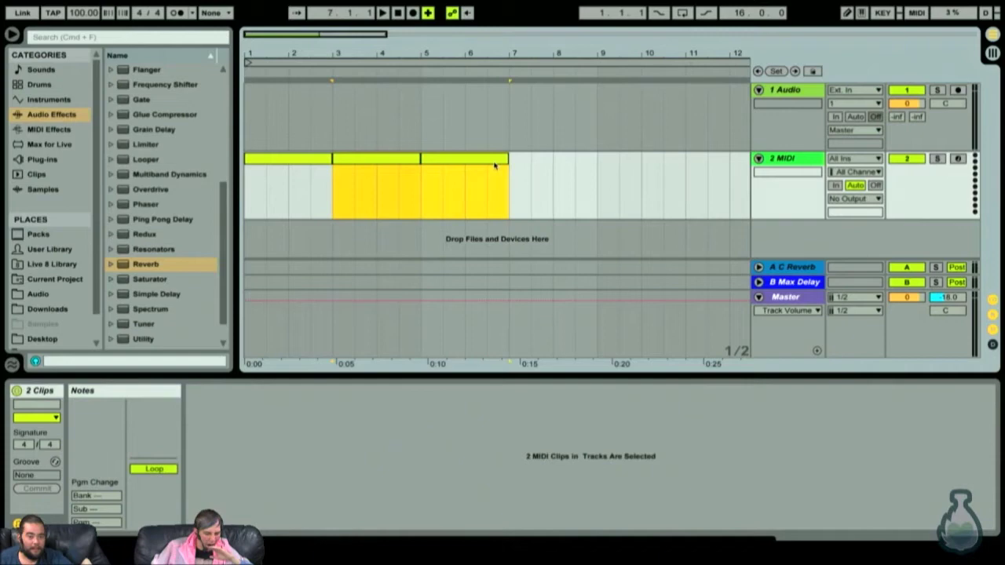
key("shift+Left")
key("shift+Left")
key("shift+Left")
key("shift+Left")
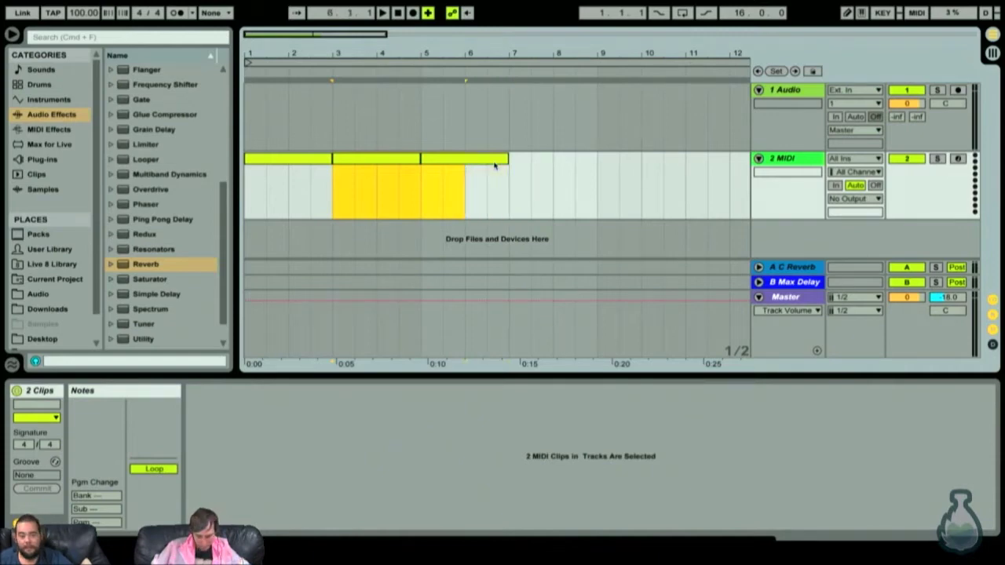
key("shift+Right")
key("shift+Right")
key("shift+Right")
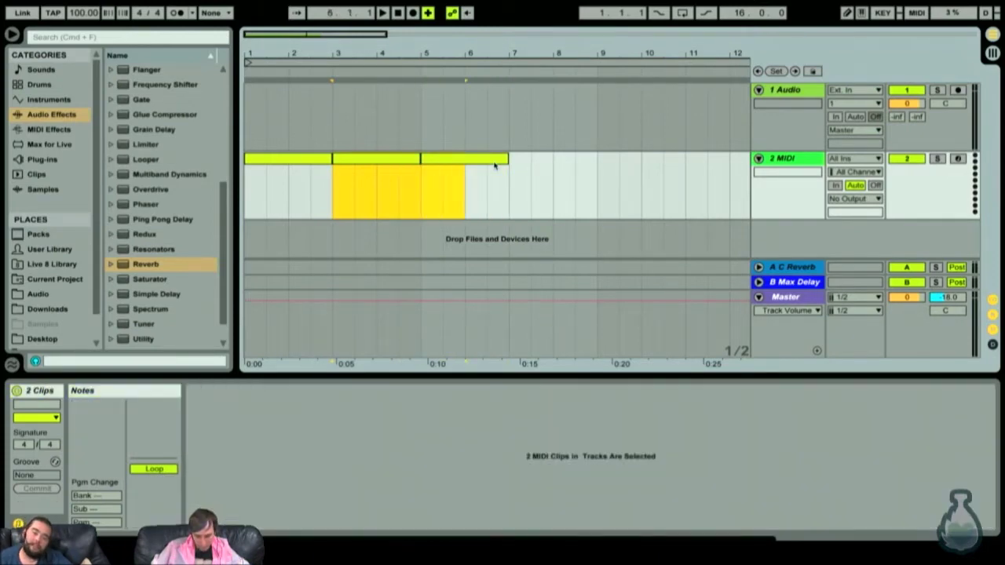
key("Down")
key("Up")
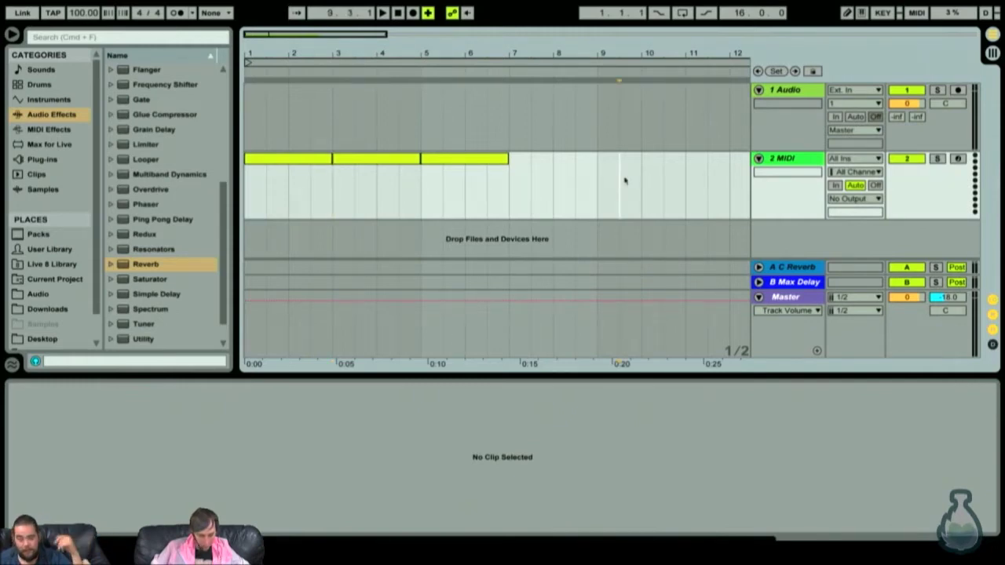
Step: Select the third MIDI clip to see its notes and set the insert point at bar 7
left_click(496, 160)
left_click(496, 160)
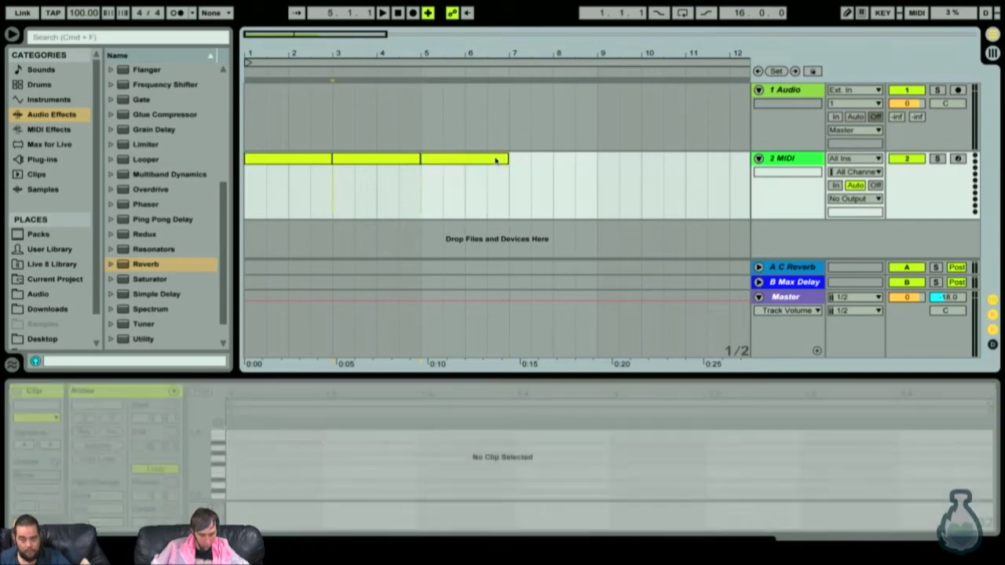
left_click(496, 161)
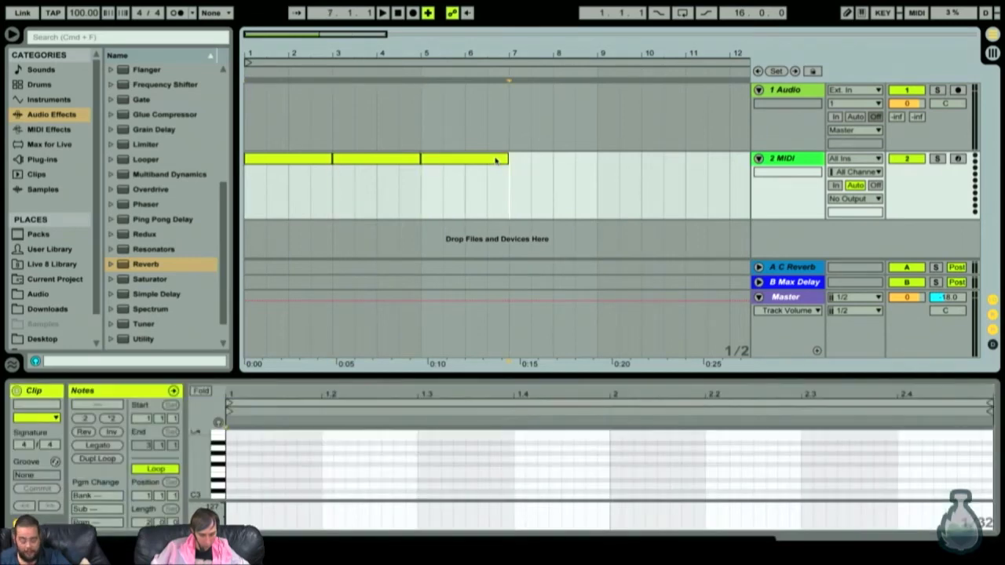
left_click(495, 160)
left_click(495, 160)
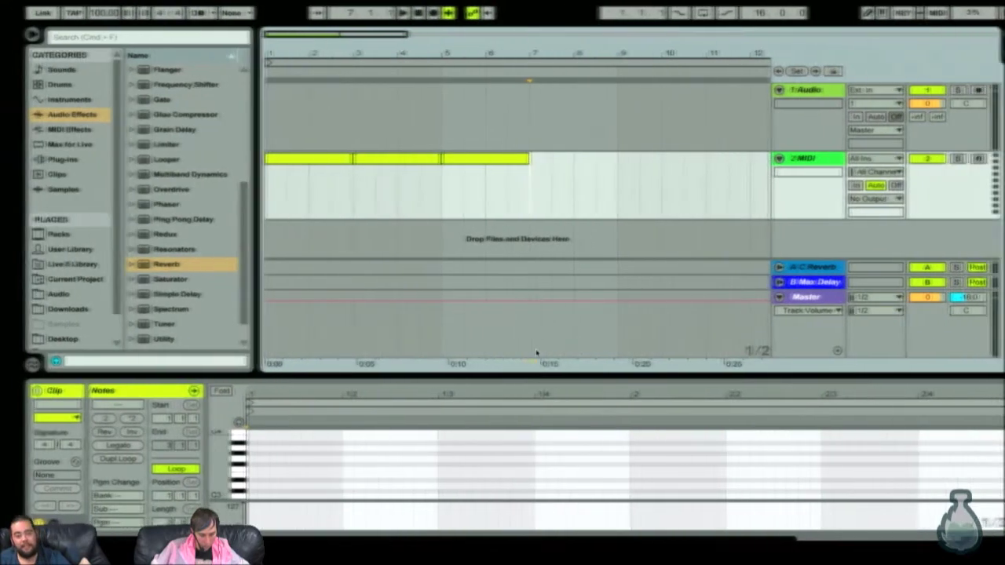
key("F11")
Step: Launch TextEdit via Spotlight and type 'tell me some stuff!' into a new blank document
key("super+space")
type("te")
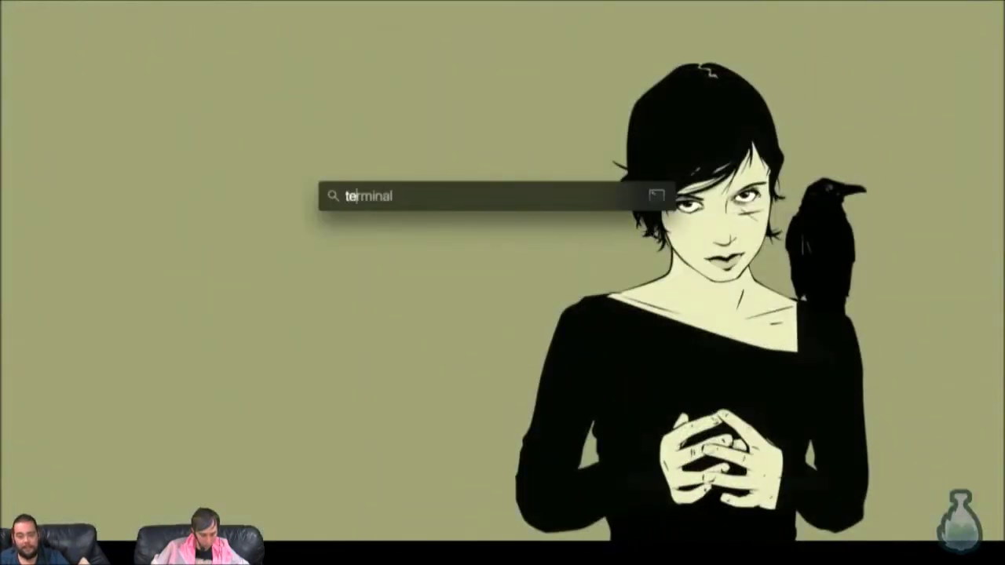
type("xt")
key("BackSpace")
key("BackSpace")
key("BackSpace")
type("ext")
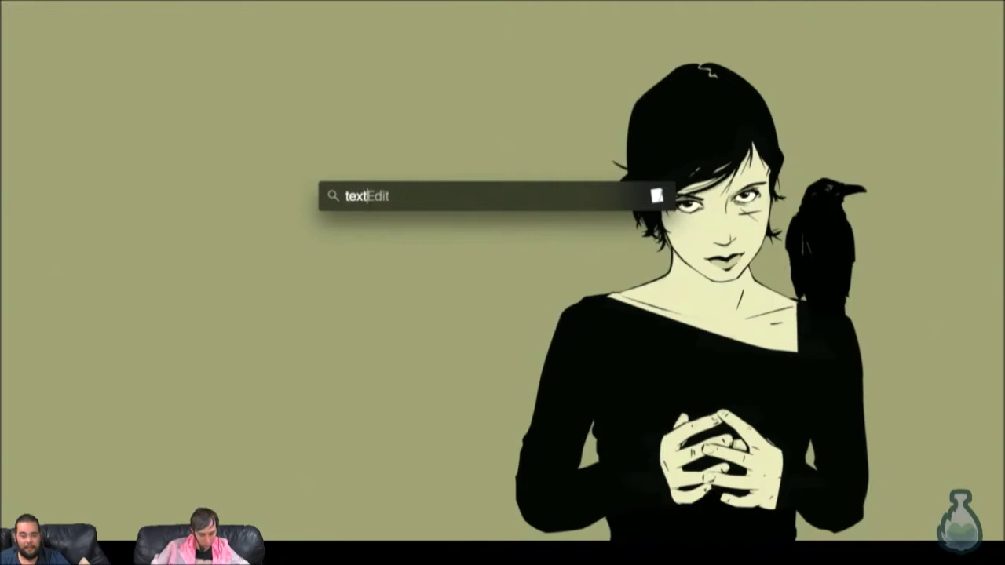
key("Return")
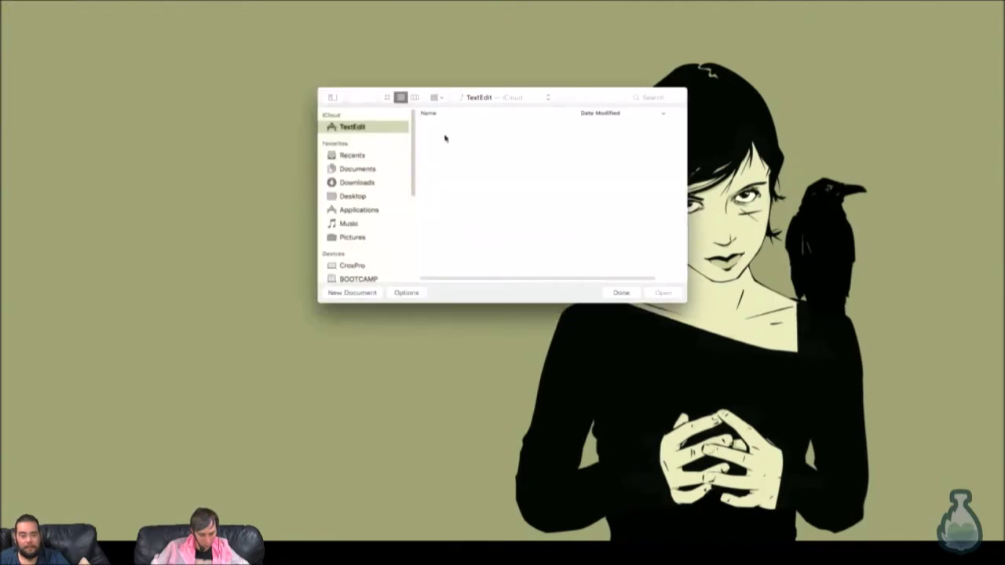
scroll(396, 179, "down", 2)
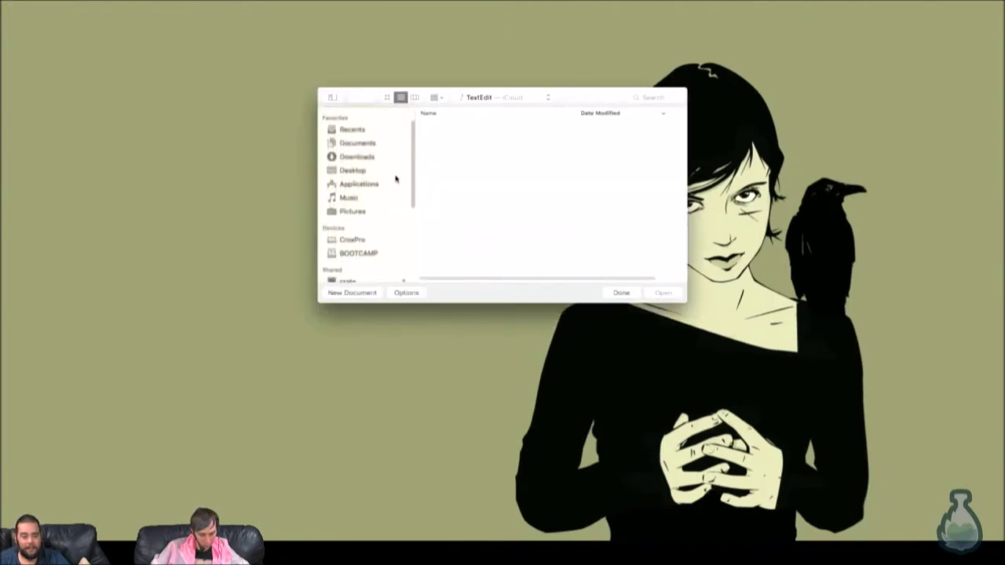
left_click(352, 292)
type("tel")
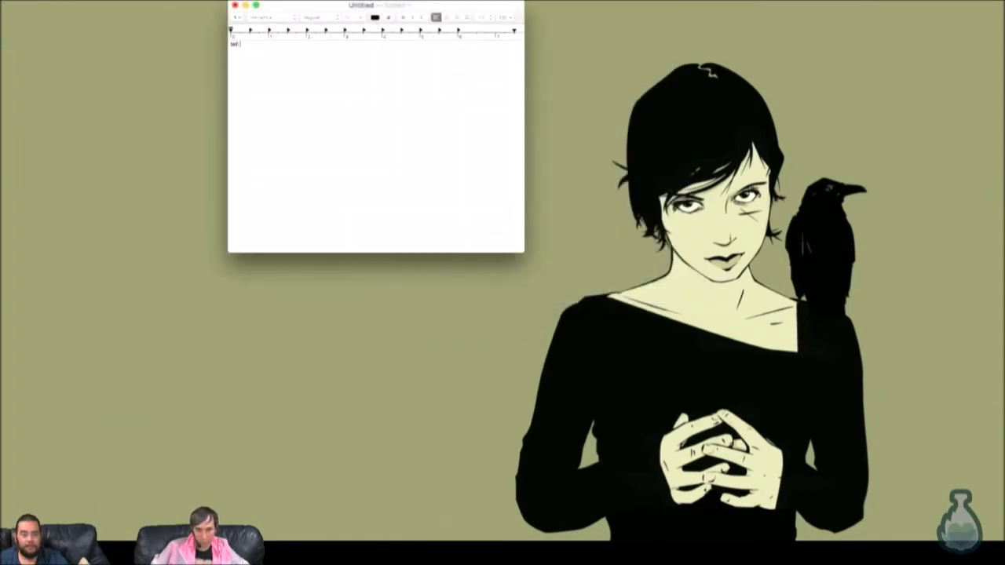
type("l me some stuff!")
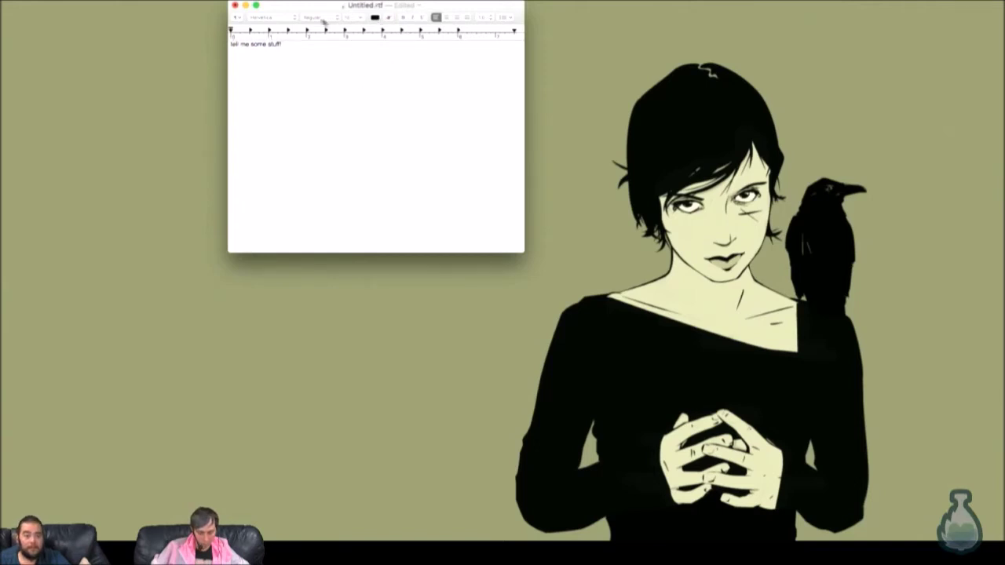
Step: Centre the document window and make all the text much larger from the font-size list
left_click_drag(314, 14, 383, 163)
key("super+a")
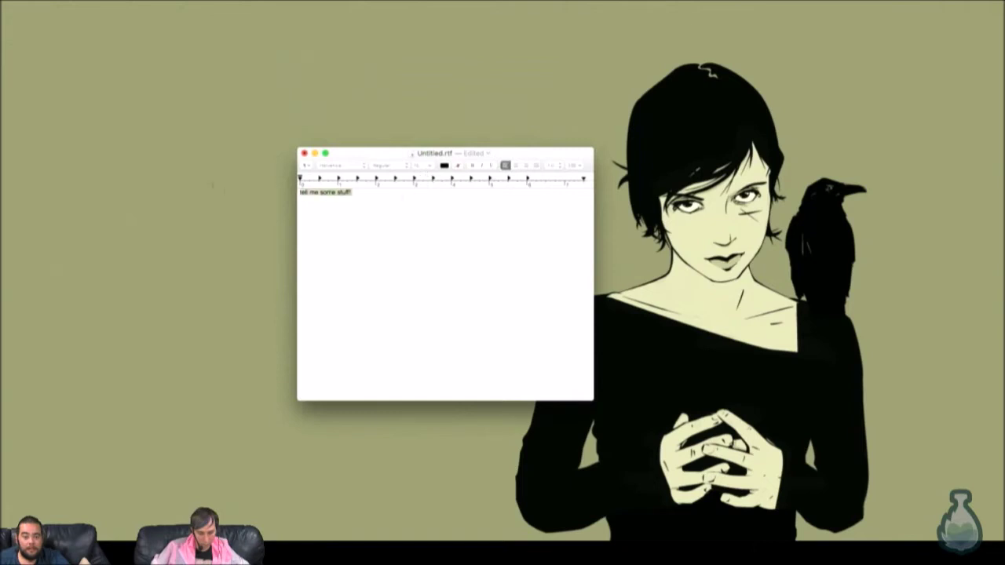
left_click(424, 166)
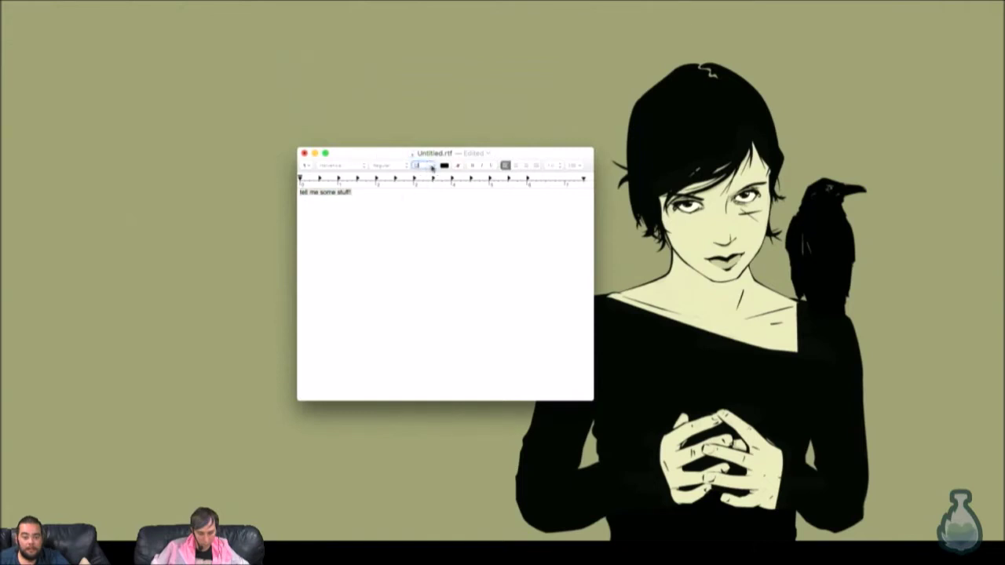
left_click(433, 167)
left_click(419, 275)
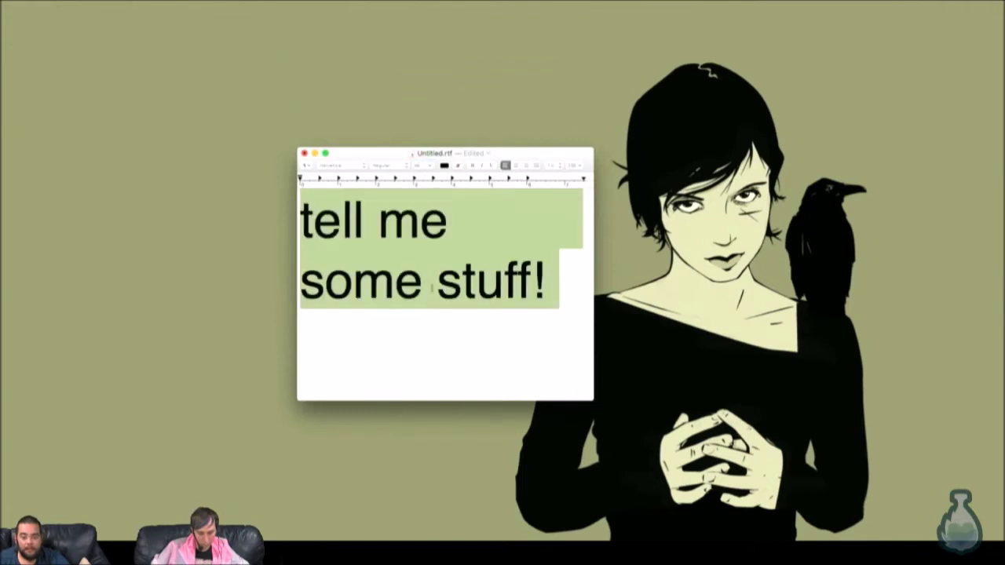
left_click(474, 293)
left_click(561, 287)
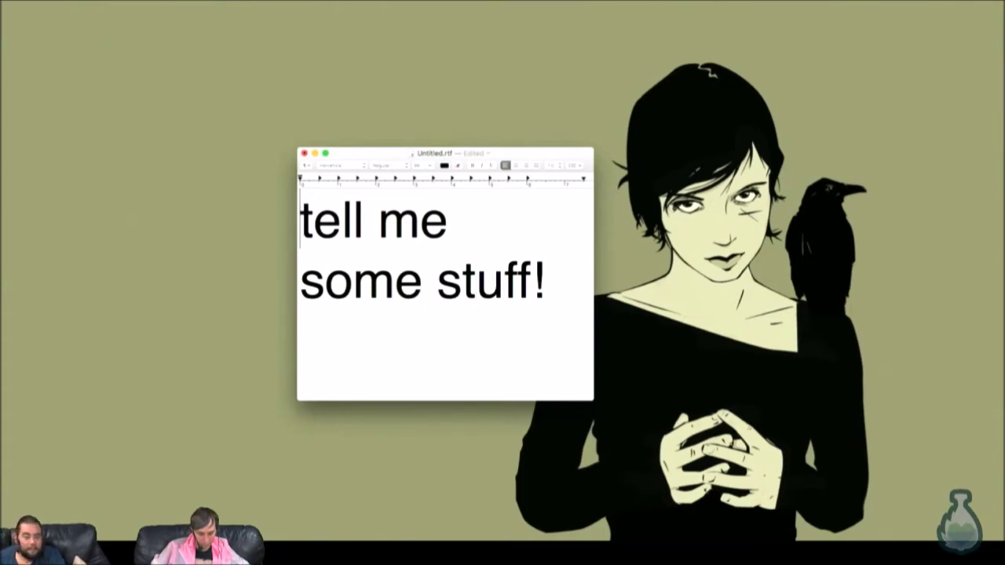
Step: Move the insertion point word by word through the second line of text
left_click(437, 279)
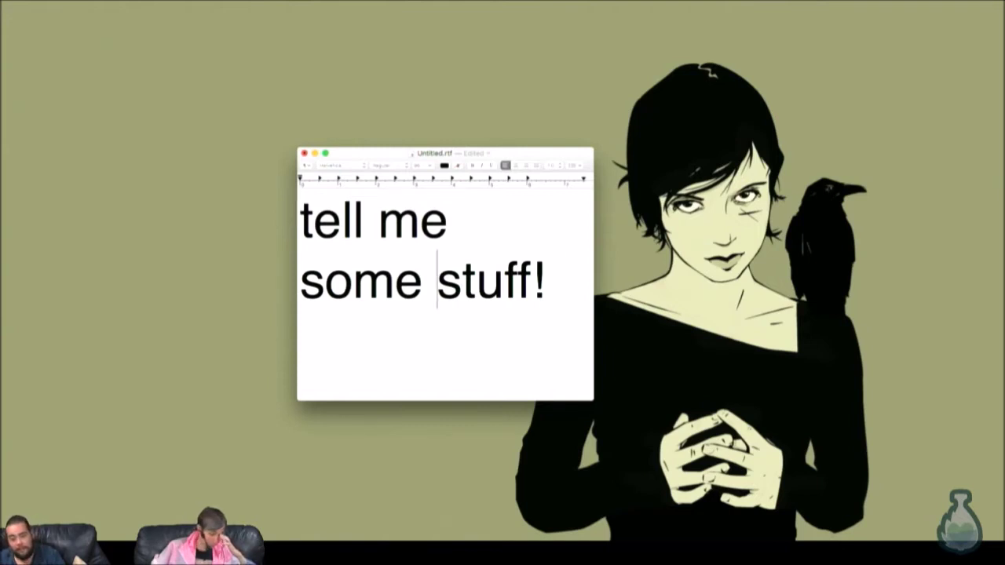
left_click(300, 280)
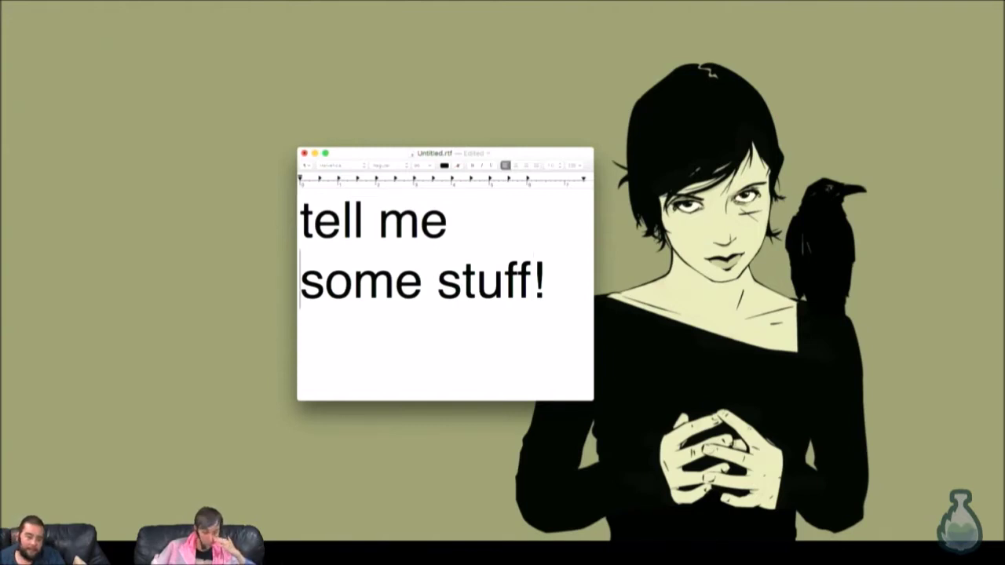
key("alt+Left")
key("alt+Left")
key("alt+Right")
key("alt+Right")
key("alt+Right")
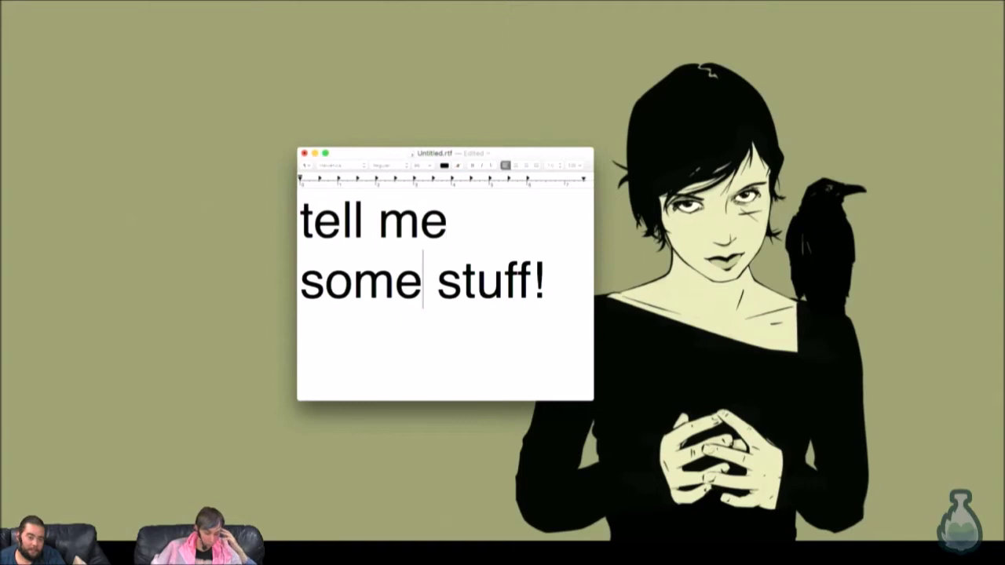
key("alt+Right")
key("alt+Left")
key("alt+Left")
key("alt+Right")
key("alt+Right")
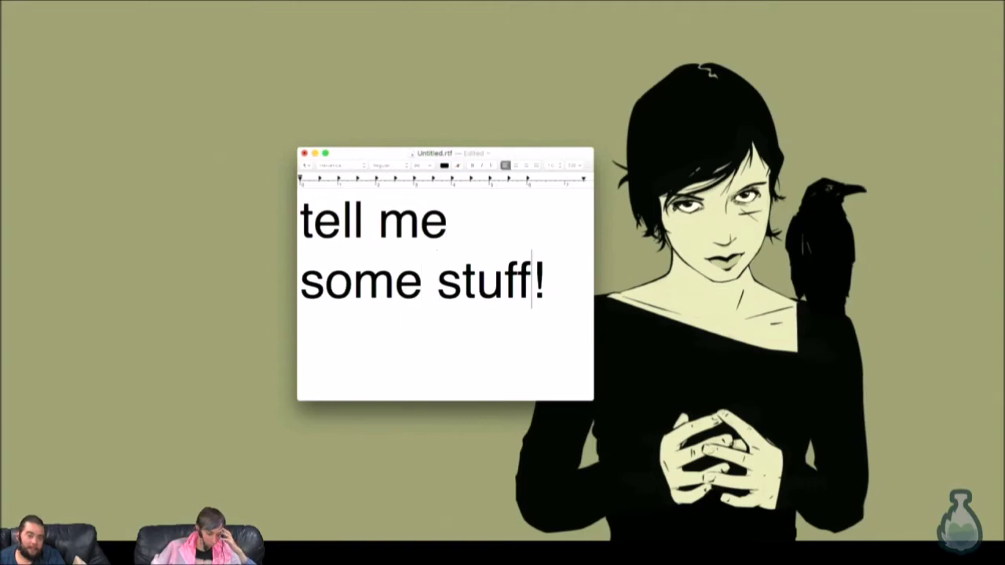
key("alt+Left")
key("alt+Left")
key("alt+Left")
key("alt+Left")
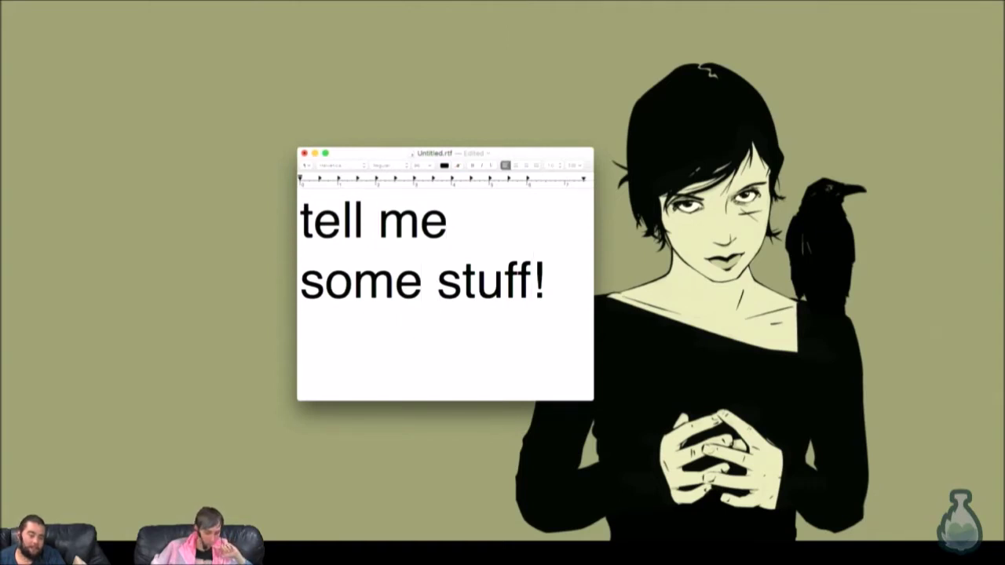
key("alt+Right")
key("alt+Right")
key("alt+Right")
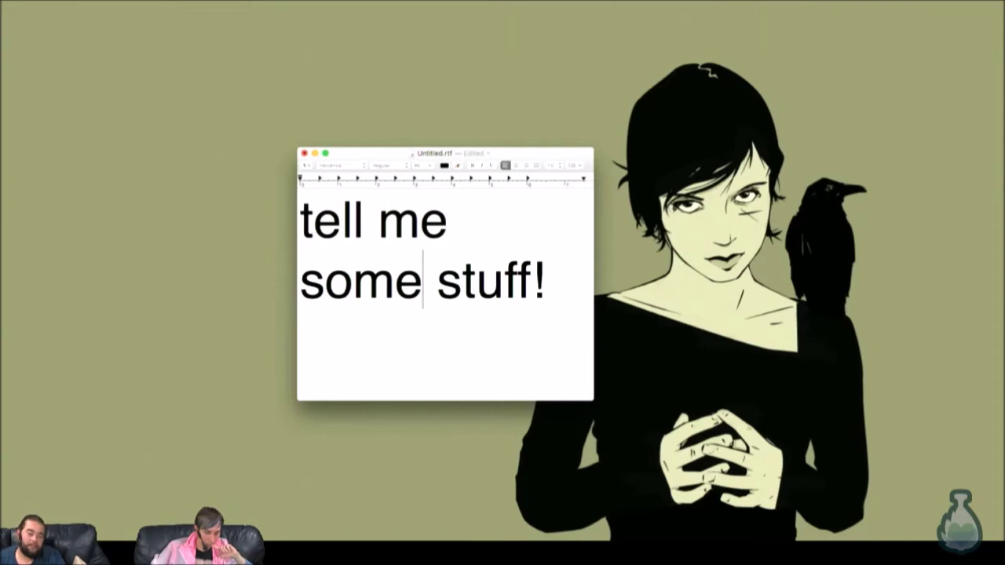
key("alt+Left")
key("alt+Left")
key("alt+Left")
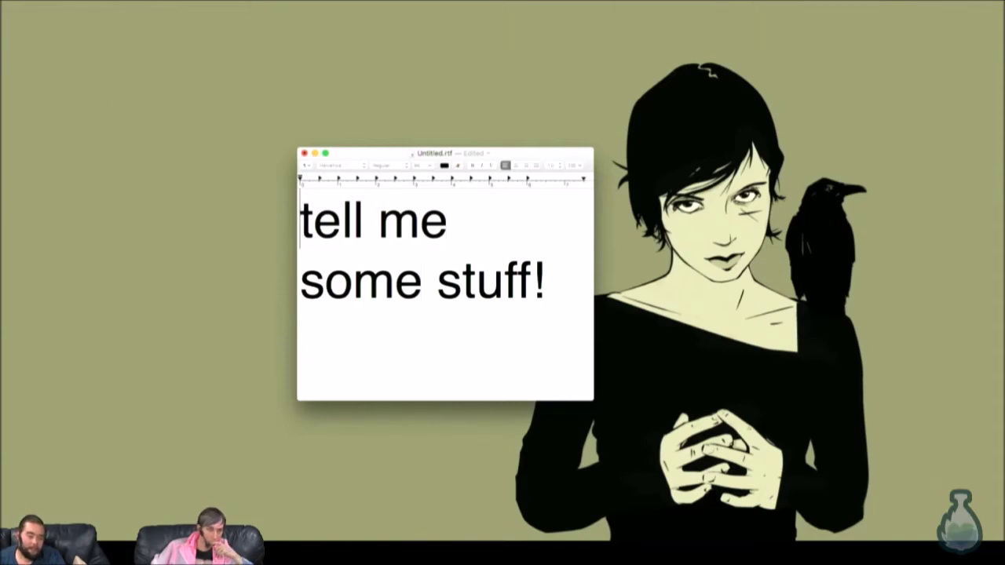
Step: Replace the words 'me some' with 'robbie'
key("alt+Right")
key("alt+Right")
key("alt+Right")
key("alt+shift+Left")
key("alt+shift+Left")
key("alt+shift+Left")
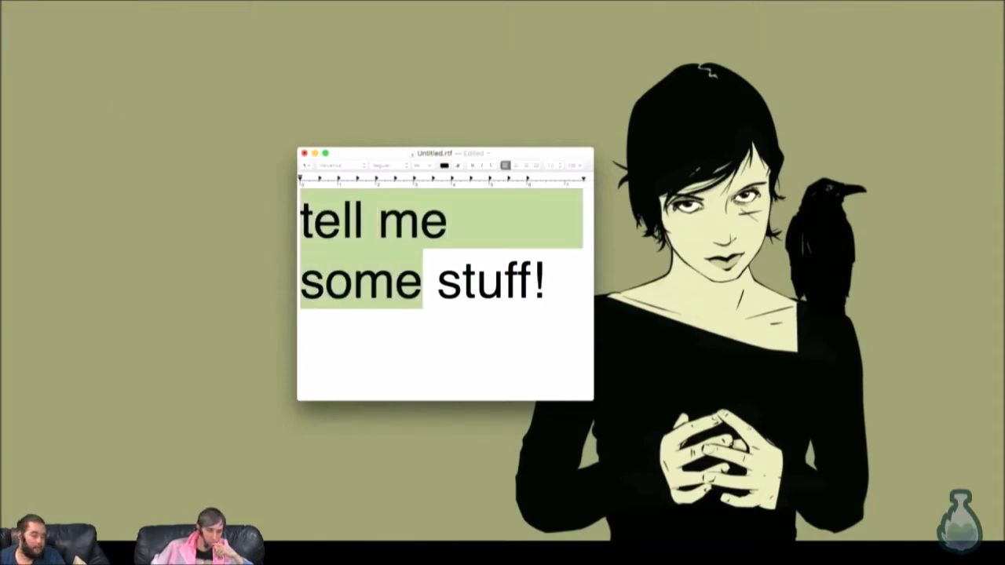
key("alt+shift+Right")
key("BackSpace")
type("ro")
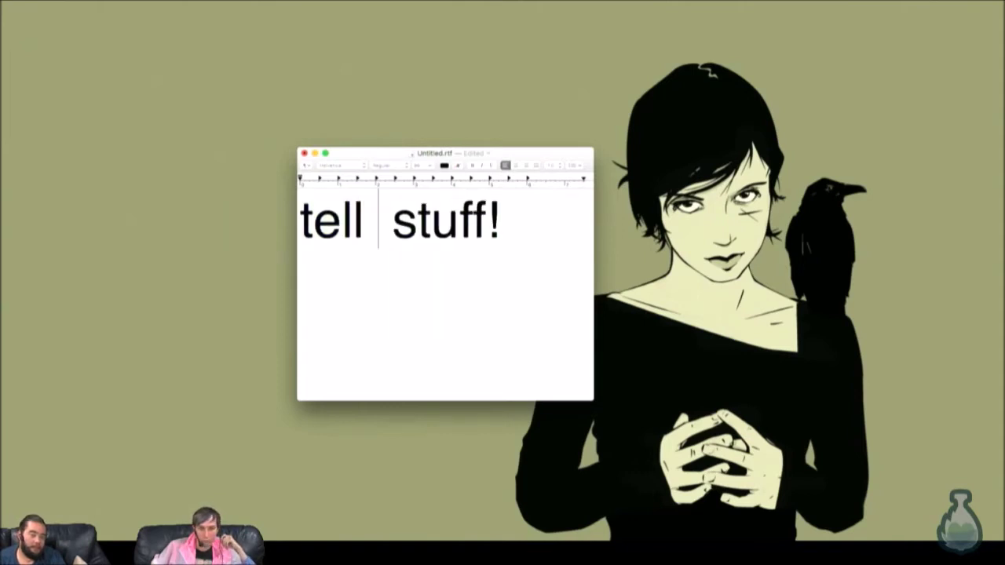
type("bbie")
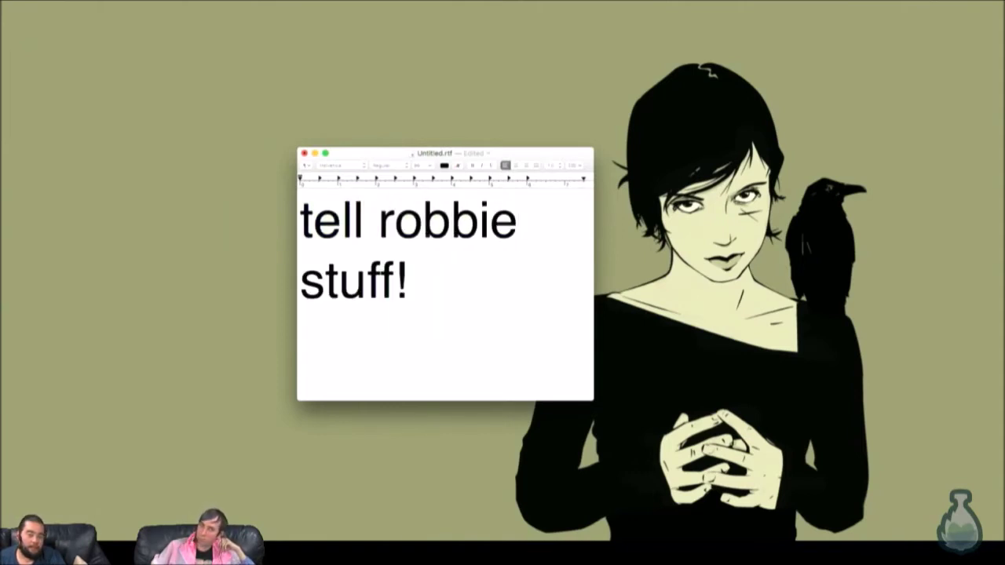
Step: Delete all the text and close the document to bring up the save prompt
left_click(422, 280)
left_click(300, 220)
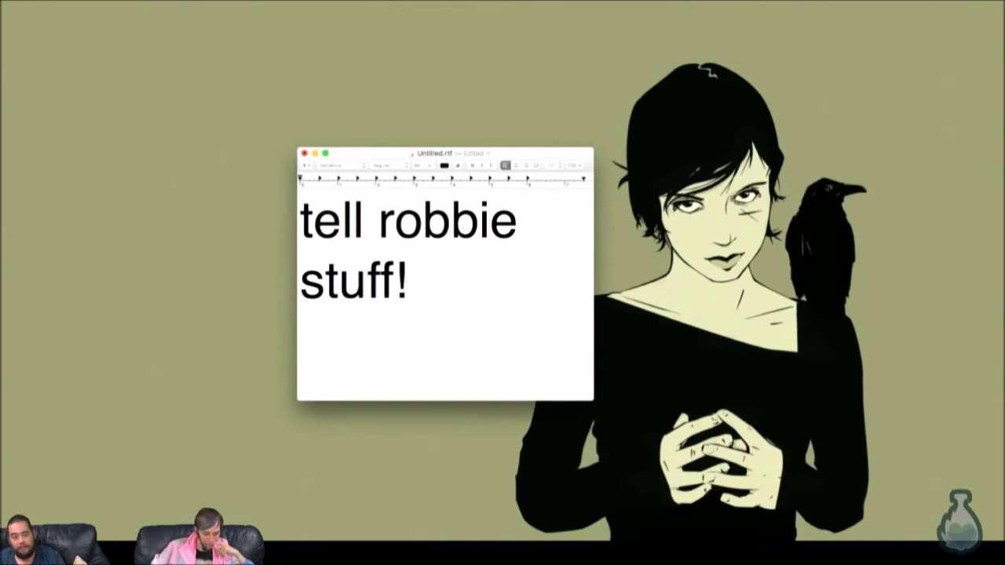
key("super+a")
key("BackSpace")
key("super+w")
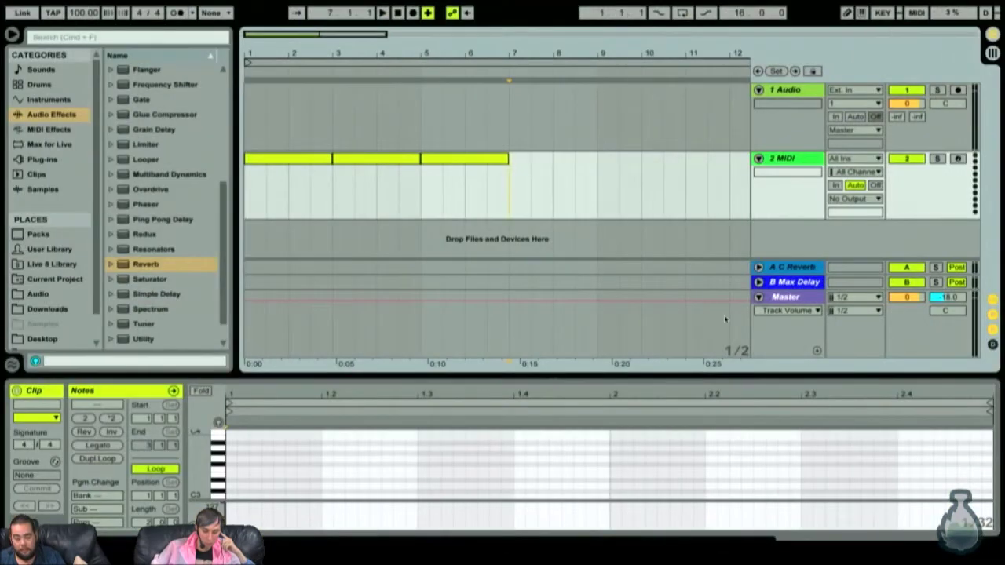
Step: Select all three MIDI clips on 2 MIDI and delete them
left_click(649, 181)
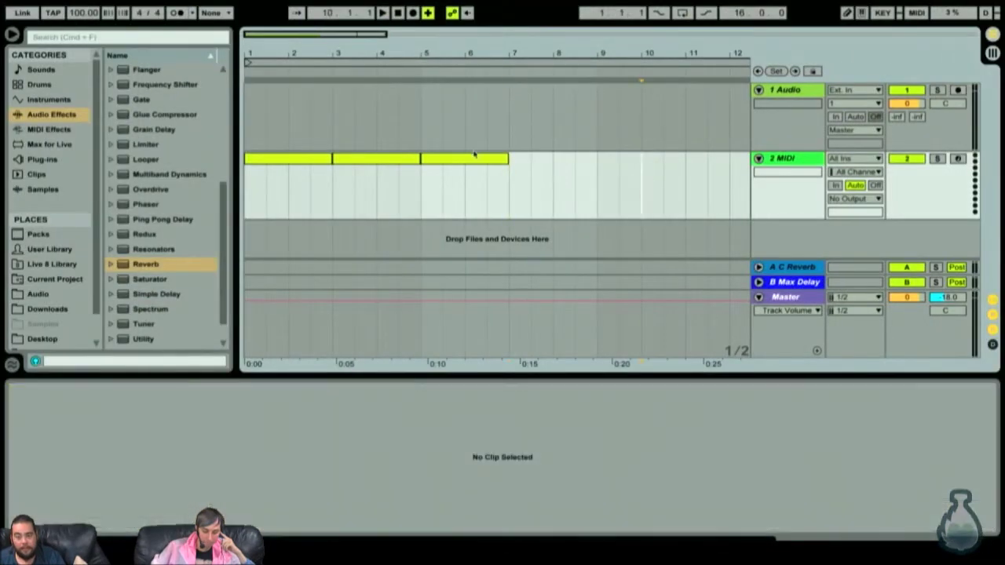
left_click(461, 159)
left_click(443, 159)
left_click(298, 159, "shift")
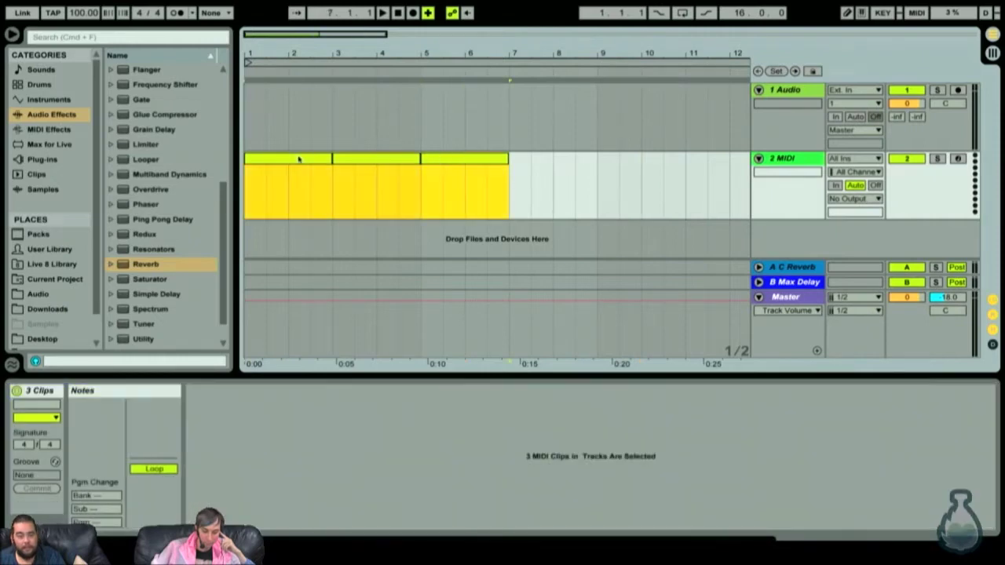
key("Delete")
left_click(299, 160)
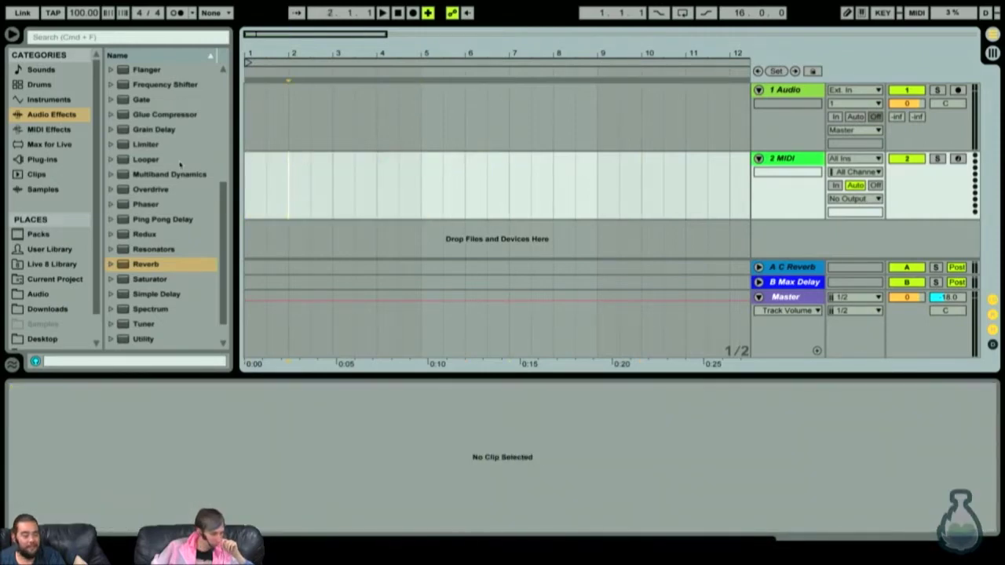
Step: Set the insert point near bar 3 on 2 MIDI and zoom the arrangement out and back in
left_click(519, 140)
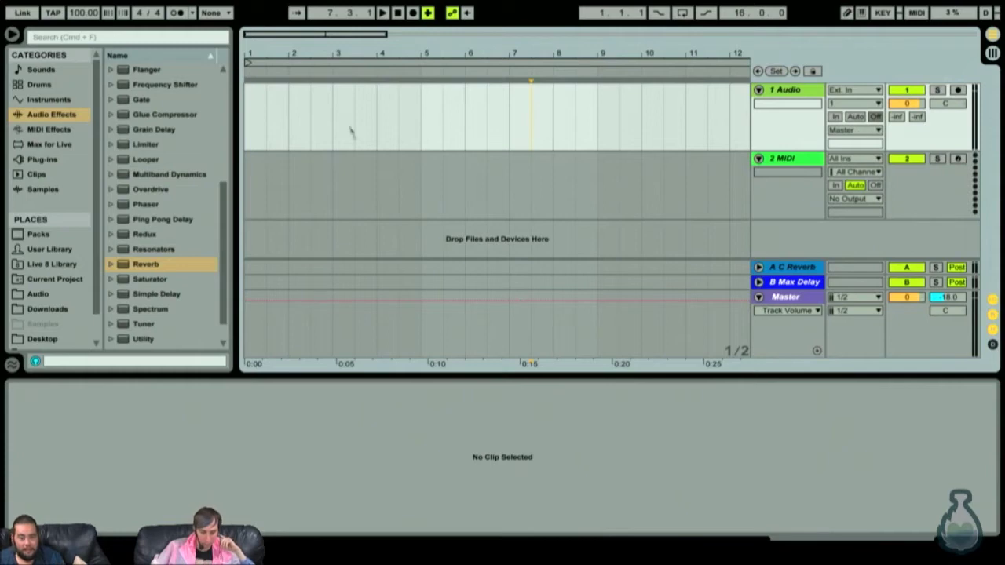
left_click(358, 187)
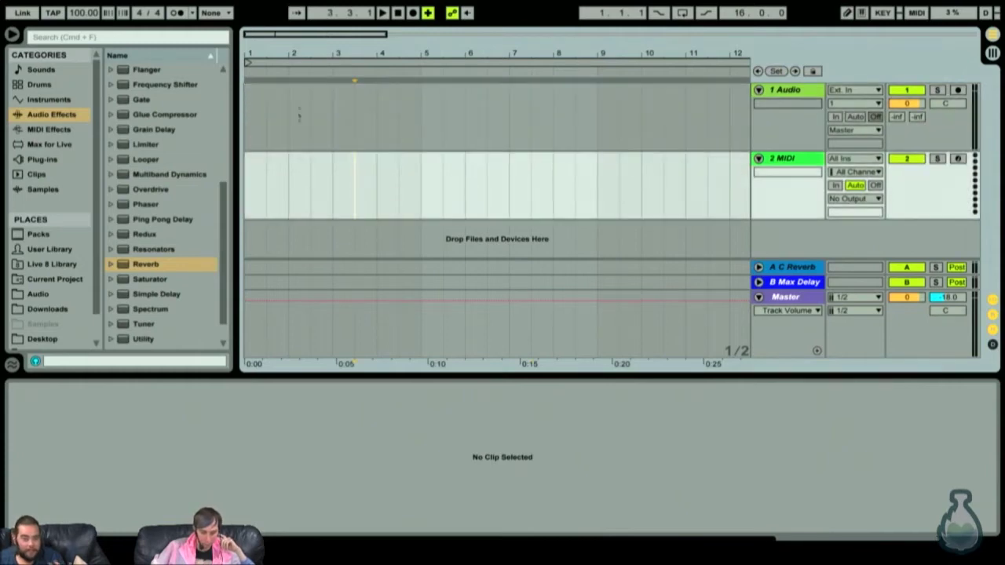
key("minus")
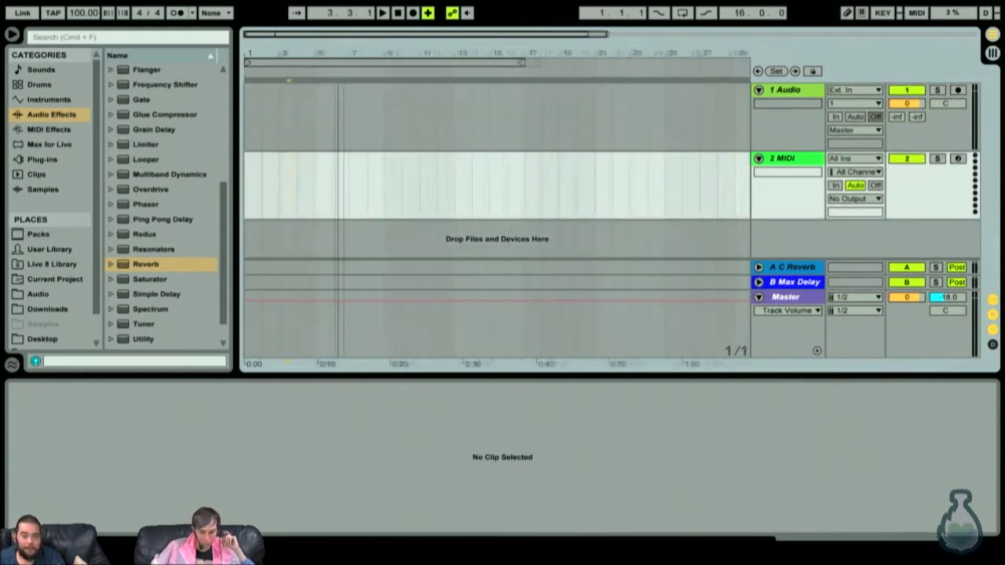
key("plus")
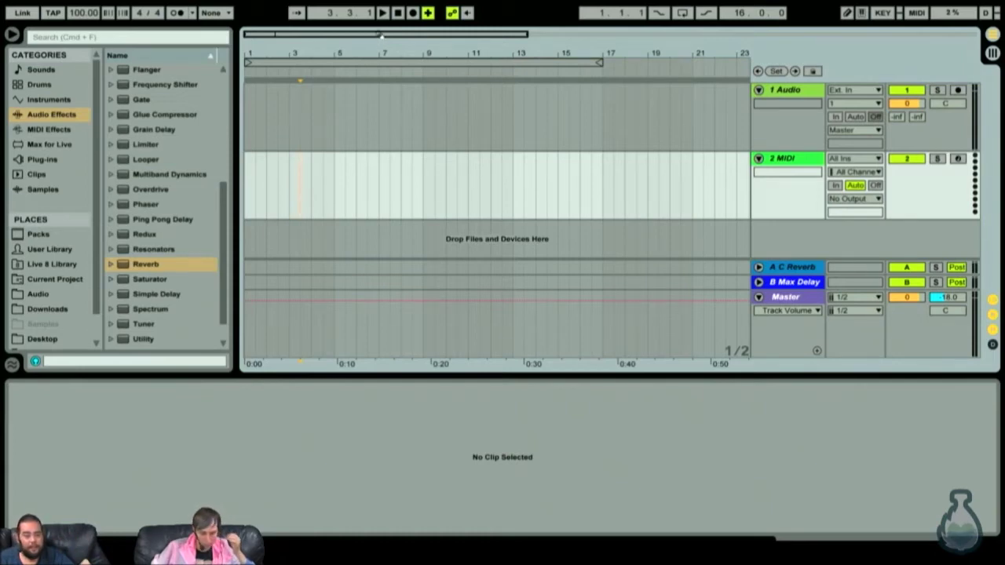
Step: Zoom the arrangement out, select the Master track, and select the looped bars 1–17 across all tracks
left_click_drag(380, 37, 381, 36)
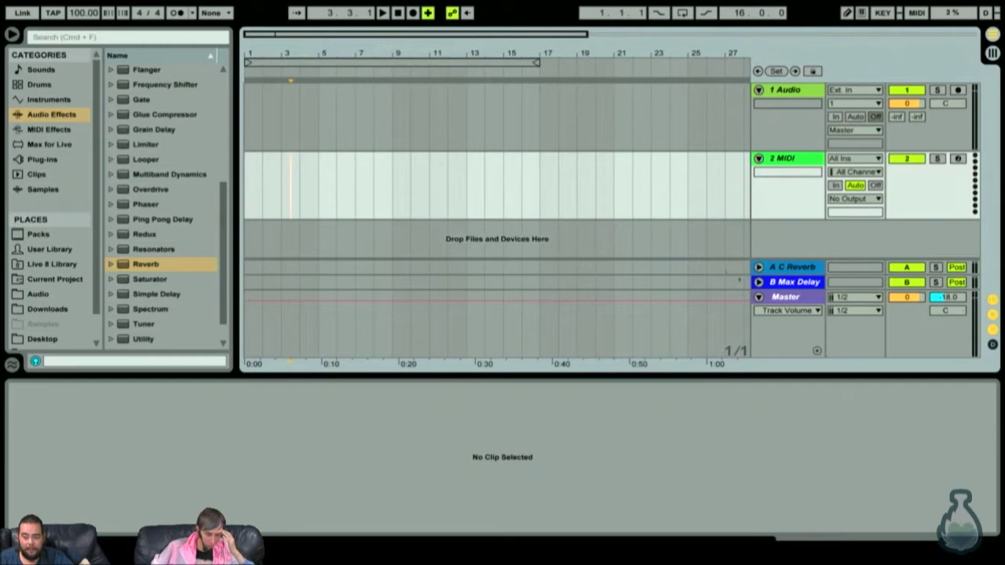
left_click(787, 297)
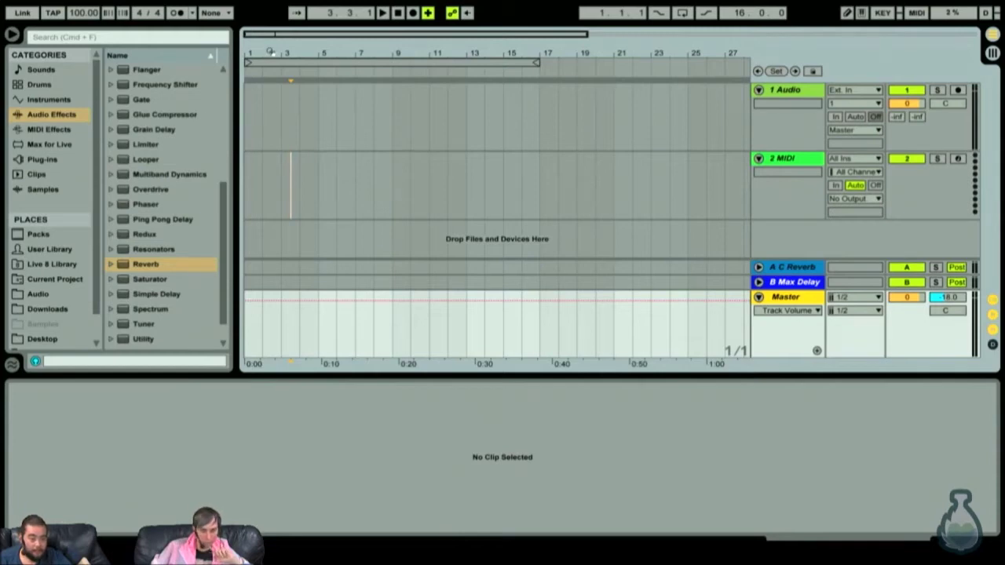
mouse_move(277, 43)
left_mouse_down()
mouse_move(277, 33)
mouse_move(285, 57)
left_mouse_up()
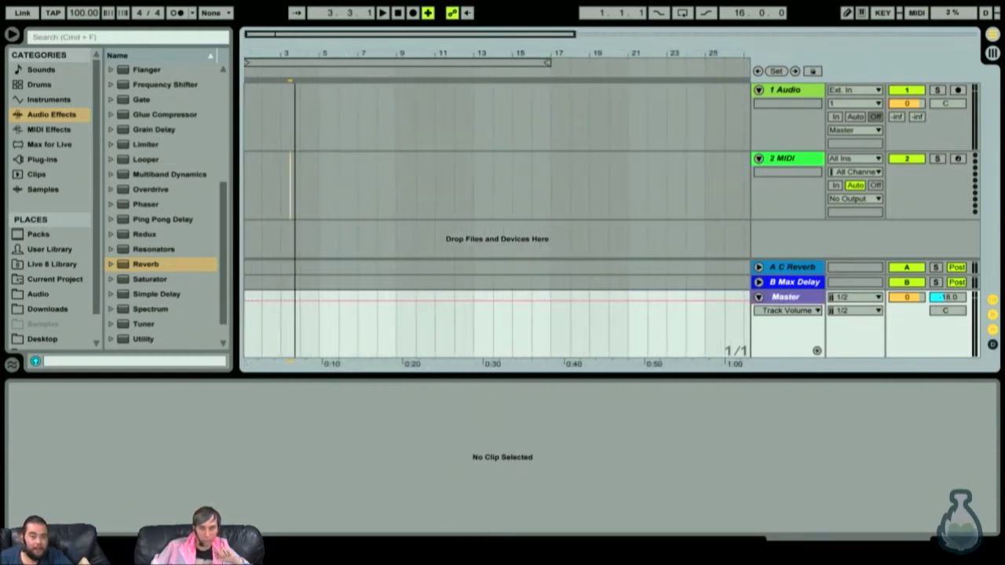
left_click(285, 57)
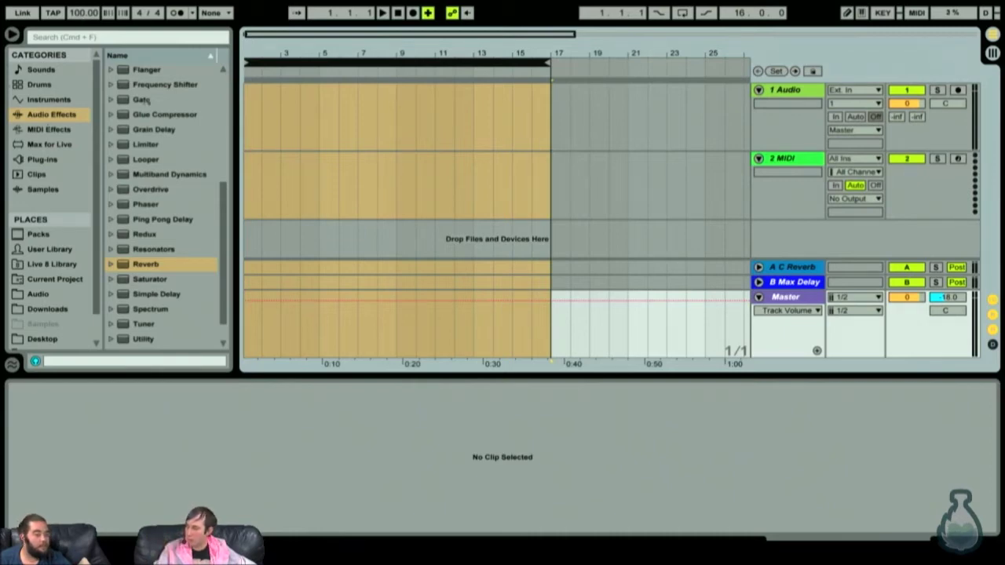
scroll(116, 131, "up", 5)
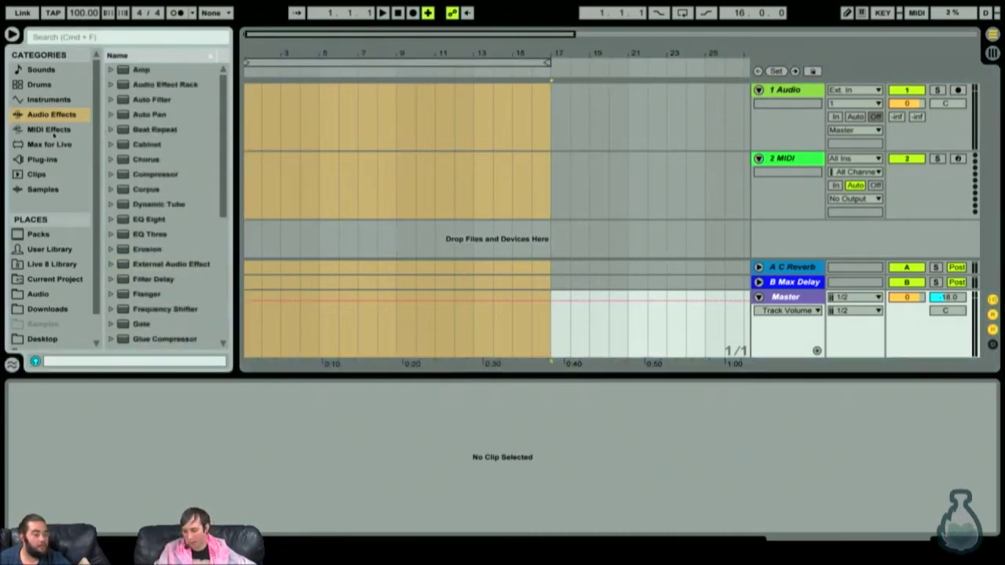
scroll(60, 222, "down", 2)
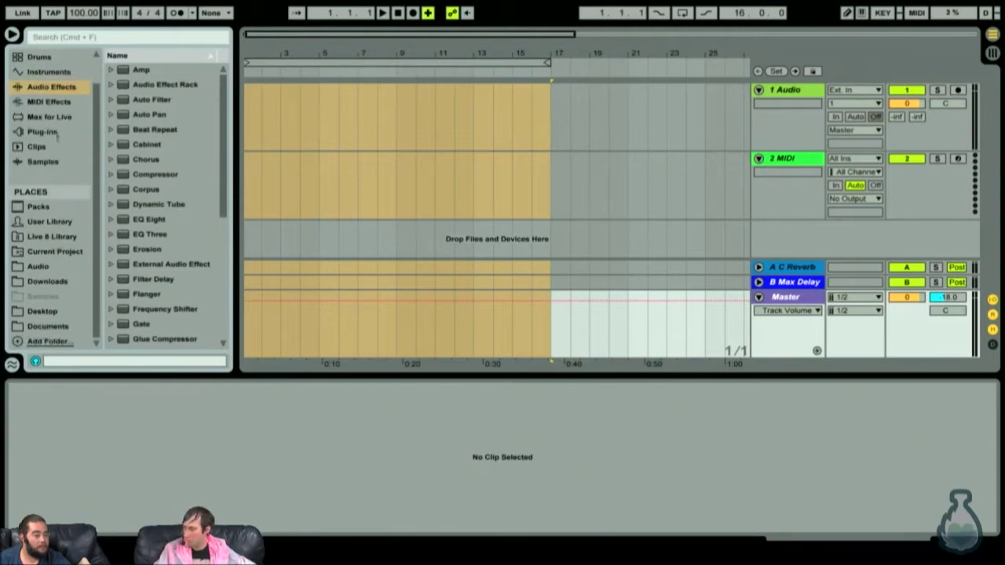
Step: Show Plug-ins in the browser and expand the Apple Audio Unit folder
scroll(58, 130, "up", 2)
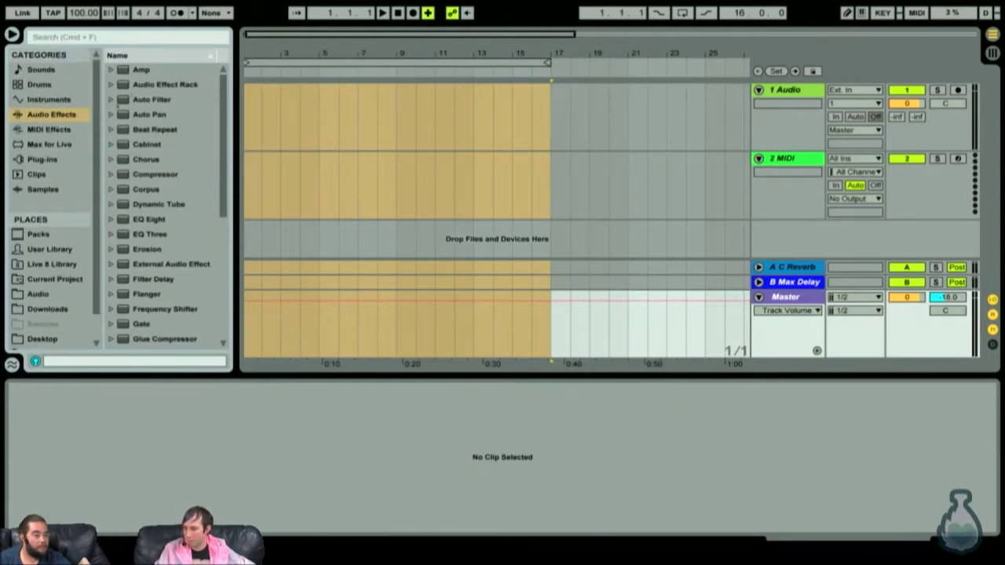
left_click(54, 159)
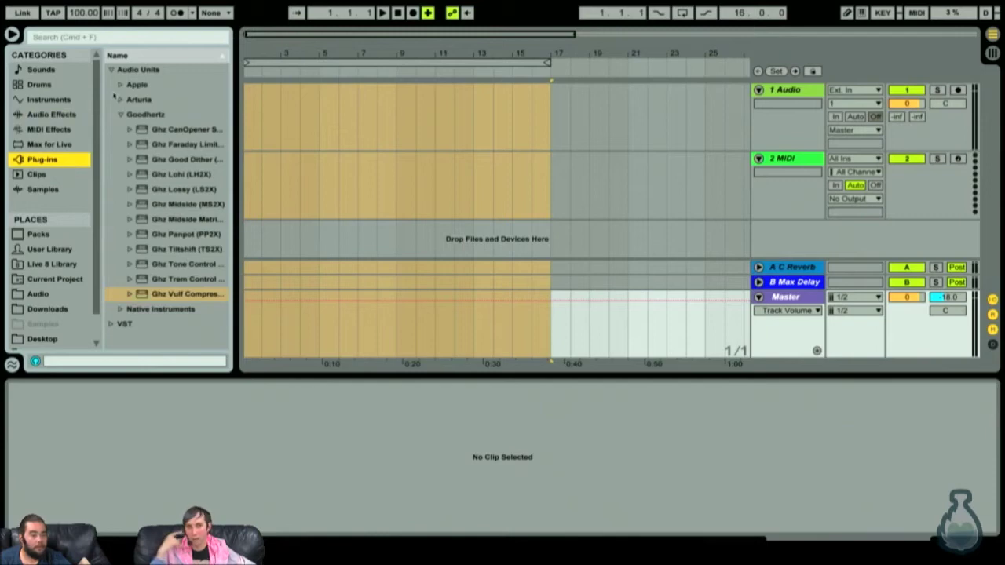
left_click(120, 85)
scroll(194, 174, "down", 5)
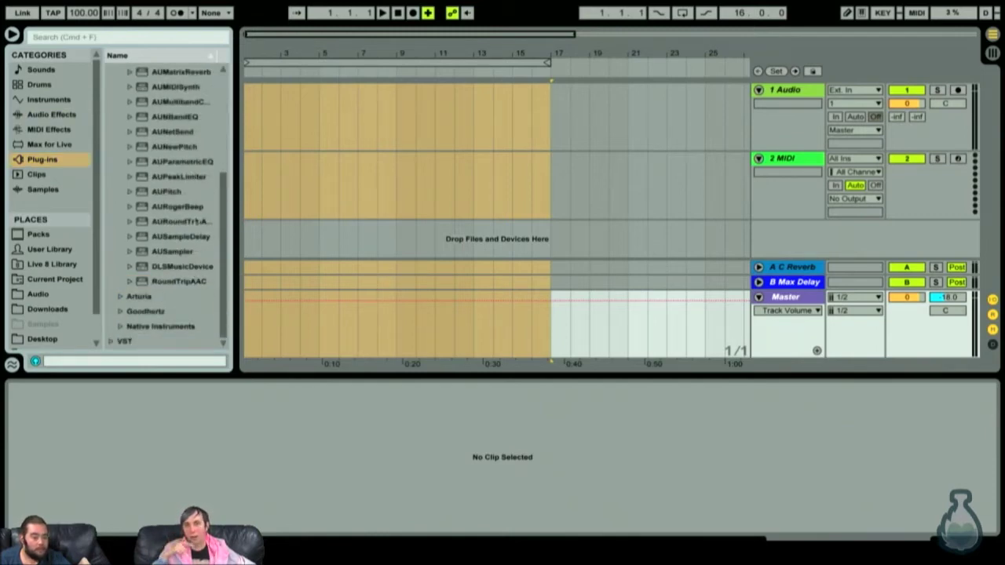
scroll(196, 221, "up", 5)
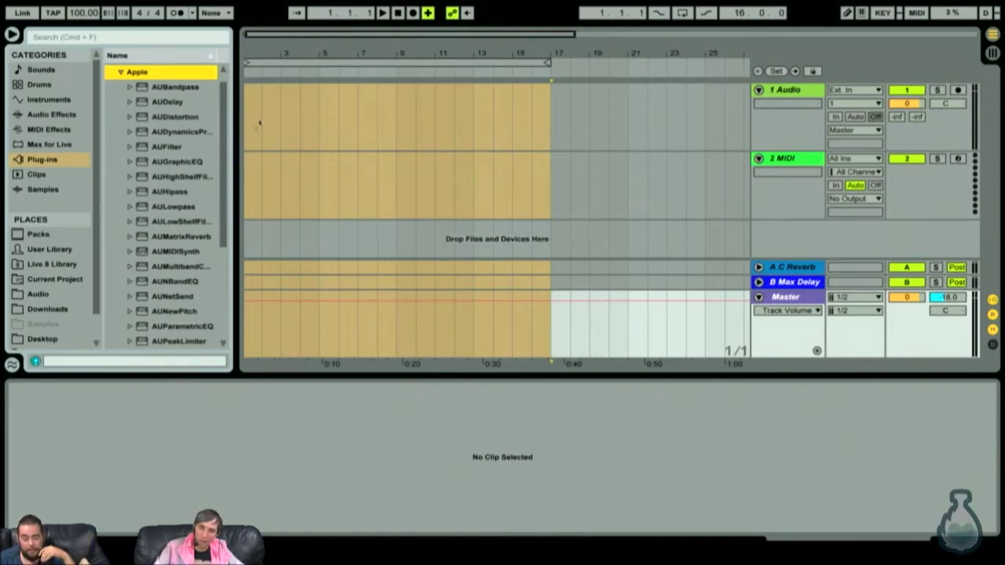
Step: Clear the selection with an insert point at bar 4, adjust the panel, and show MIDI Effects
left_click(301, 131)
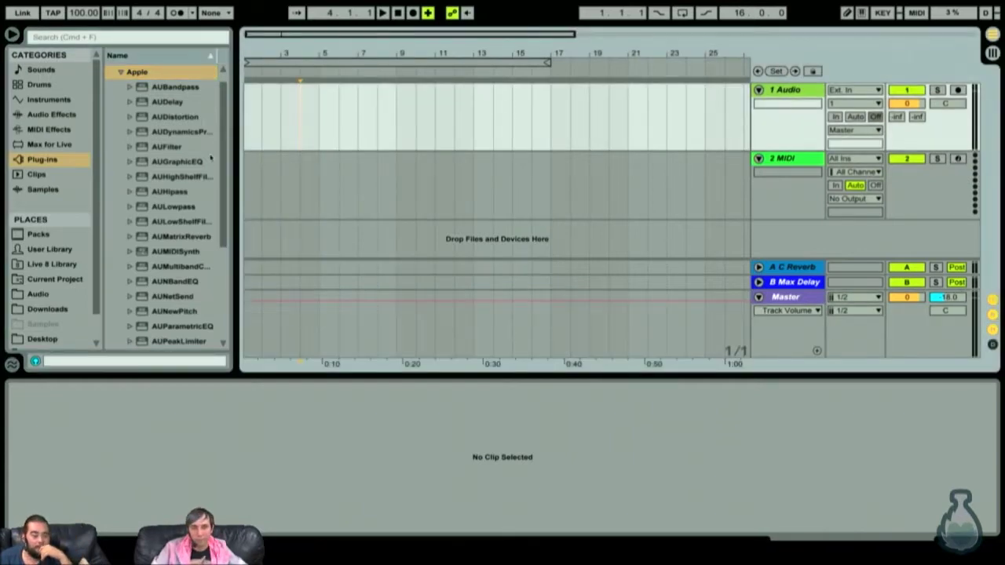
left_click_drag(224, 177, 221, 193)
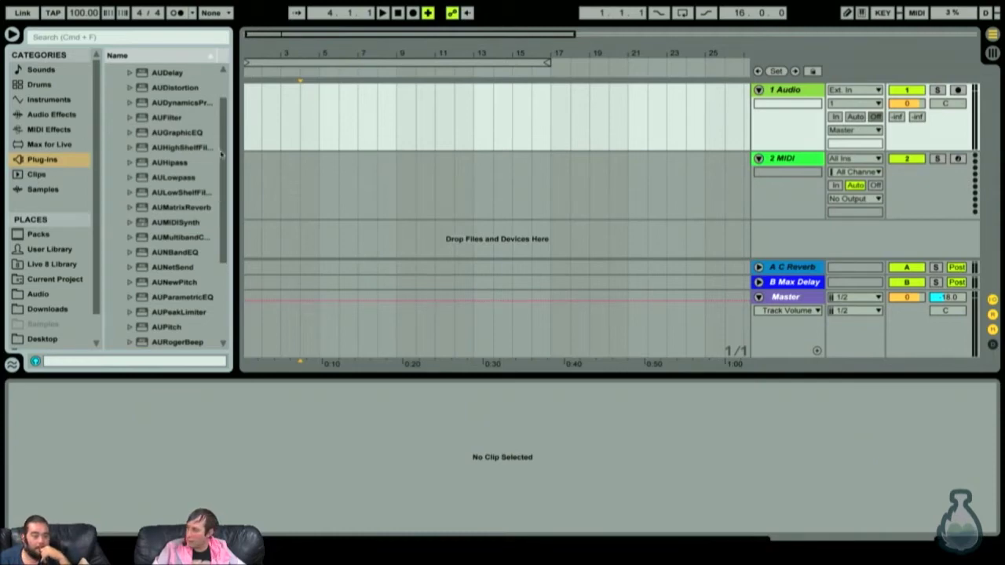
left_click_drag(227, 177, 227, 222)
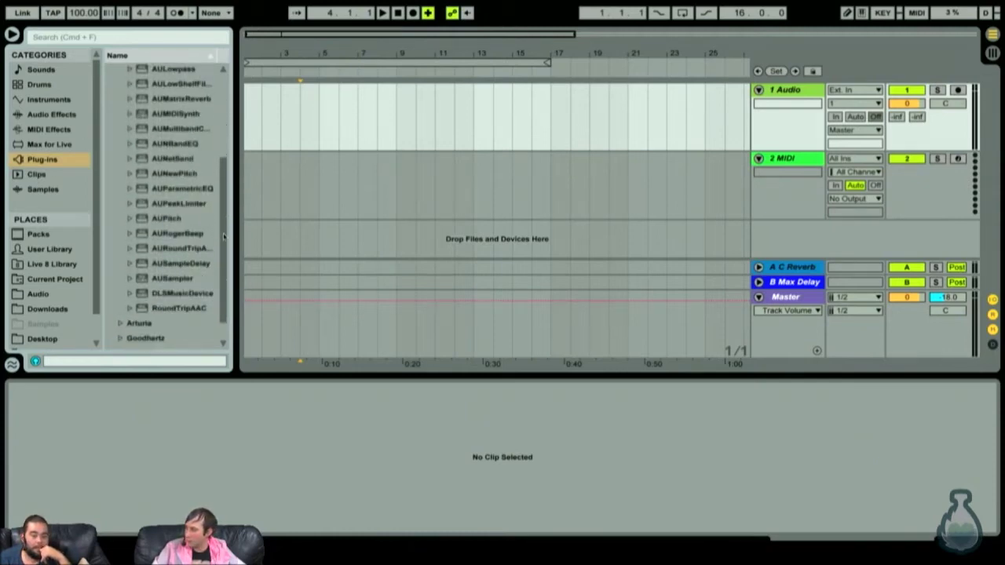
left_click_drag(224, 236, 224, 233)
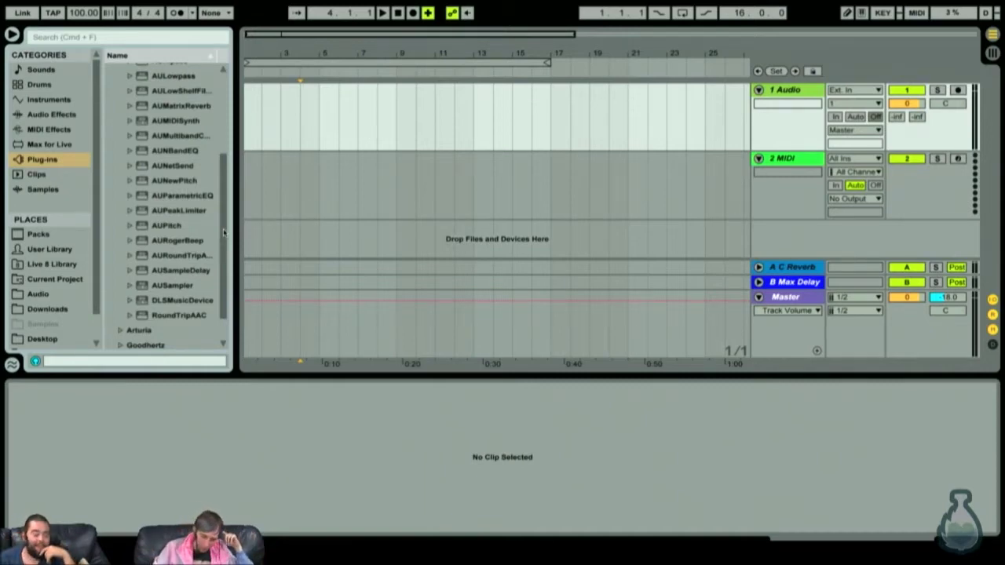
left_click(30, 130)
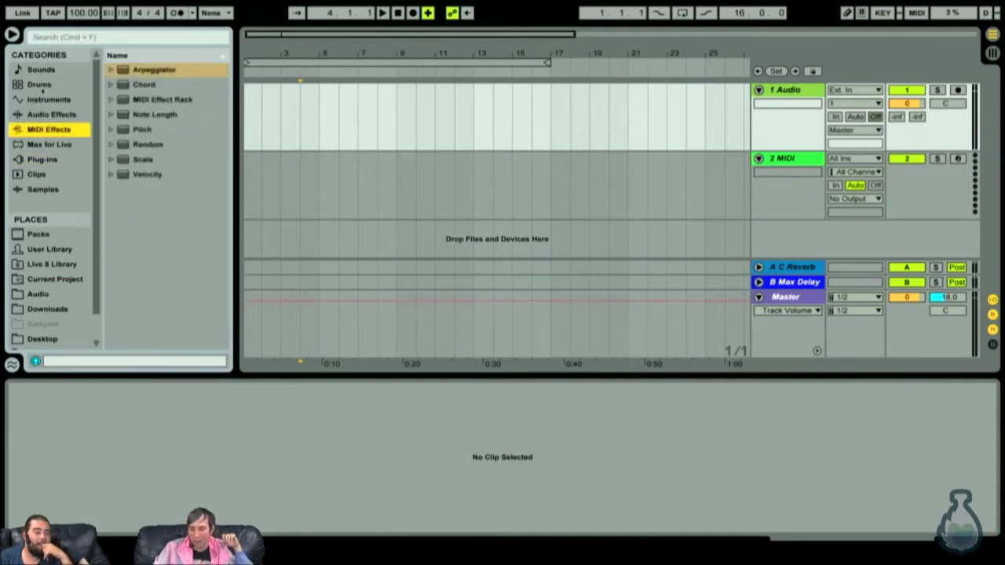
Step: Browse Drums, toggling the Drum Hits folder and selecting Drum Rack, then list the installed Packs
left_click(43, 86)
left_click(110, 70)
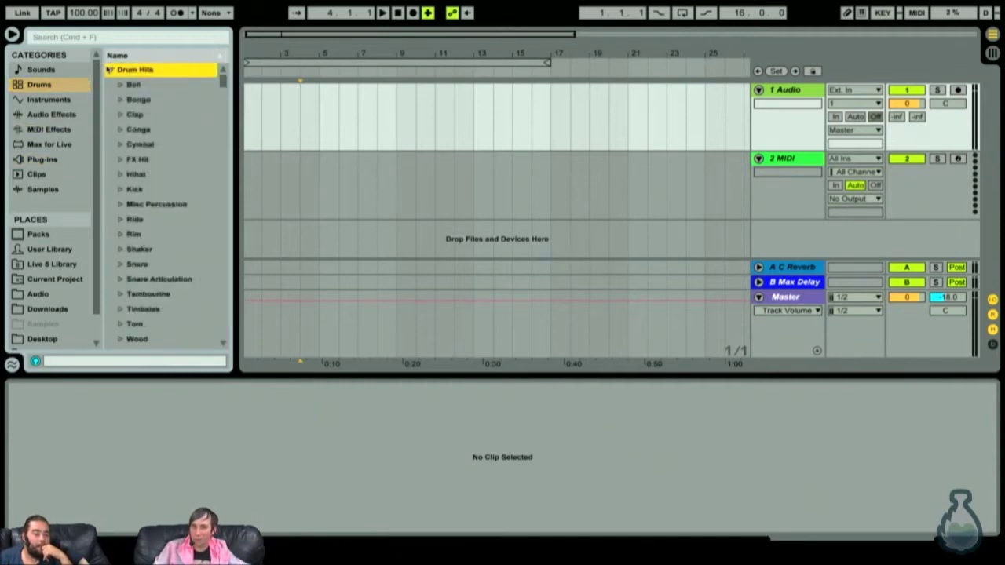
left_click(110, 70)
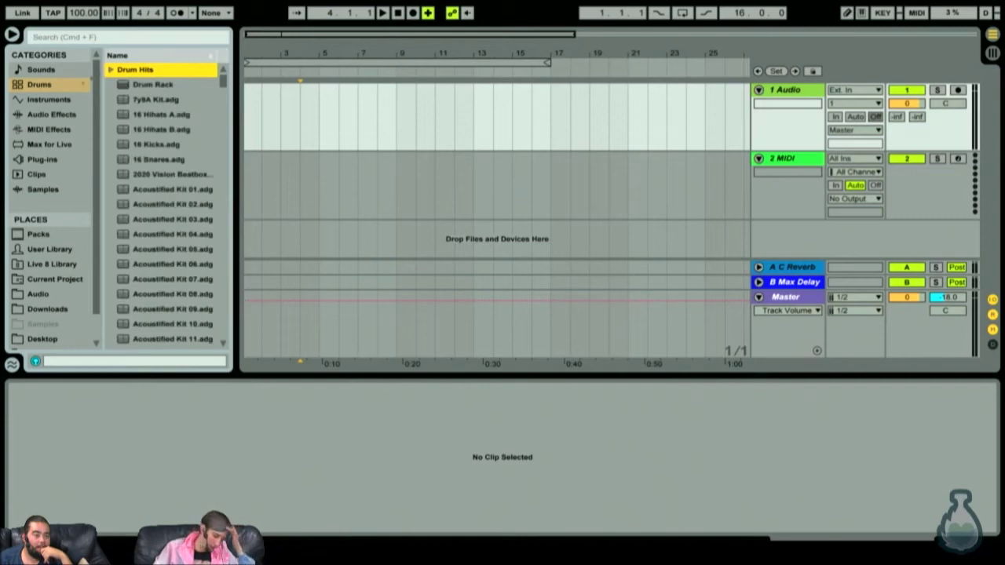
scroll(61, 112, "down", 2)
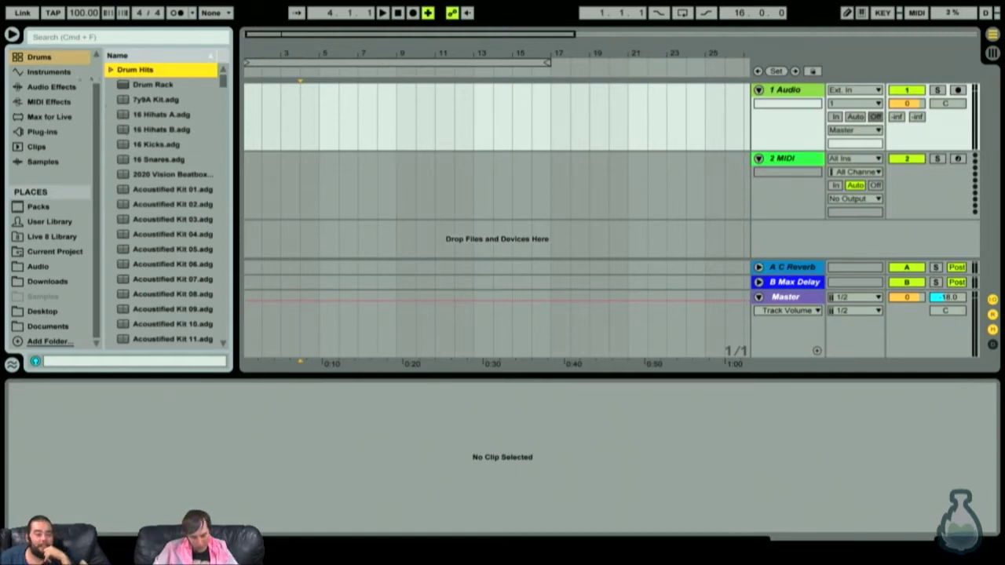
left_click(119, 75)
left_click(119, 76)
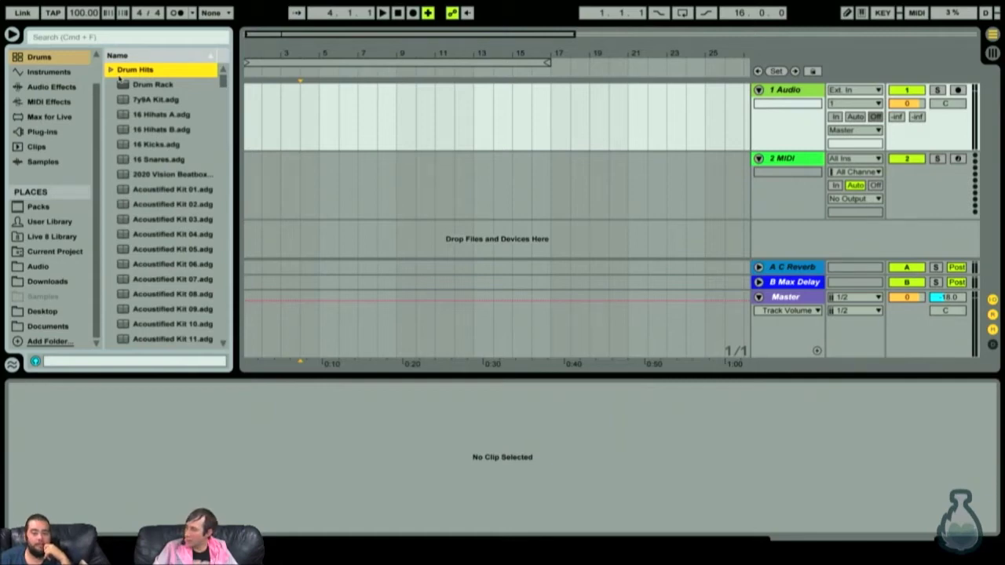
left_click(120, 81)
left_click(119, 75)
left_click(120, 80)
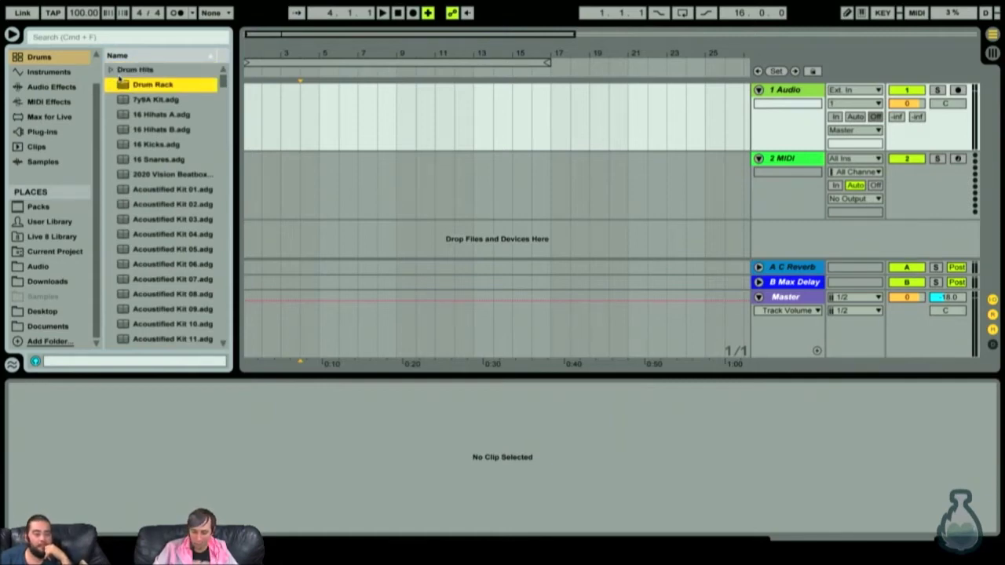
scroll(164, 116, "down", 8)
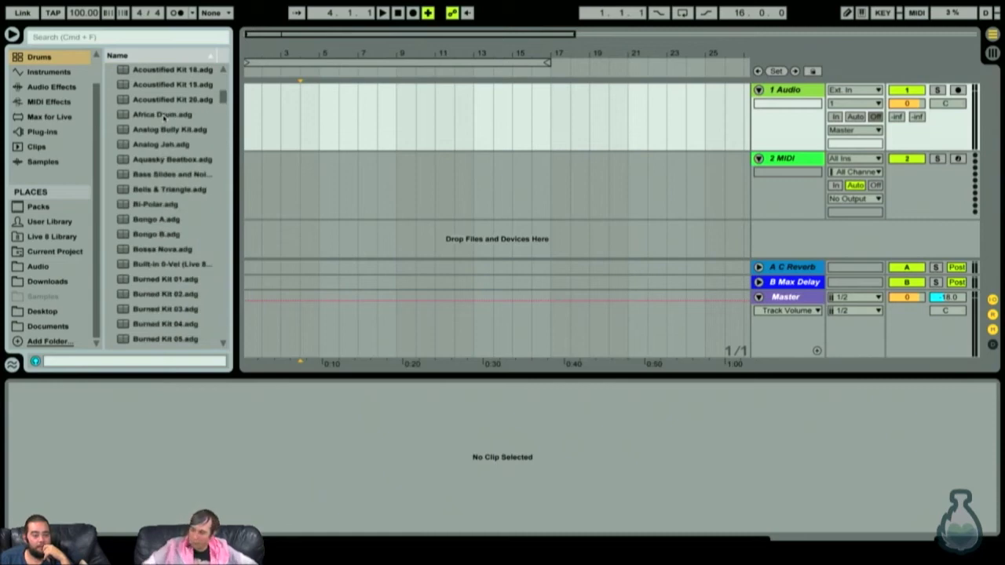
left_click(39, 207)
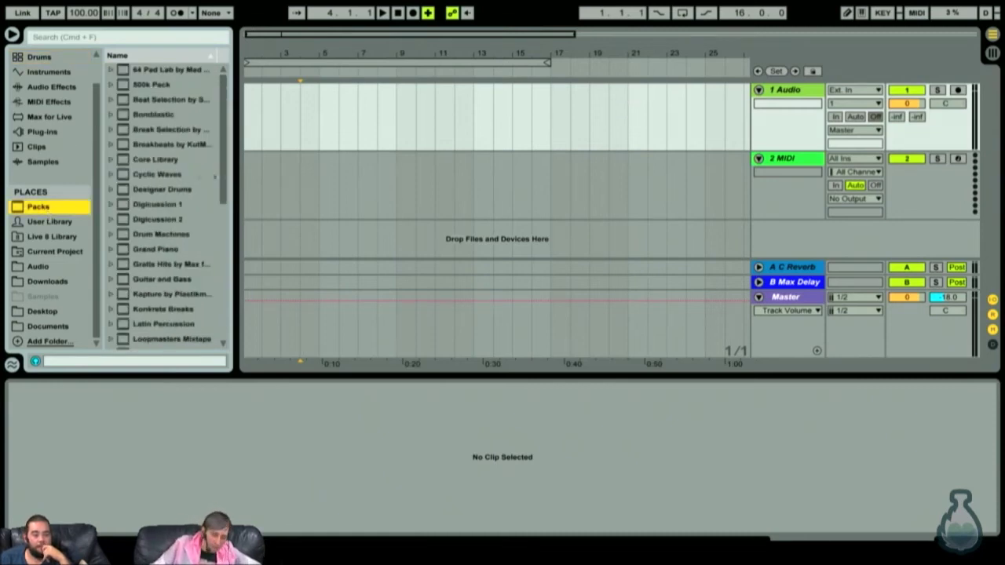
Step: Browse the Packs list, selecting Cyclic Waves and then Orchestral Brass
left_click(186, 174)
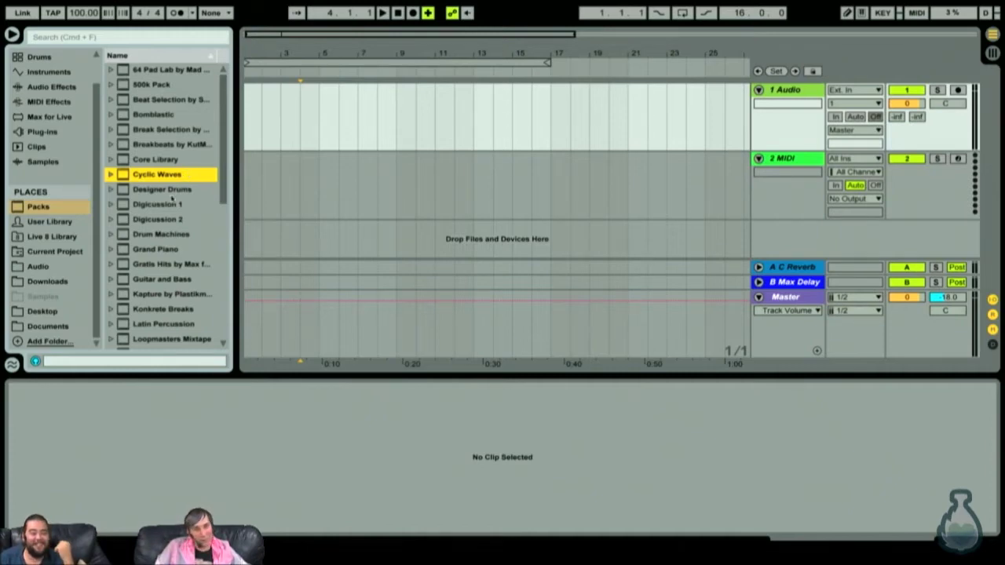
scroll(151, 216, "down", 3)
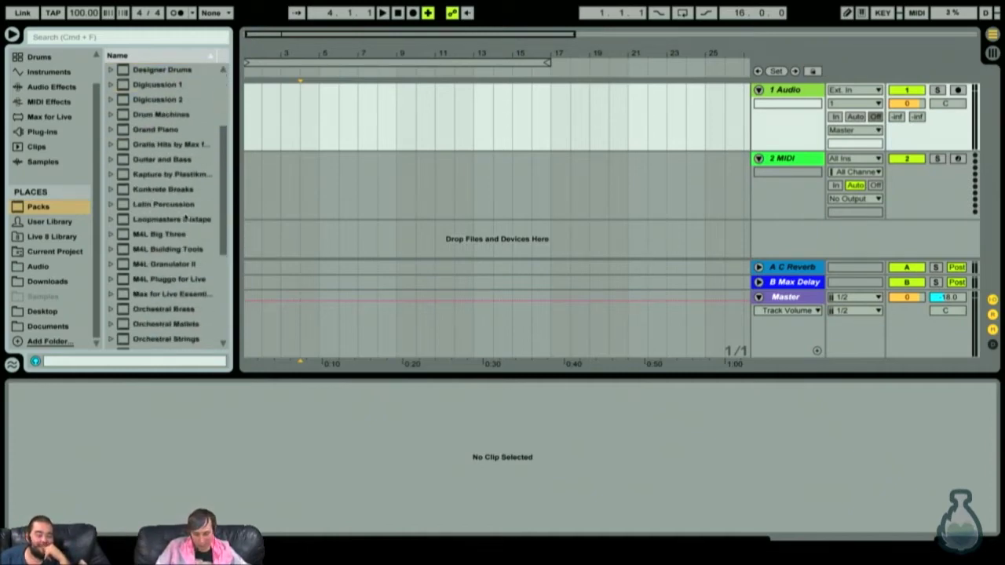
left_click(167, 308)
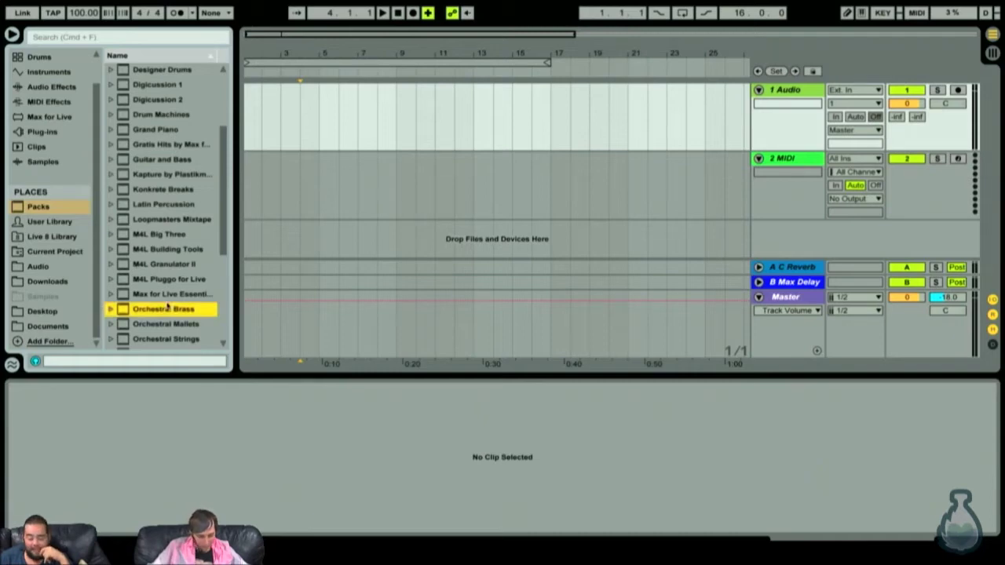
scroll(169, 278, "down", 4)
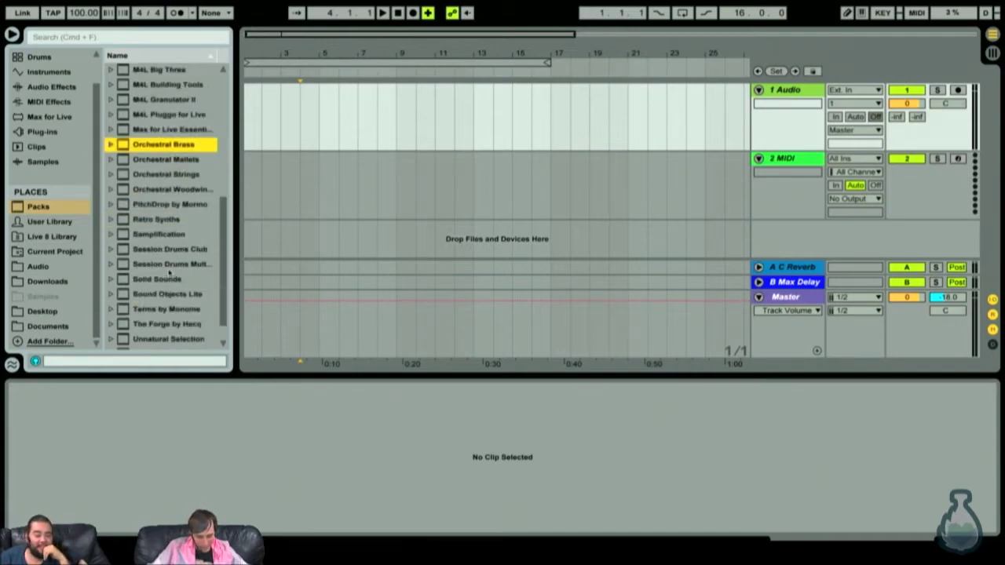
scroll(168, 270, "up", 4)
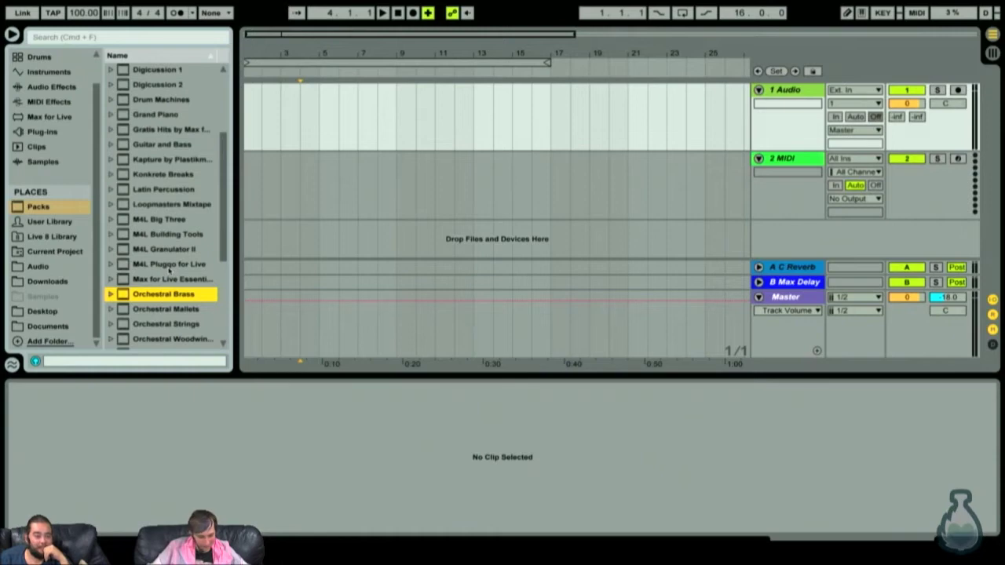
scroll(169, 270, "up", 3)
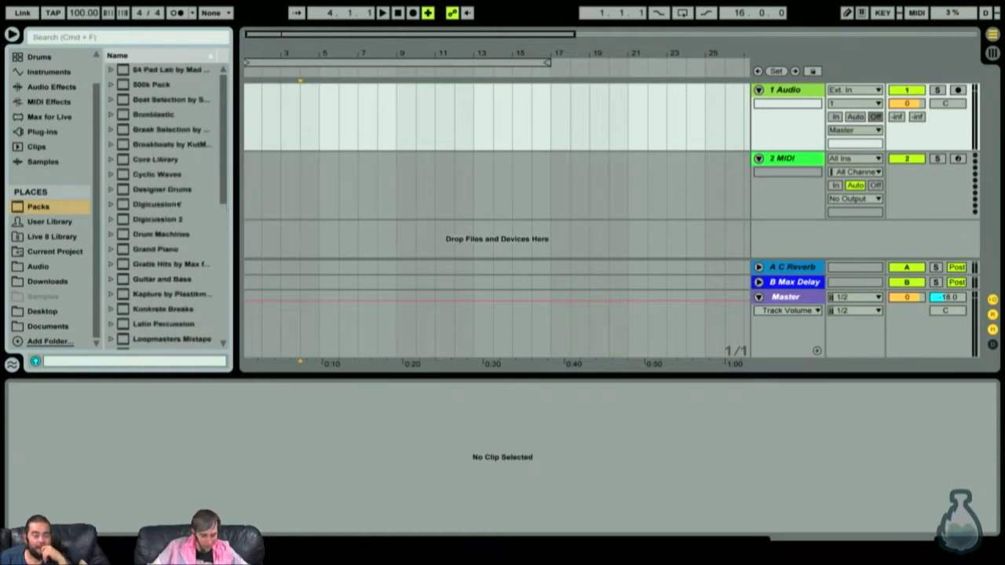
Step: Select the Digicussion pack and step through its neighbouring packs
left_click(179, 204)
key("Down")
key("Down")
key("Down")
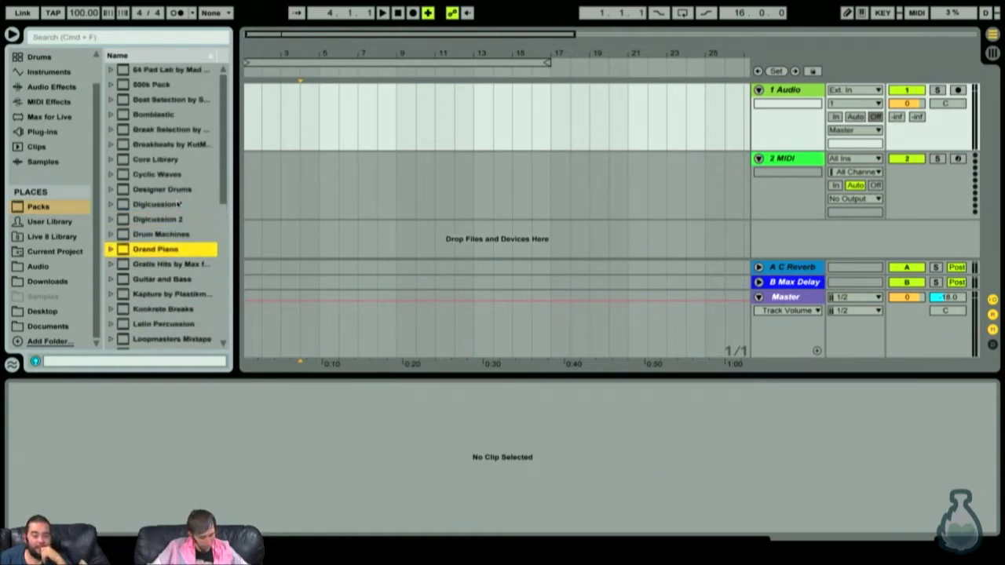
key("Up")
key("Up")
key("Up")
key("Up")
key("Up")
key("Up")
key("Up")
key("Up")
key("Up")
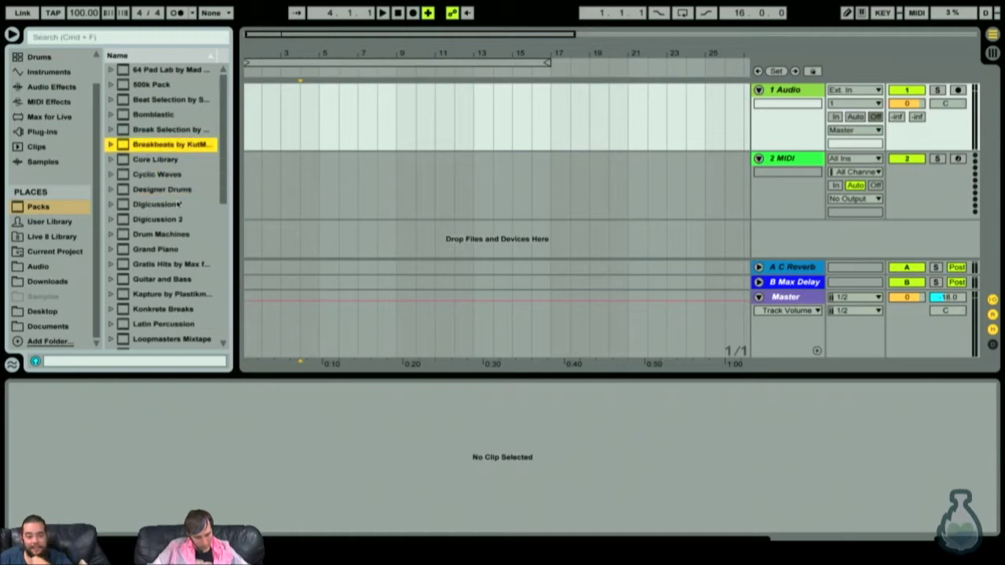
key("Down")
key("Down")
key("Down")
key("Down")
key("Down")
key("Down")
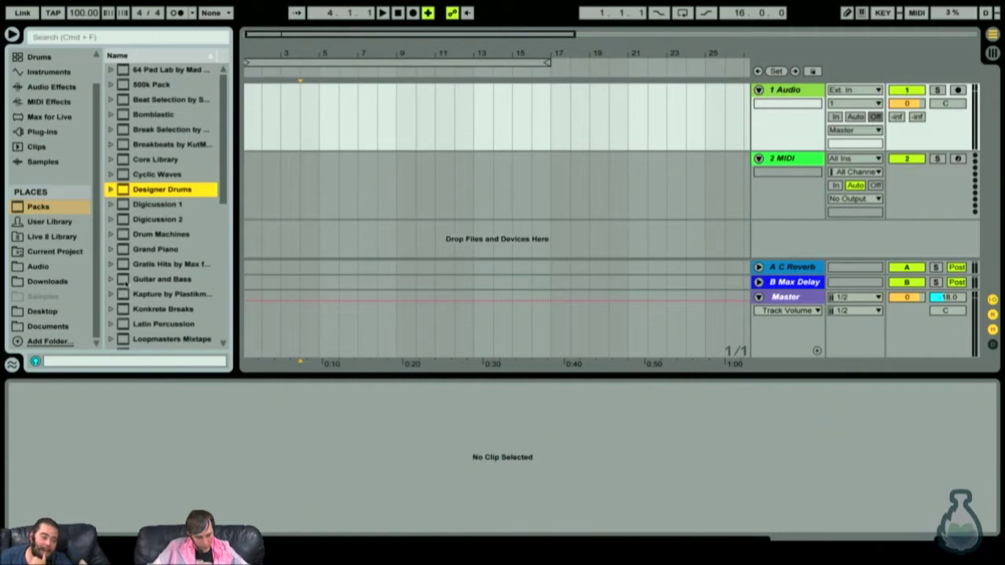
left_click(155, 262)
Step: Step through the packs from 500k Pack to The Forge by Hecq, then list the Instruments category
key("Up")
key("Up")
key("Up")
key("Up")
key("Up")
key("Up")
key("Up")
key("Up")
key("Up")
key("Up")
key("Up")
key("Up")
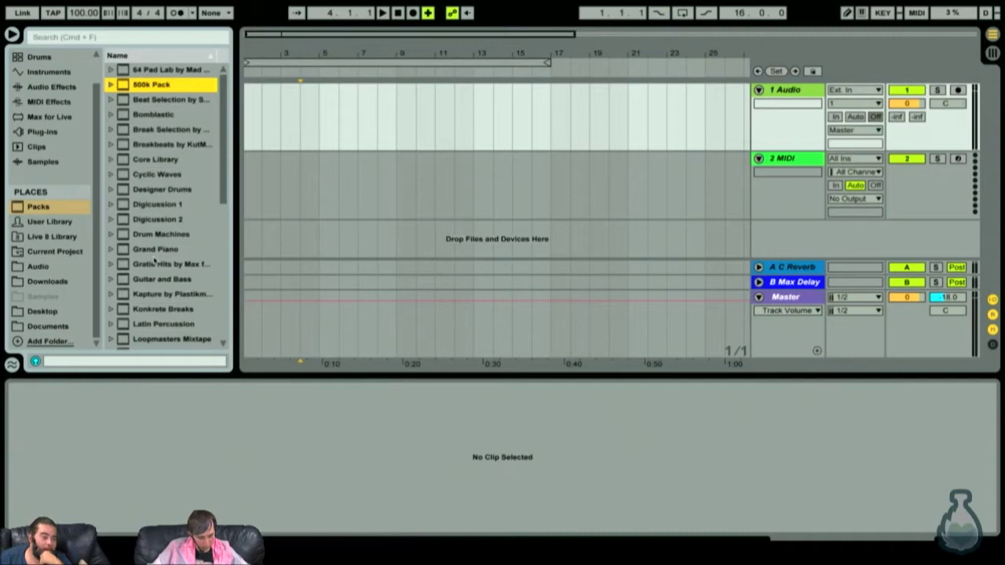
key("Down")
key("Down")
key("Down")
key("Down")
key("Down")
key("Down")
key("Down")
key("Down")
key("Down")
key("Down")
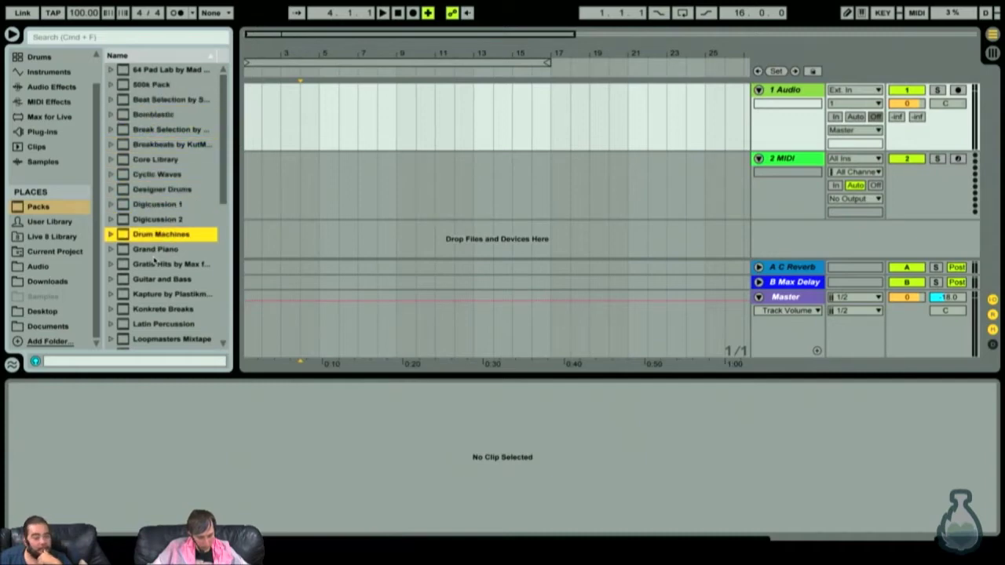
key("Down")
key("Down")
key("Down")
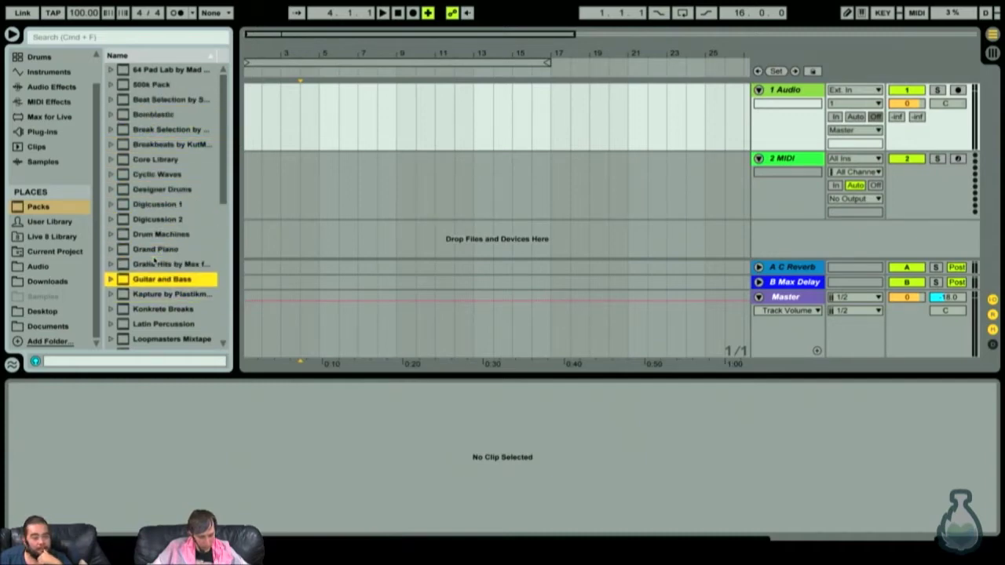
key("Up")
key("Up")
key("Up")
key("Up")
key("Down")
key("Down")
key("Down")
key("Down")
key("Down")
key("Down")
key("Down")
key("Down")
key("Down")
key("Down")
key("Down")
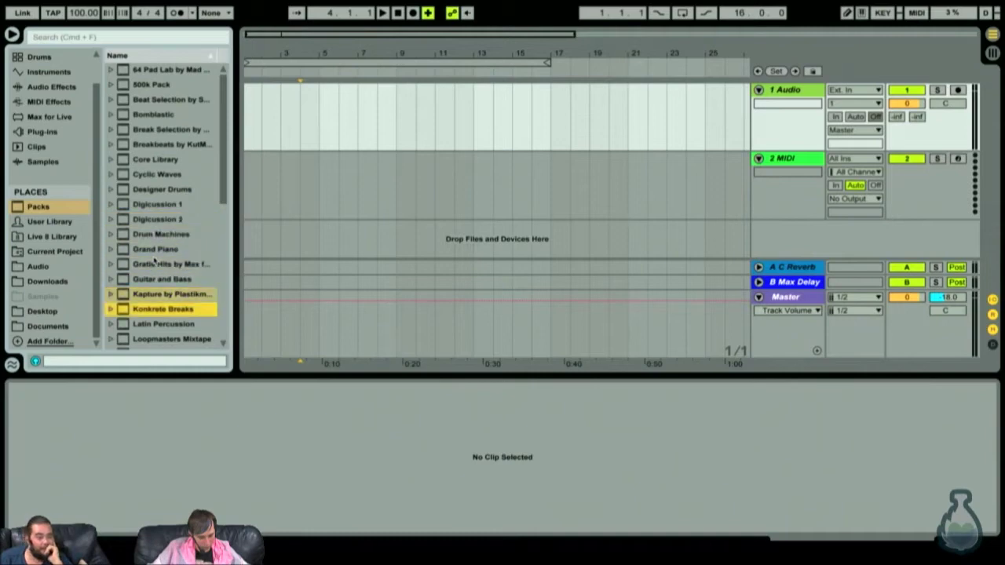
key("Down")
key("Down")
key("Down")
key("Down")
key("Down")
key("Down")
key("Down")
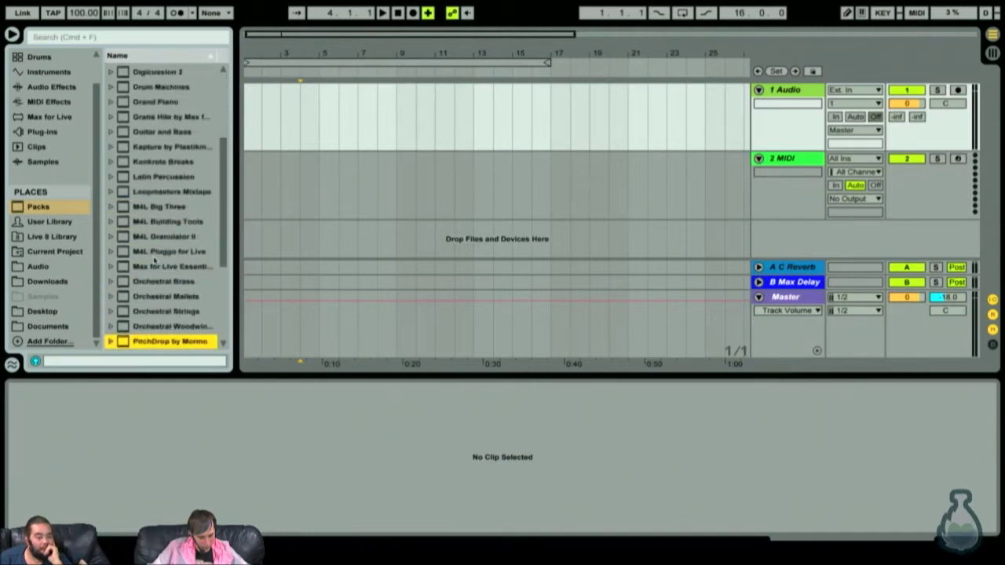
key("Down")
key("Down")
key("Down")
key("Down")
key("Down")
key("Down")
key("Down")
key("Down")
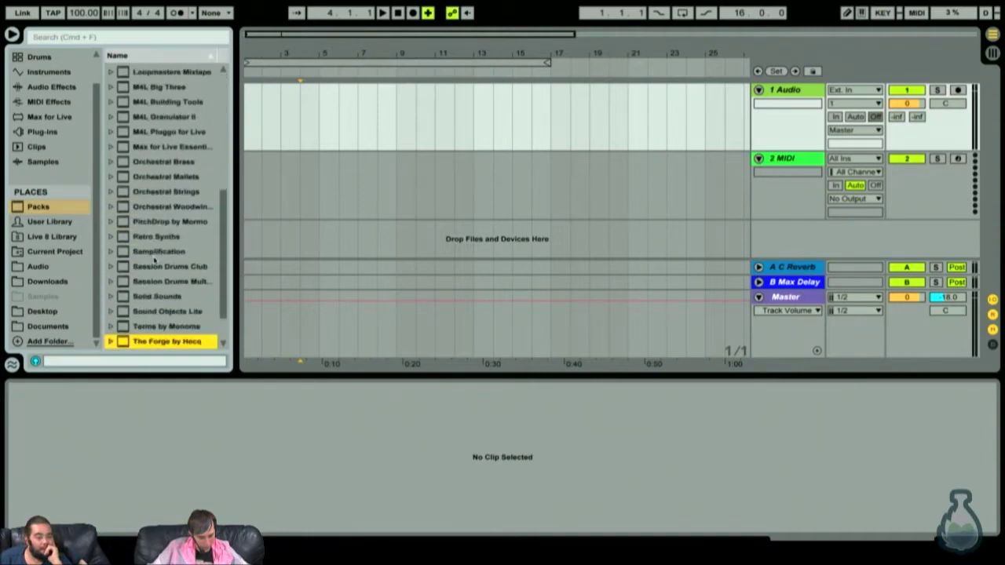
key("Up")
key("Up")
key("Down")
key("Down")
key("Down")
key("Down")
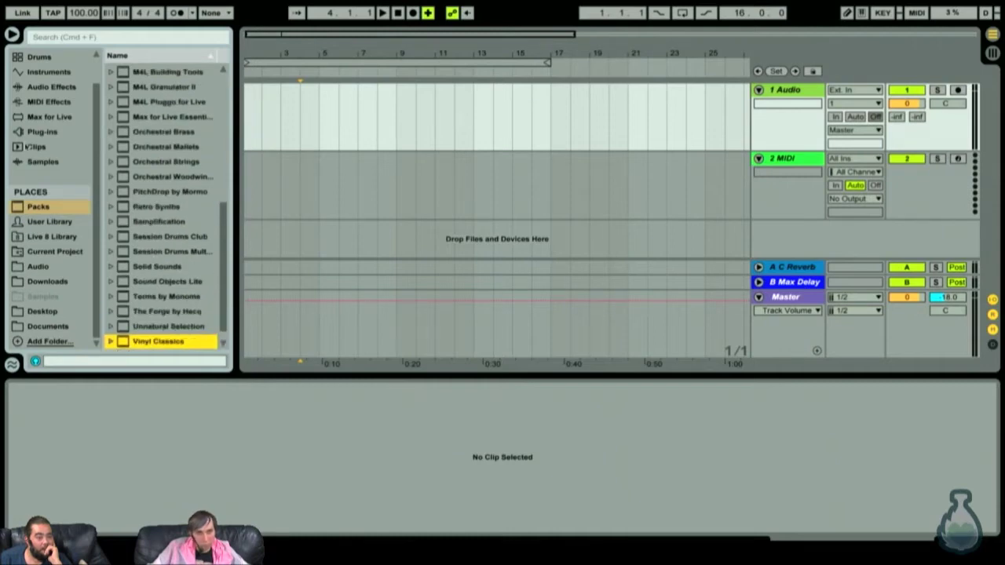
left_click(53, 72)
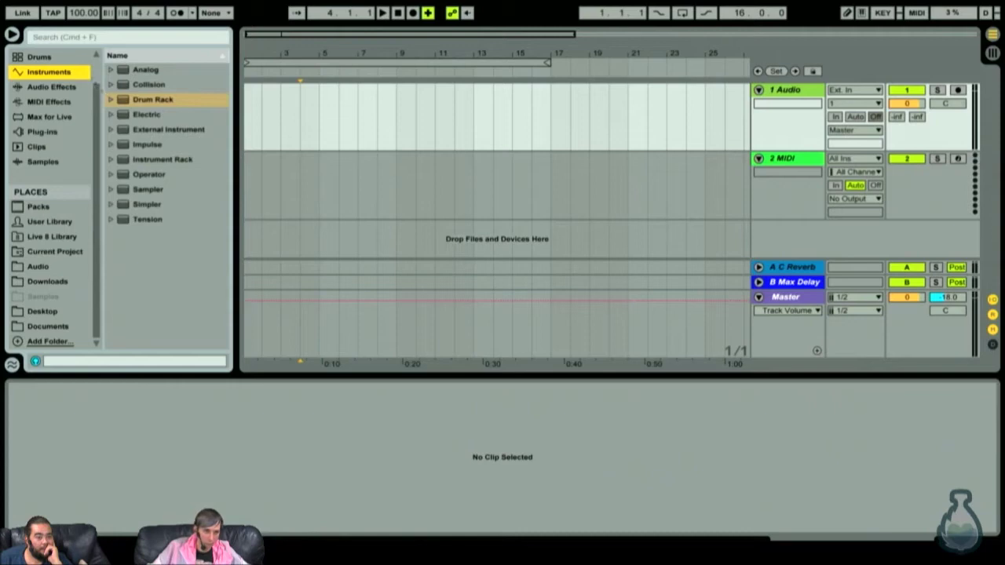
Step: Expand and collapse the Drum Rack presets, then view the Max for Live devices
left_click(110, 99)
left_click(119, 115)
left_click(120, 114)
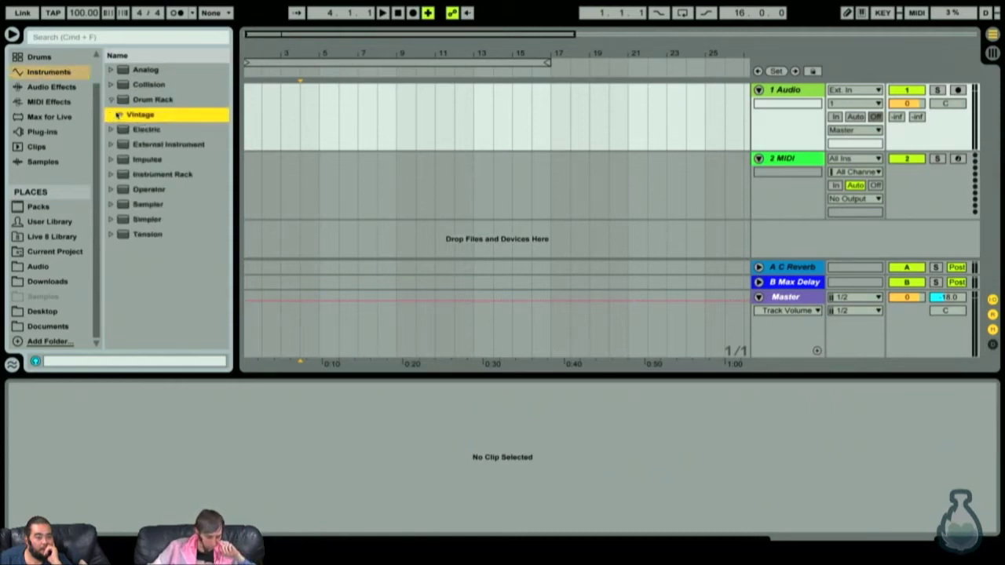
key("Left")
key("Left")
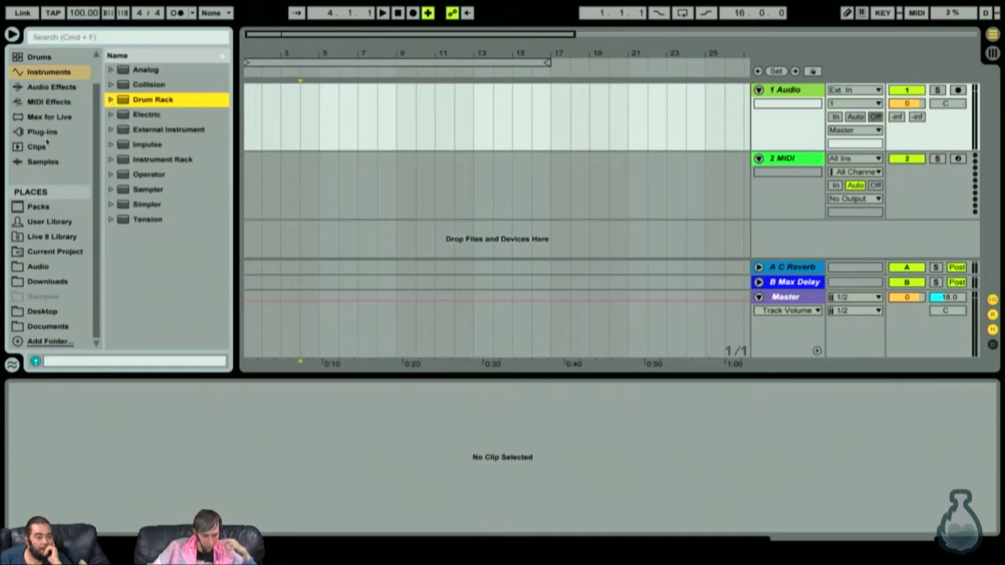
left_click(54, 119)
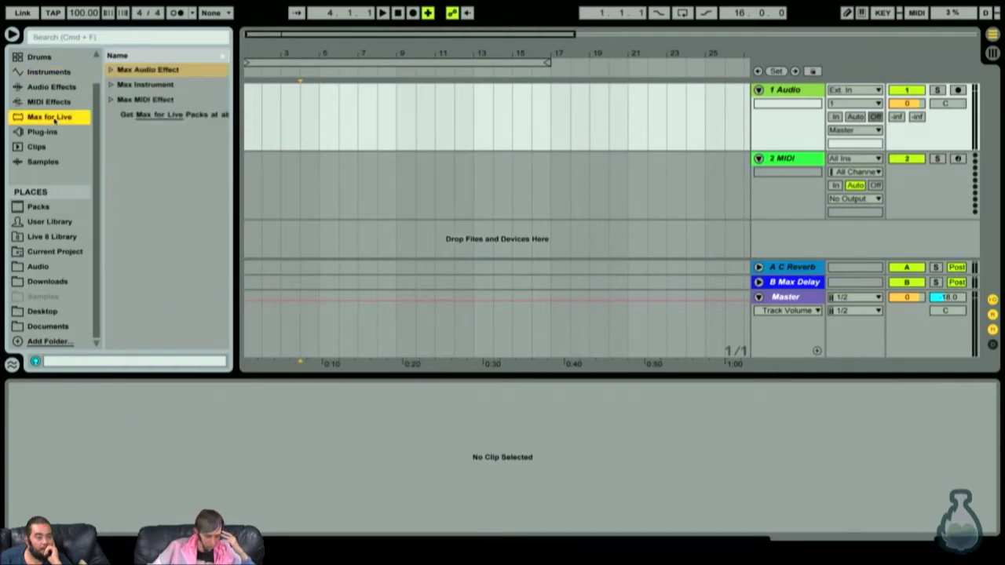
Step: Search the browser, filter the results to Sounds and Drums, and preview Kit-Core LD
left_click(115, 38)
type("LFO")
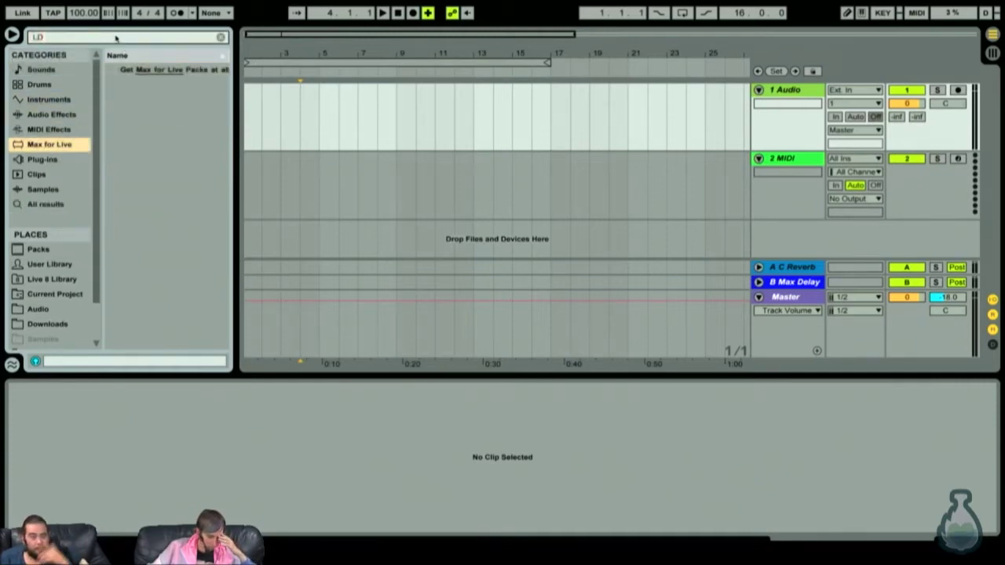
left_click(30, 69)
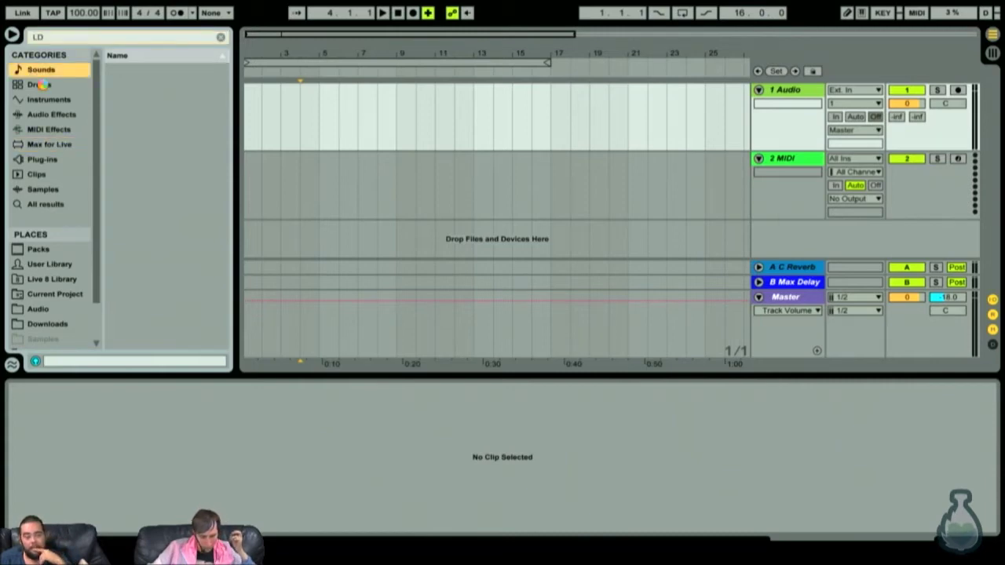
left_click(43, 87)
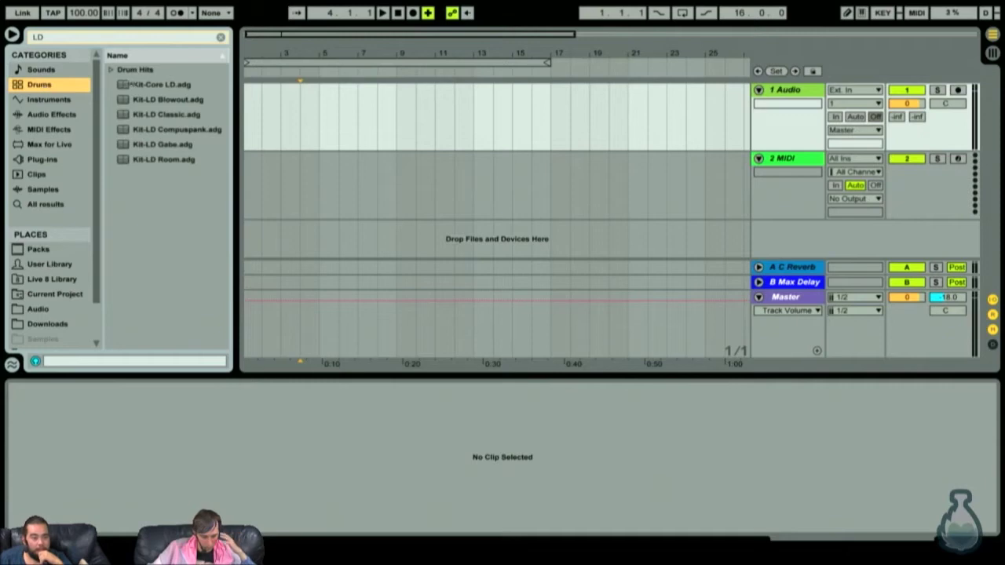
left_click(150, 85)
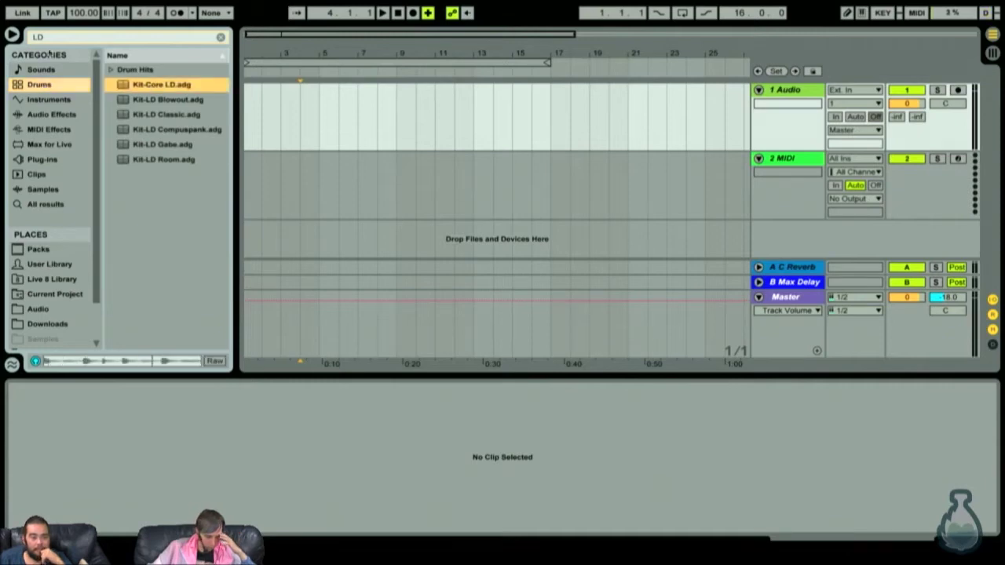
Step: Clear the search and reselect Kit-Core LD.adg among all drum presets
left_click(220, 37)
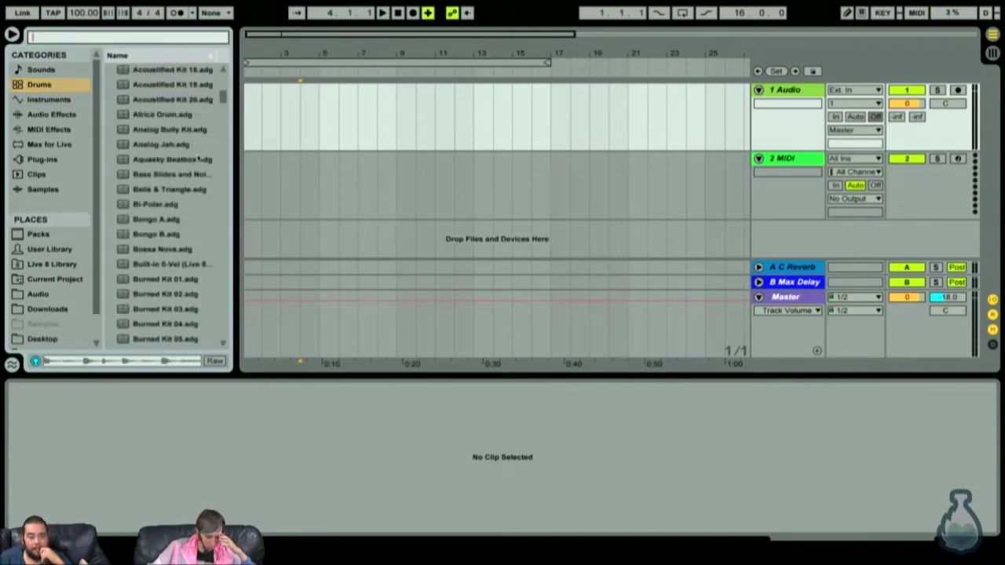
scroll(177, 230, "down", 5)
scroll(177, 230, "down", 10)
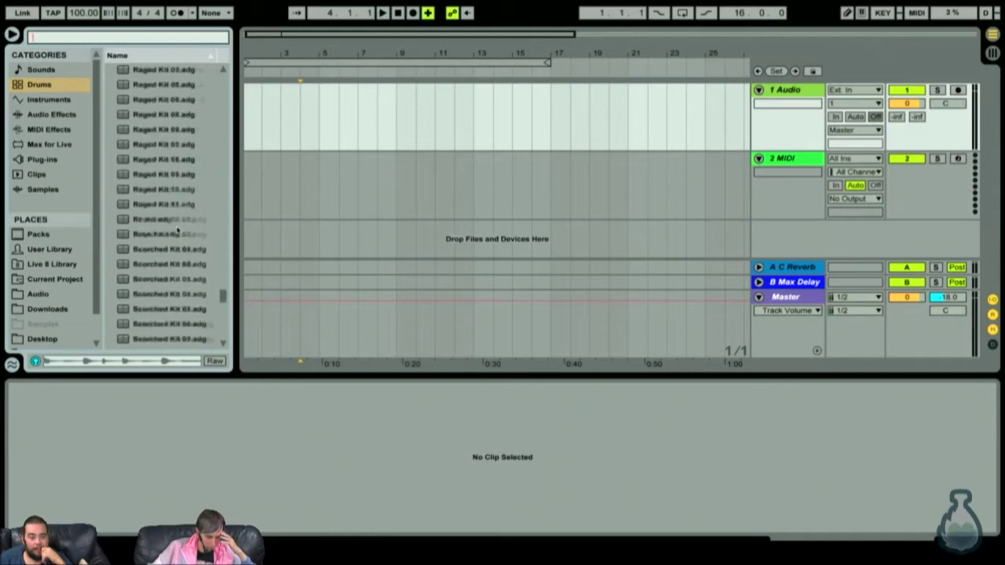
scroll(177, 230, "up", 8)
scroll(178, 230, "down", 2)
scroll(177, 230, "up", 5)
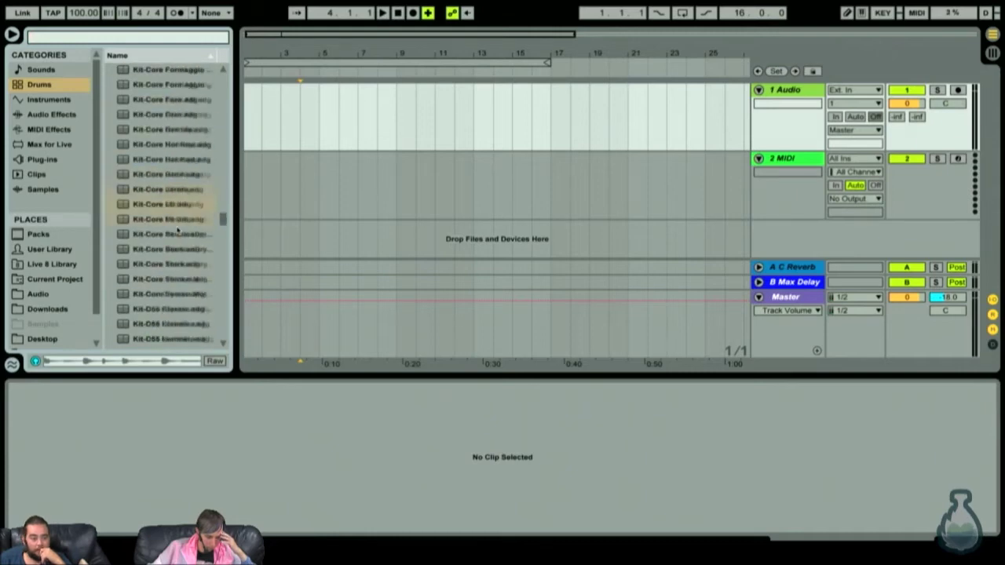
left_click(163, 192)
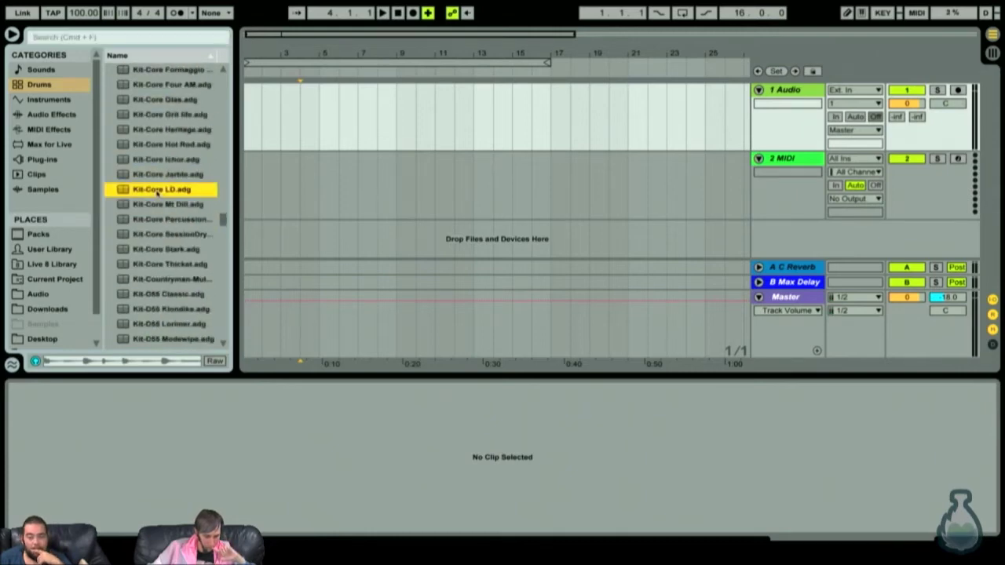
Step: Comment on the Live crash report: 'I have no idea.. !!! This hav.. never happeennnneed beeeforreee. BUGGS!'
key("super+h")
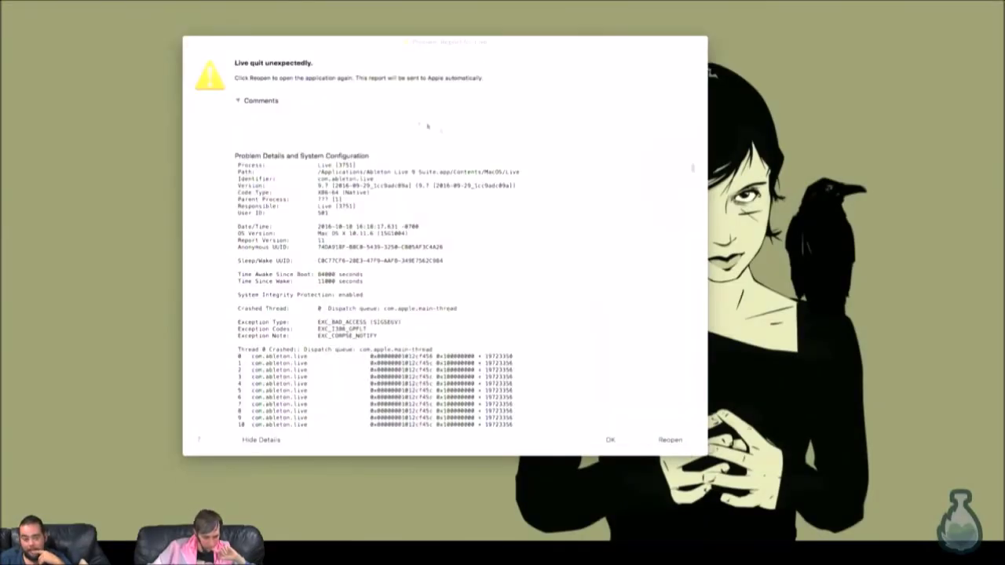
left_click(409, 123)
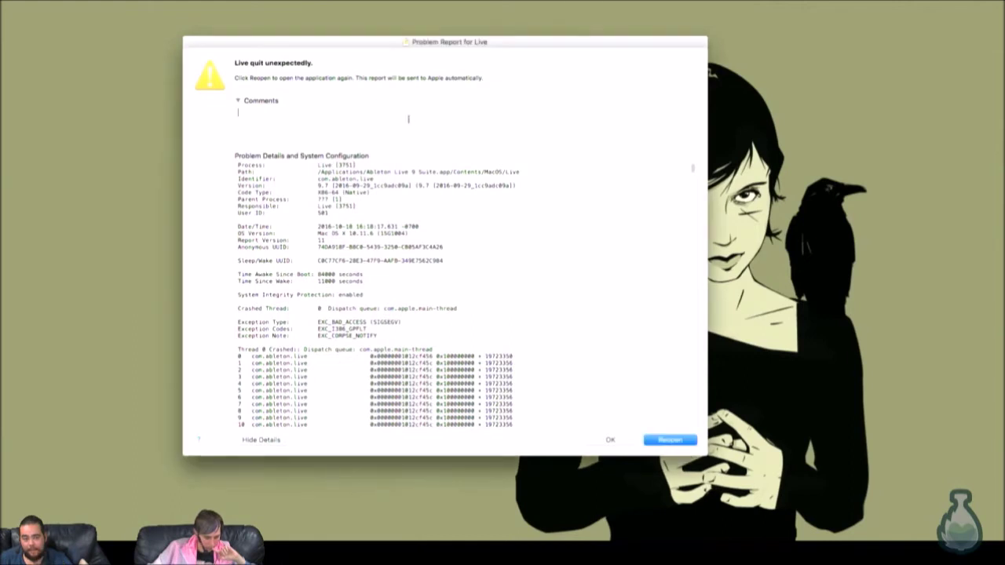
type("I have no")
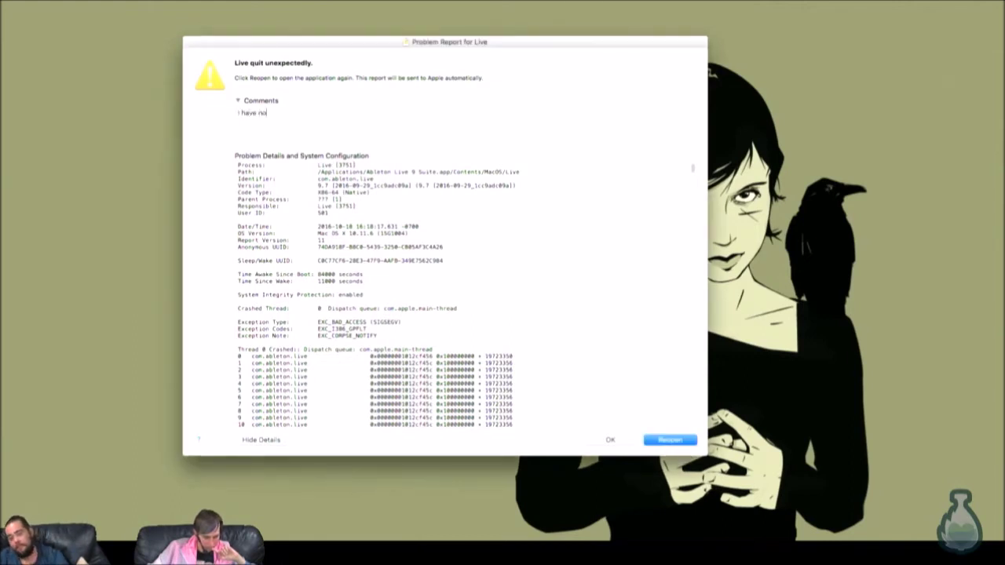
type(" ide")
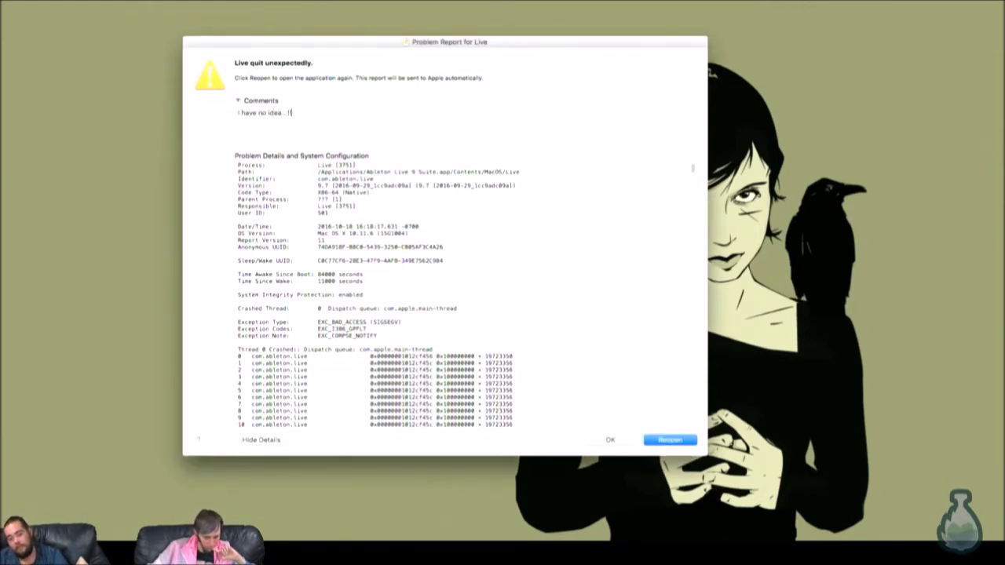
type("a.. !!! This")
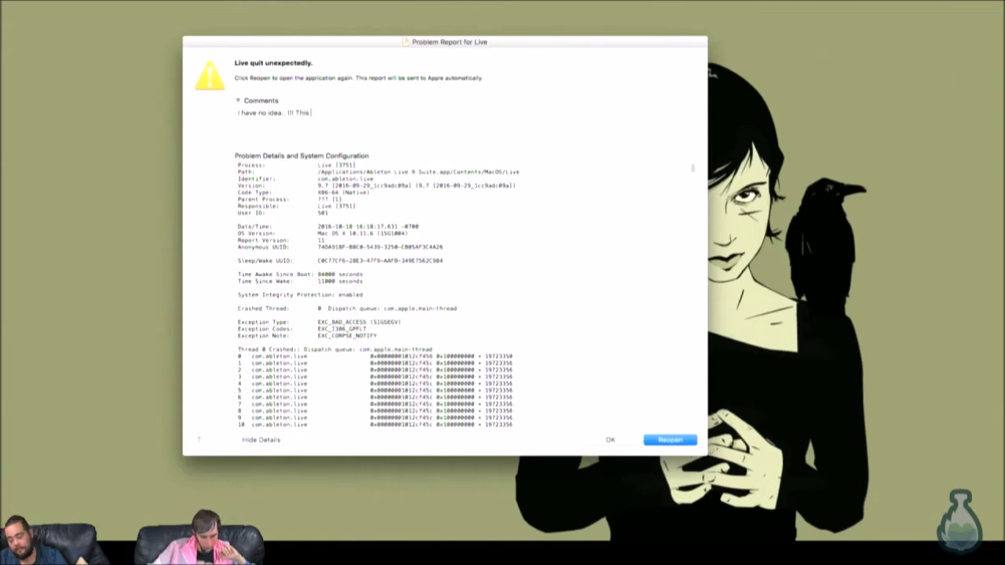
type(" hav.. never ")
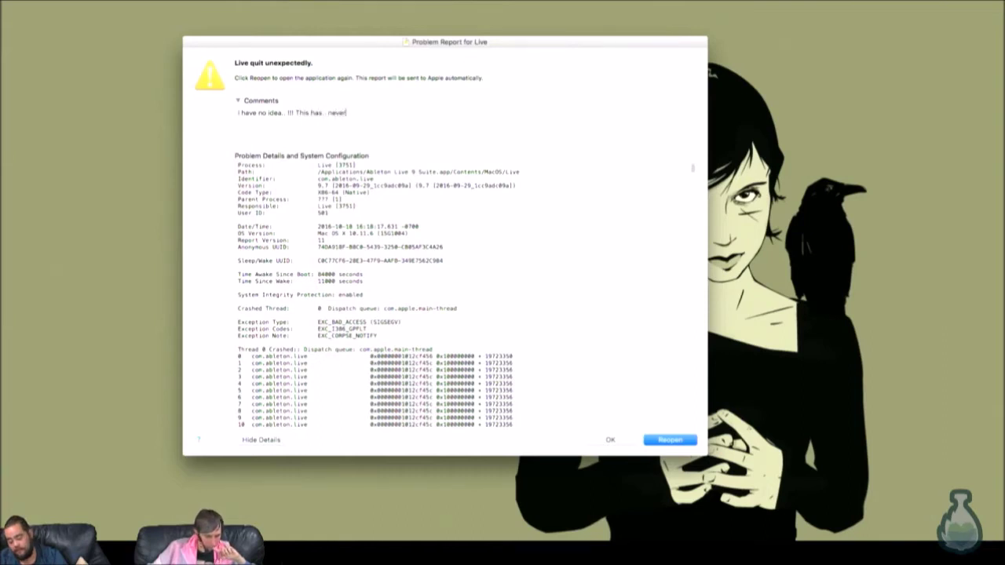
type("happeennnneed")
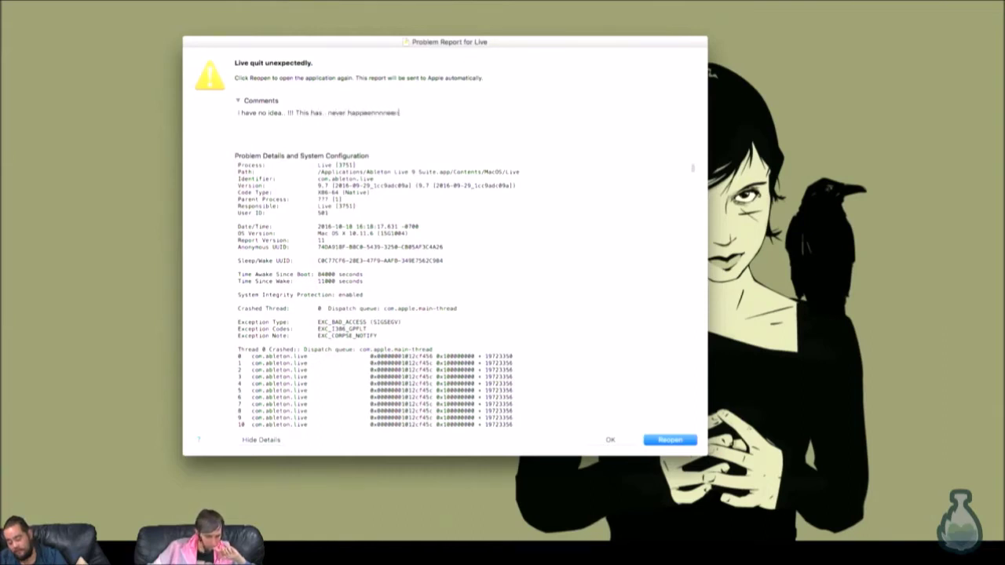
type(" beeeforreee. ")
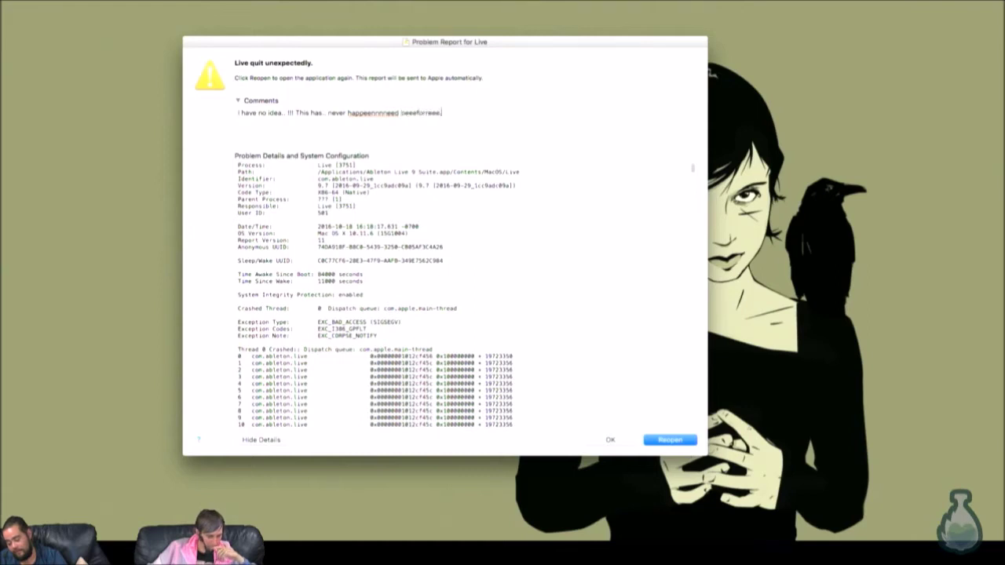
type("BUGGS!")
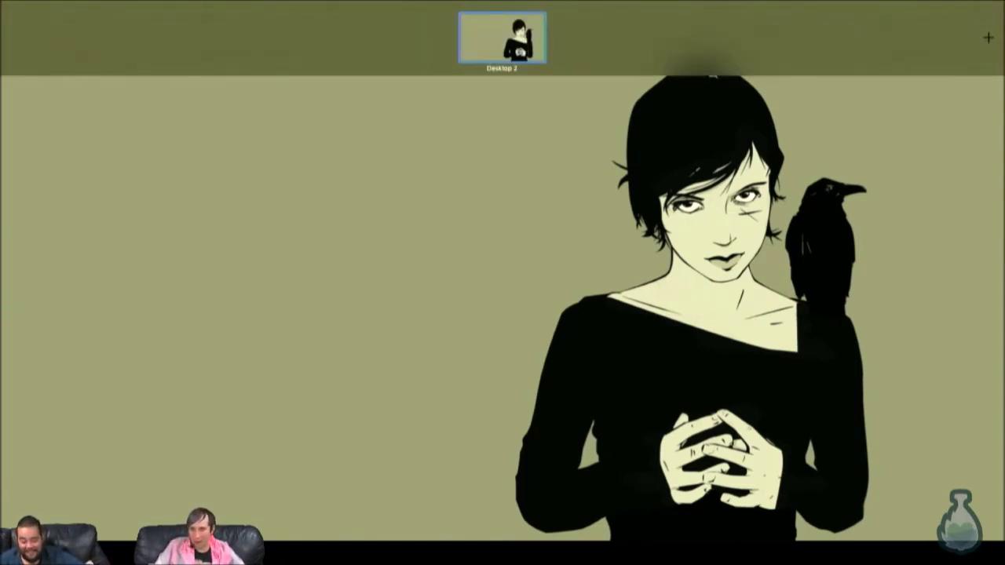
Step: Return to the relaunched Live window and open the Drum Machines pack under Packs
left_click_drag(124, 19, 436, 33)
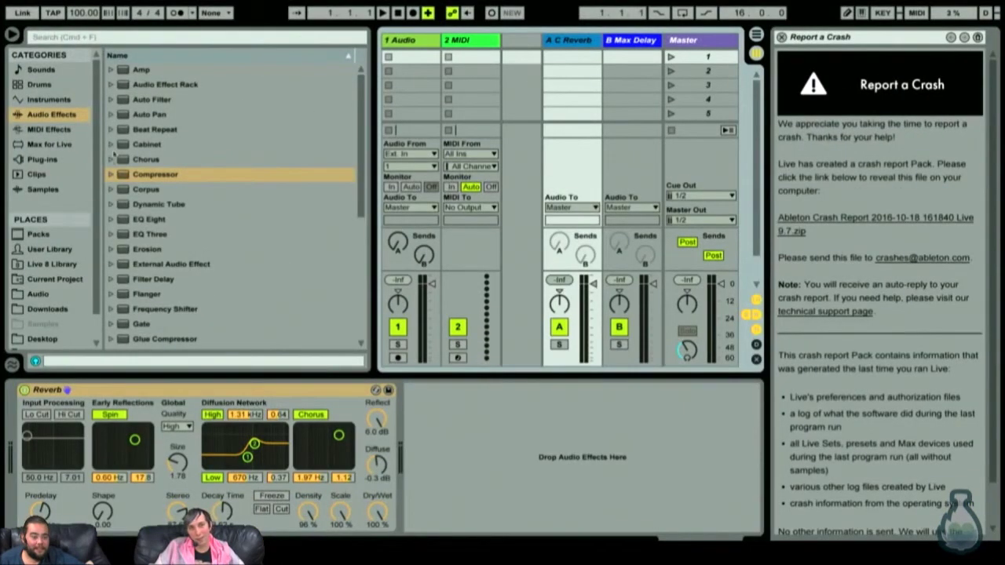
left_click(46, 237)
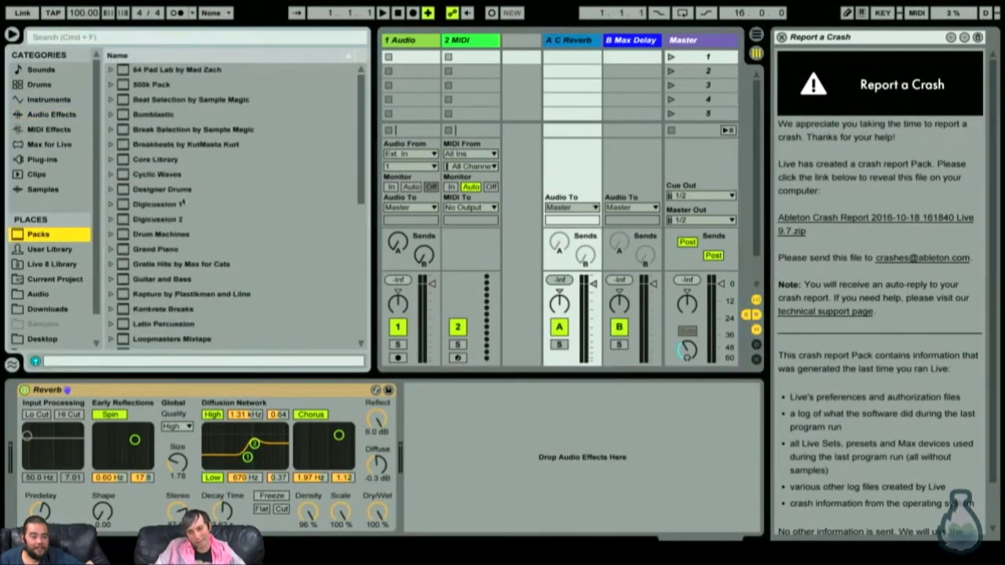
left_click(112, 159)
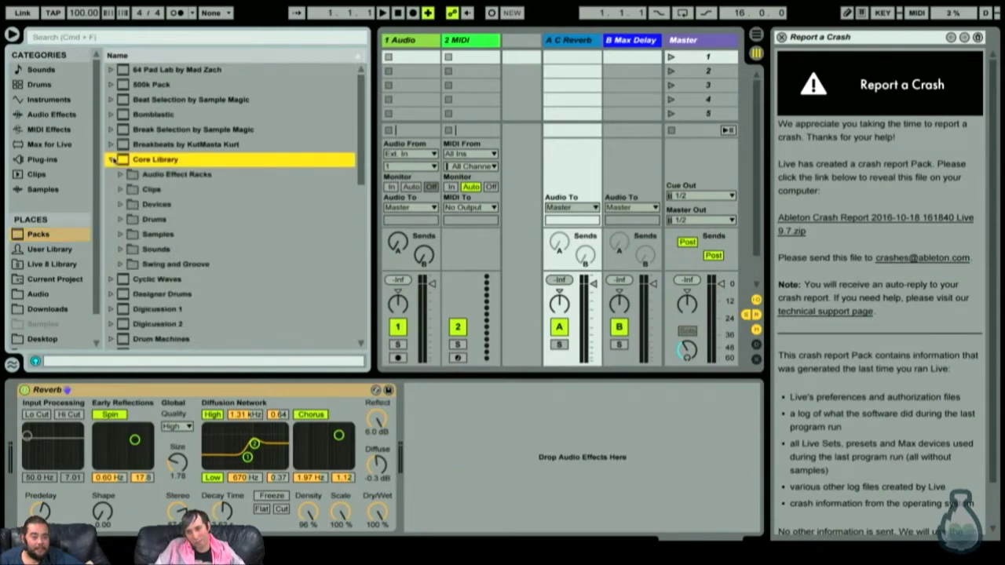
left_click(112, 159)
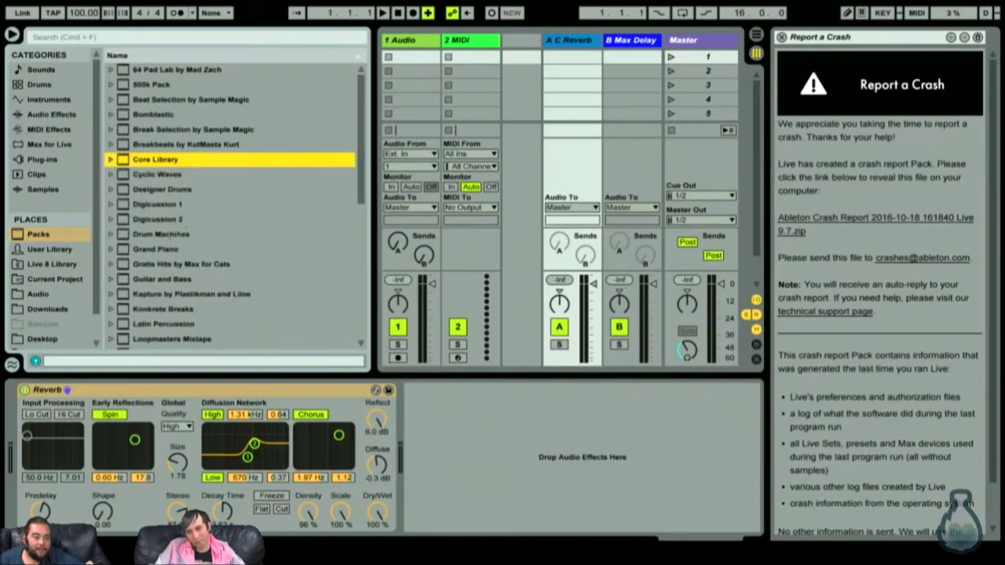
left_click(113, 234)
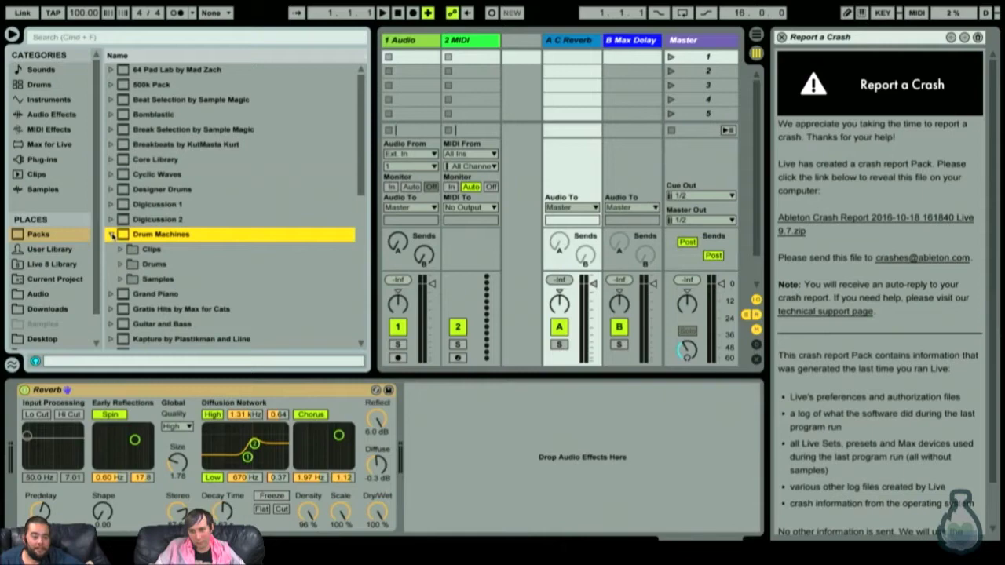
Step: Navigate the Drum Machines contents into its Drums folder of kits
key("Down")
key("Down")
key("Down")
key("Right")
key("Down")
key("Down")
key("Down")
key("Down")
key("Up")
key("Up")
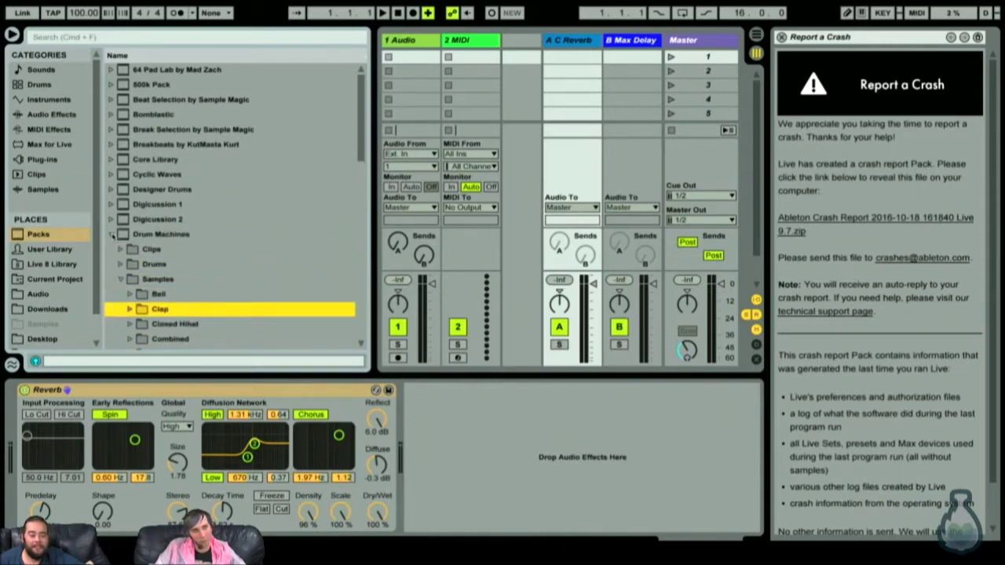
key("Up")
key("Up")
key("Up")
key("Right")
scroll(220, 256, "down", 10)
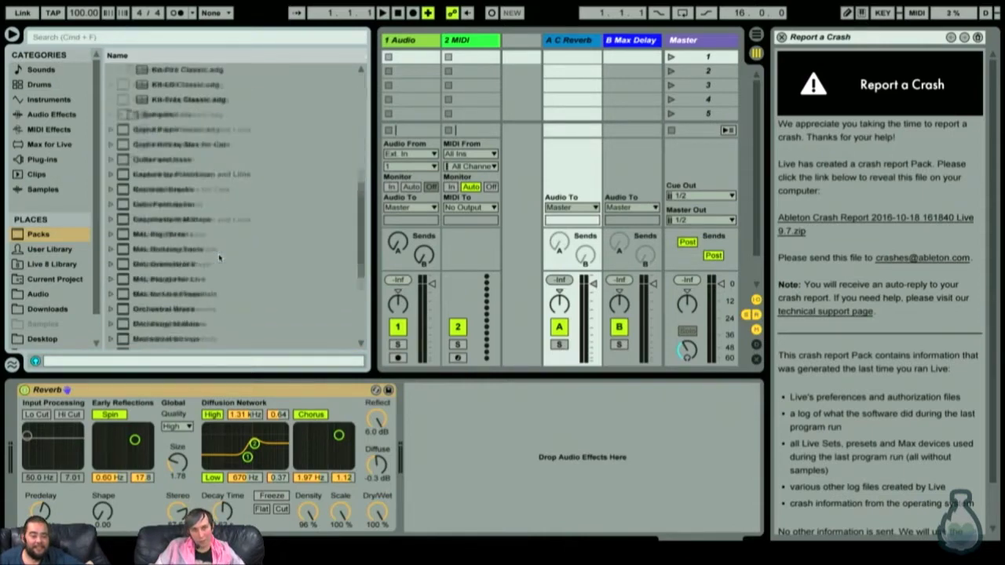
right_click(220, 251)
left_click(234, 182)
Step: Switch to Arrangement View, preview Kit-LD Classic.adg, and narrow the browser
key("Tab")
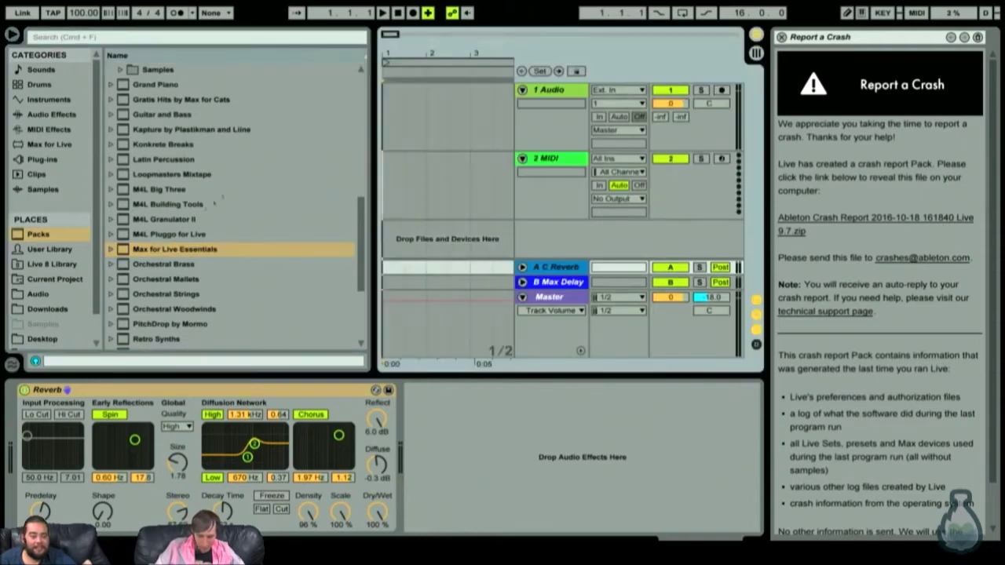
scroll(184, 219, "up", 10)
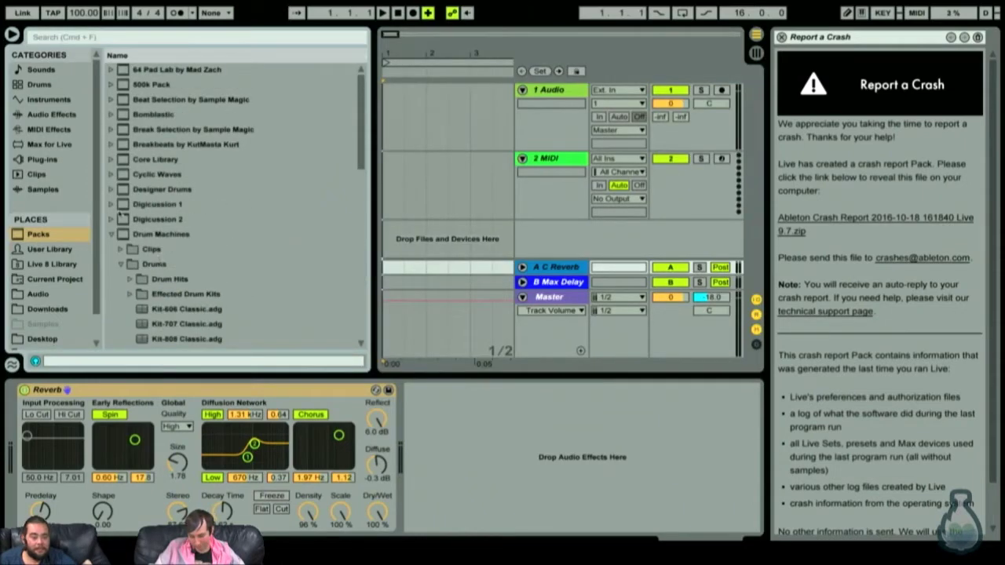
scroll(185, 236, "down", 4)
left_click(163, 266)
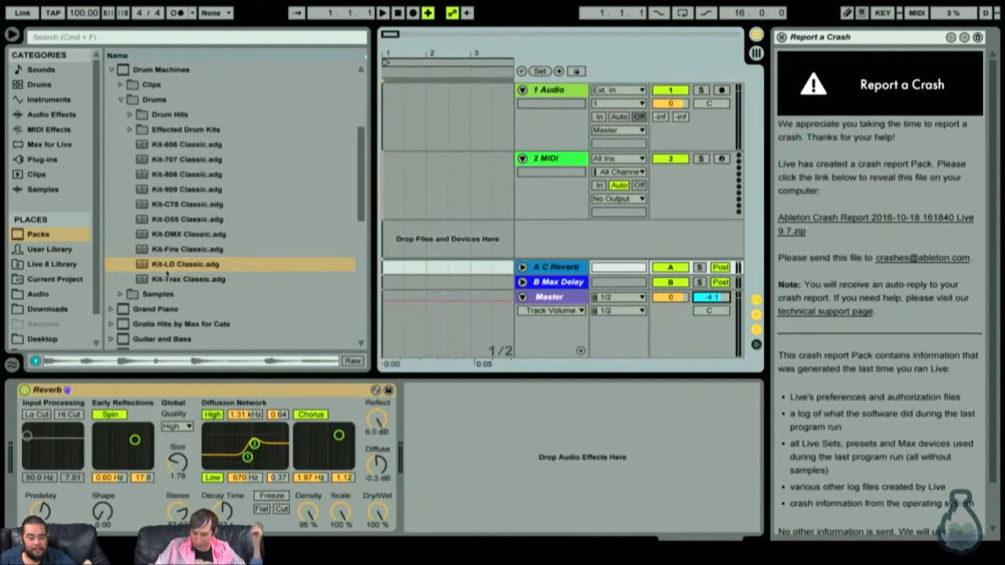
left_click(145, 271)
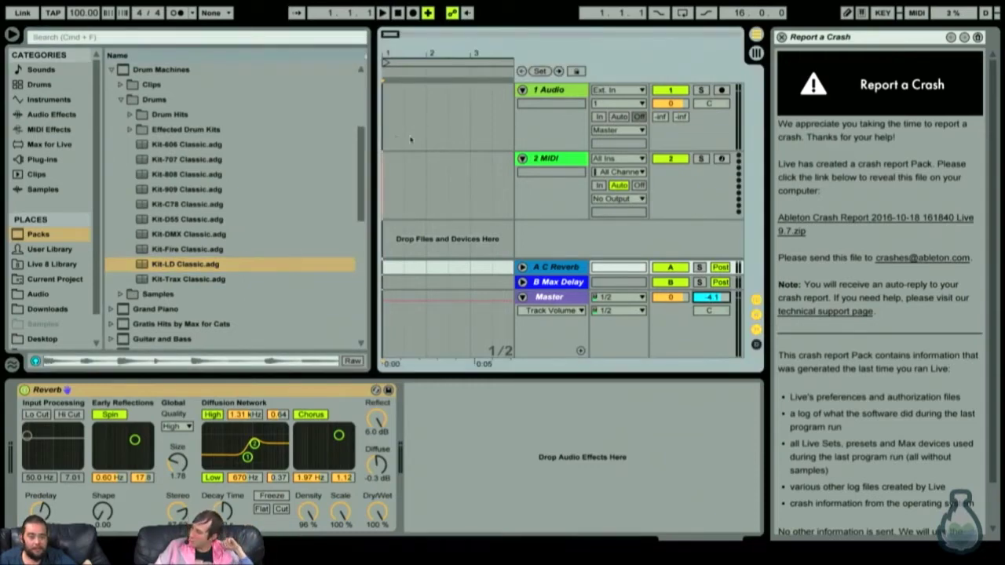
left_click_drag(371, 196, 273, 196)
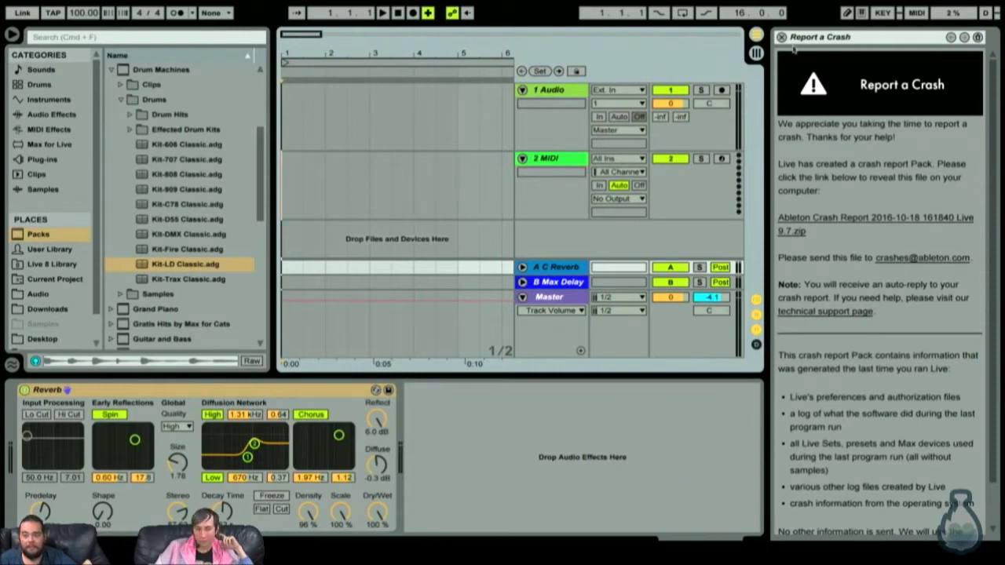
Step: Close the crash panel, load Kit-LD Classic onto the 2 MIDI track, and arm it
left_click(977, 37)
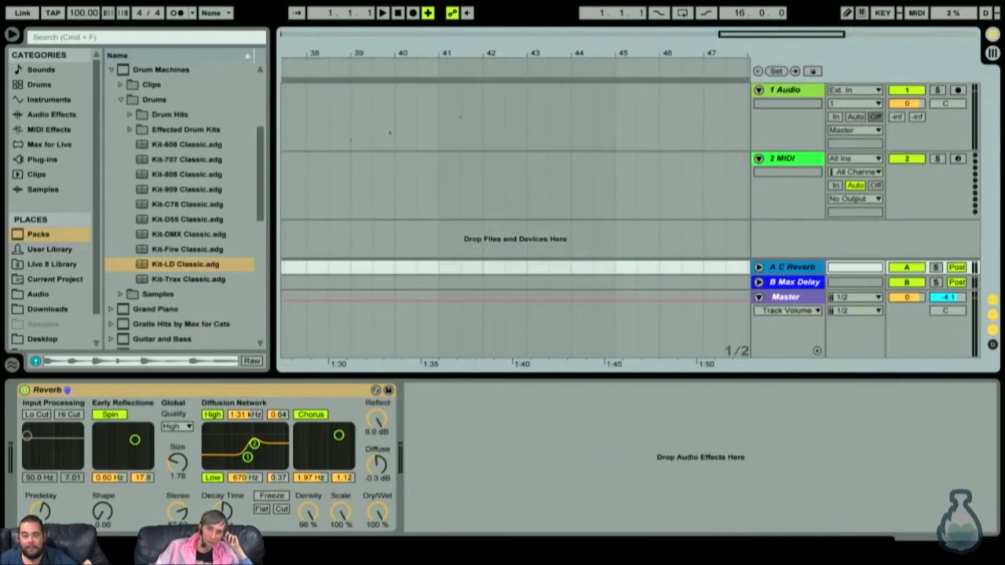
left_click(168, 270)
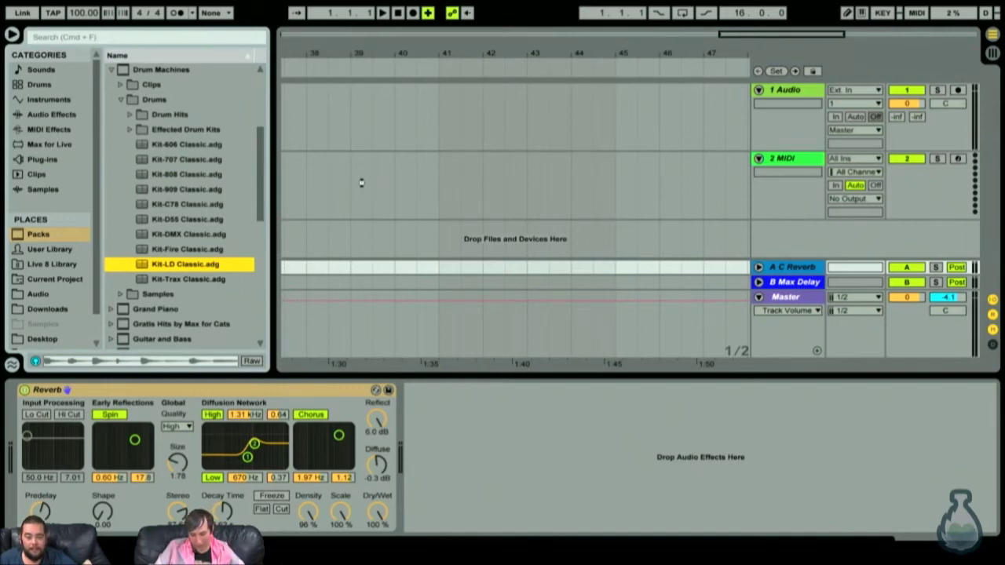
left_click_drag(361, 183, 362, 185)
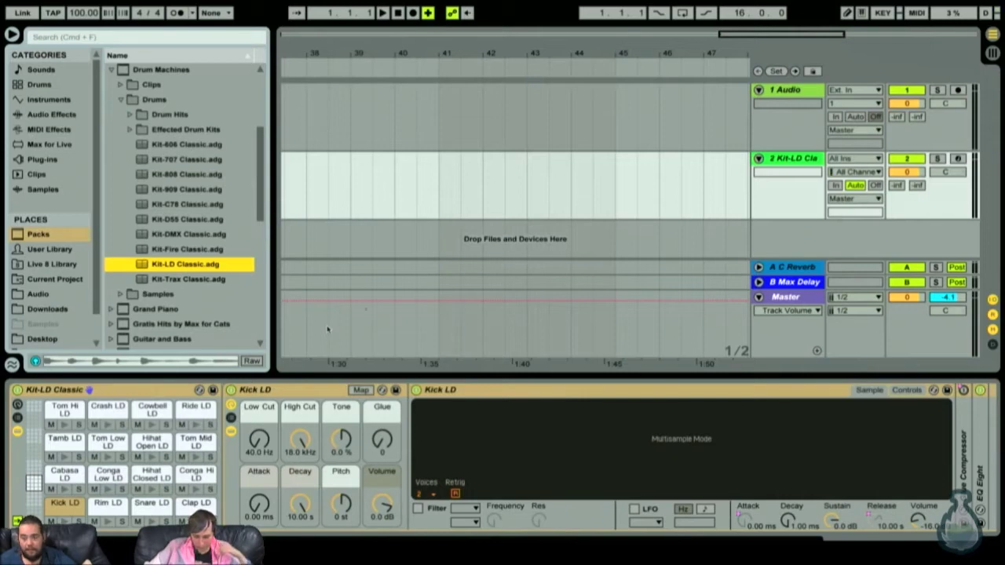
left_click(959, 158)
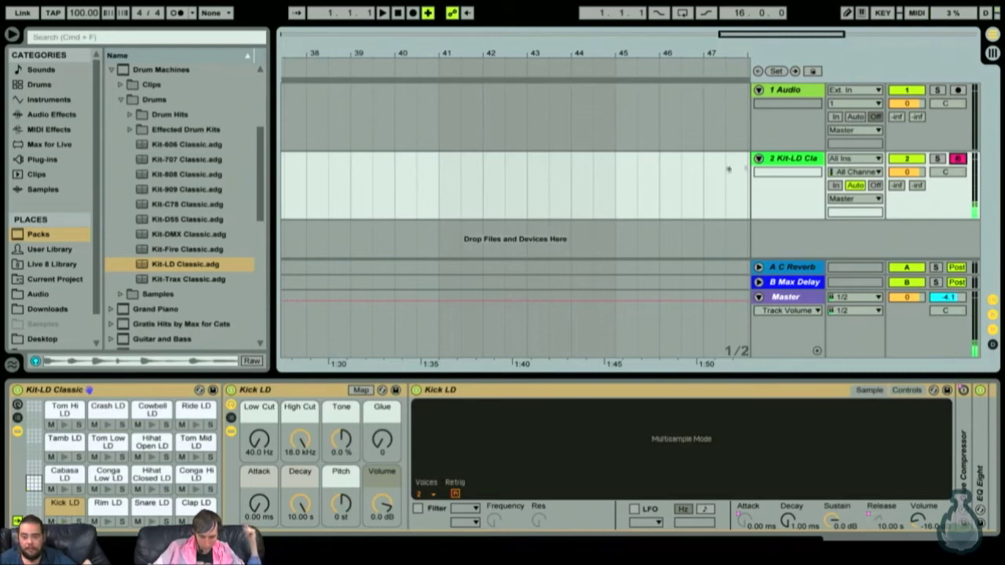
Step: Zoom out the arrangement and place the insert point at bar 17 on the Kit-LD track
left_click(604, 168)
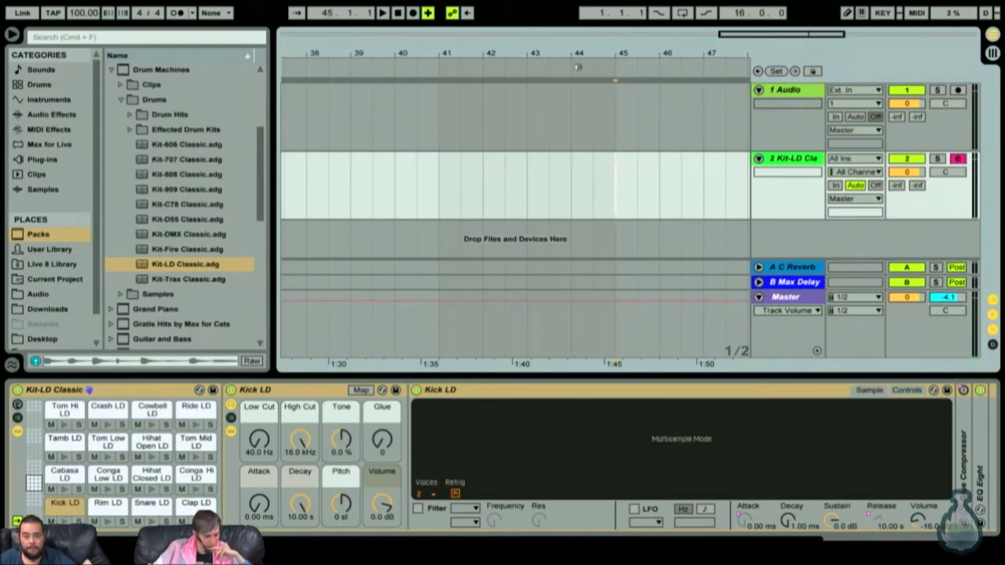
left_click_drag(776, 36, 581, 36)
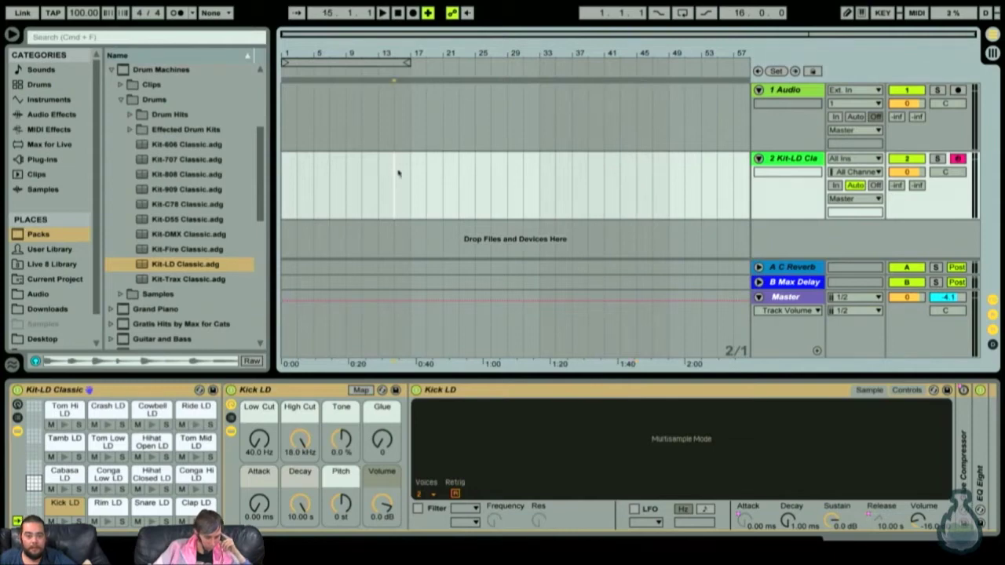
left_click(409, 182)
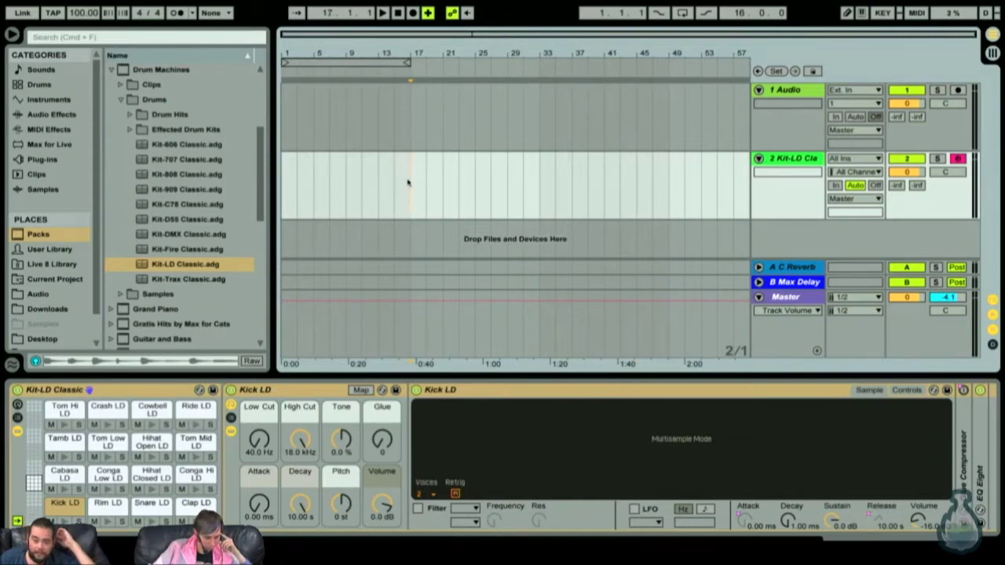
left_click(792, 159)
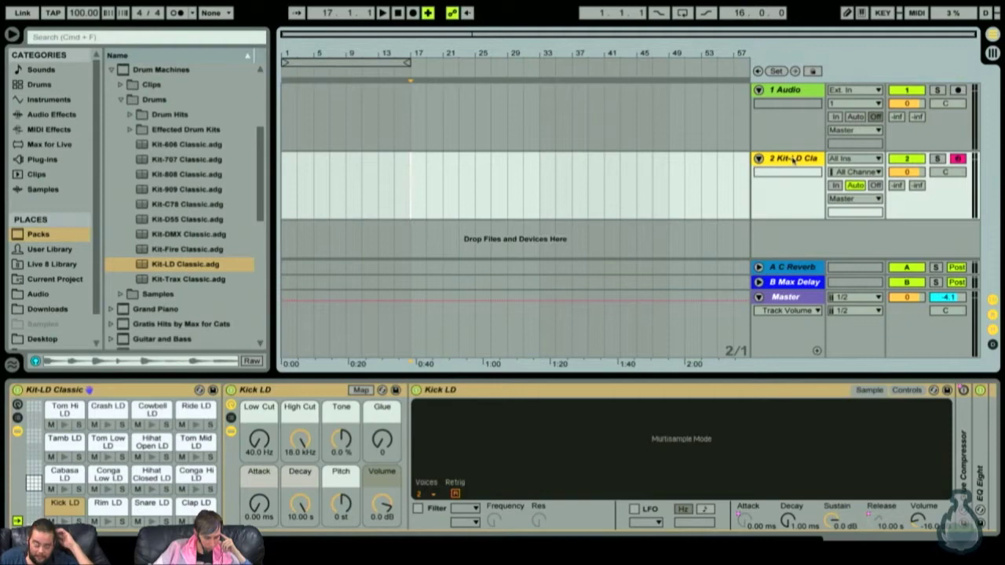
Step: Insert a new MIDI track and collapse the Drum Machines folders in the browser
key("super+shift+t")
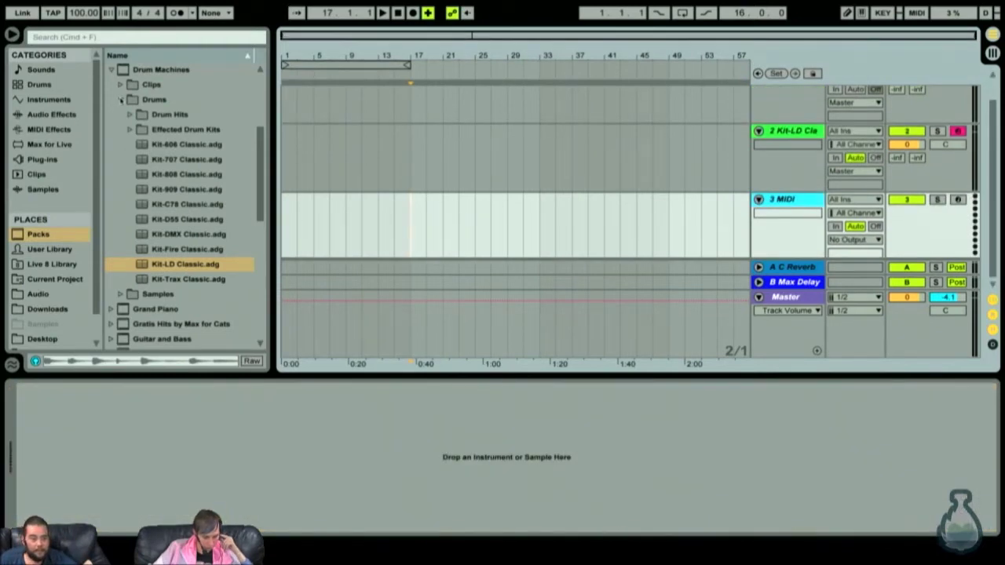
left_click(121, 99)
key("Left")
left_click(111, 70)
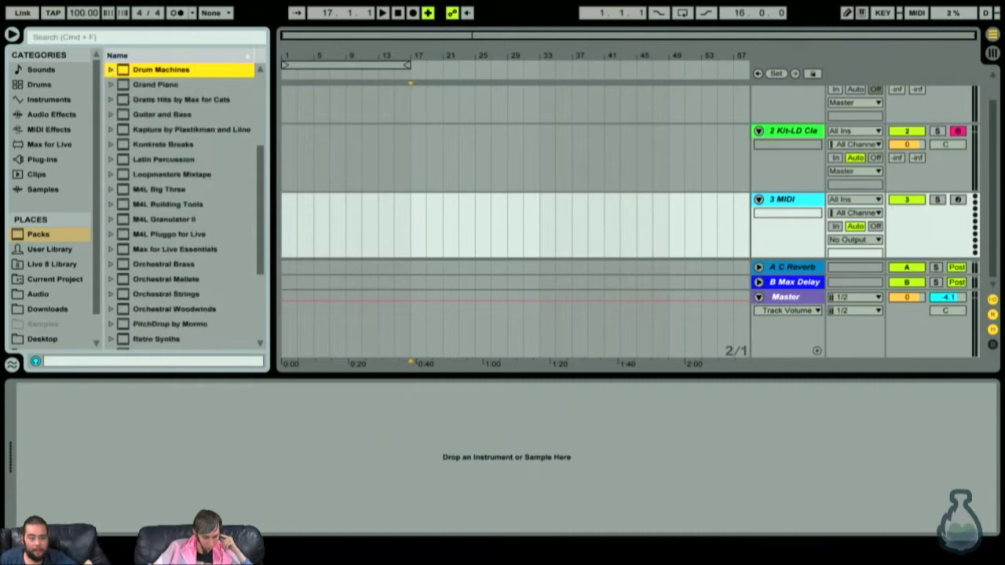
Step: Load Arturia ARP 2600 V3 from Audio Units onto the new track, arm it, and reposition its window
left_click(43, 160)
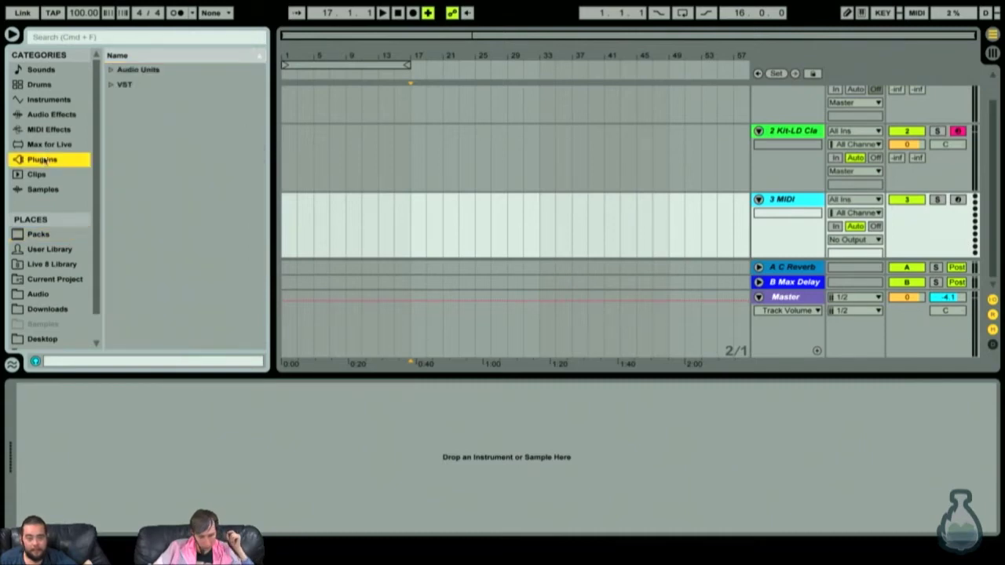
left_click(108, 69)
key("Down")
key("Down")
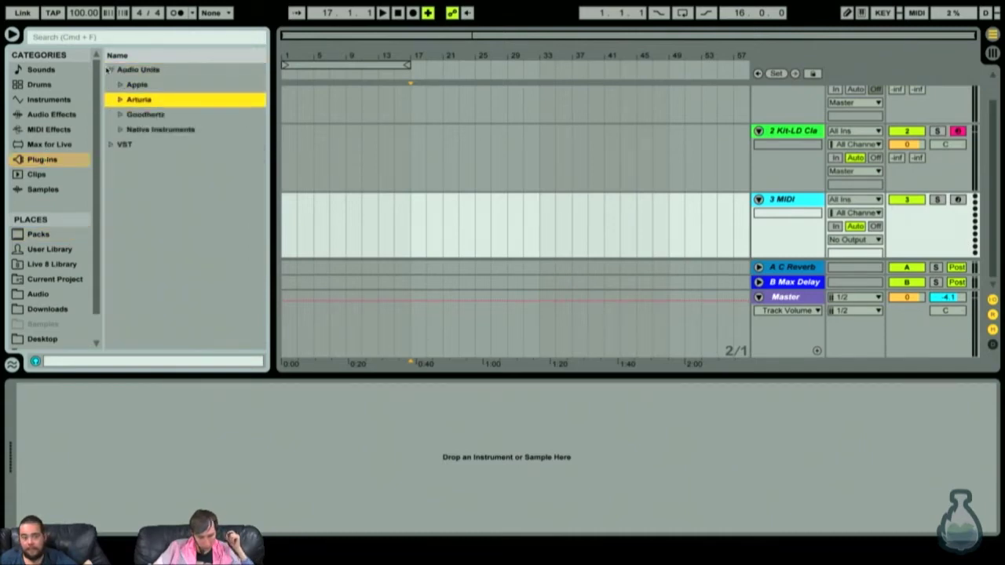
key("Right")
key("Down")
key("Down")
key("Down")
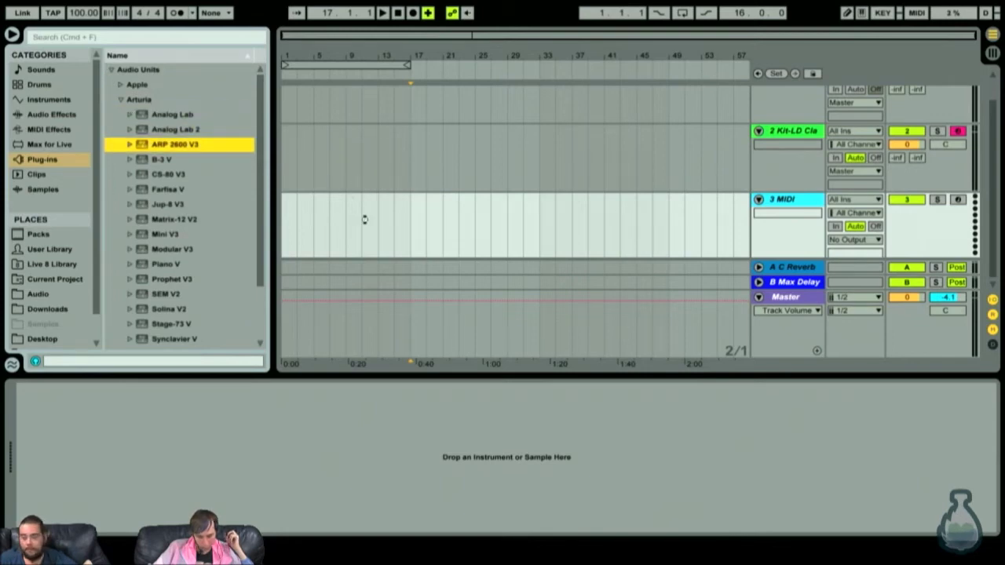
key("Return")
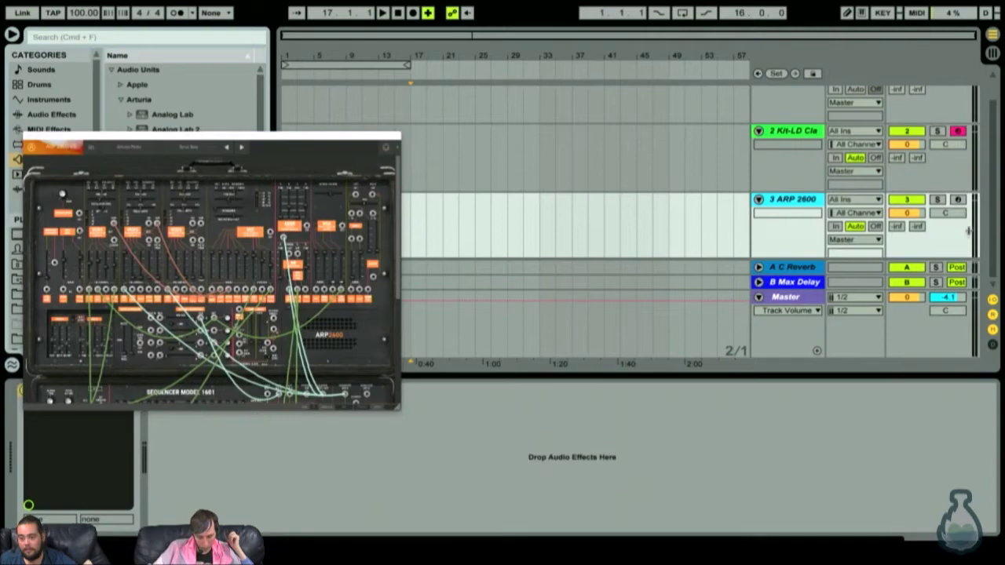
left_click(958, 203)
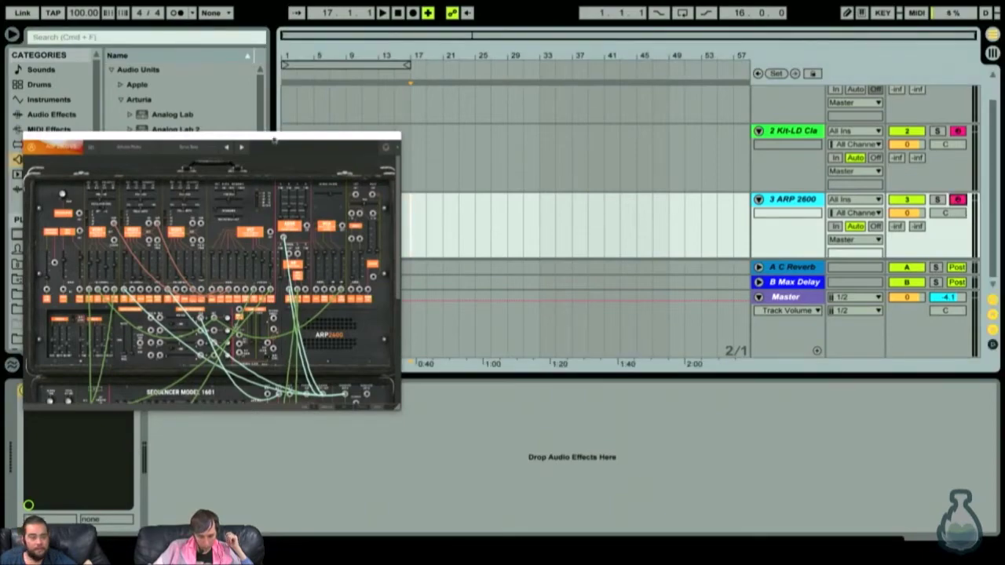
left_click_drag(273, 143, 548, 96)
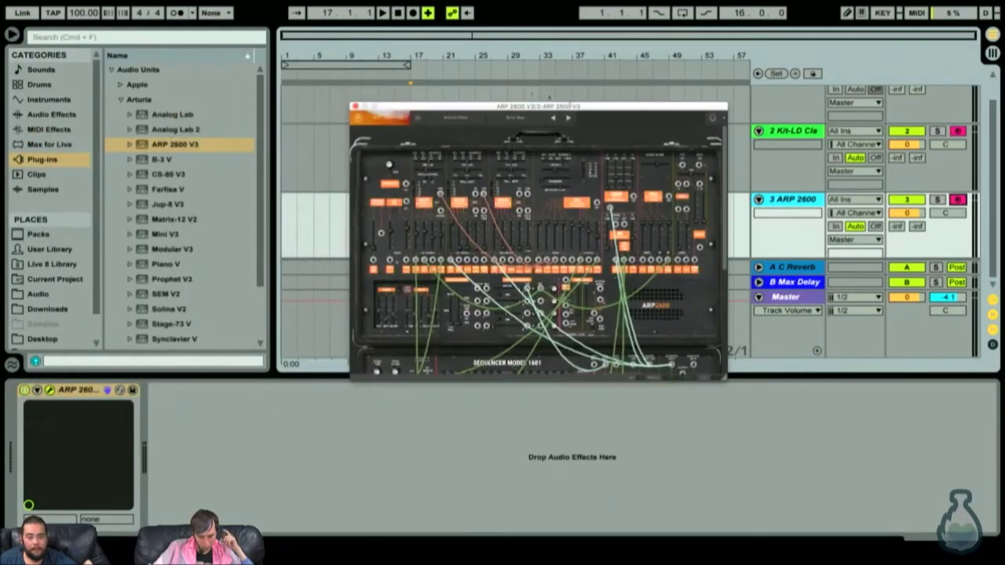
left_click(417, 119)
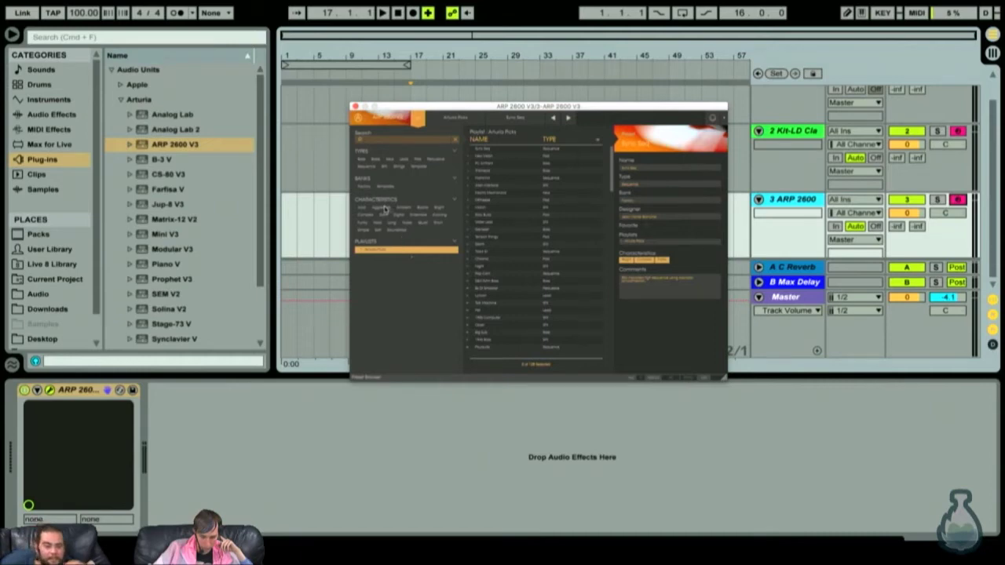
Step: Filter the ARP 2600 presets to Sequence and audition two of them
left_click(366, 167)
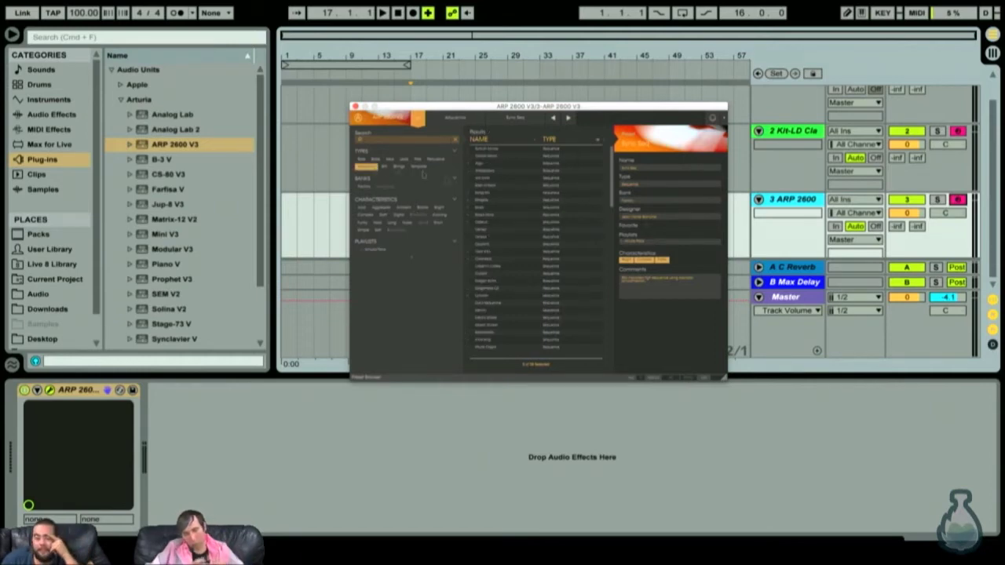
left_click(507, 186)
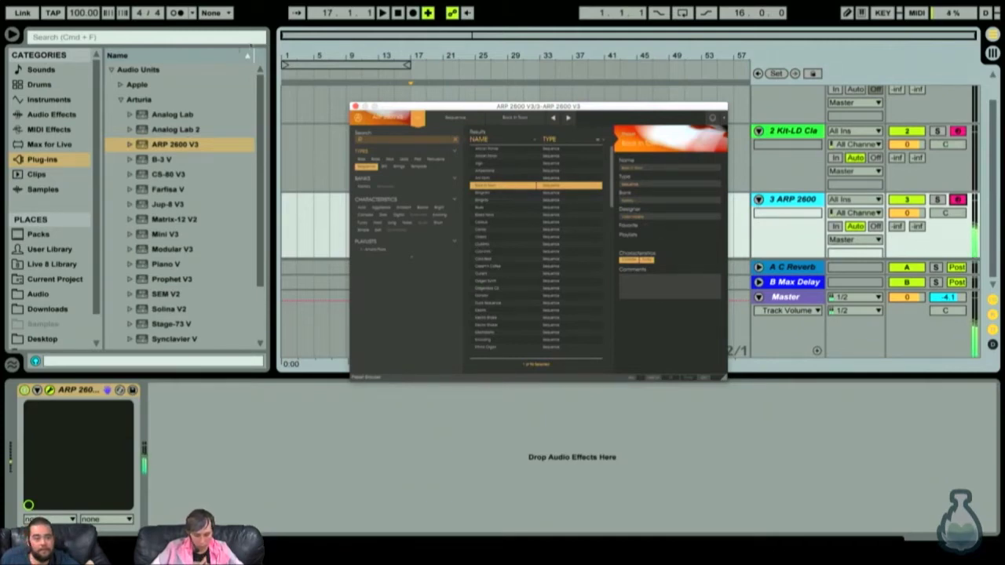
left_click(537, 209)
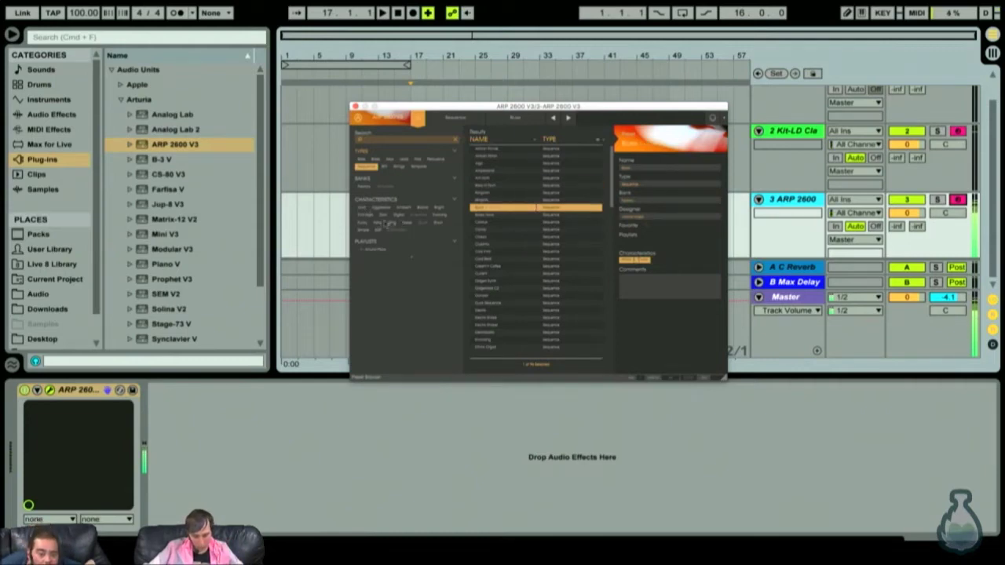
left_click(365, 223)
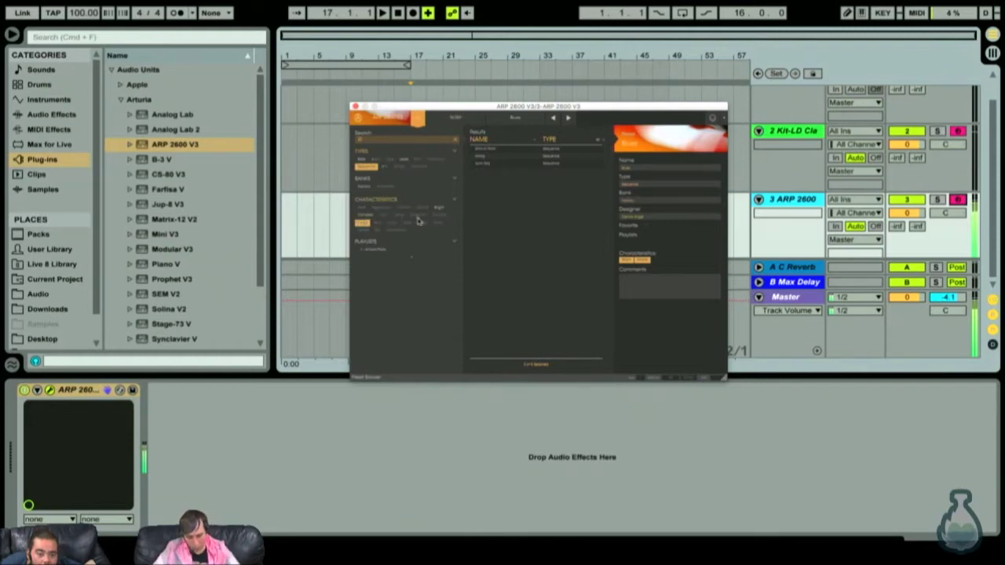
Step: Filter to Bass presets, try several, settle on the first, and return to the synth panel
left_click(363, 160)
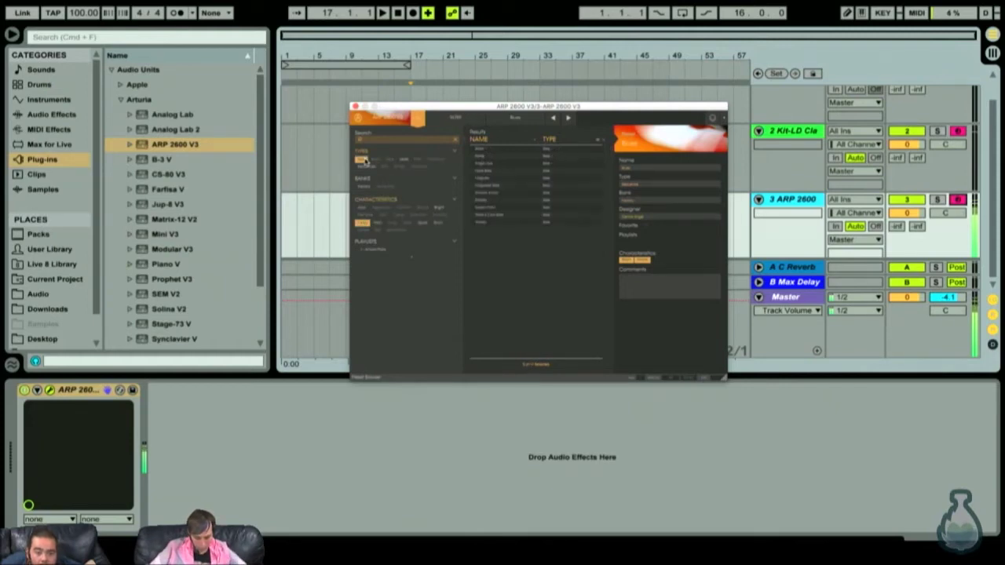
left_click(498, 149)
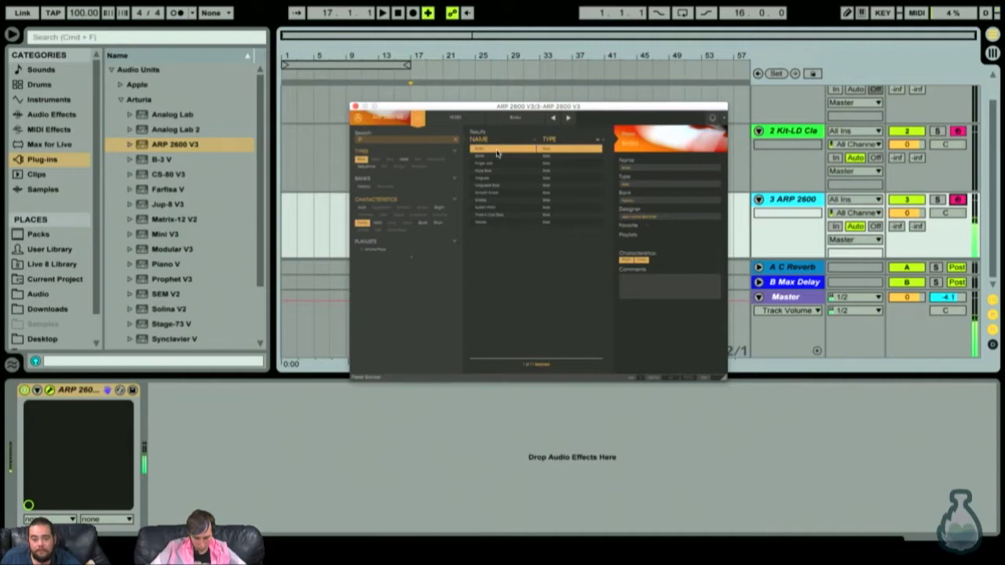
left_click(497, 160)
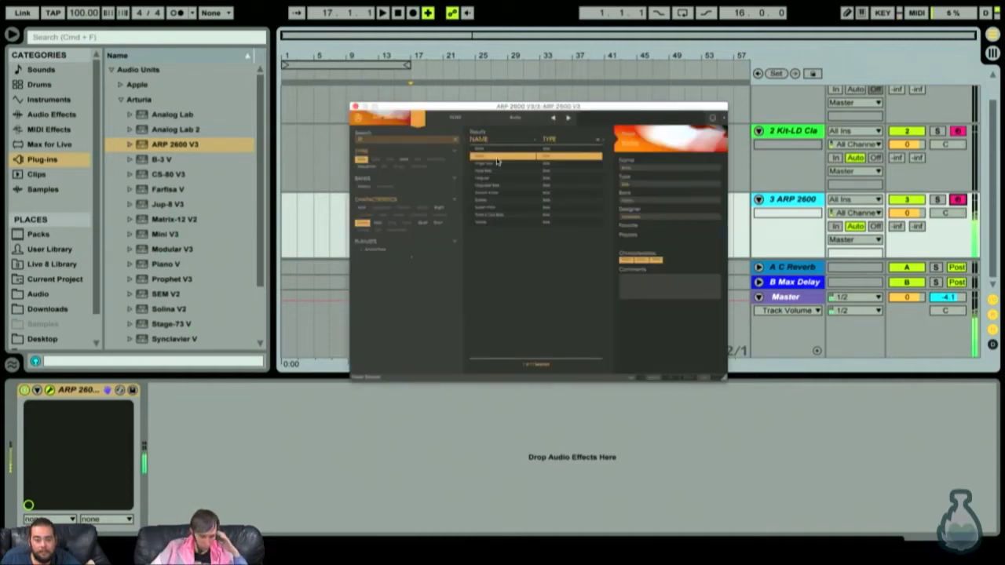
left_click(496, 175)
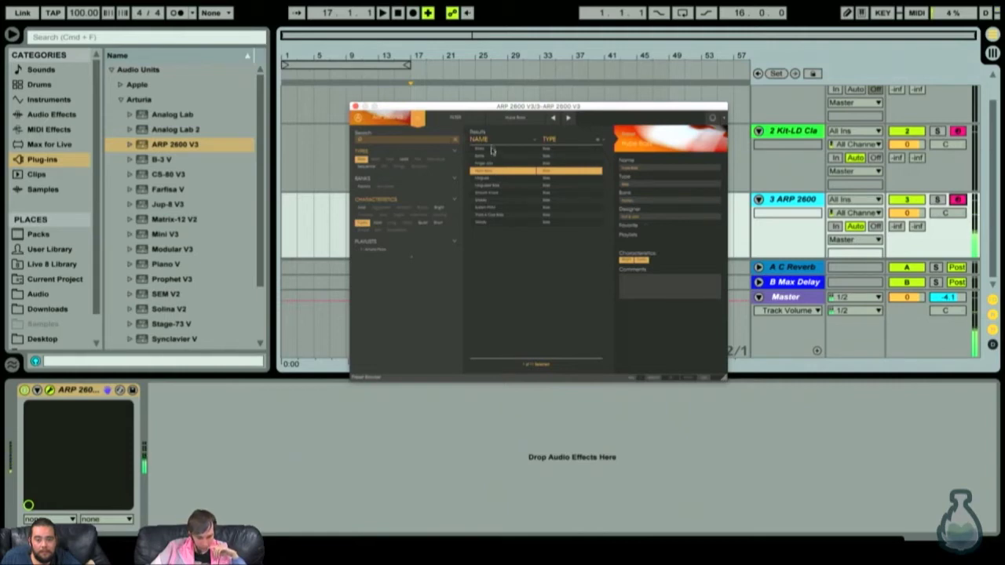
left_click(492, 150)
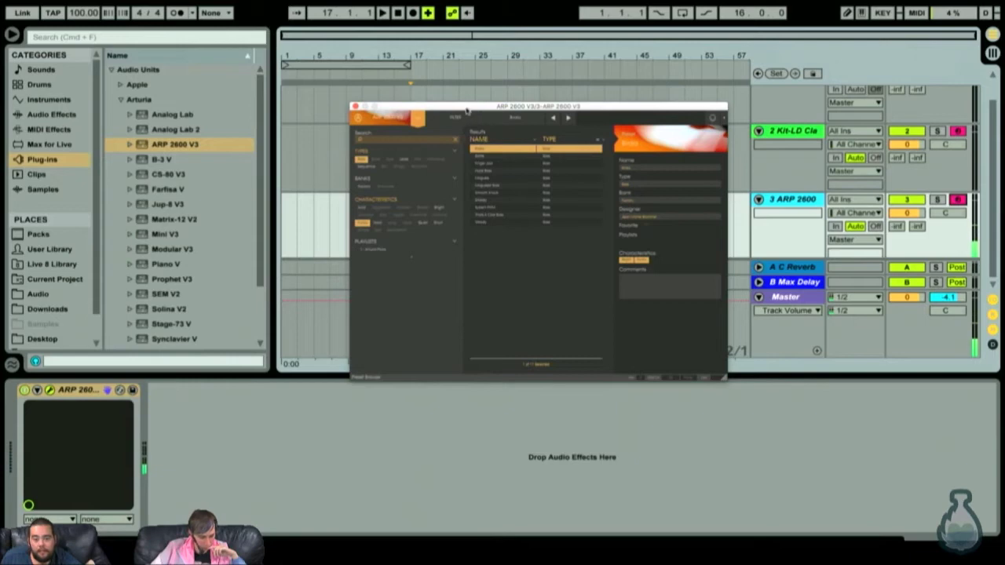
left_click(475, 117)
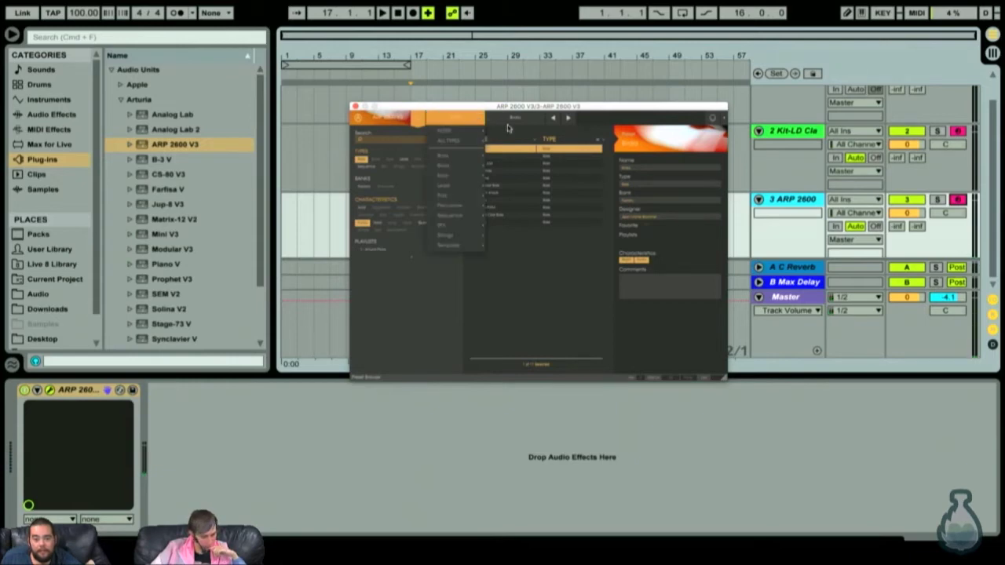
left_click(508, 119)
left_click(420, 118)
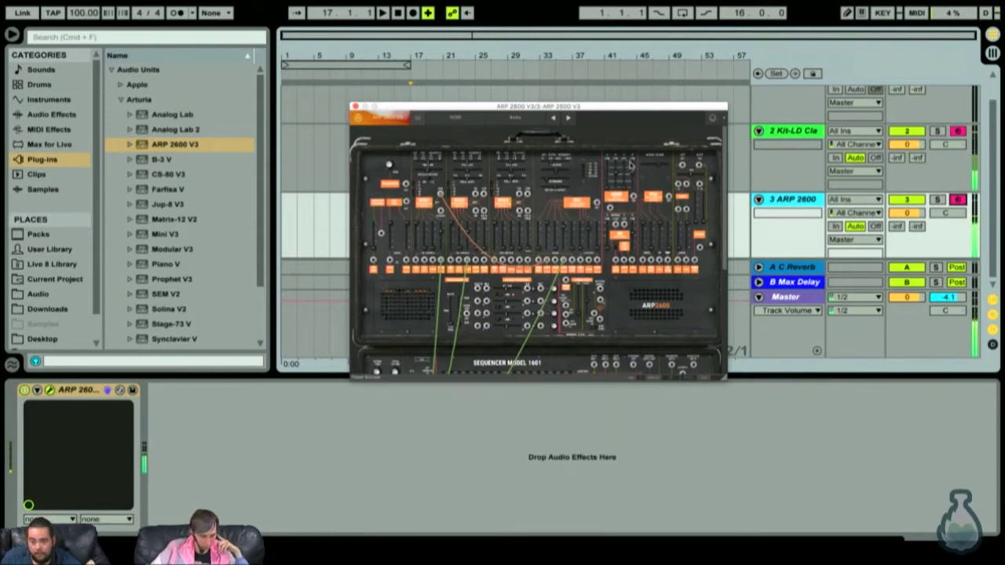
Step: Disarm track 2 and close the ARP 2600 V3 plug-in window
left_click(958, 131)
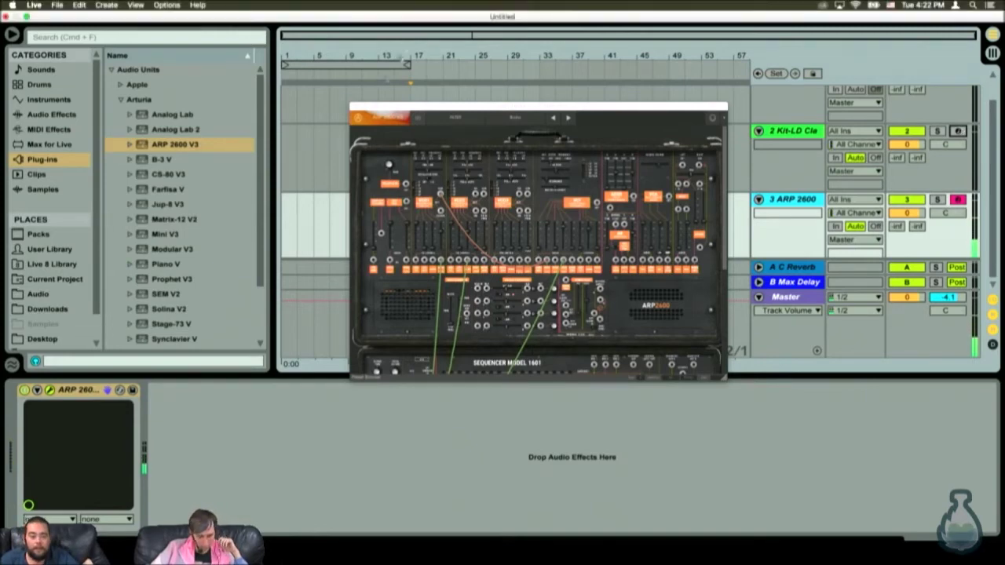
left_click(355, 107)
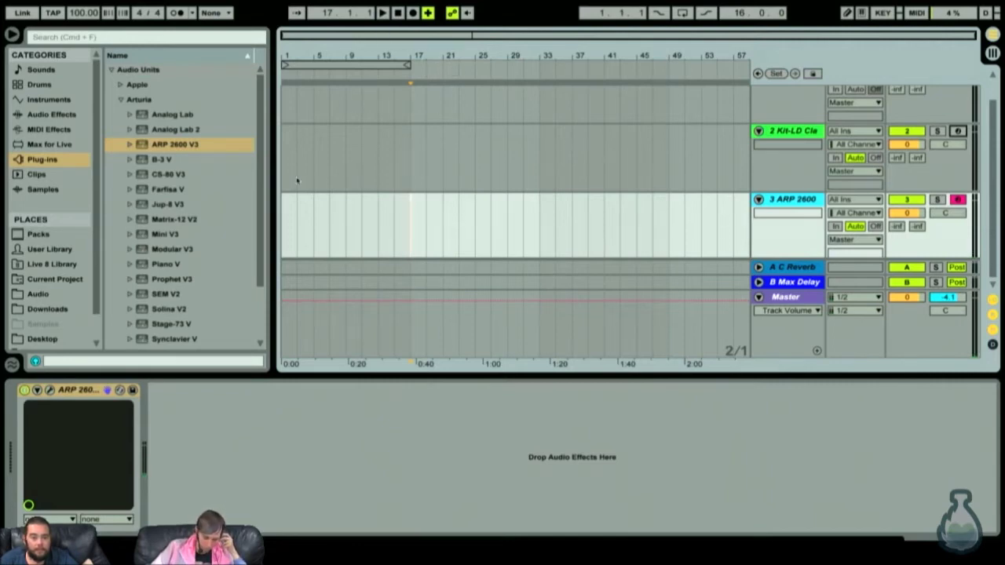
Step: Create an empty two-bar MIDI clip in bars 1–2 of the ARP 2600 track
left_click_drag(354, 30, 307, 37)
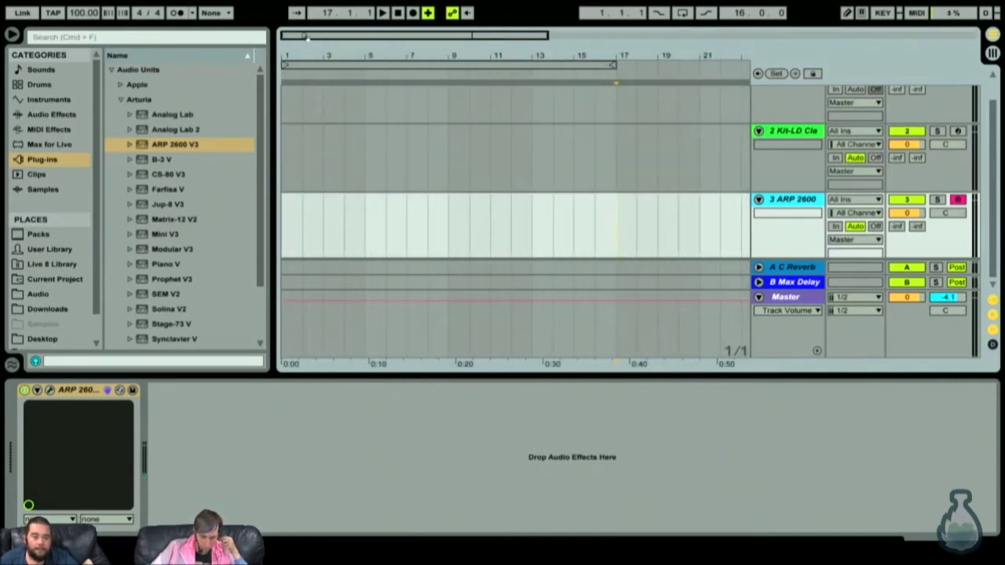
left_click_drag(325, 228, 272, 225)
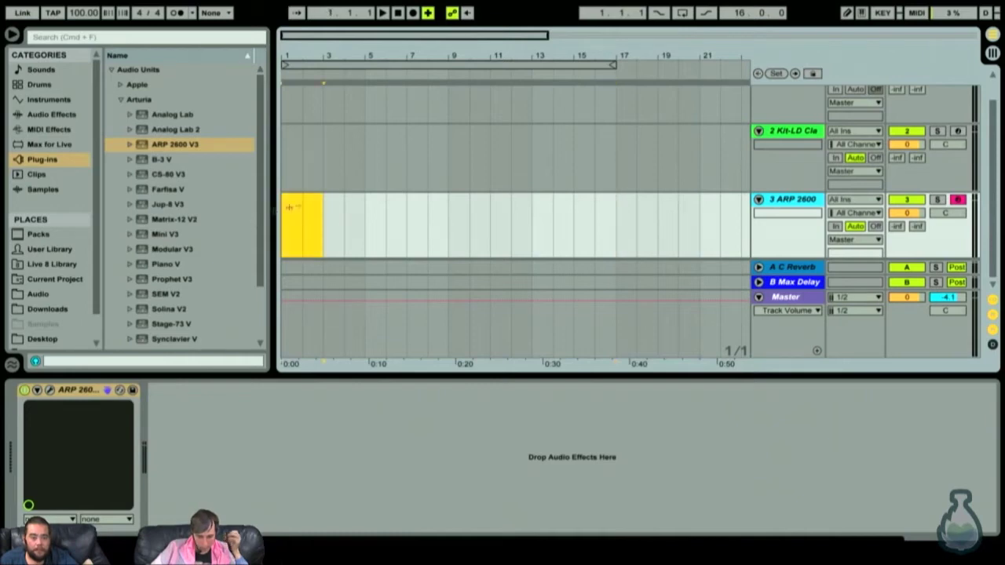
left_click(329, 218)
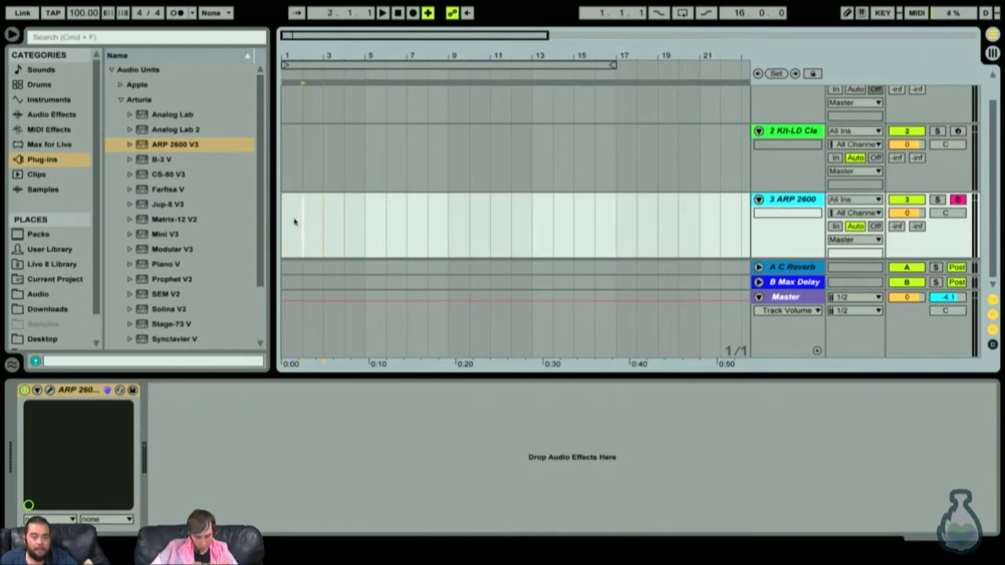
left_click(322, 221)
key("ctrl+shift+m")
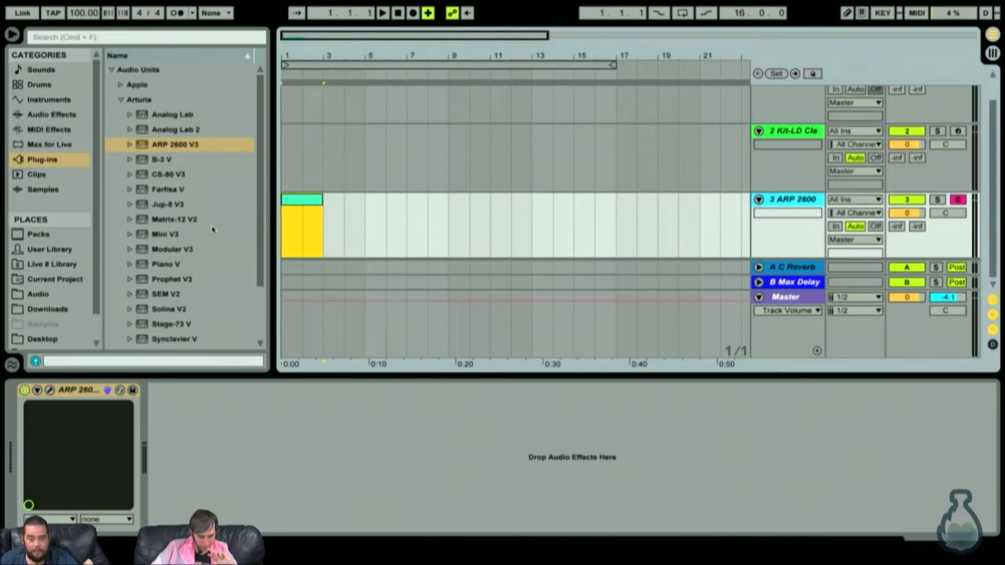
scroll(249, 433, "down", 5)
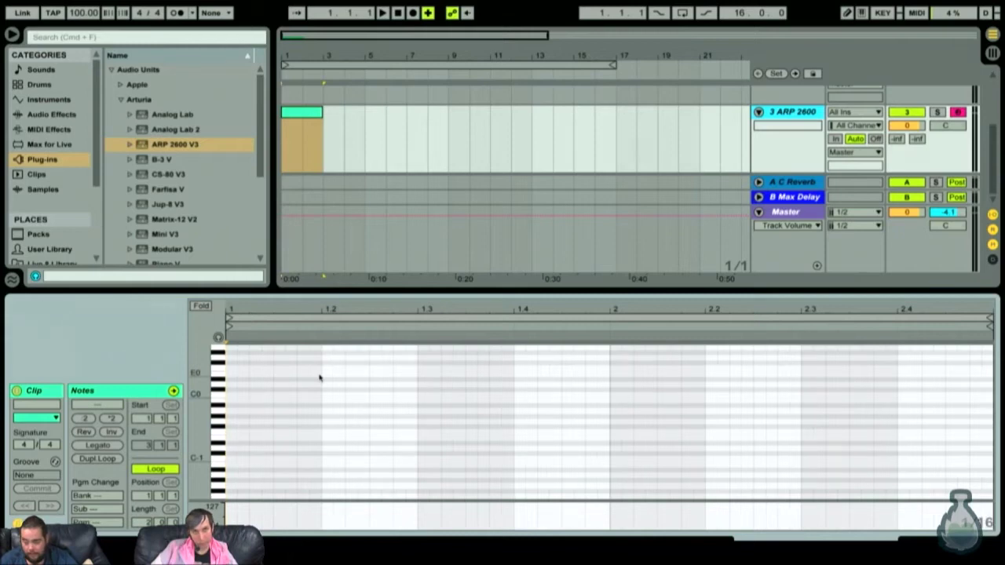
Step: Draw a row of 16th notes, shift them up an octave to D1, and raise the tempo to 147 BPM
key("b")
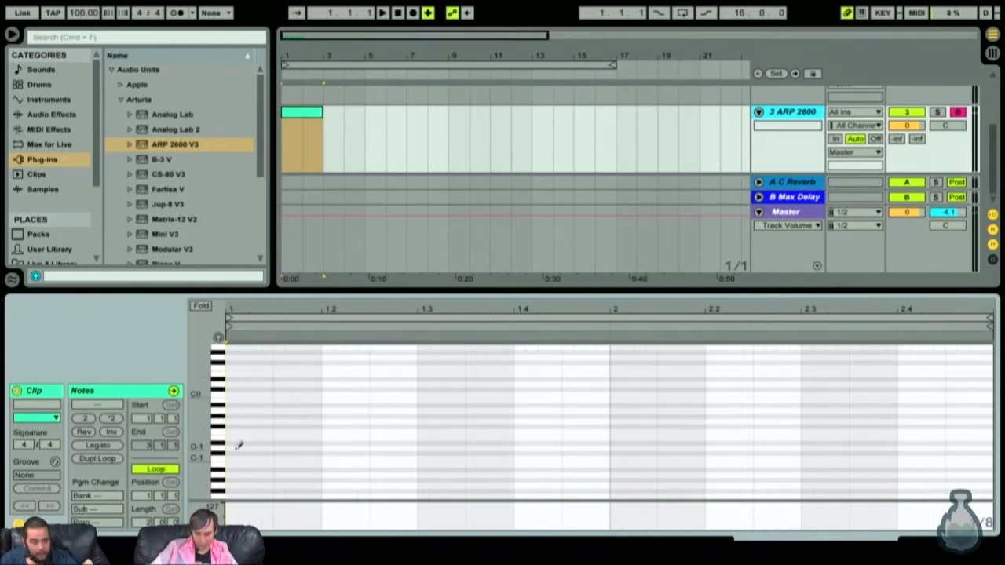
mouse_move(239, 446)
left_mouse_down()
mouse_move(892, 385)
mouse_move(958, 392)
mouse_move(925, 444)
left_mouse_up()
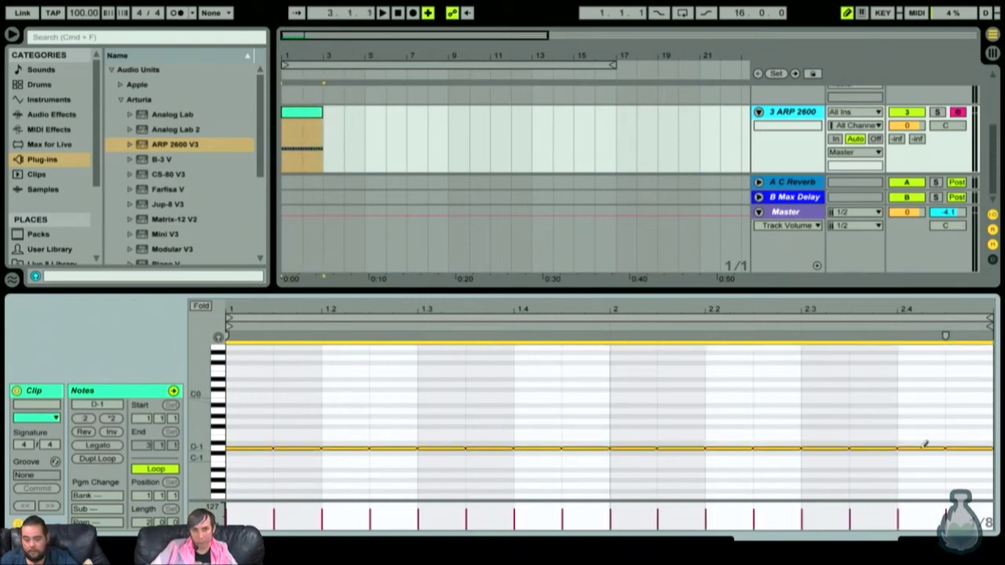
key("space")
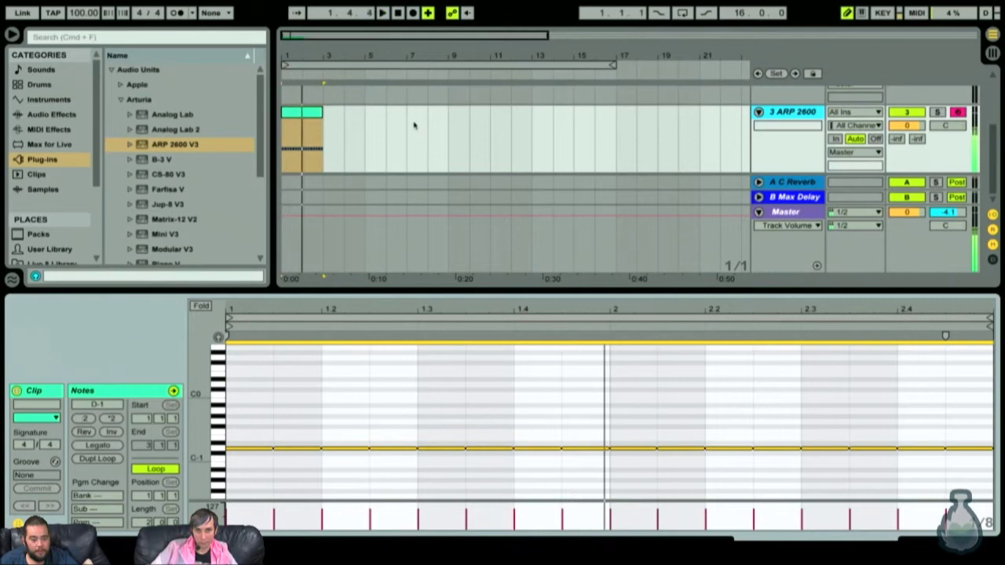
key("shift+Up")
key("shift+Up")
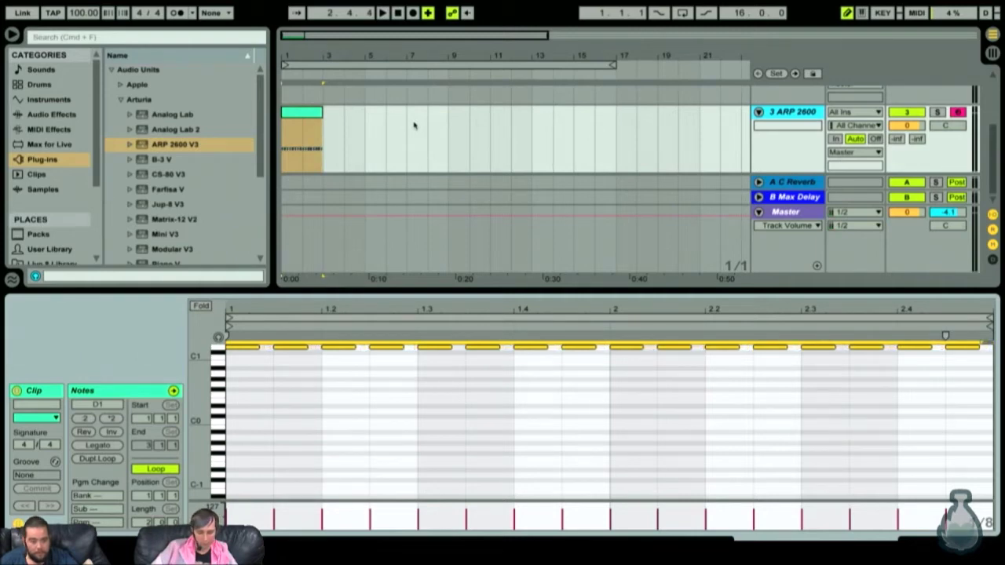
key("space")
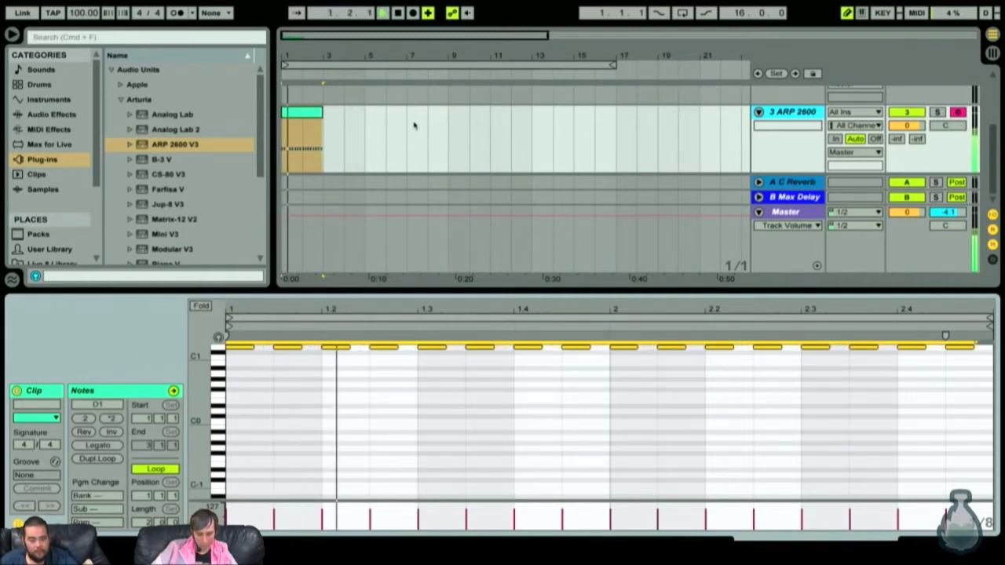
left_click_drag(83, 12, 82, 5)
key("space")
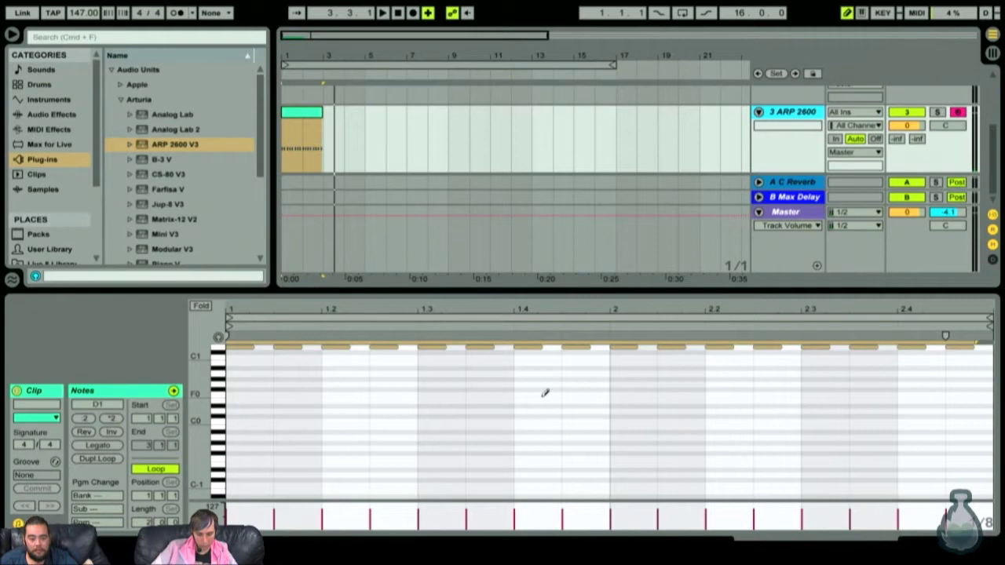
Step: Adjust the length of the D1 bass notes, trying and undoing a duplicate and a copy
left_click(620, 420)
left_click(628, 420)
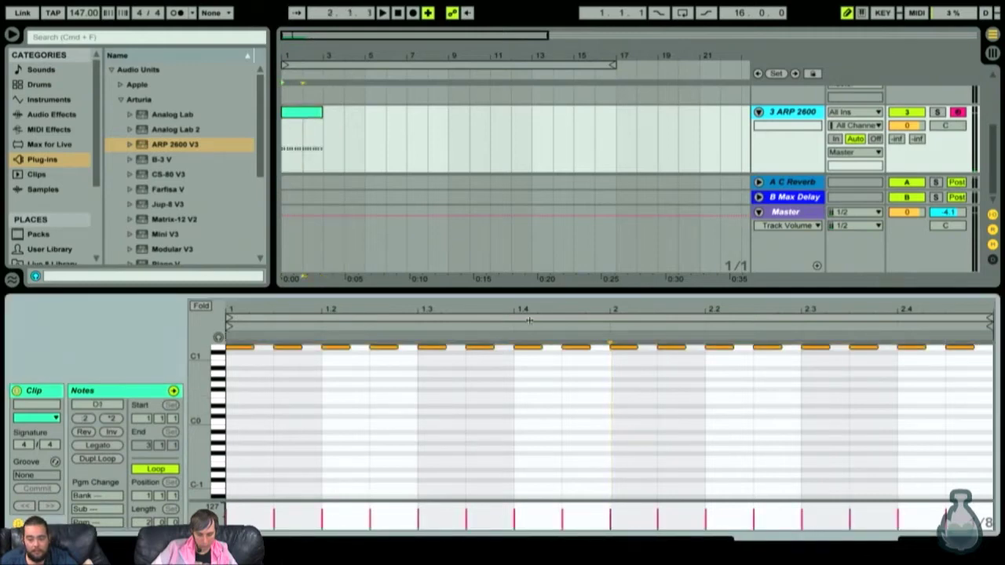
key("super+a")
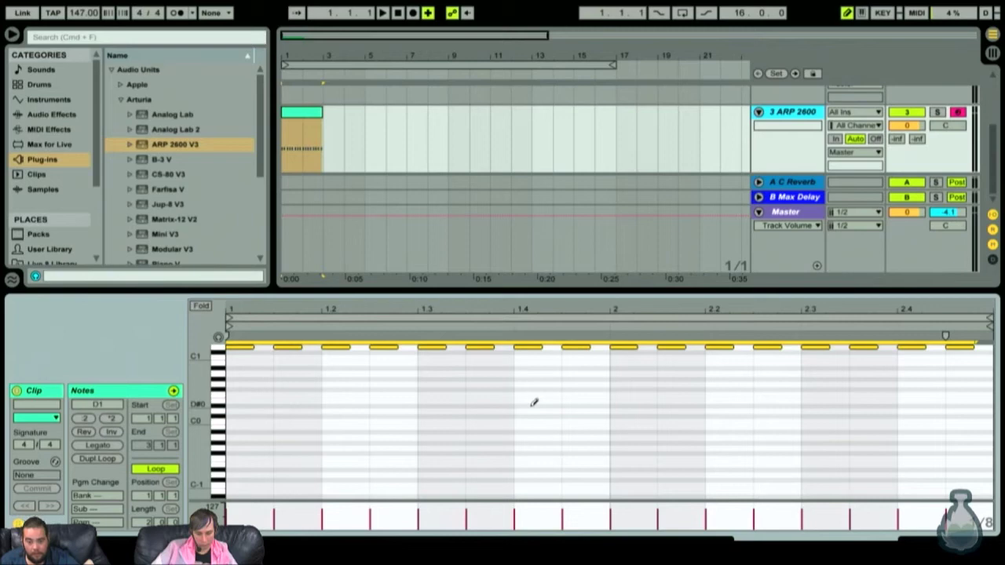
key("shift+Left")
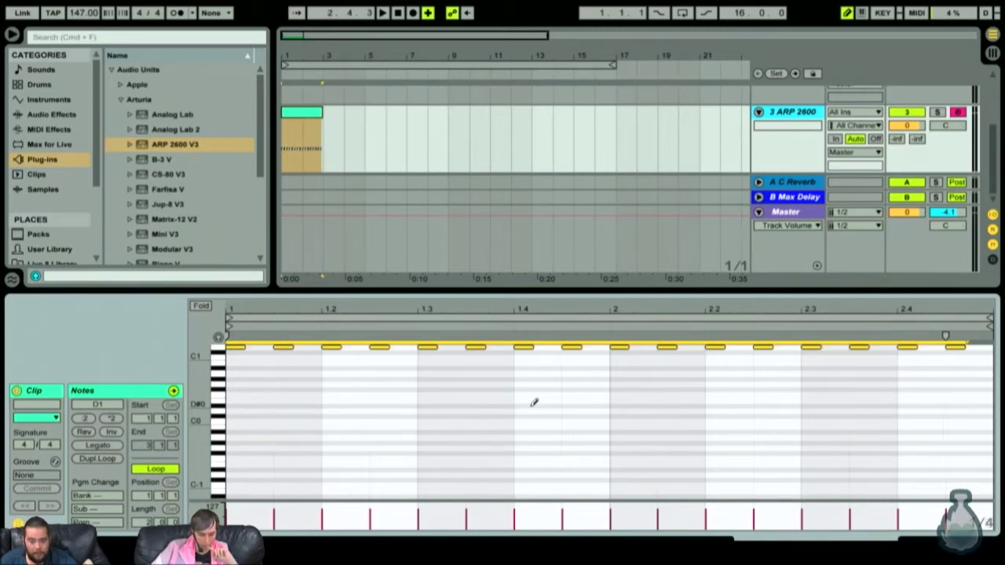
key("super+d")
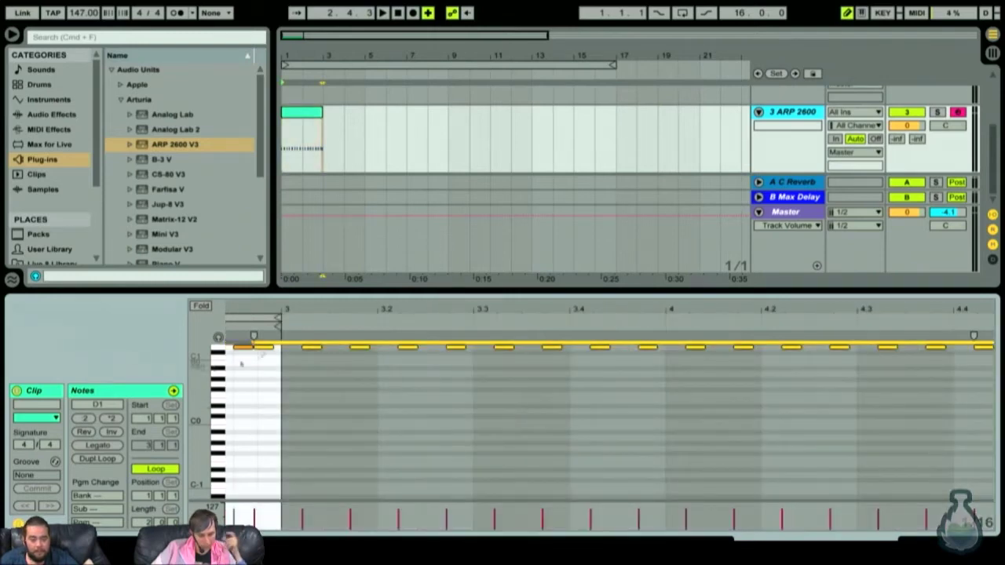
key("super+z")
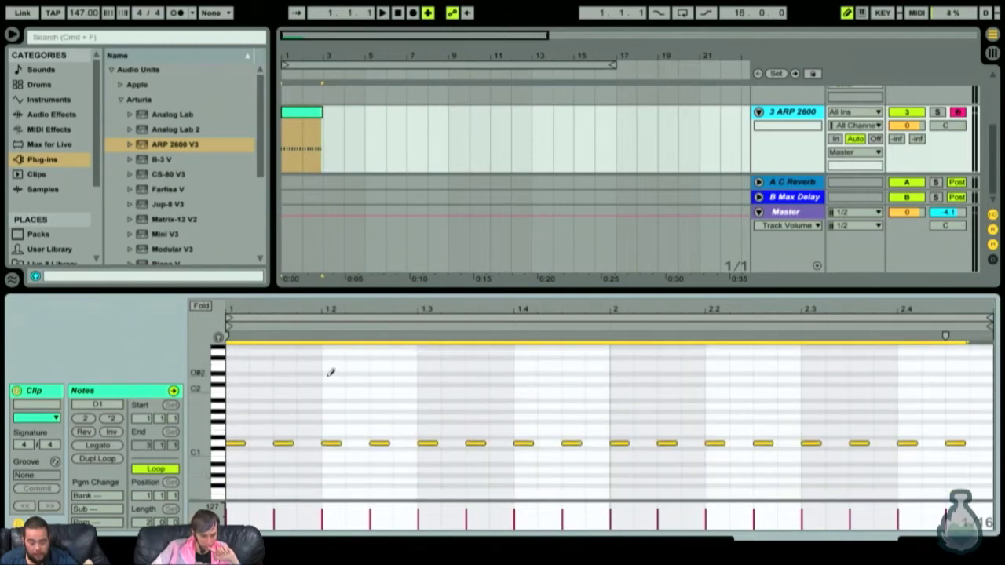
key("b")
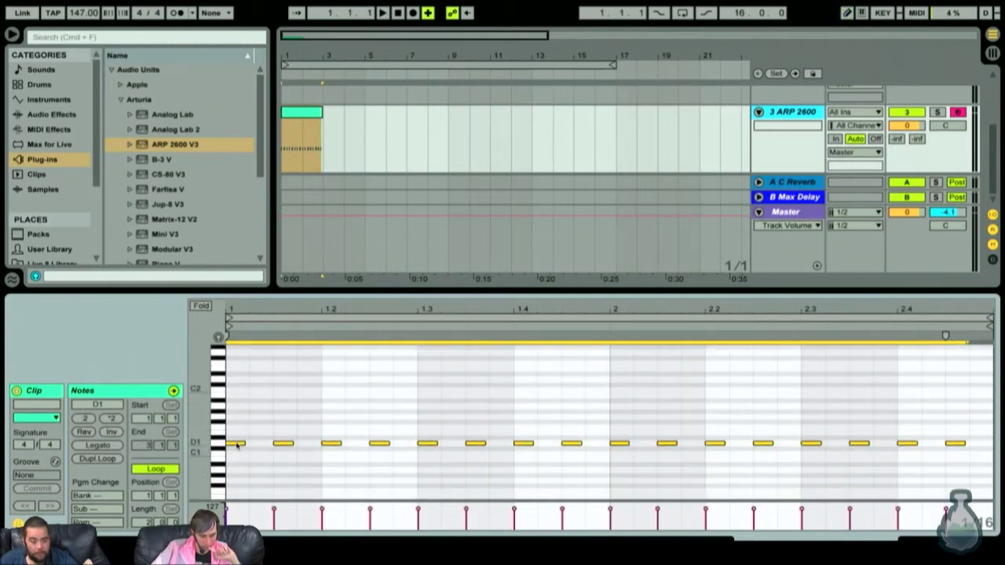
left_click_drag(237, 446, 263, 448)
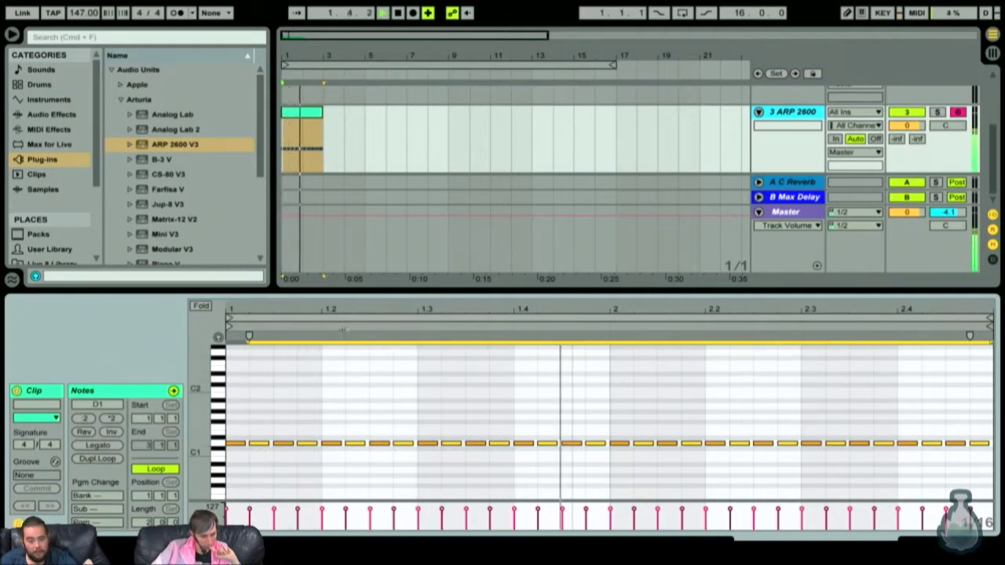
key("ctrl+z")
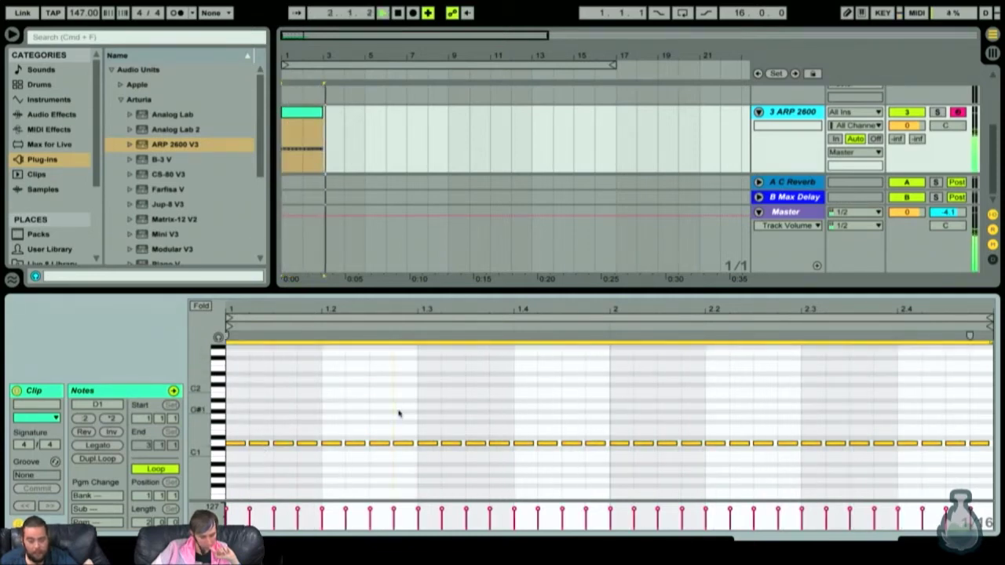
key("ctrl+shift+z")
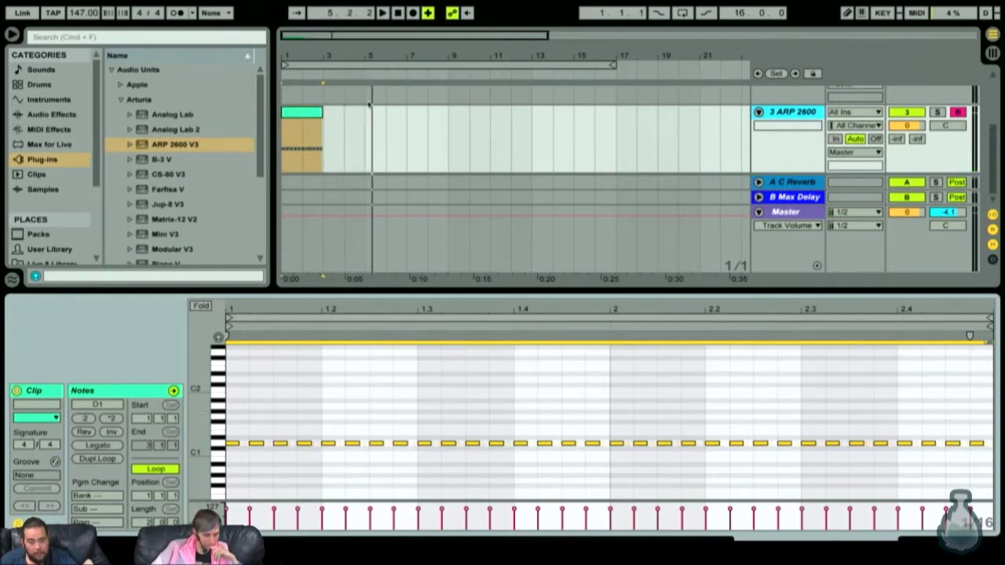
Step: Loop bars 1–3 around the ARP 2600 clip, stop playback, and show its device chain
left_click(308, 111)
key("ctrl+l")
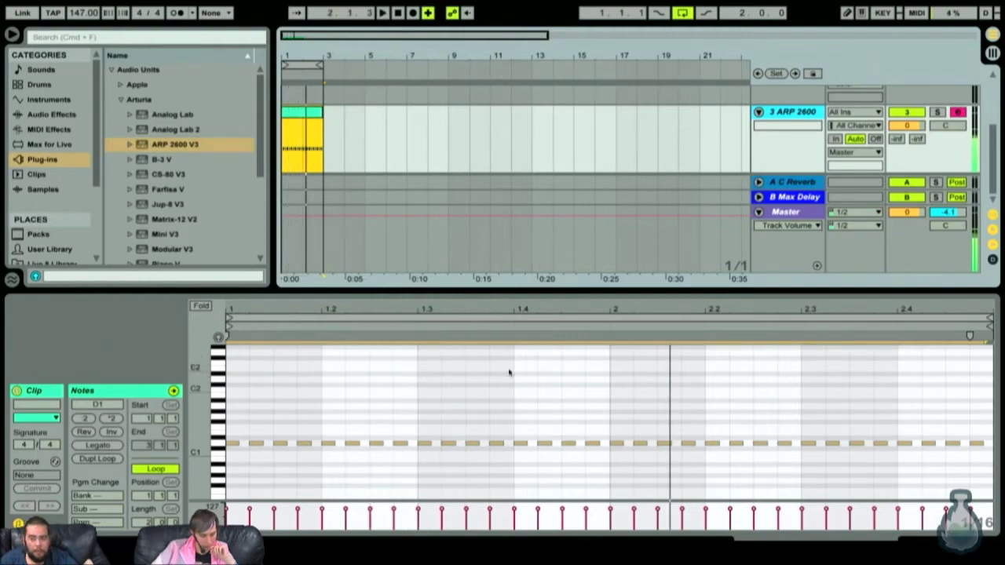
key("space")
key("shift+Tab")
key("shift+Tab")
key("shift+Tab")
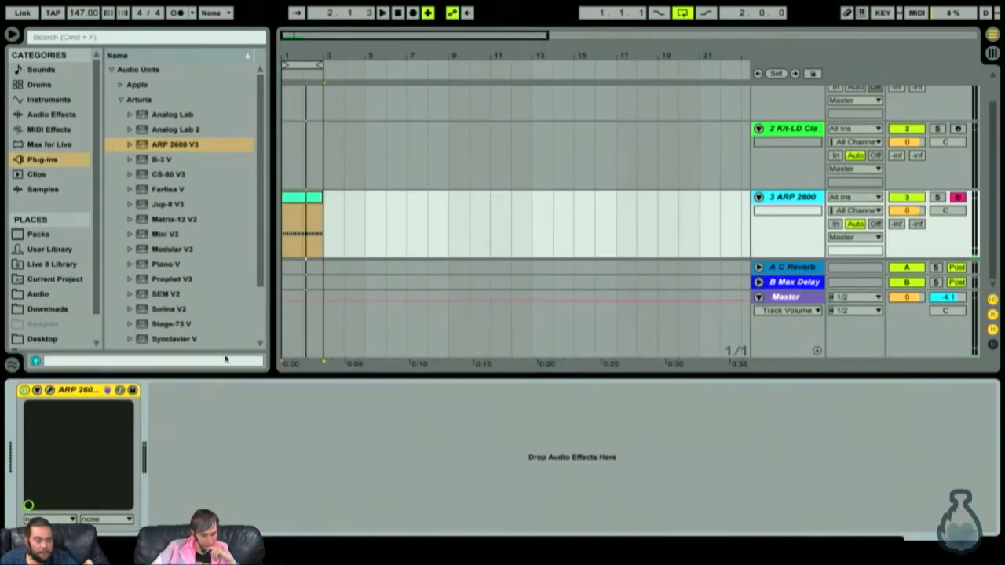
Step: Drop the tempo from 147 to 87.89 BPM, then open the ARP 2600 V3 plug-in window
mouse_move(83, 14)
left_mouse_down()
mouse_move(83, 86)
mouse_move(79, 16)
mouse_move(70, 16)
left_mouse_up()
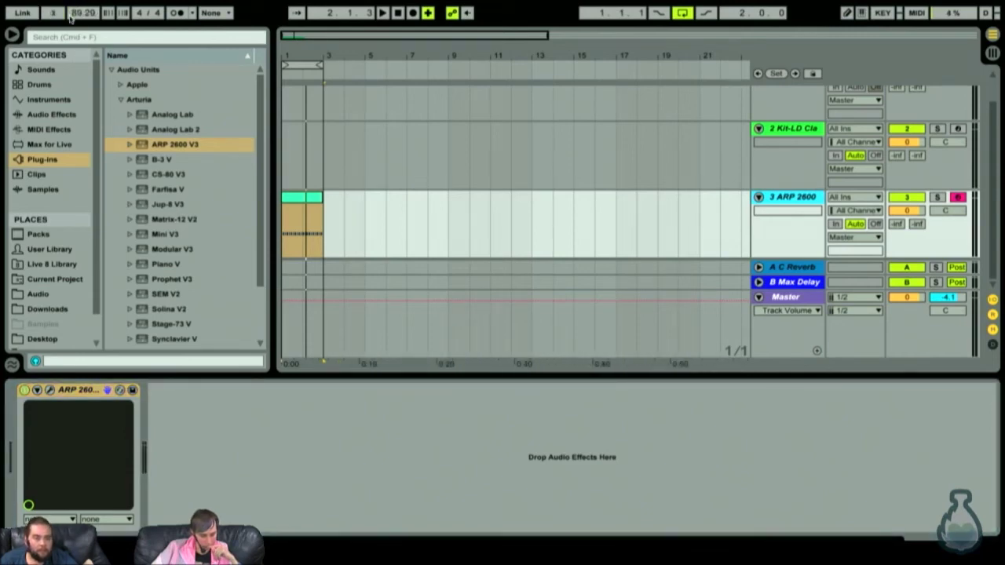
left_click(66, 14)
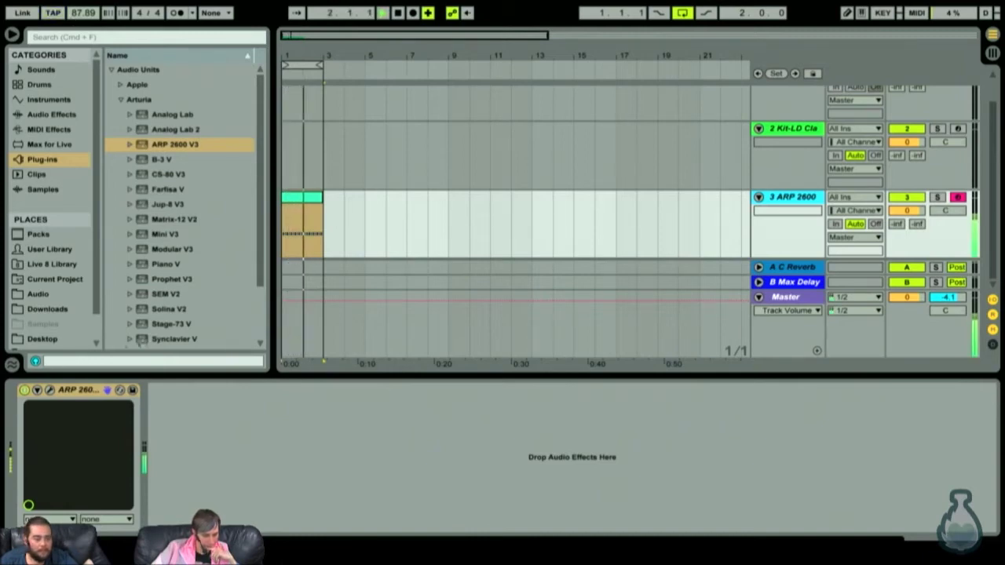
left_click(50, 390)
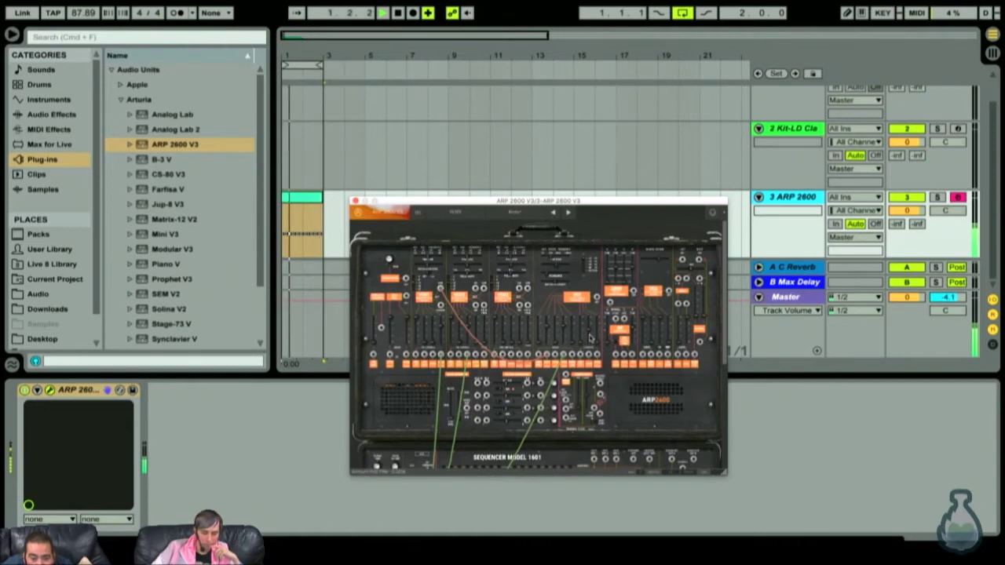
Step: Patch a new cable between two ARP 2600 jacks and scroll to the sequencer and keyboard
left_click_drag(441, 295, 658, 328)
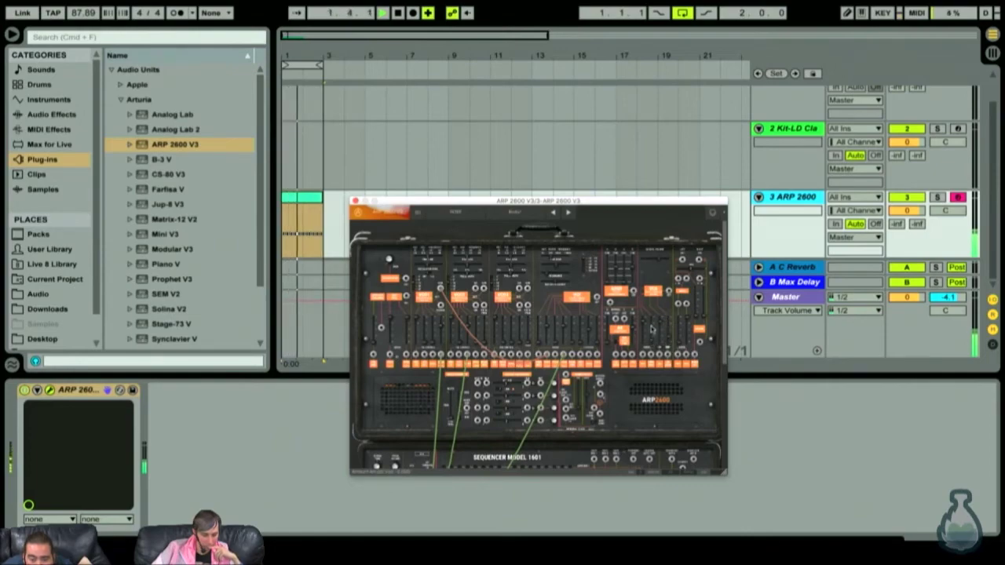
scroll(623, 397, "down", 5)
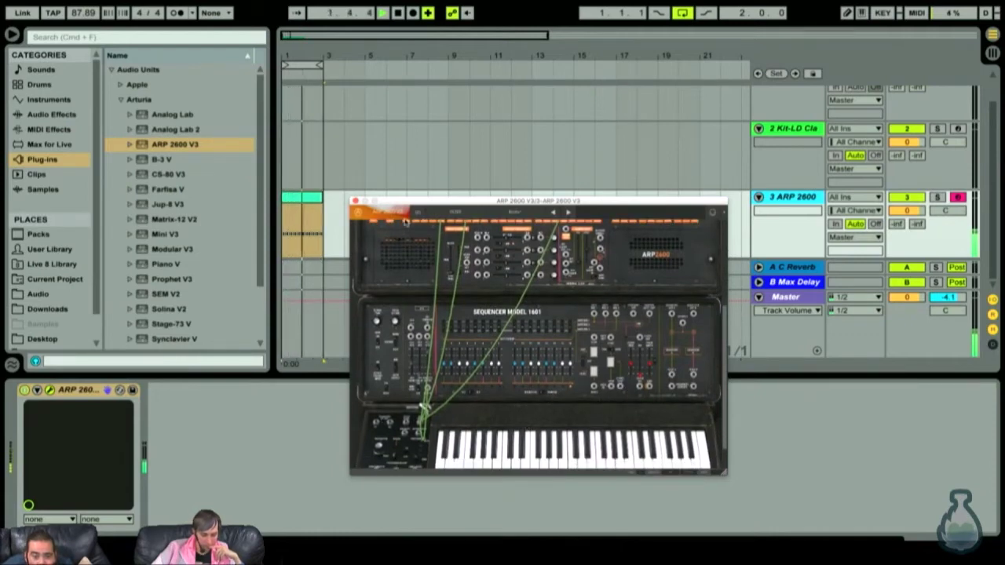
Step: Close the ARP 2600 panel and create an empty MIDI clip in bar 1 of the Kit-LD track
left_click(356, 201)
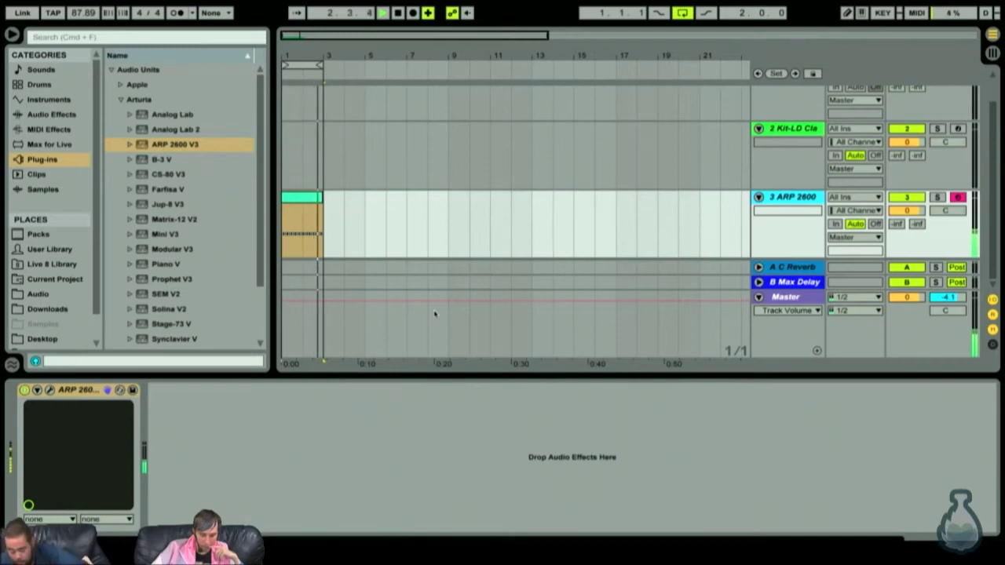
left_click(431, 219)
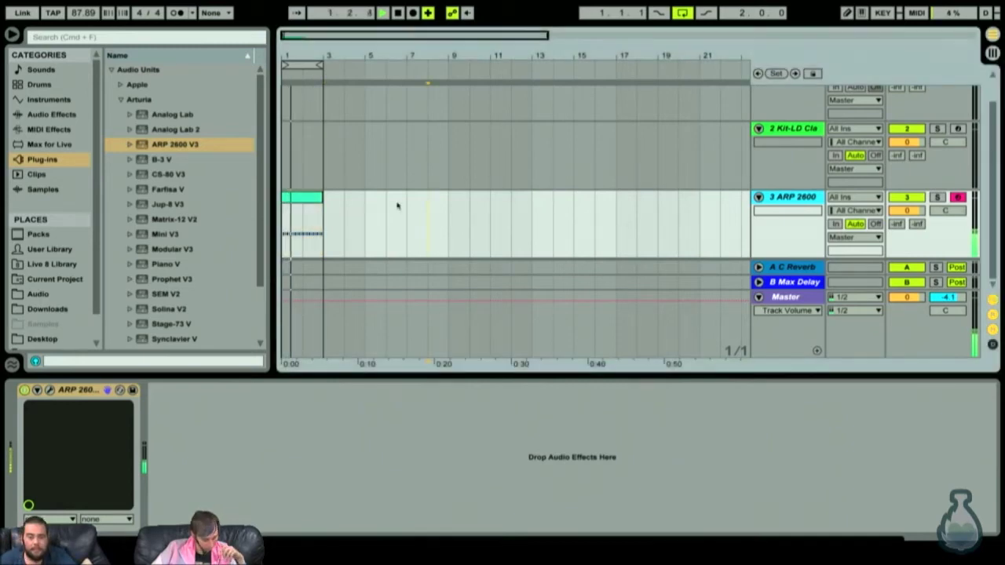
left_click(300, 156)
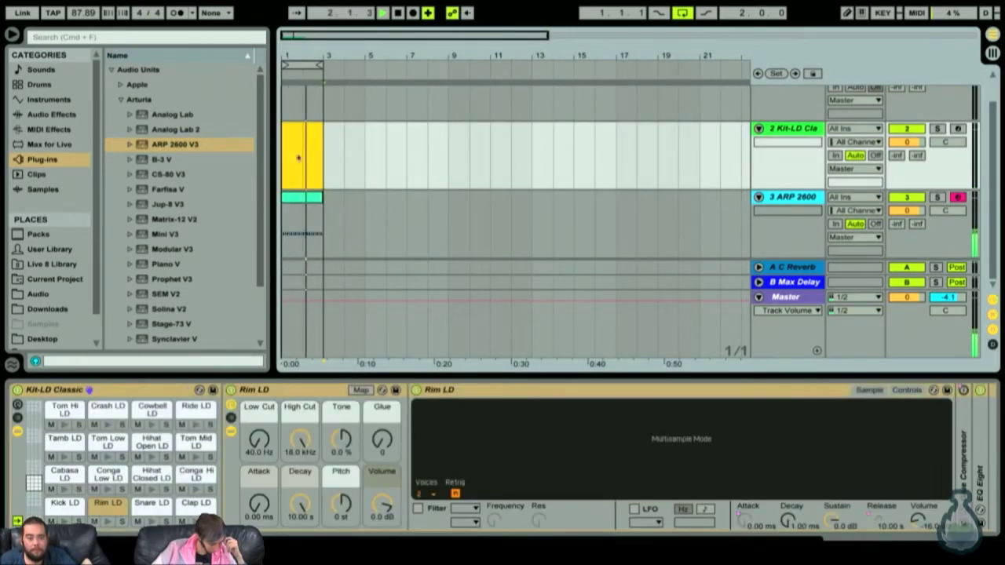
key("super+shift+m")
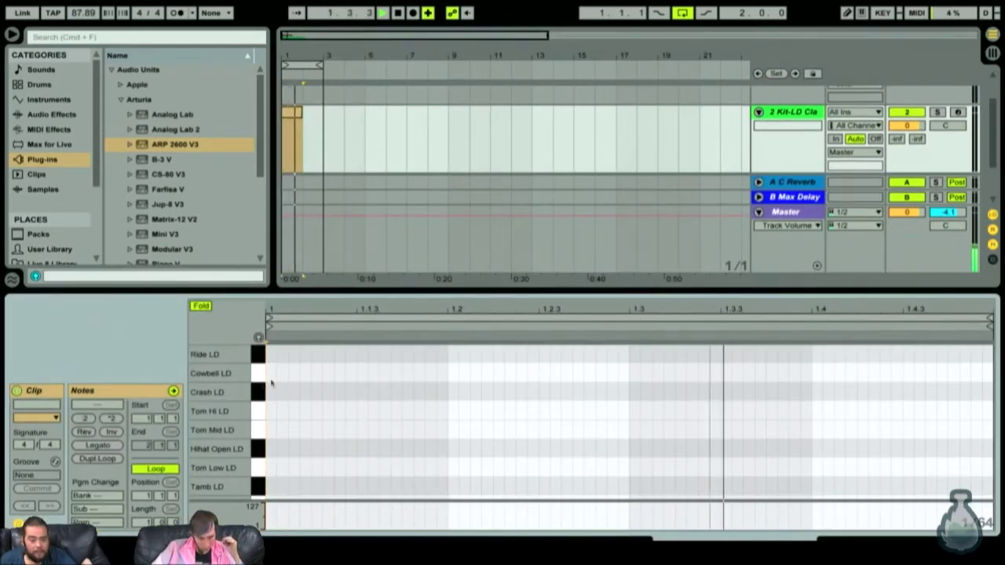
left_click(292, 116)
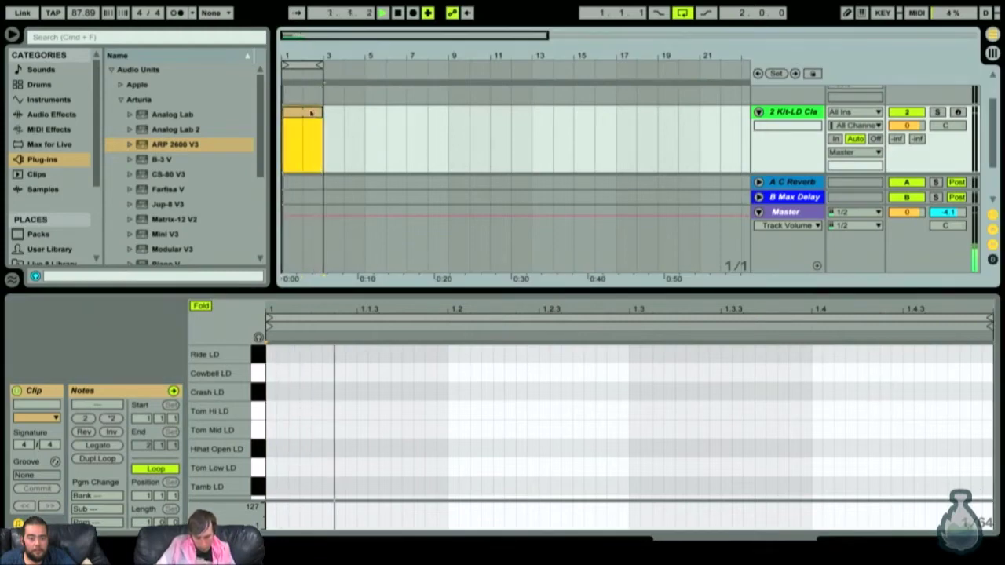
Step: Audition test Kick LD and Tom Hi LD notes in the drum clip, then remove them
left_click(314, 421)
scroll(314, 422, "down", 5)
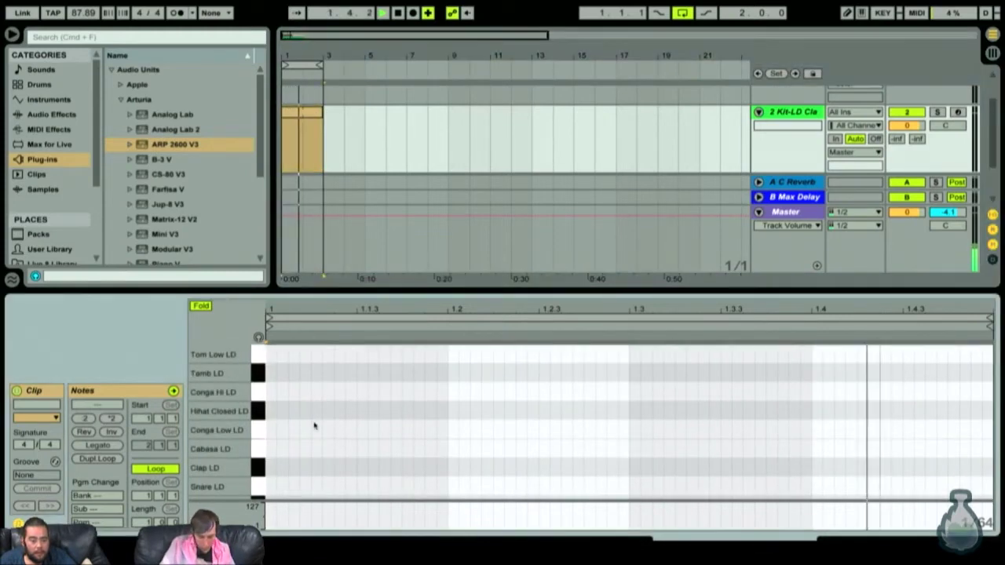
double_click(272, 490)
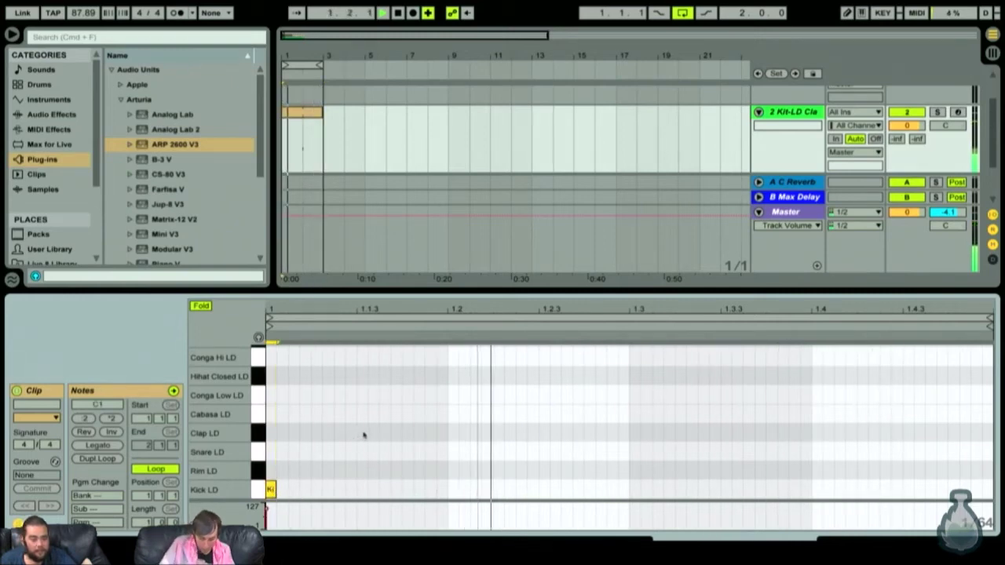
key("space")
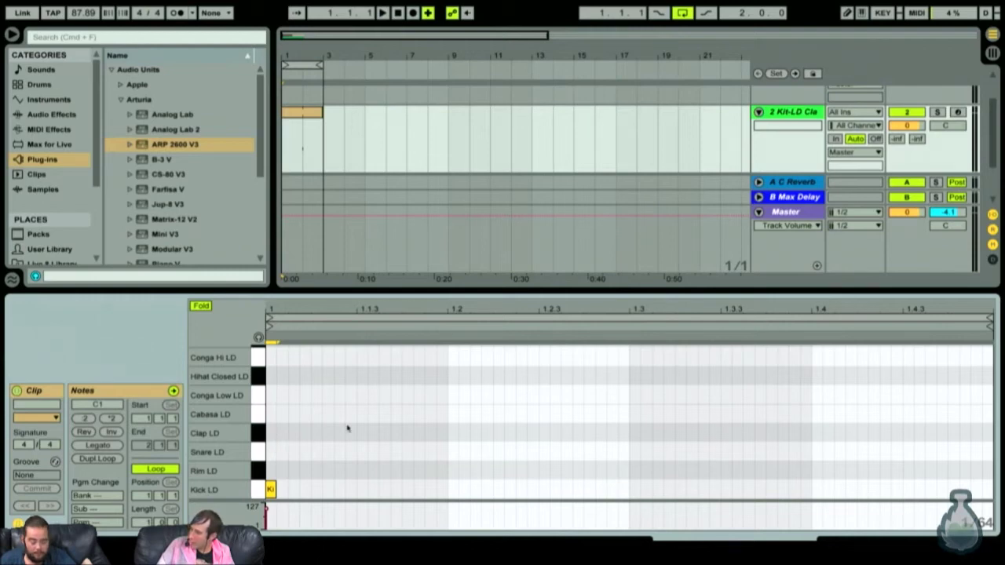
key("Delete")
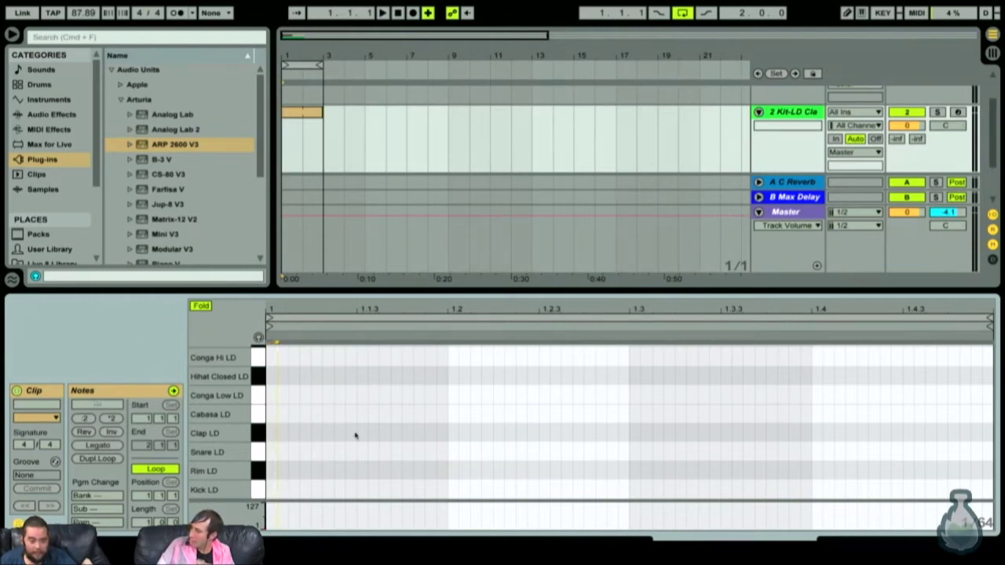
scroll(355, 436, "up", 4)
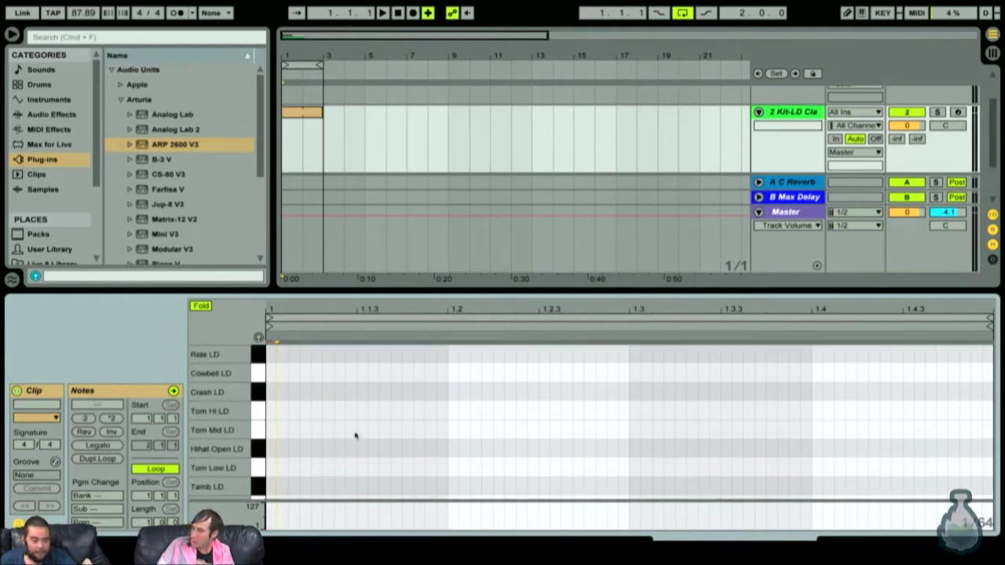
double_click(271, 411)
key("space")
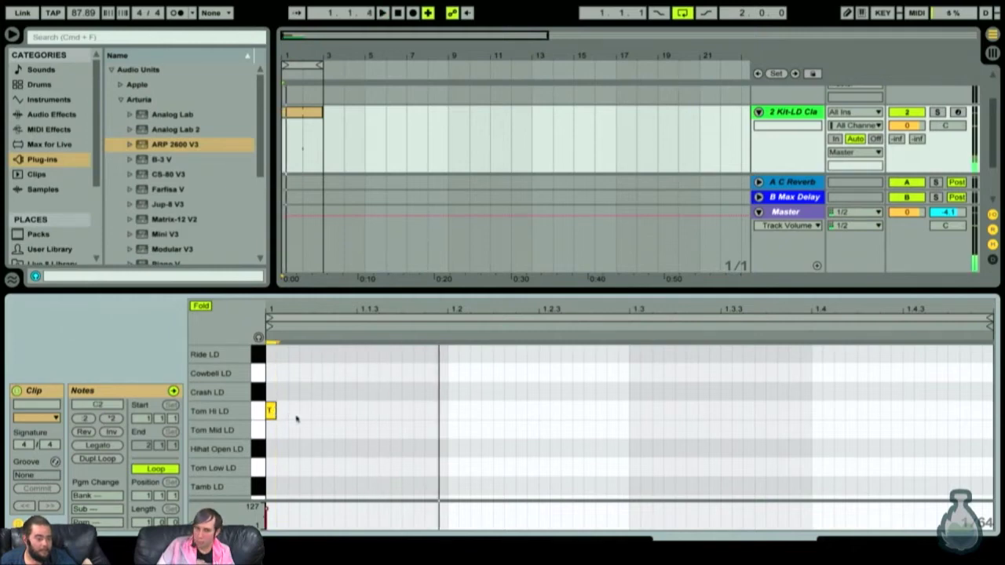
double_click(271, 410)
key("space")
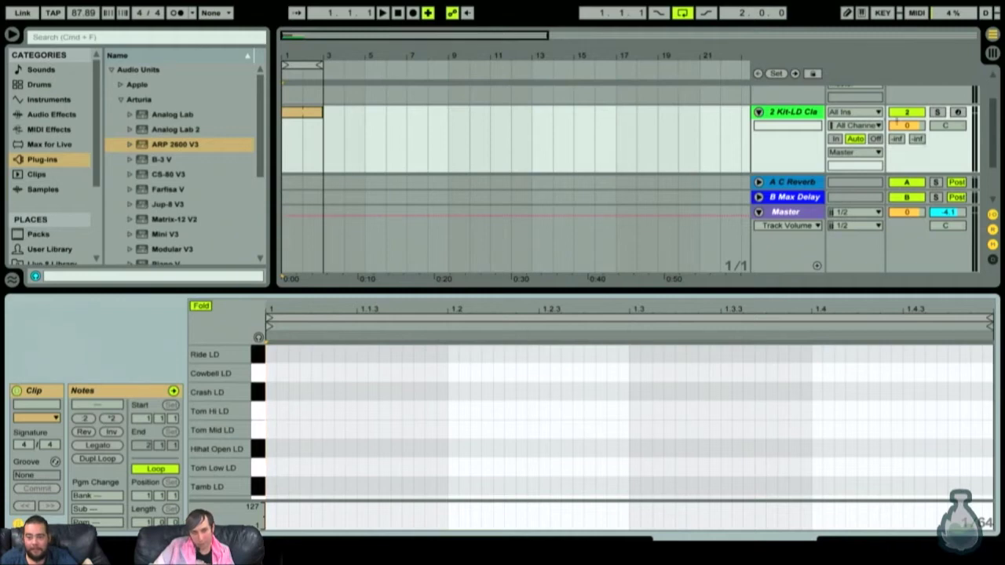
scroll(968, 193, "down", 2)
scroll(950, 159, "up", 2)
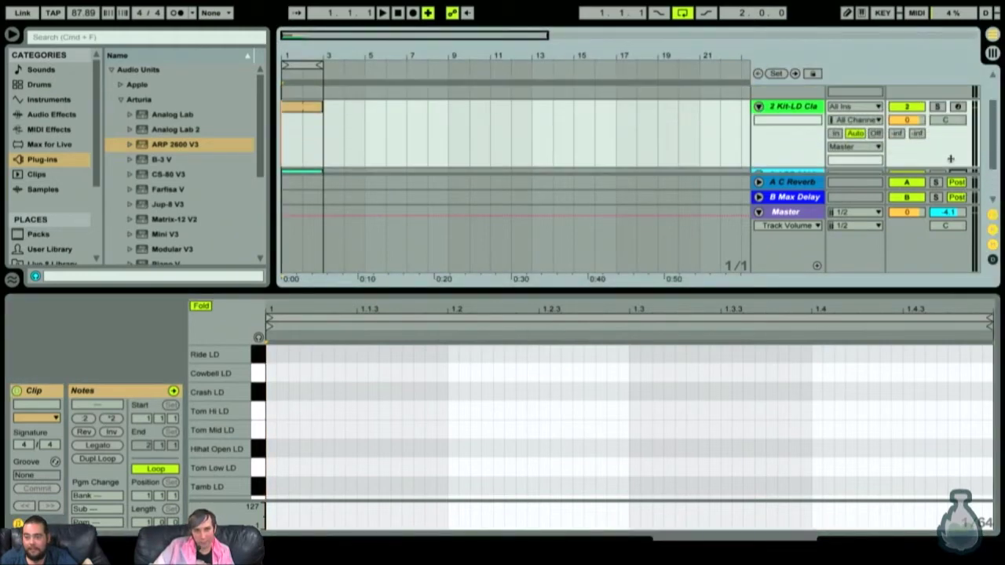
Step: Arm the Kit-LD track, show its drum rack, and open the clip's note editor
left_click(958, 107)
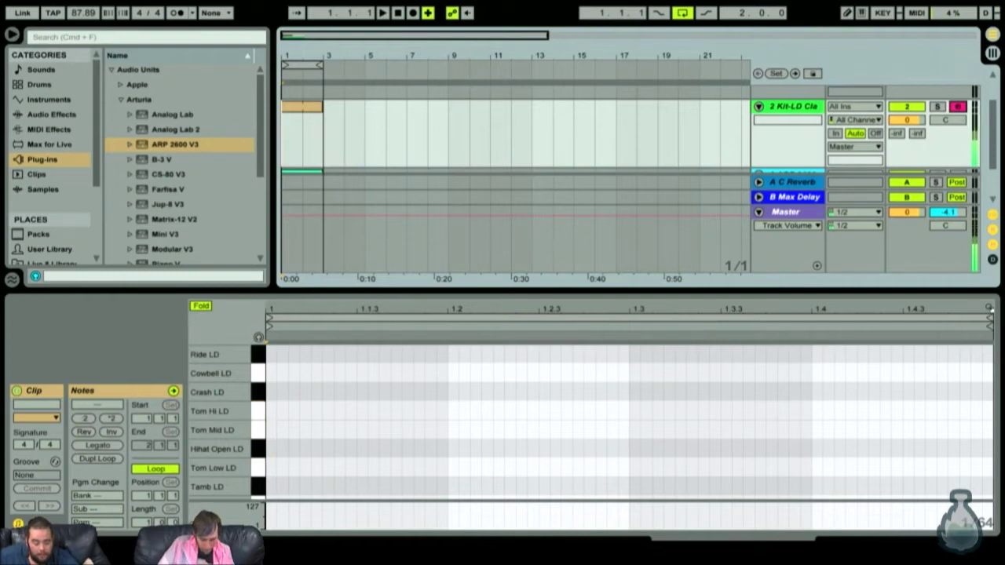
key("shift+Tab")
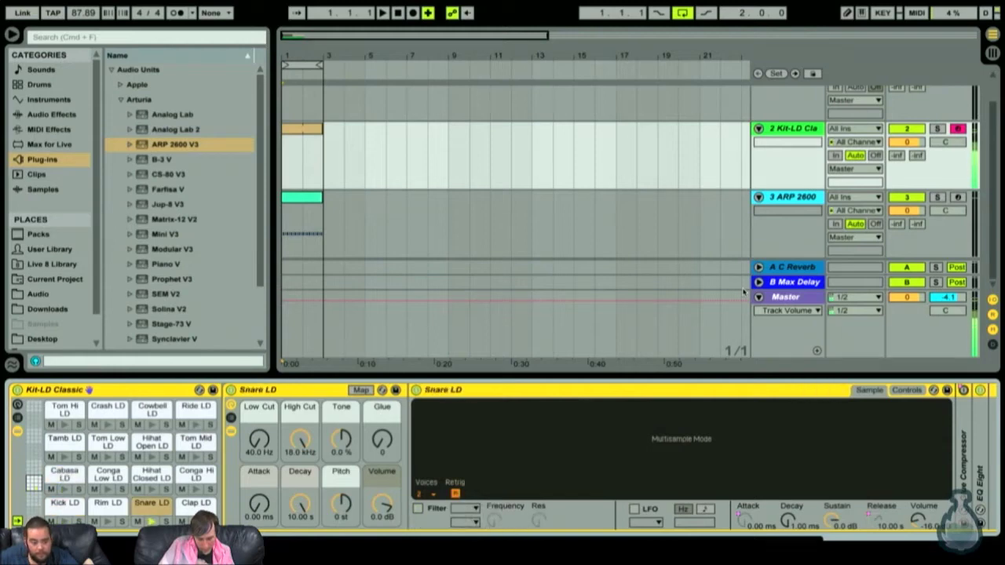
double_click(298, 134)
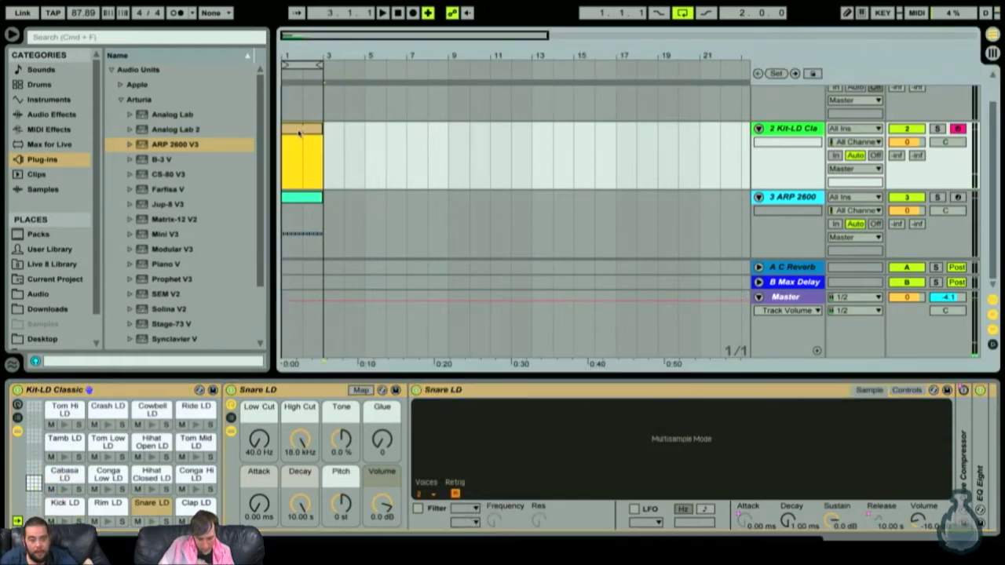
scroll(320, 422, "down", 3)
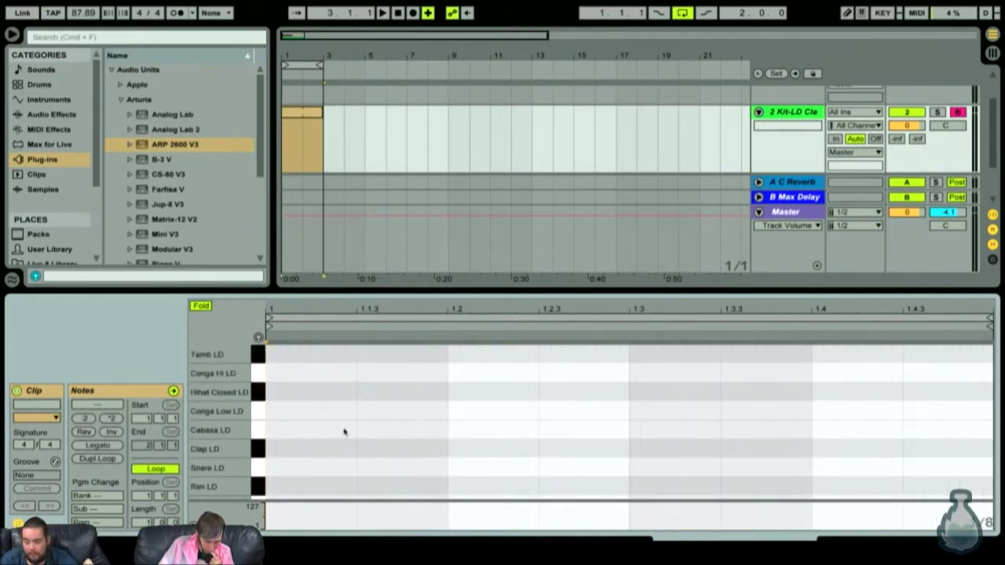
scroll(344, 432, "down", 1)
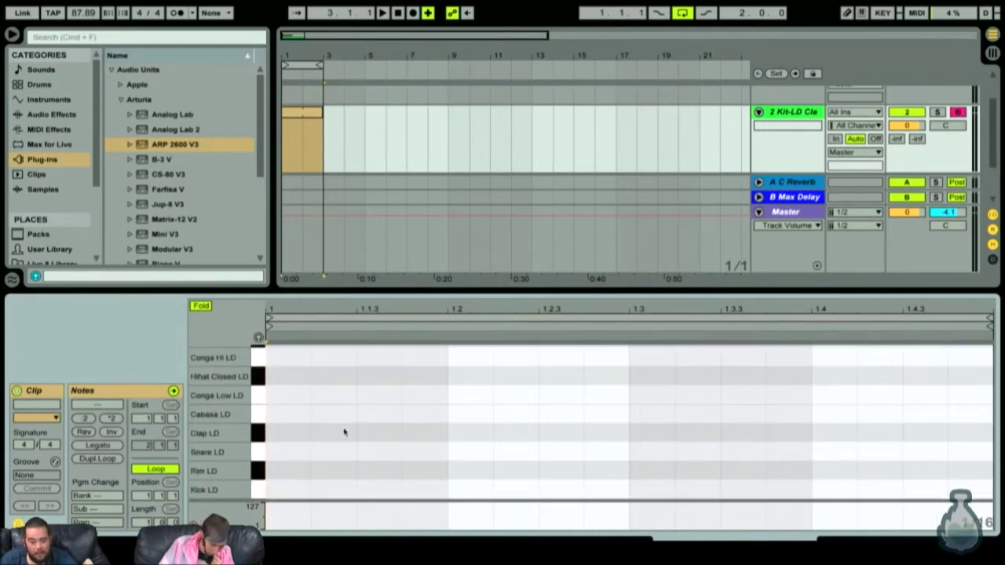
Step: Program Kick LD on beats 1 and 3 and Snare LD on 2 and 4, then select the 3 ARP 2600 track
double_click(283, 491)
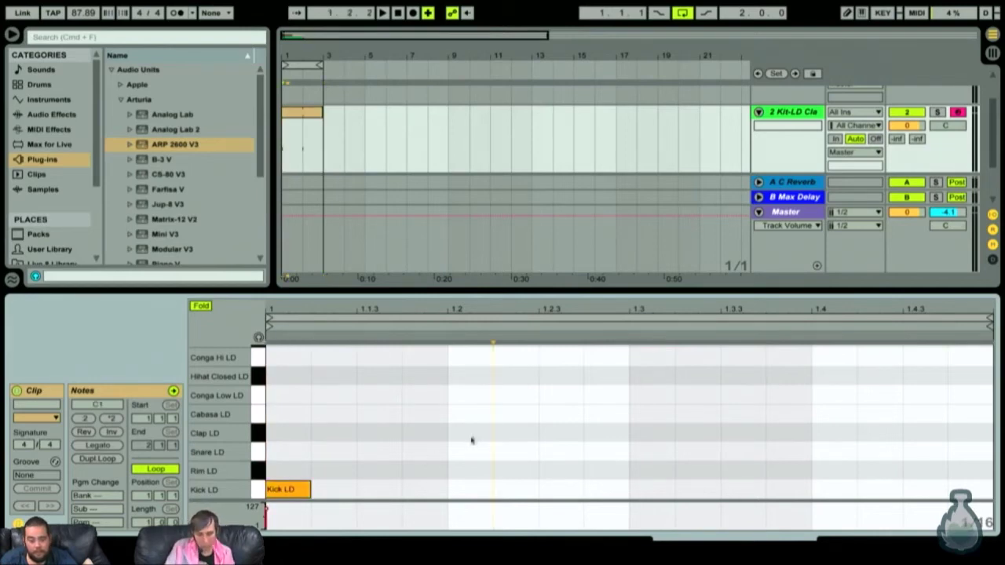
double_click(476, 452)
double_click(653, 489)
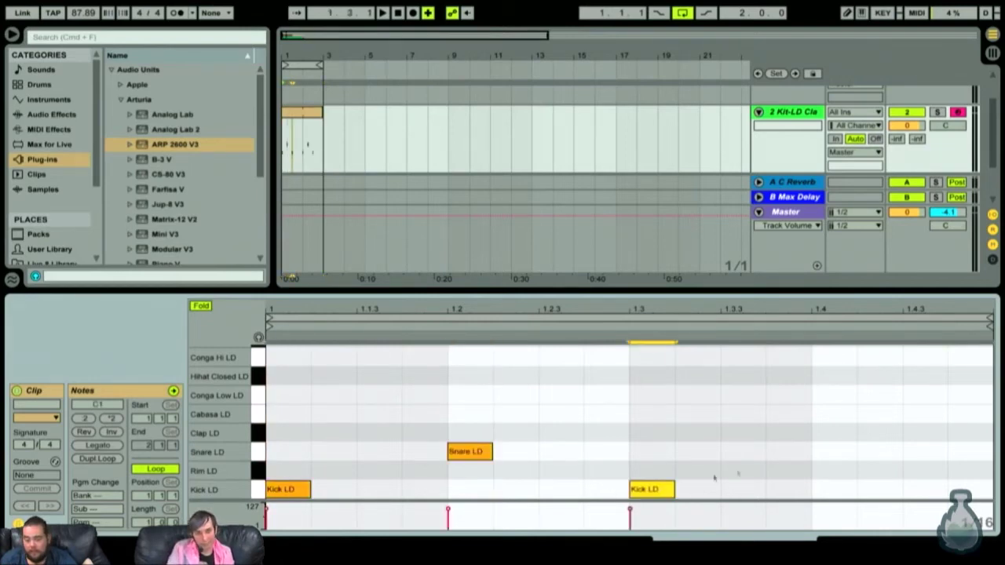
double_click(827, 452)
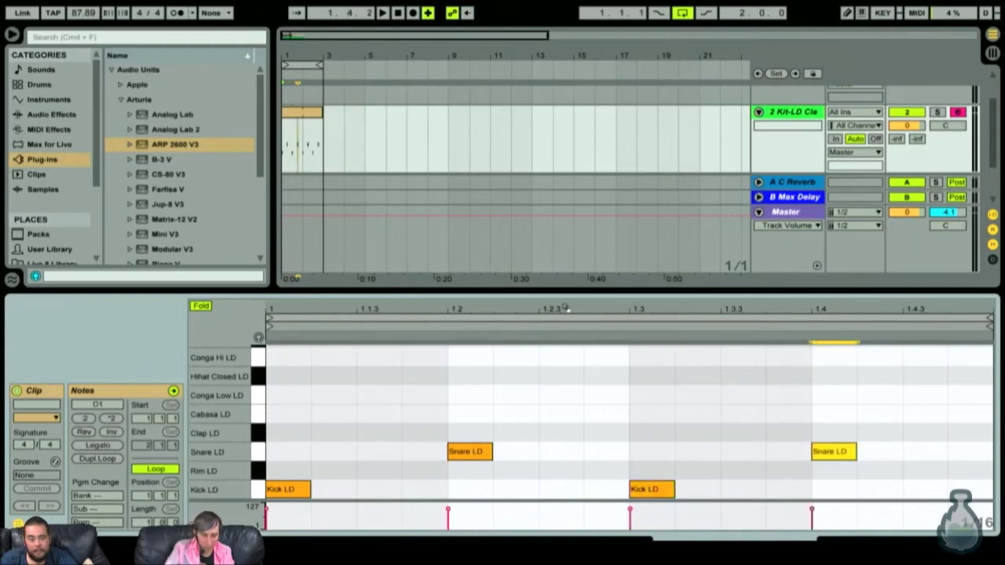
key("space")
scroll(568, 117, "down", 2)
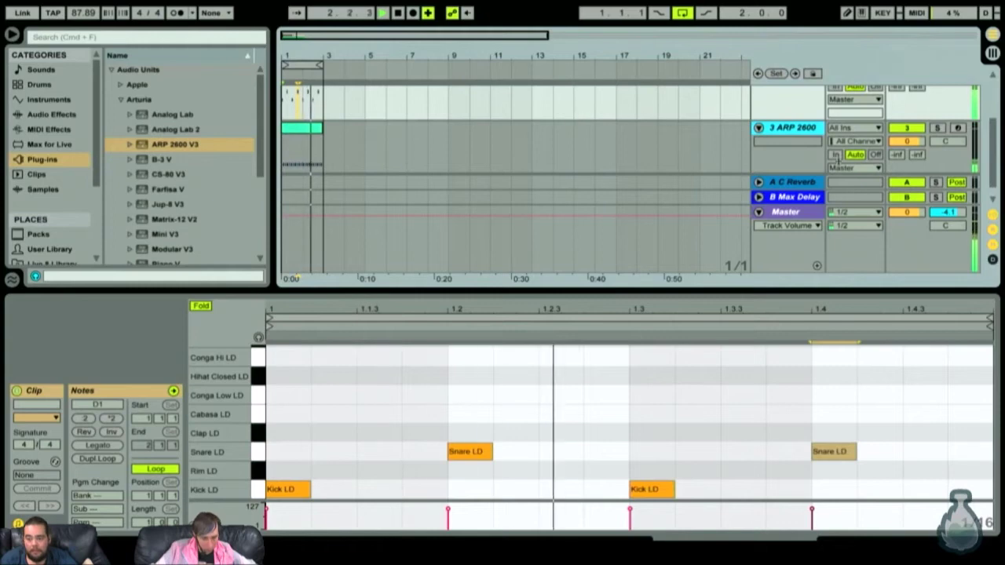
scroll(569, 117, "up", 2)
scroll(569, 126, "down", 2)
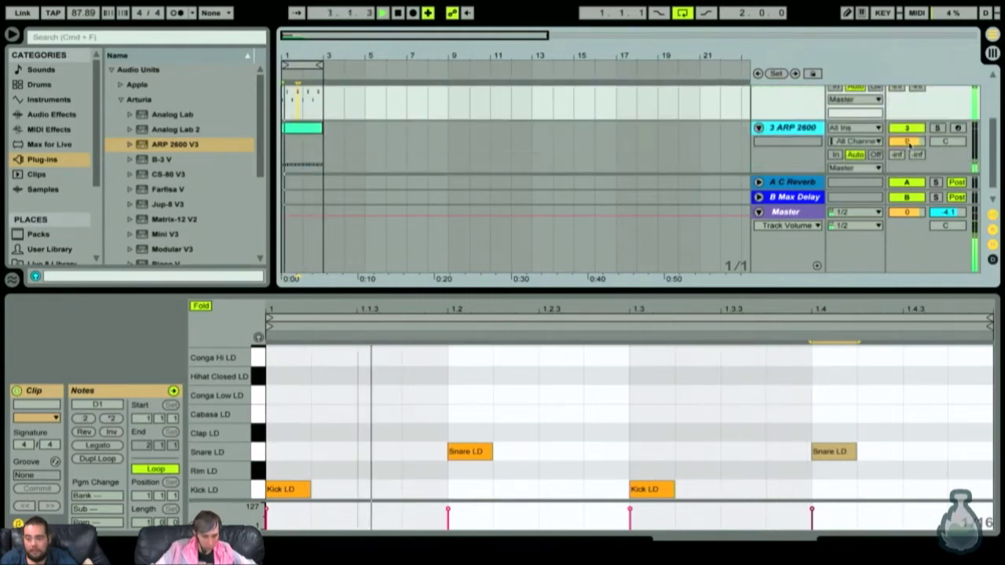
left_click(635, 131)
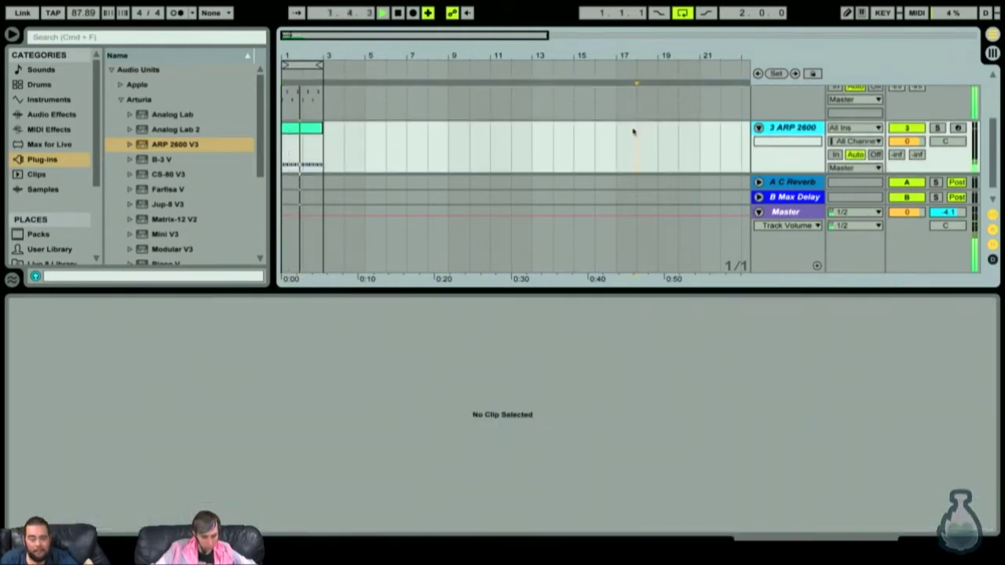
Step: Show the ARP 2600 device chain, open and close the ARP 2600 V3 window, and set an insert point
key("shift+Tab")
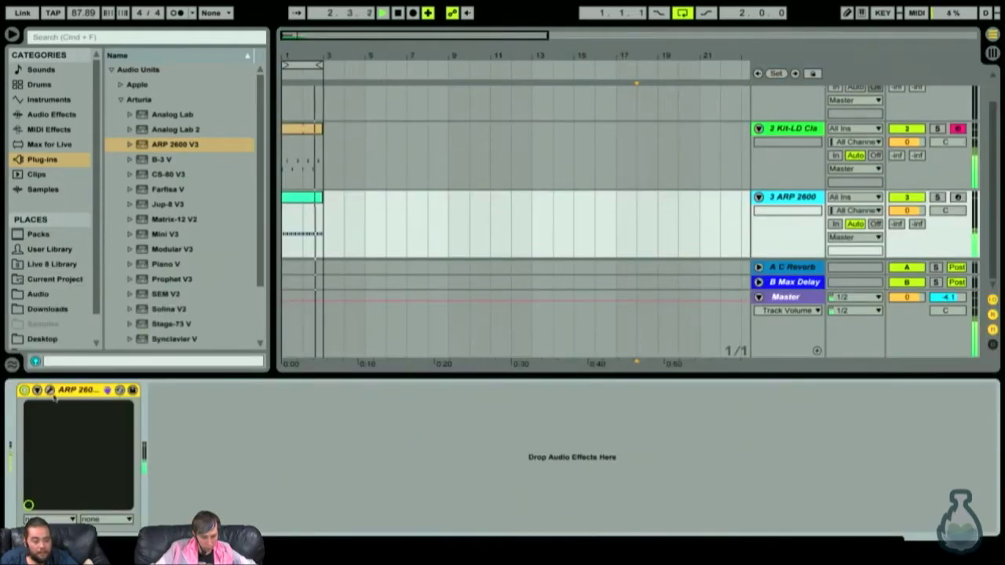
left_click(49, 389)
scroll(598, 340, "up", 5)
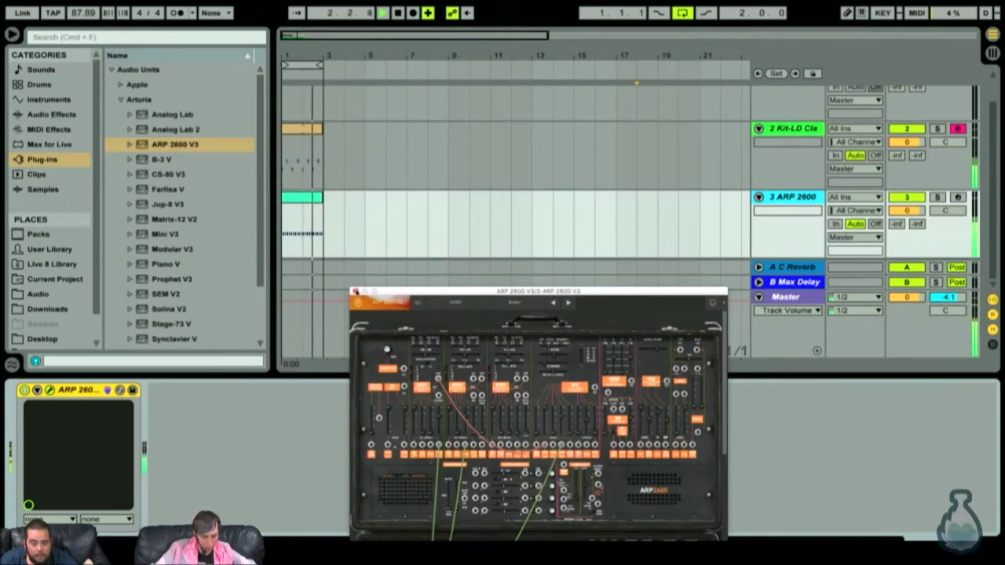
left_click(355, 291)
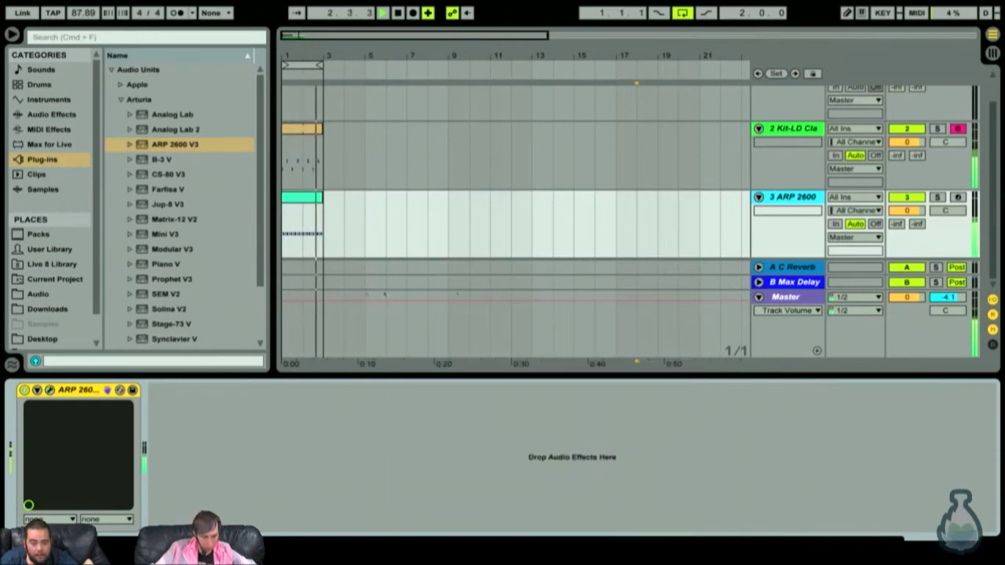
left_click(659, 231)
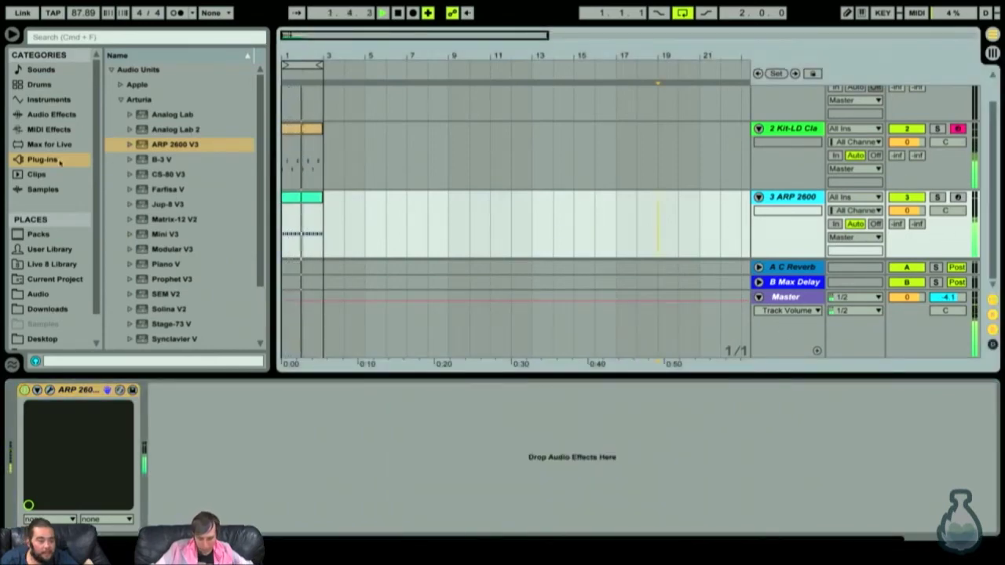
Step: Insert Saturator from Audio Effects after the ARP 2600 with Drive at 8.00 dB, then open the Kit-LD notes
left_click(36, 118)
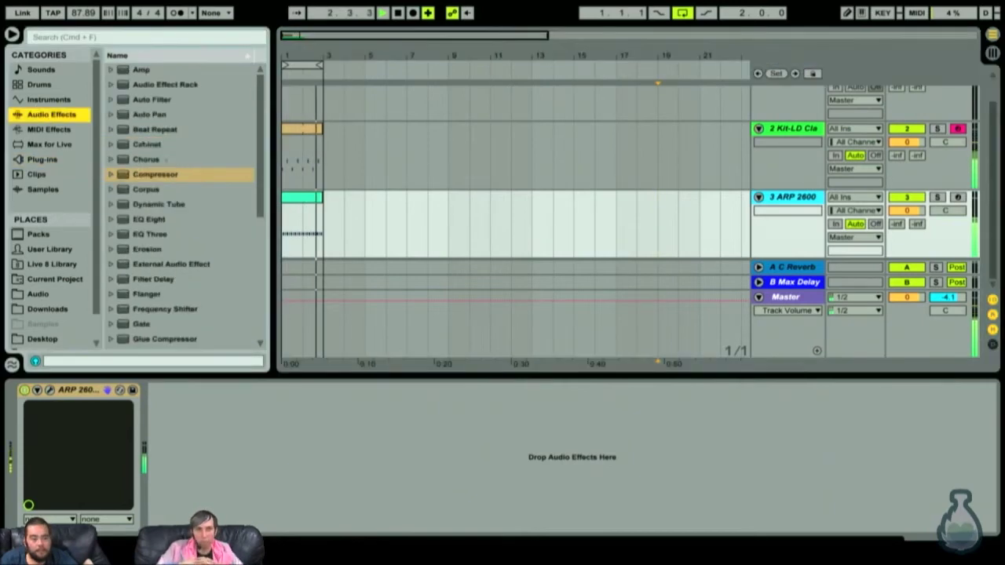
scroll(192, 237, "down", 1)
scroll(161, 284, "down", 3)
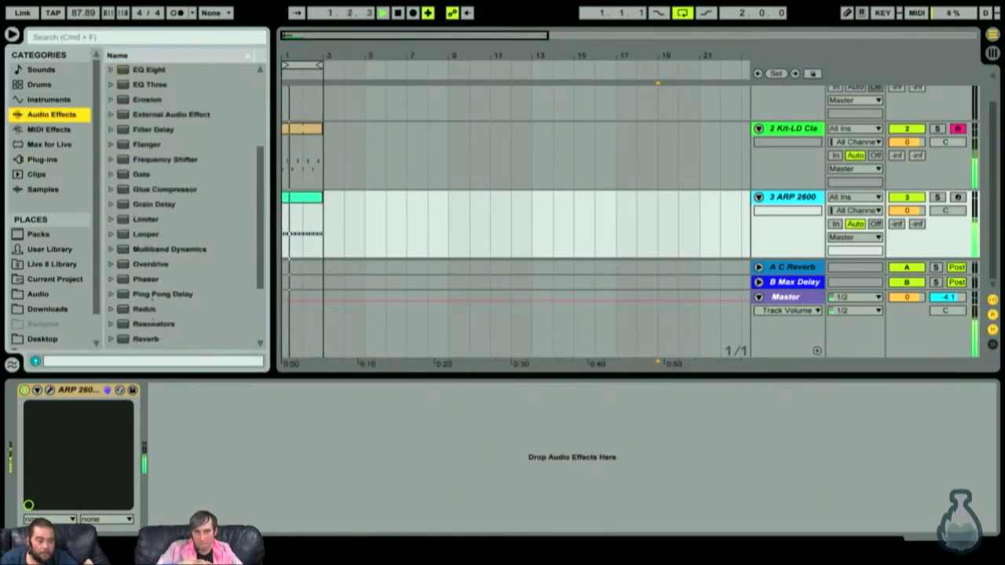
scroll(151, 298, "down", 3)
left_click(138, 256)
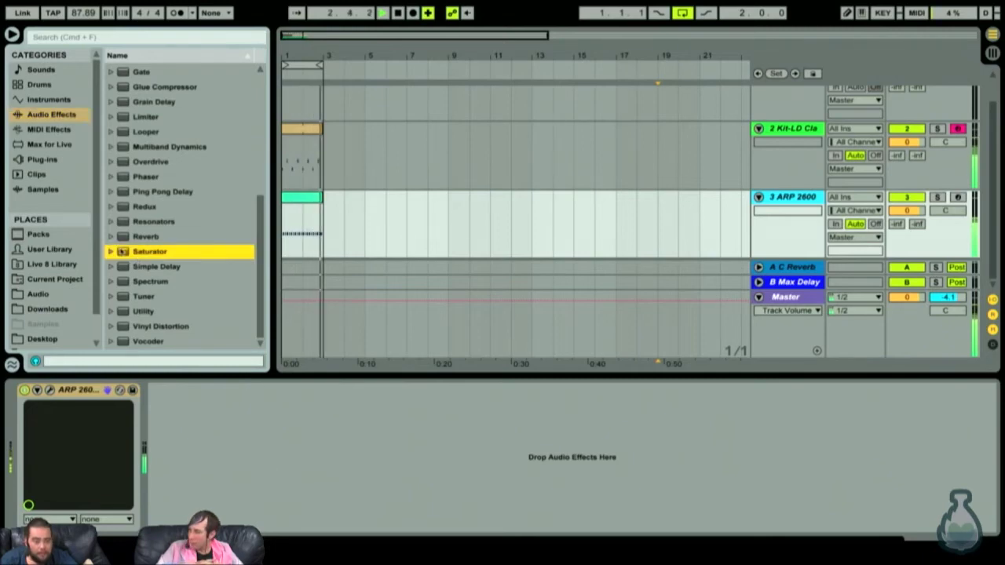
left_click_drag(223, 305, 259, 445)
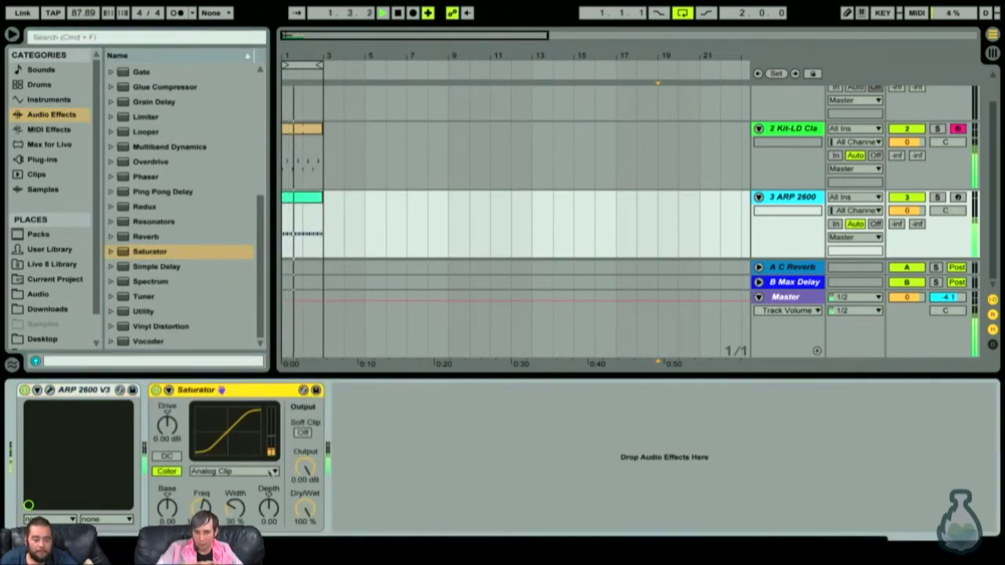
left_click_drag(167, 425, 168, 406)
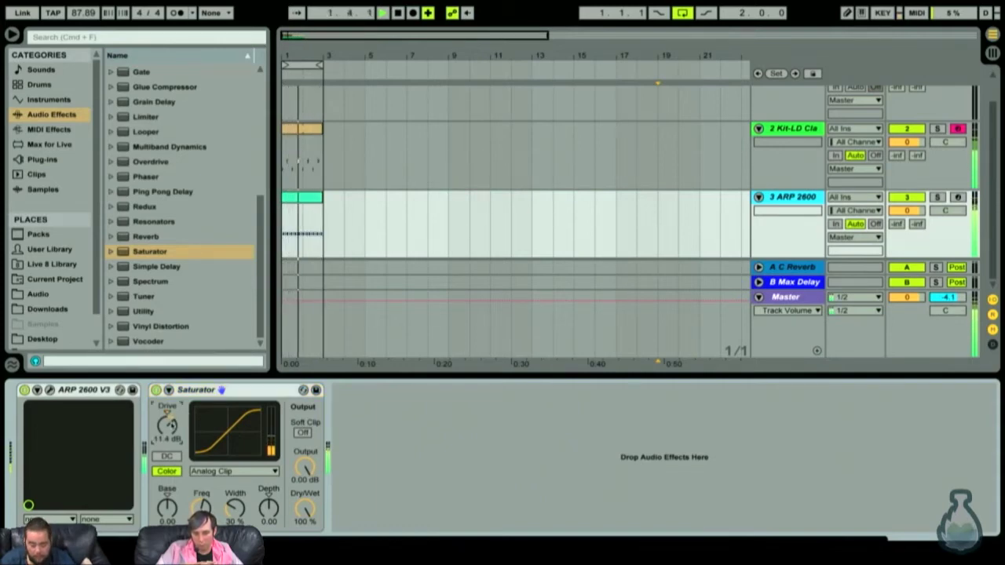
left_click_drag(167, 425, 168, 430)
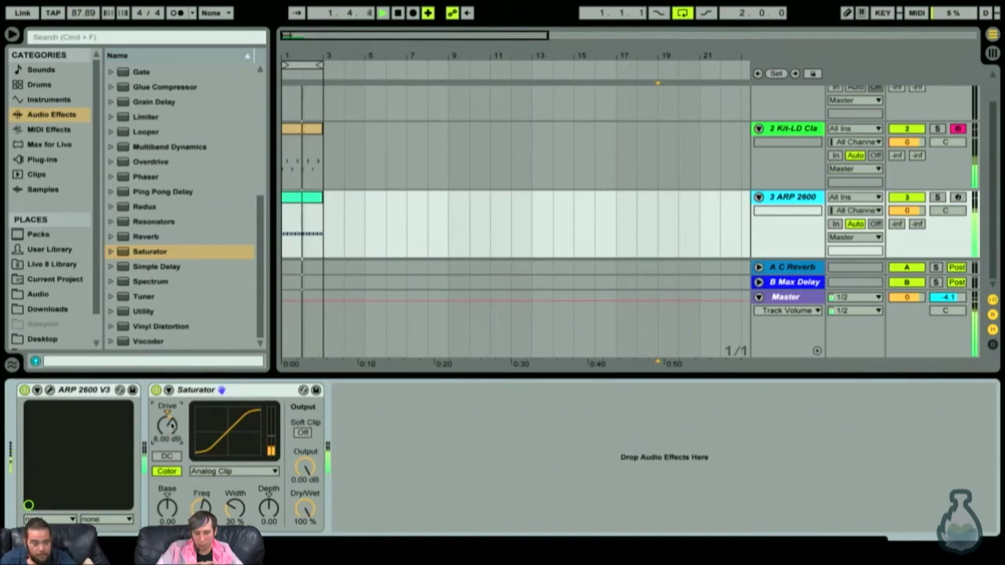
double_click(303, 140)
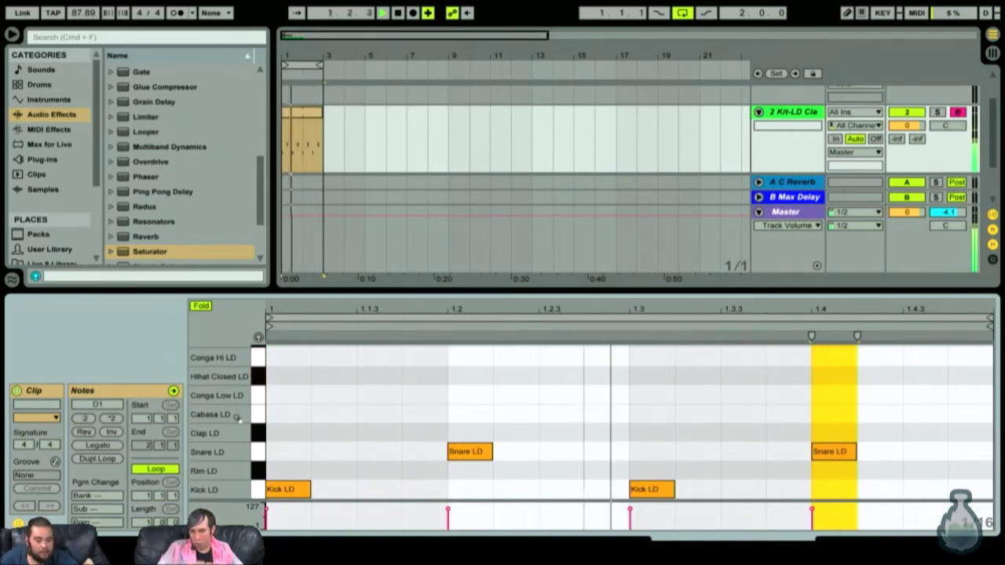
Step: Bring back the Kit-LD Classic rack and lower the Kick LD High Cut to 2.23 kHz
left_click(285, 383)
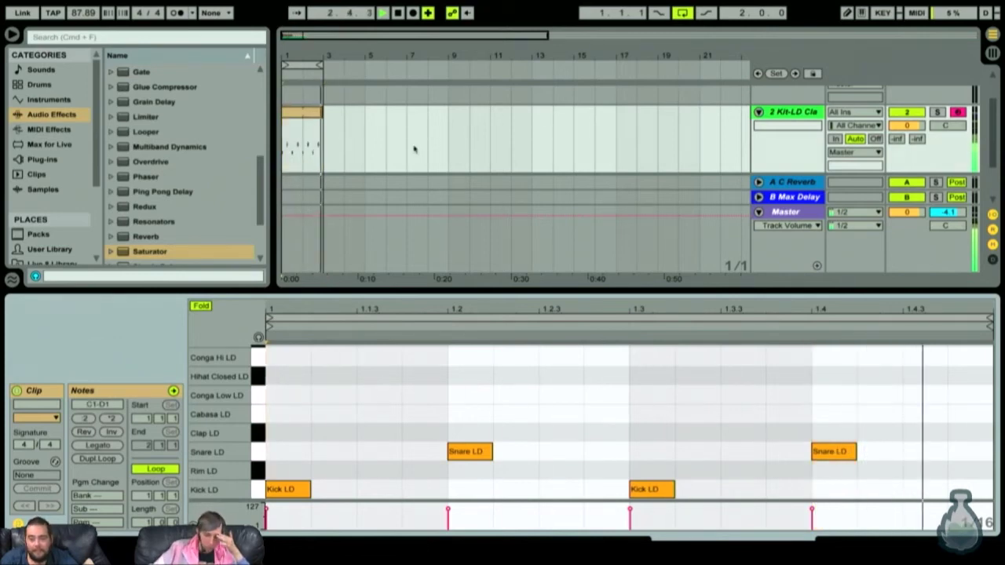
key("ctrl+z")
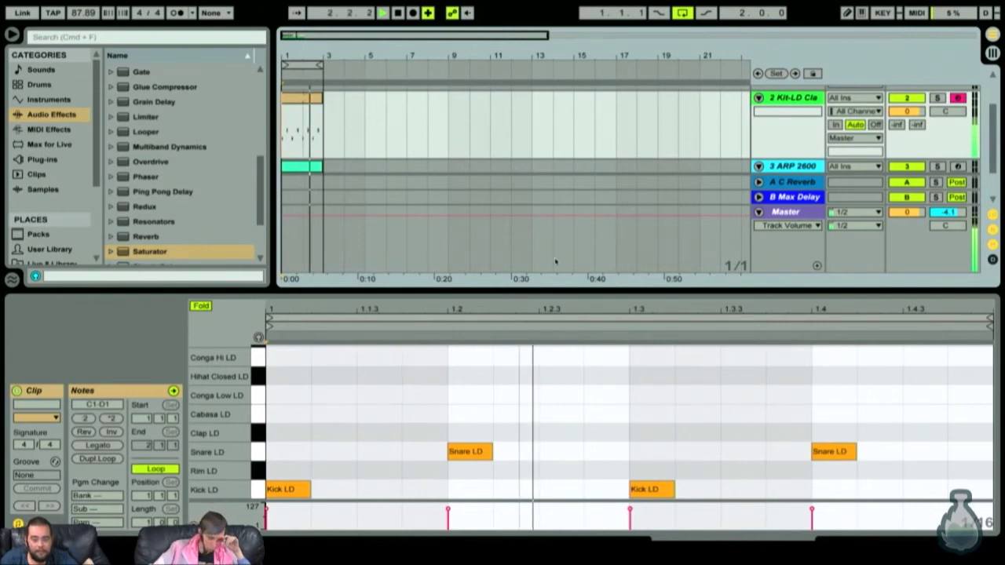
key("ctrl+z")
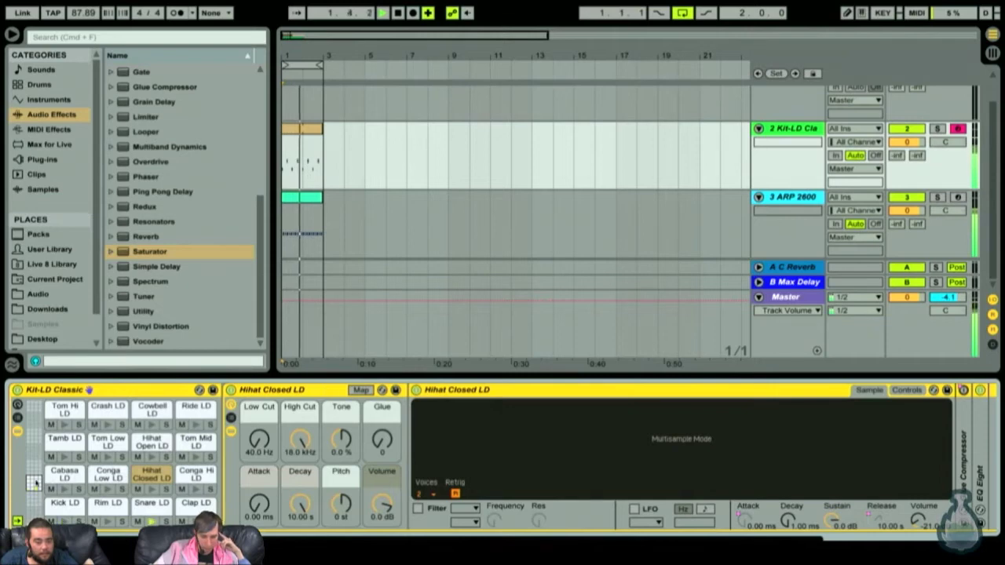
left_click(77, 506)
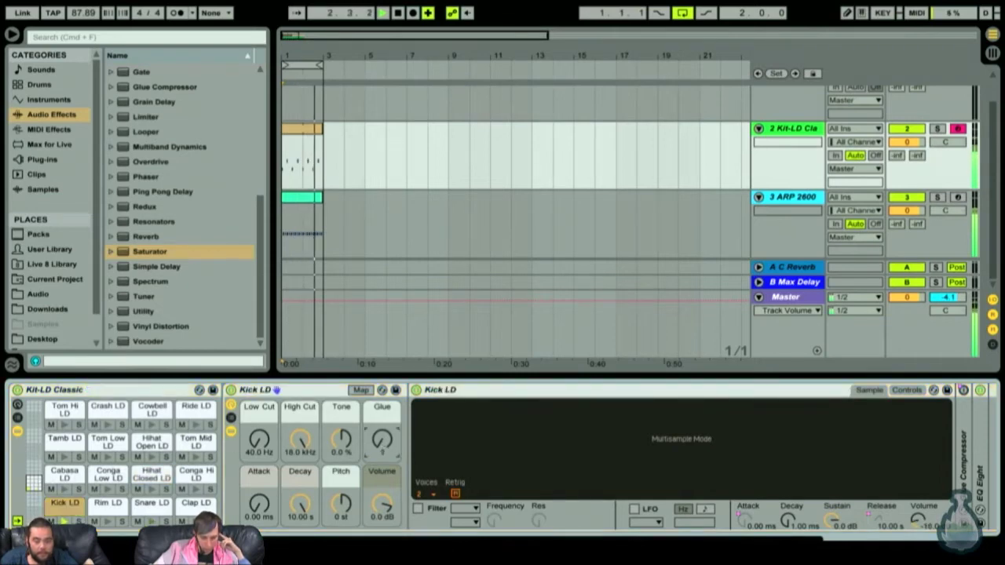
left_click(305, 448)
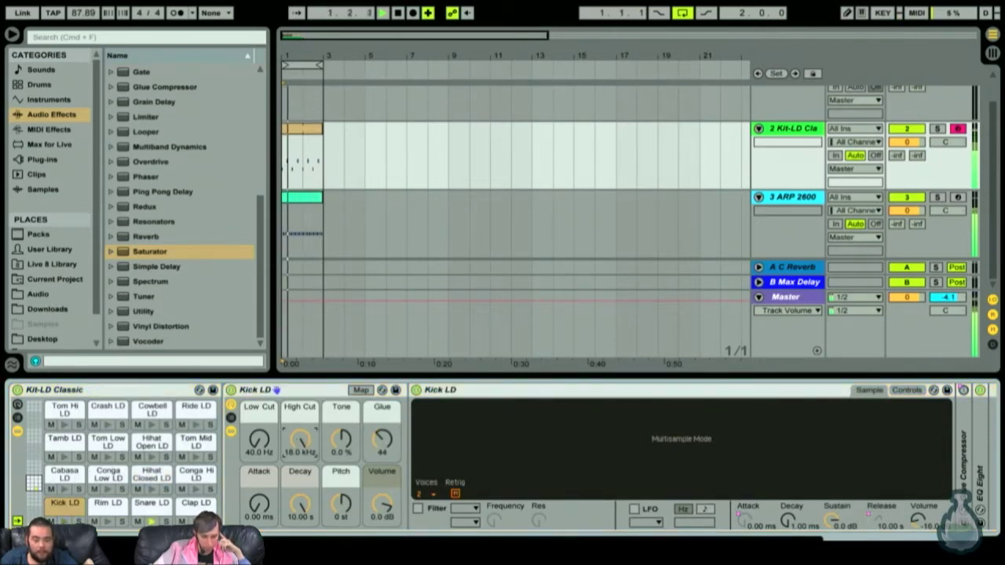
left_click_drag(305, 447, 304, 479)
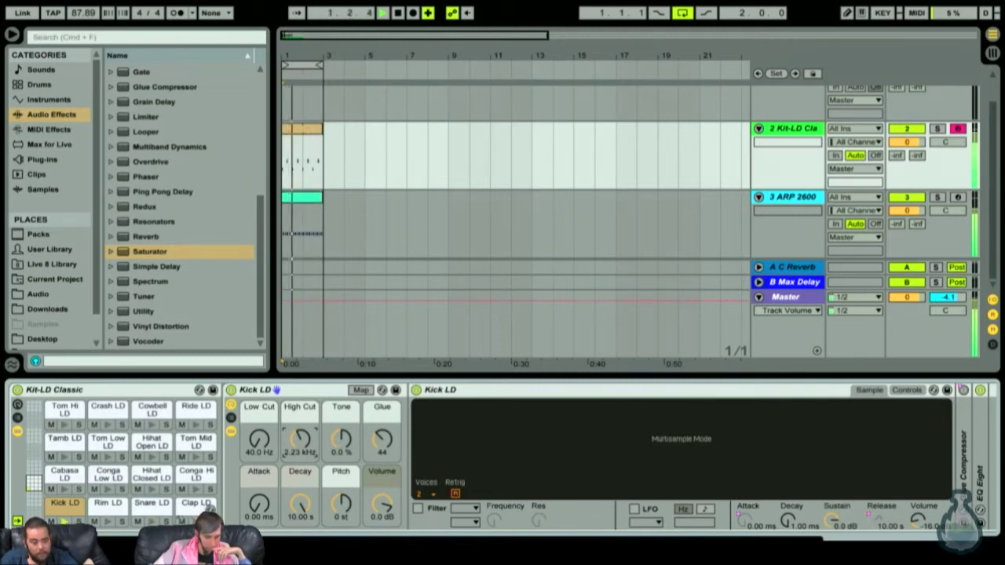
Step: Shorten the Snare LD decay to 210 ms and reopen the Kit-LD clip's note editor
left_click(148, 507)
left_click_drag(302, 501, 302, 541)
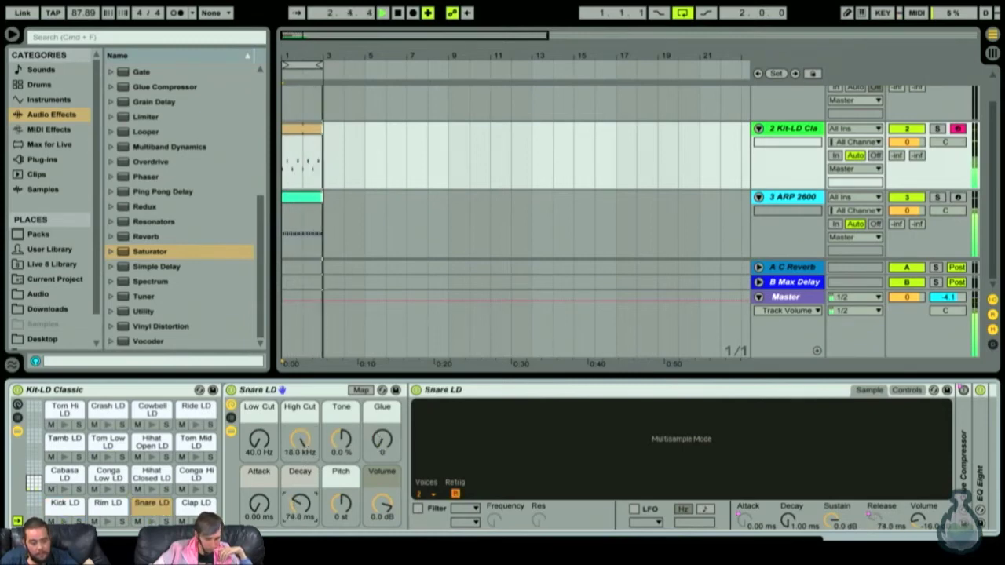
left_click(77, 508)
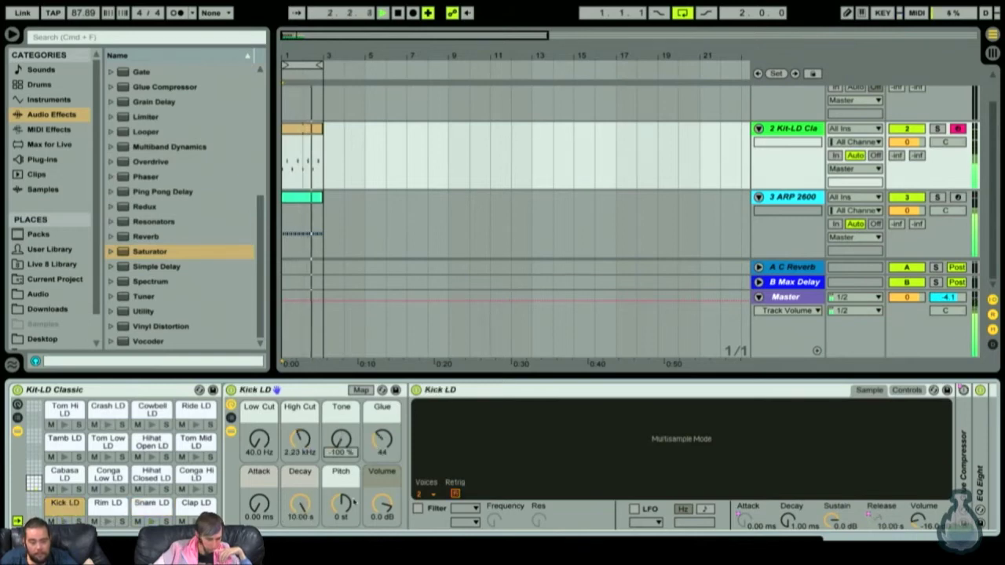
left_click(154, 507)
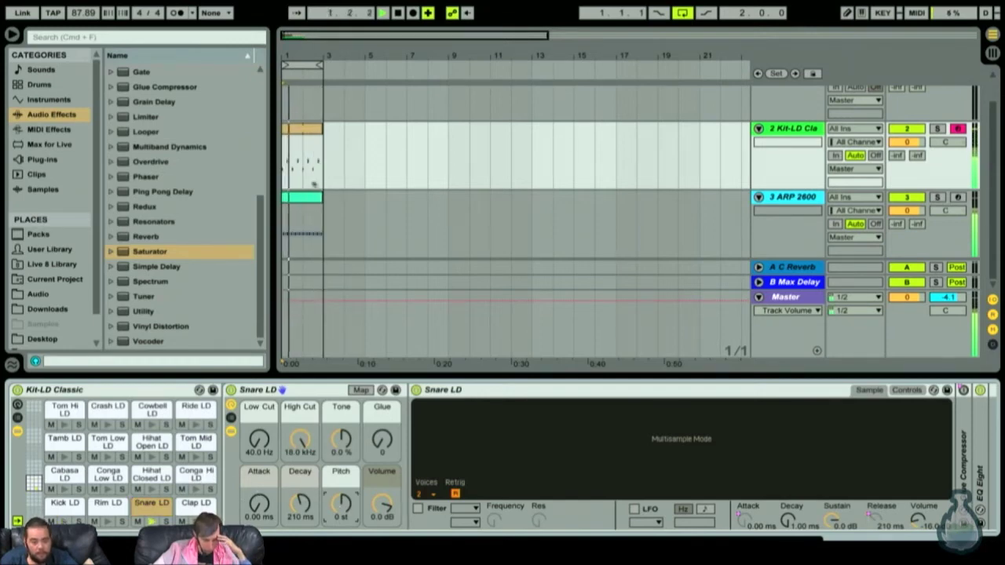
double_click(305, 136)
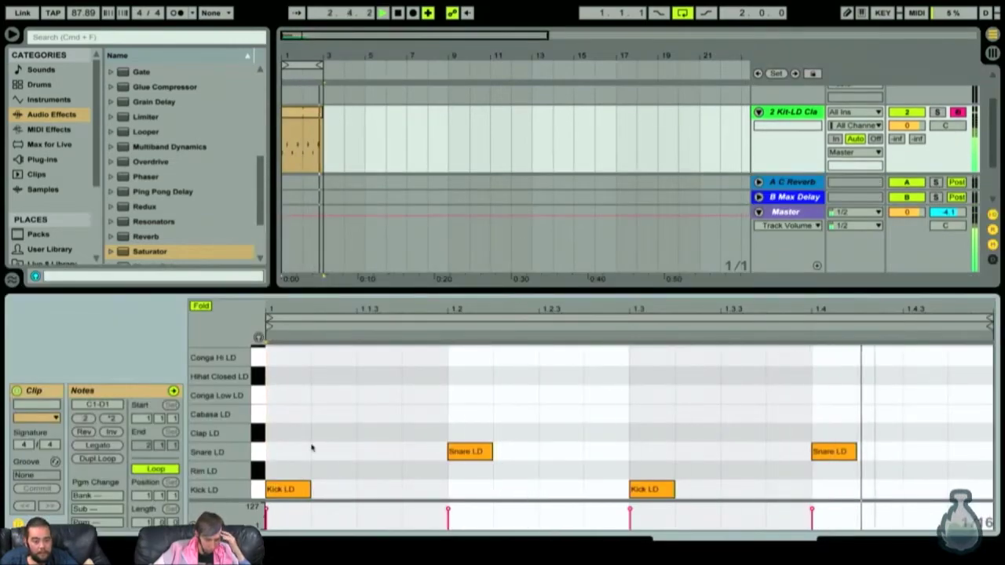
scroll(311, 448, "up", 3)
Step: Place two Hihat Closed LD notes and one Hihat Open LD note at the clip start, then audition them
scroll(311, 448, "down", 1)
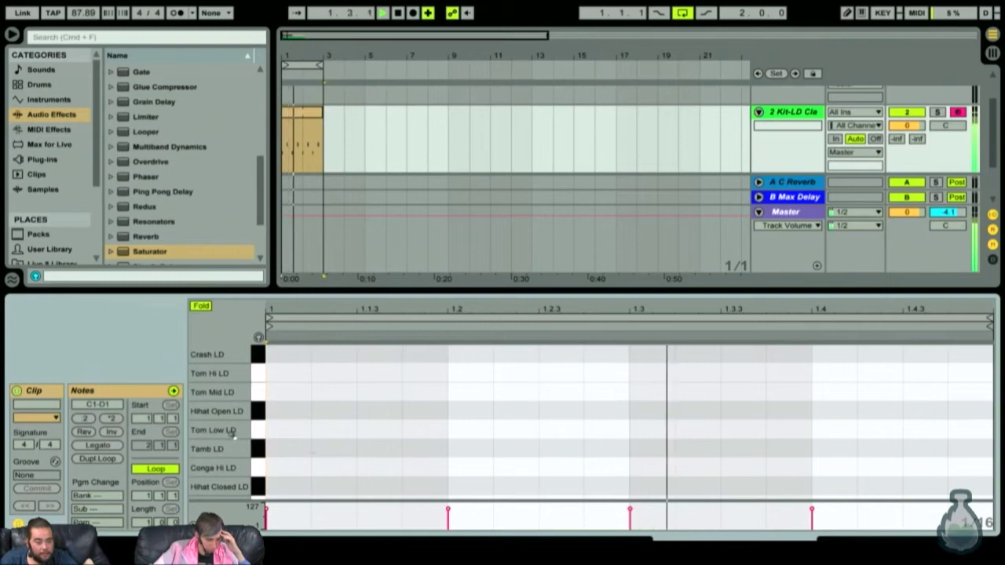
scroll(287, 478, "down", 2)
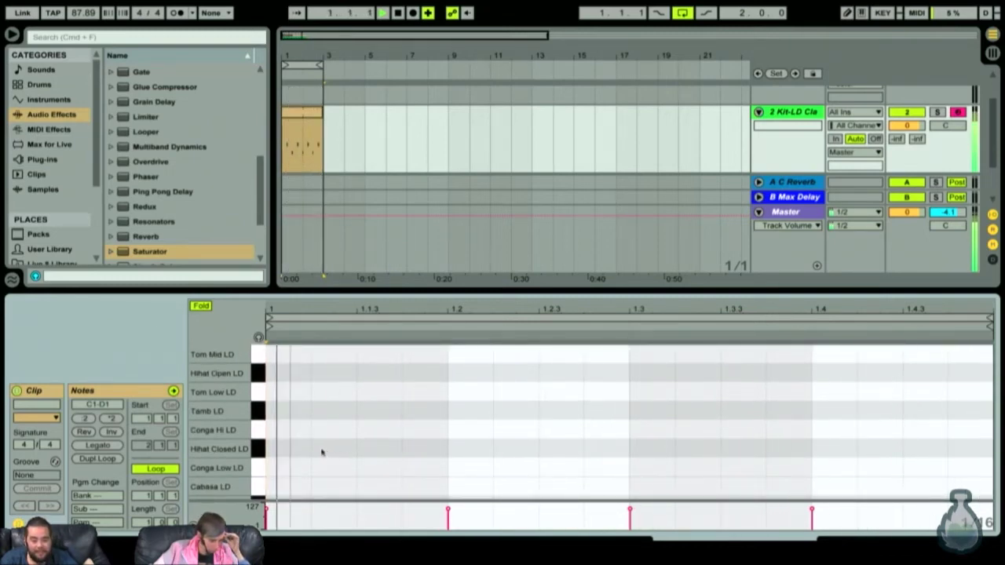
double_click(298, 447)
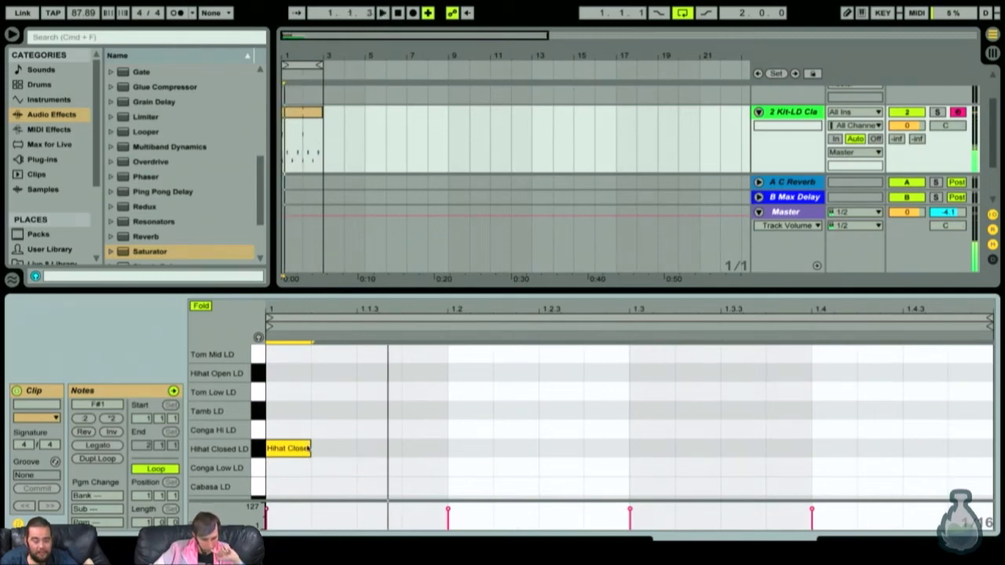
double_click(308, 449)
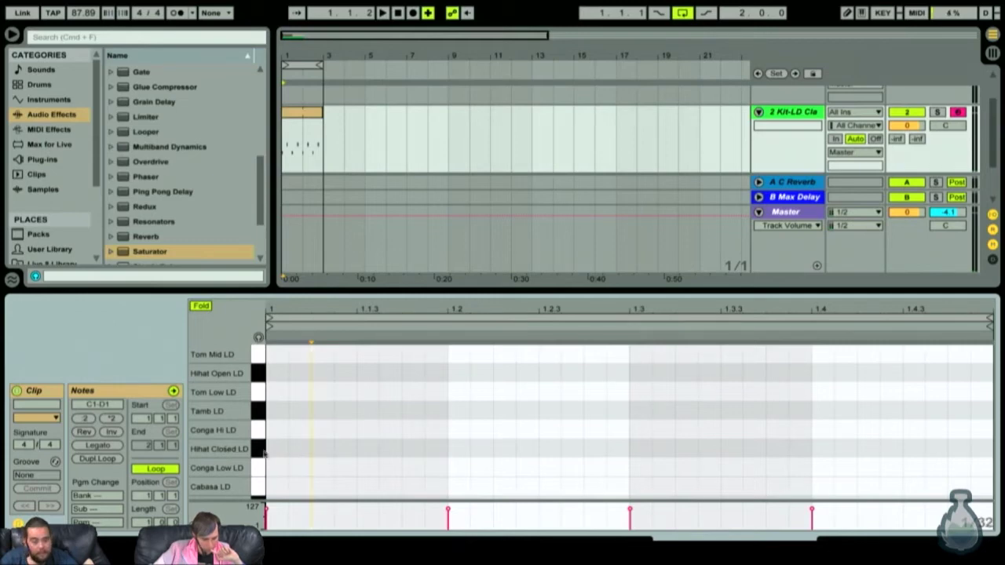
double_click(283, 452)
double_click(330, 454)
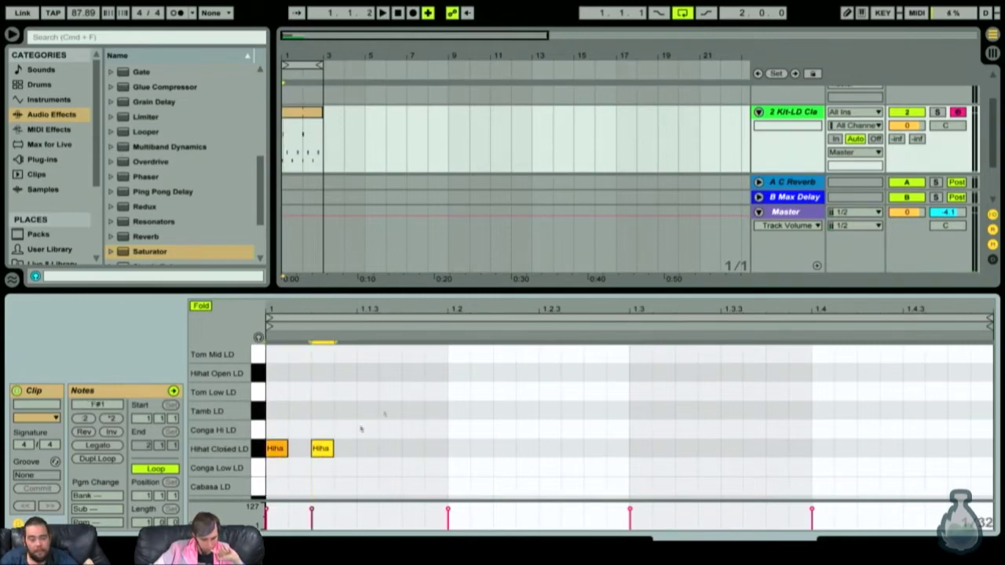
double_click(368, 374)
mouse_move(368, 378)
left_mouse_down()
mouse_move(348, 379)
mouse_move(374, 375)
left_mouse_up()
key("space")
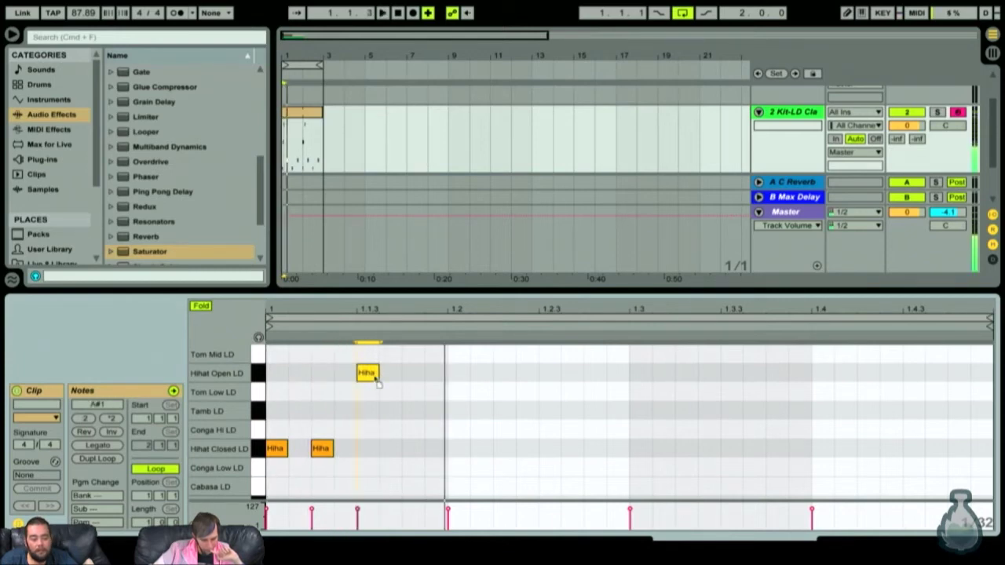
key("space")
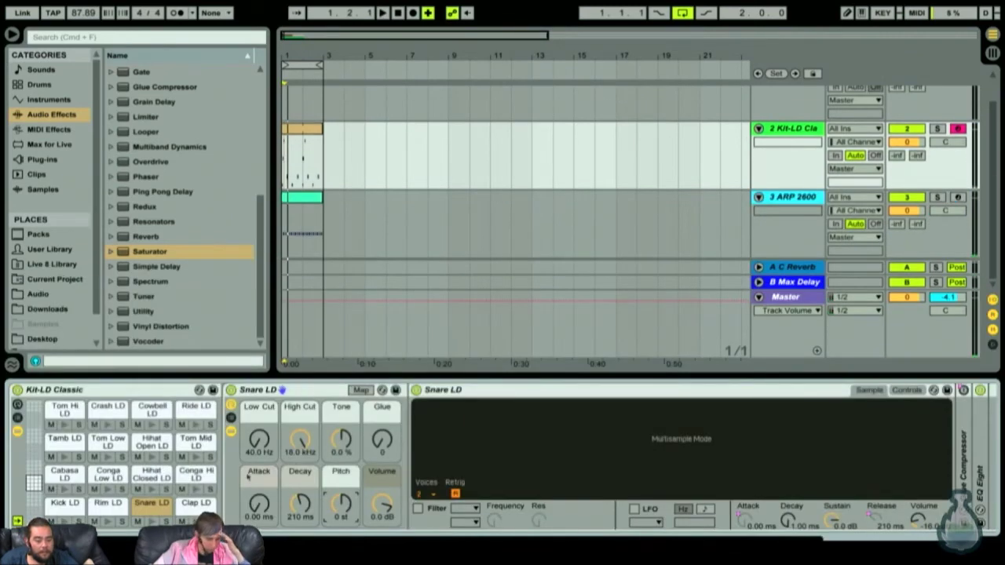
Step: Audition the beat while checking the Hihat Open LD and Hihat Closed LD pad settings, then reopen the clip notes
key("space")
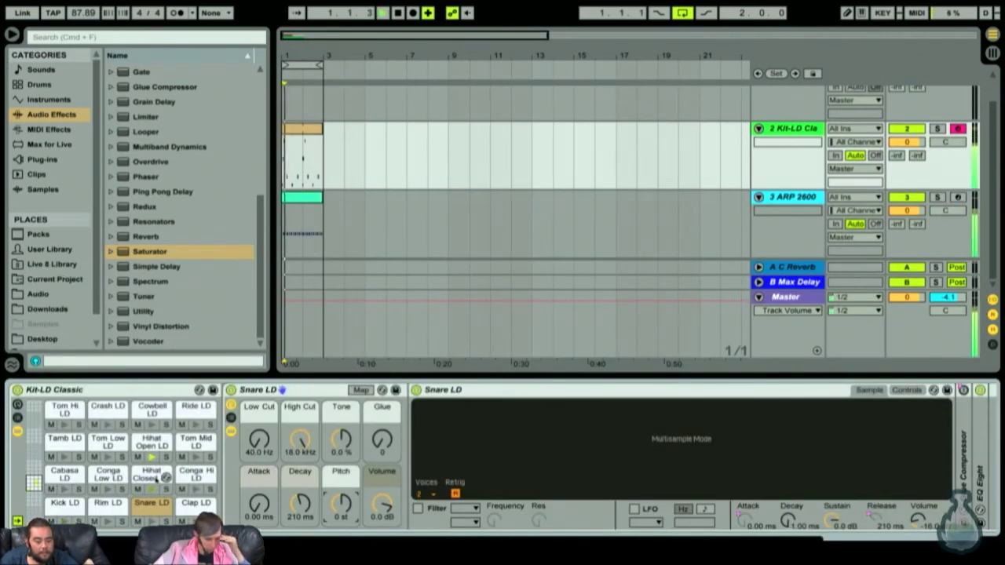
left_click(150, 443)
key("space")
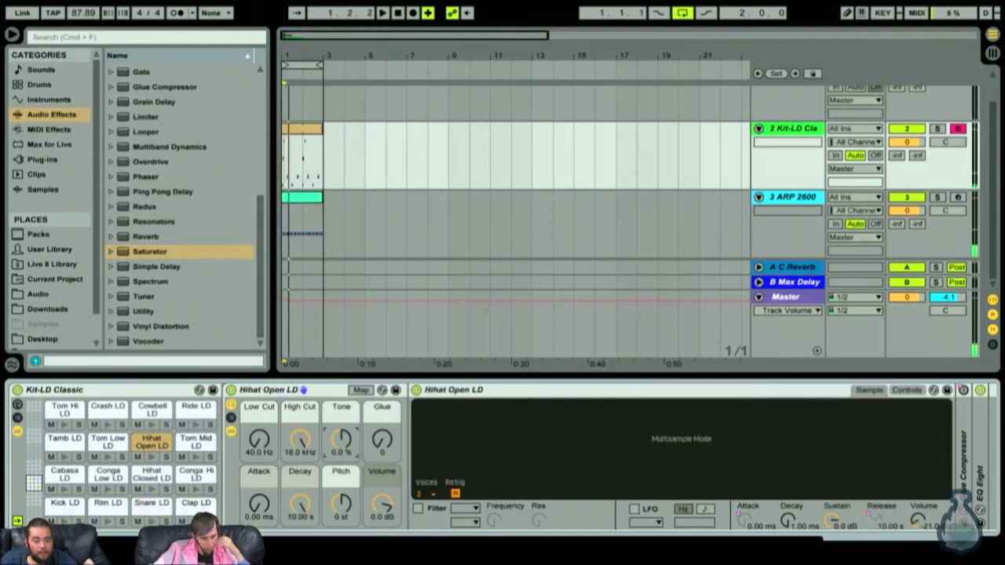
key("space")
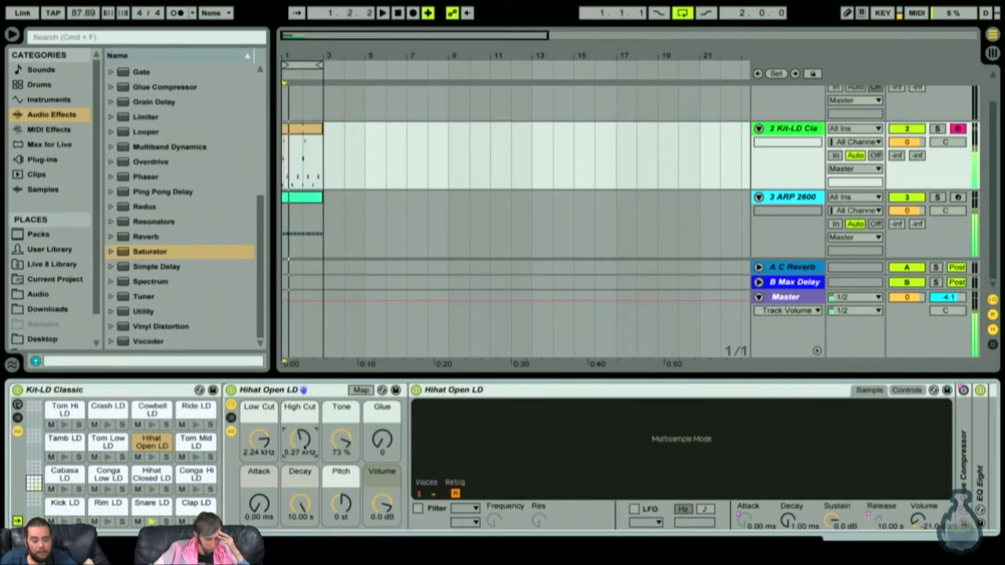
left_click(161, 476)
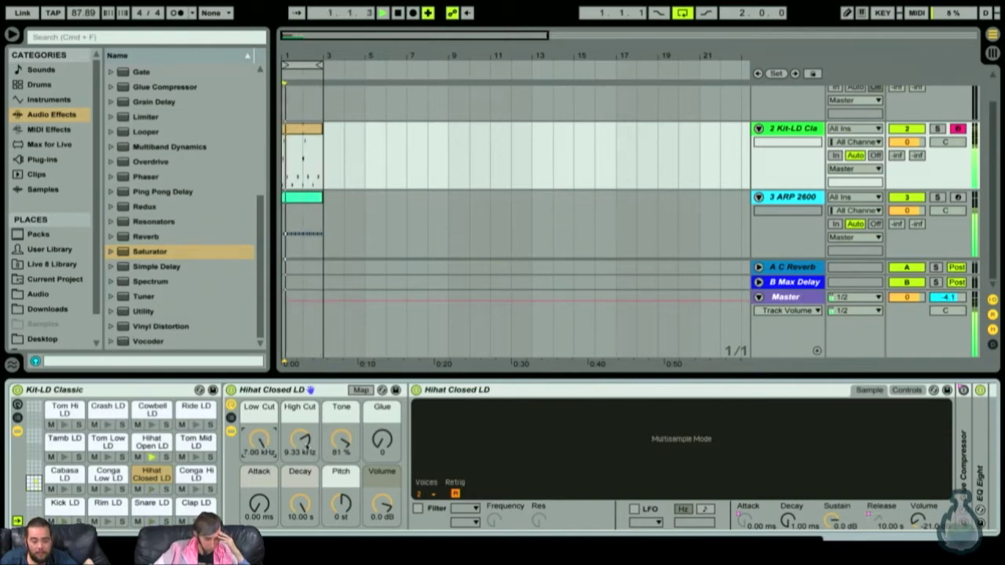
double_click(303, 149)
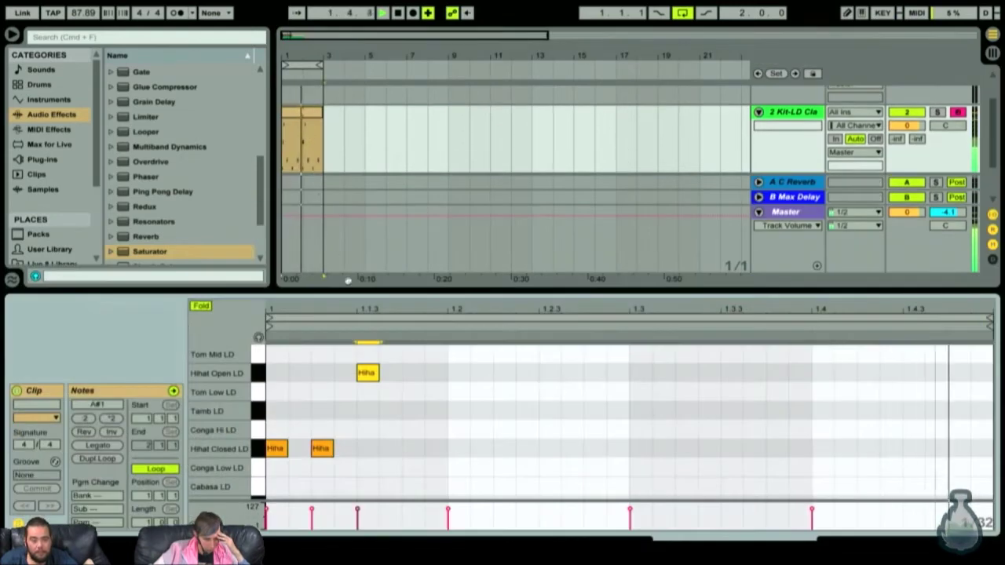
left_click(400, 359)
Step: Delete the first-beat hi-hat notes, then paste them back into the clip
left_click_drag(400, 359, 267, 359)
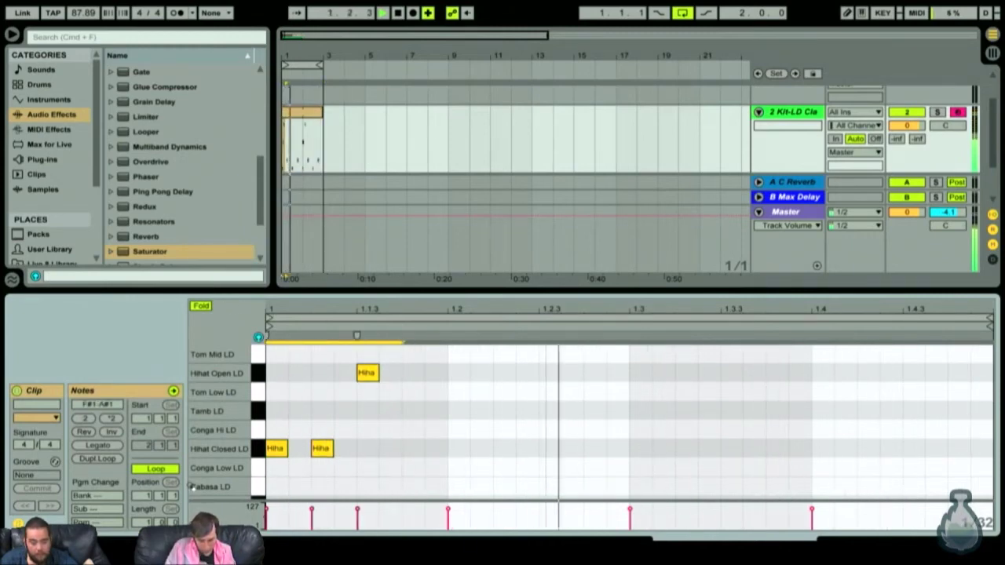
key("Delete")
left_click(318, 133)
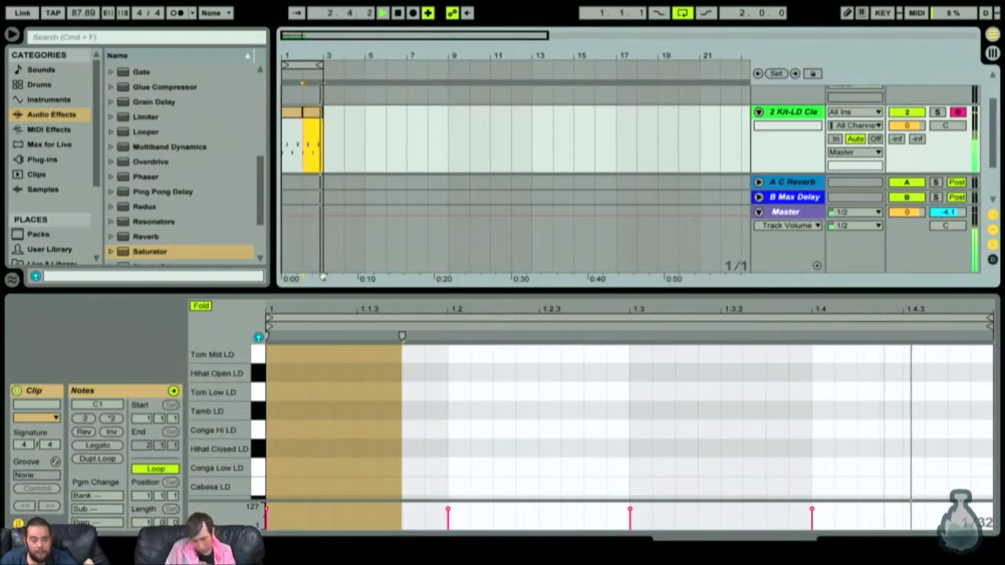
key("space")
key("space")
left_click(288, 424)
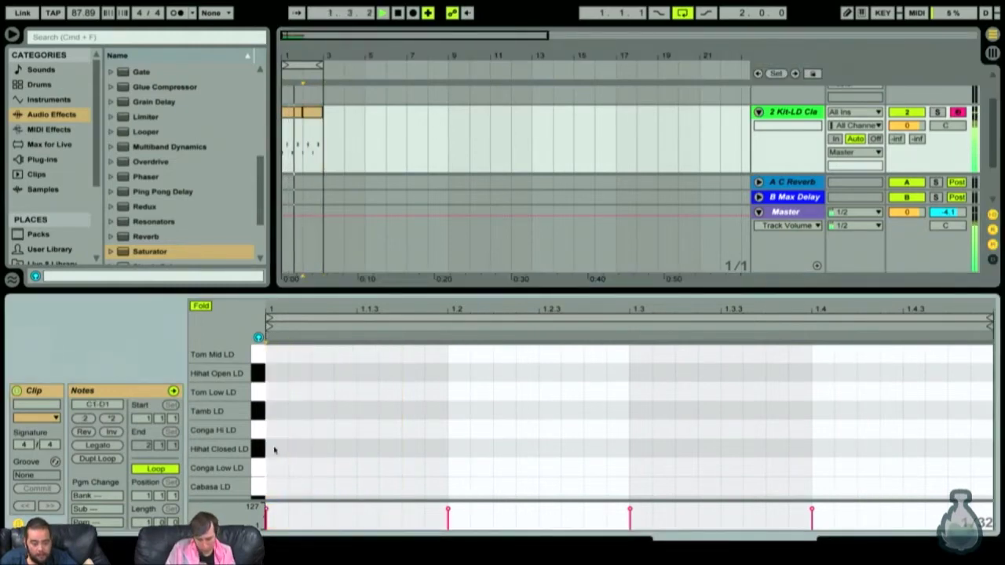
key("ctrl+v")
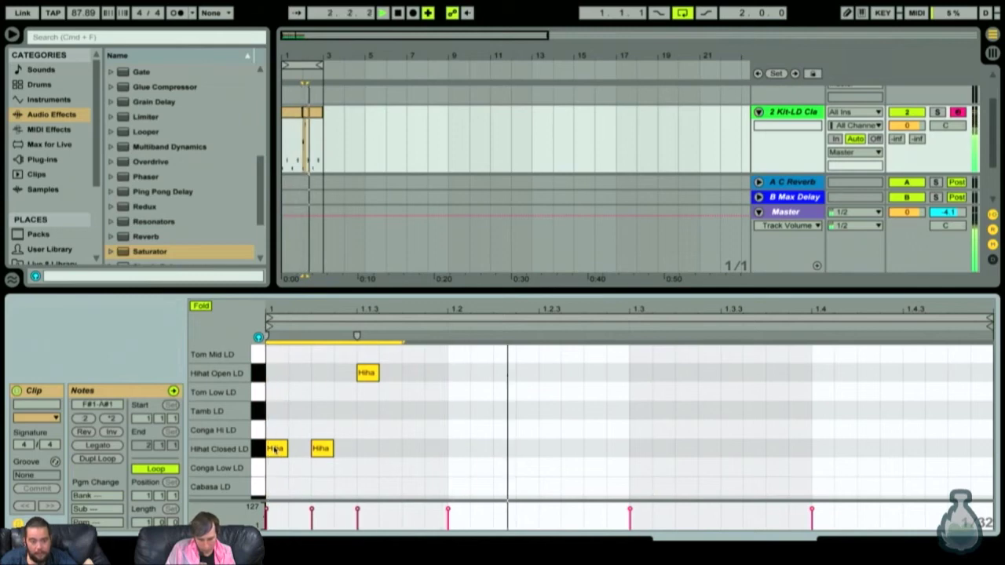
key("space")
Step: Duplicate the three first-beat hi-hats across the bar and turn the 1.2.3 and 1.4.3 open hats into later closed hits
mouse_move(452, 463)
left_mouse_down()
mouse_move(226, 369)
mouse_move(226, 359)
left_mouse_up()
key("ctrl+d")
key("ctrl+d")
key("ctrl+d")
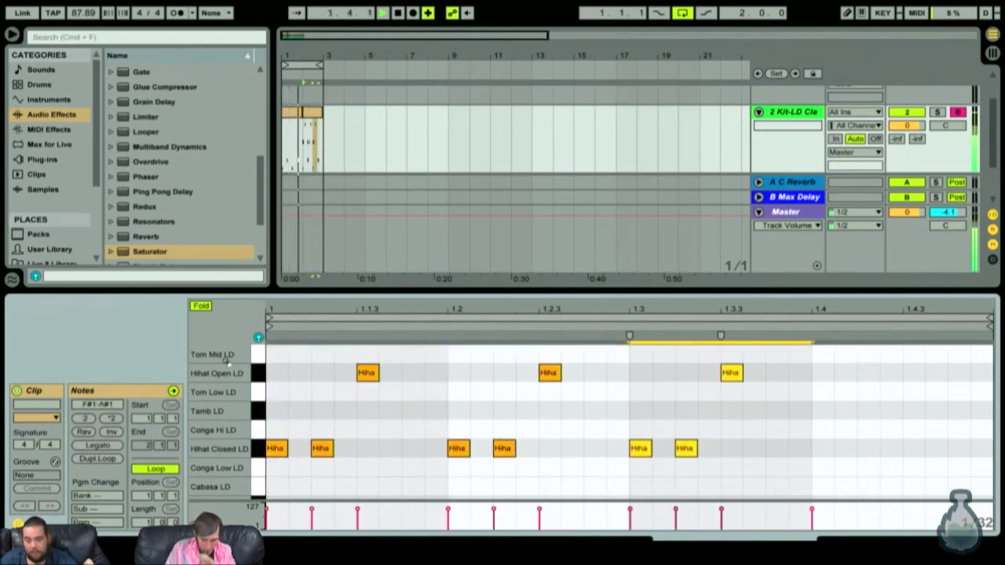
key("space")
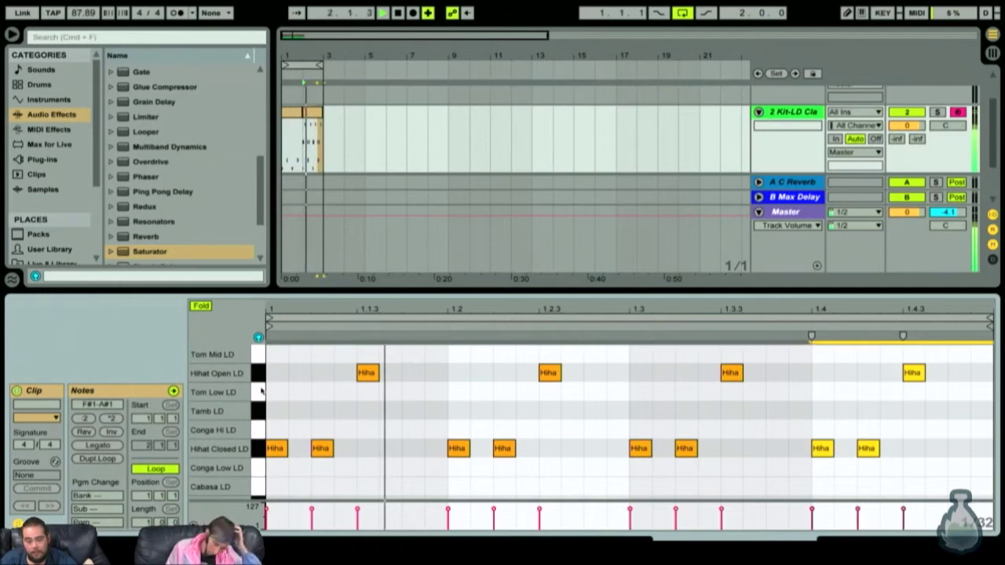
left_click(551, 373)
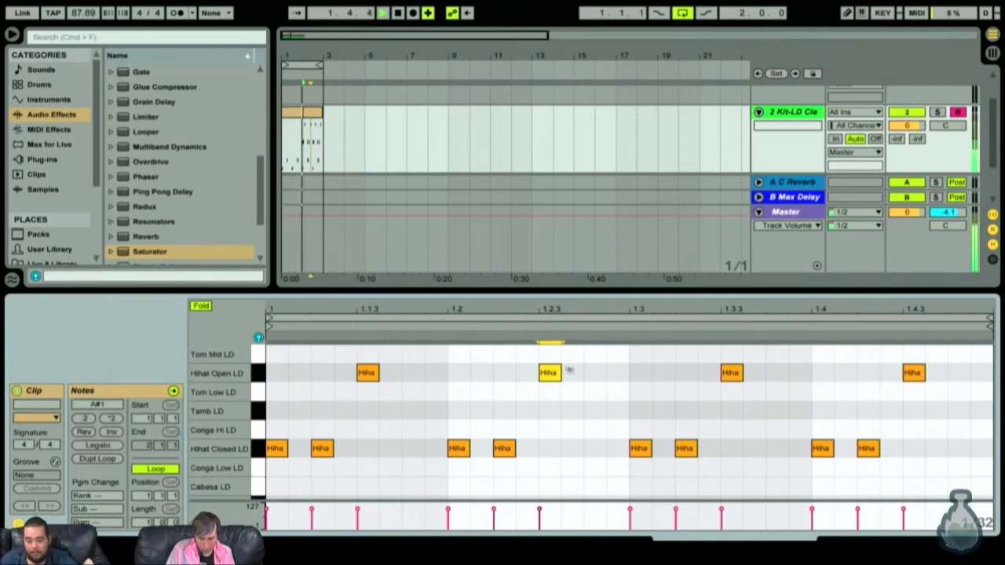
left_click_drag(553, 373, 591, 448)
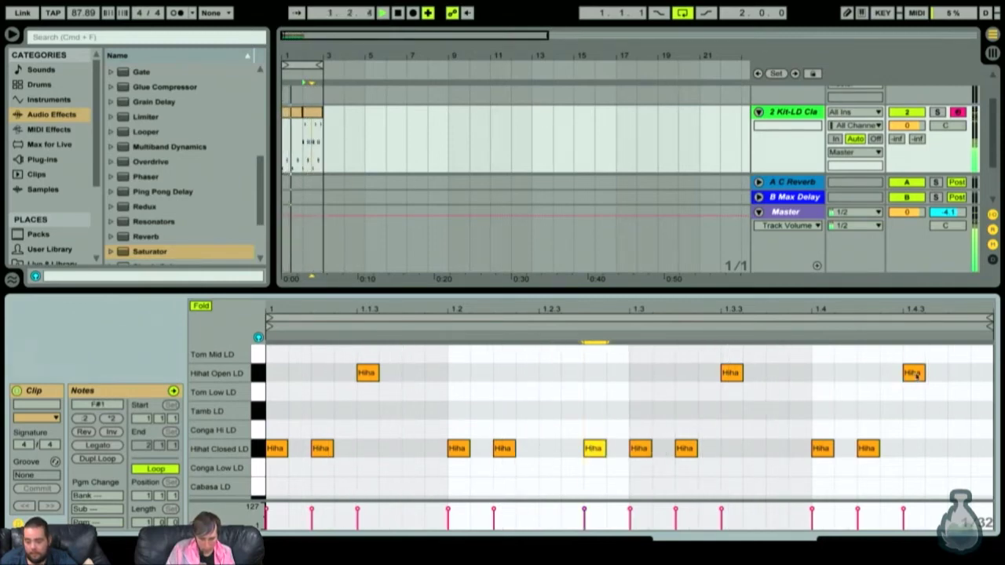
left_click_drag(916, 375, 960, 449)
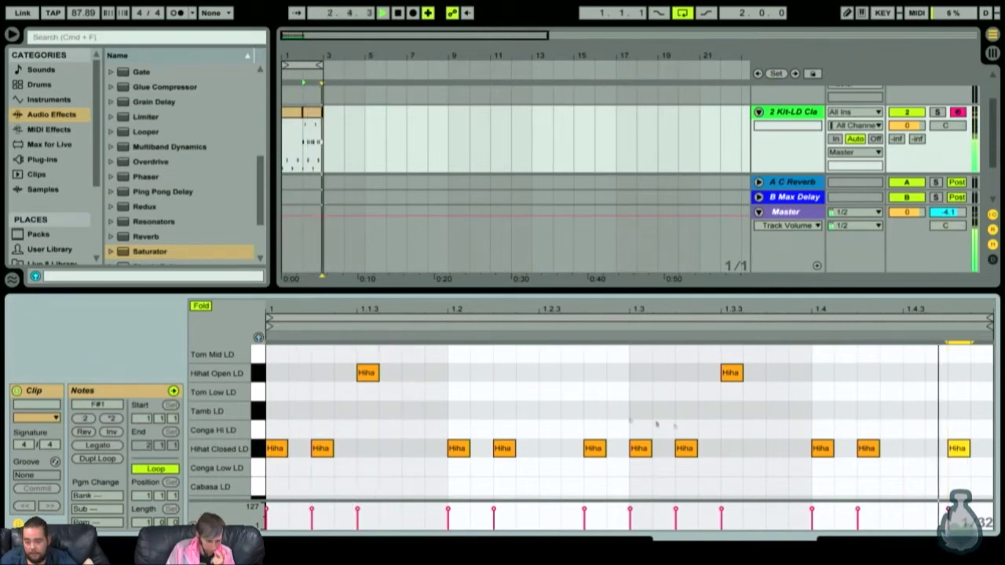
key("space")
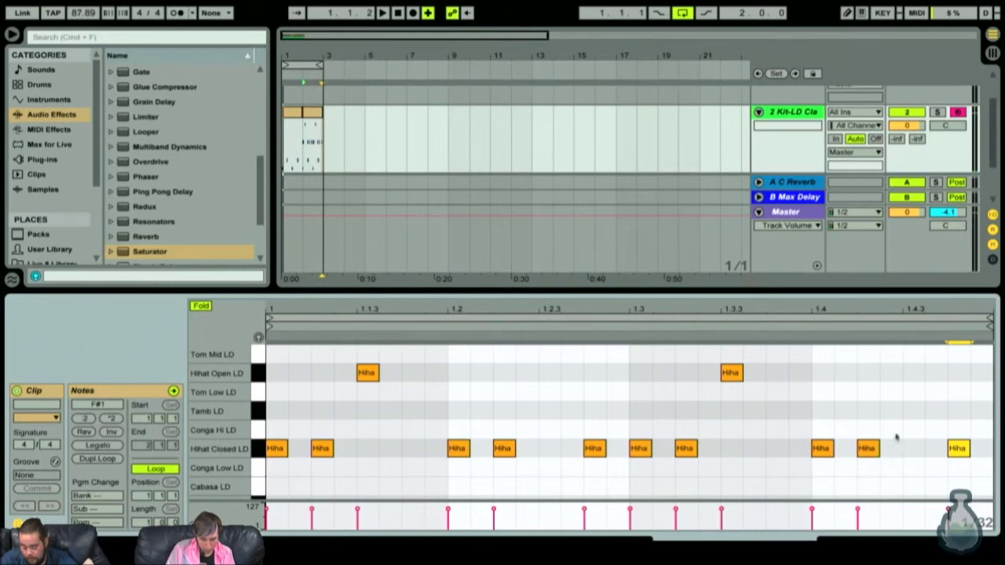
key("space")
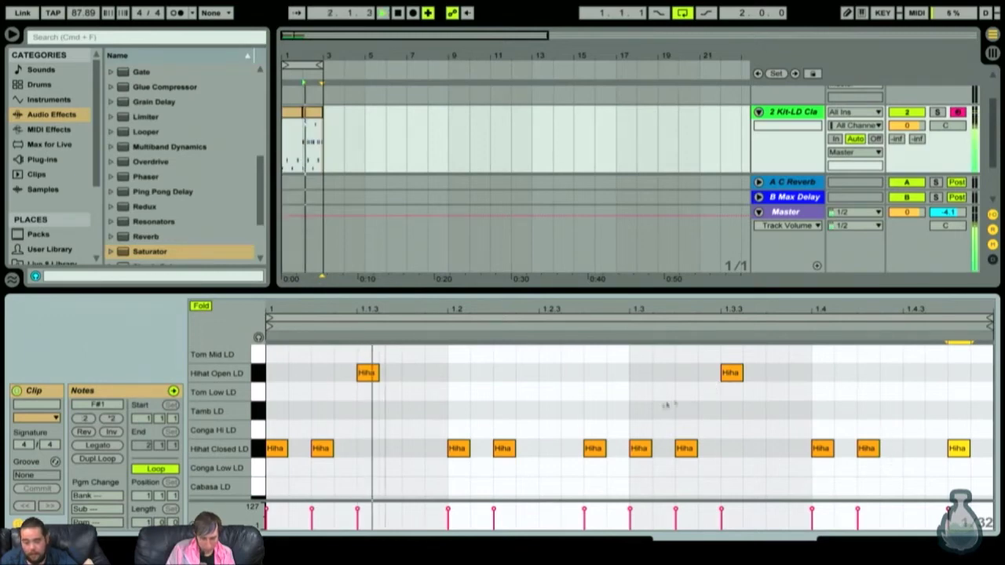
Step: View the 3 ARP 2600 track's device chain, then select the Kit-LD Classic track to show its drum rack
scroll(756, 163, "down", 2)
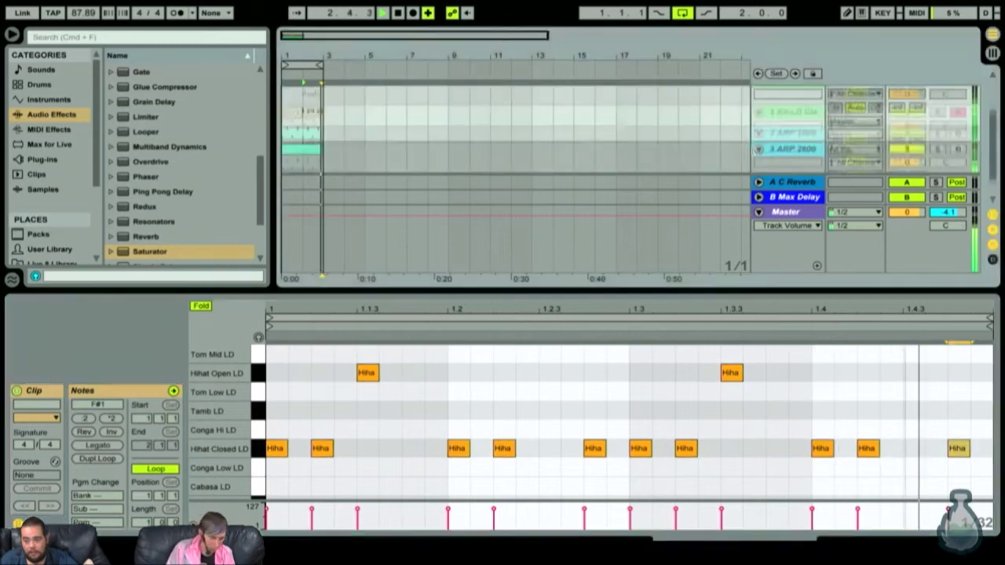
left_click(637, 135)
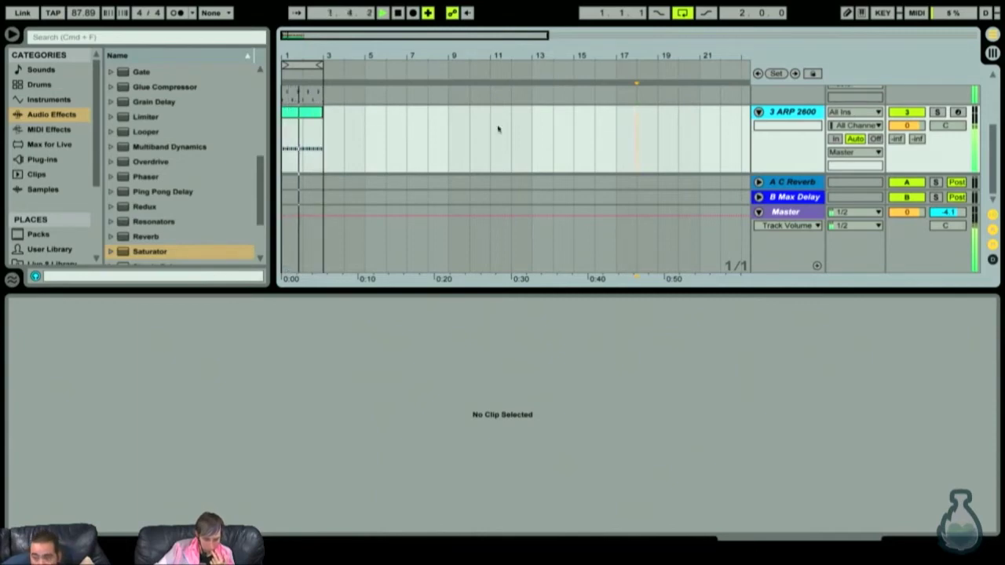
key("shift+Tab")
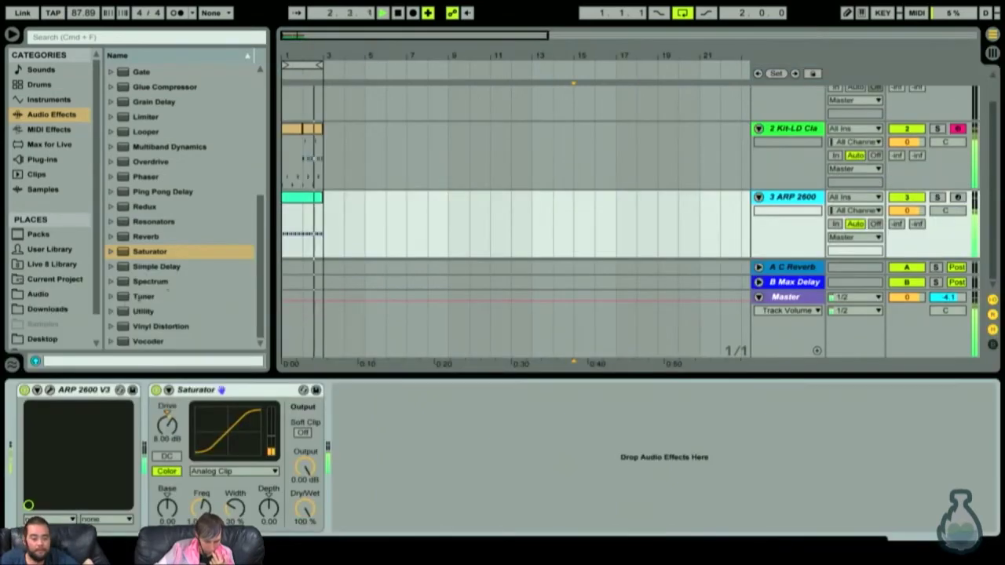
left_click(358, 476)
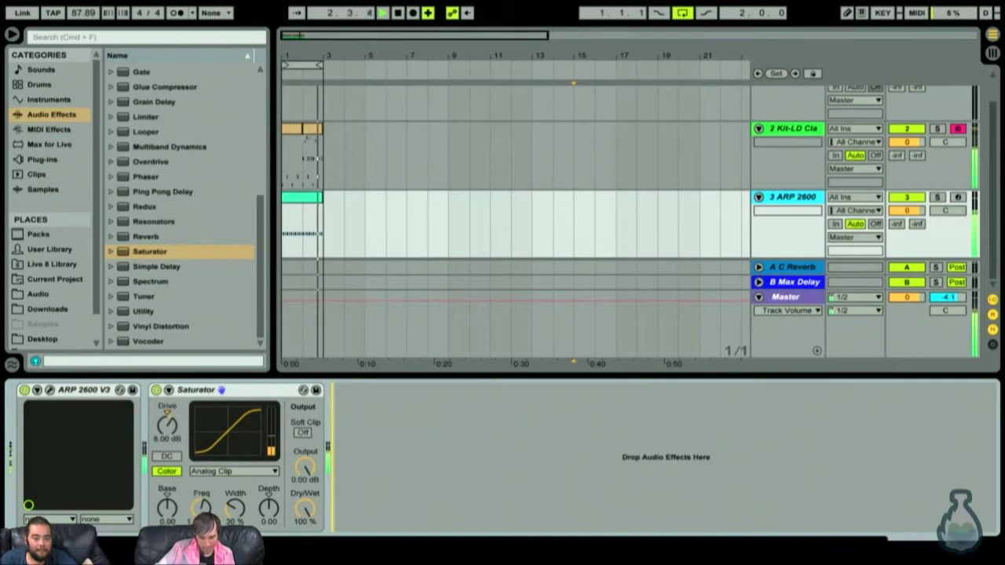
left_click(298, 138)
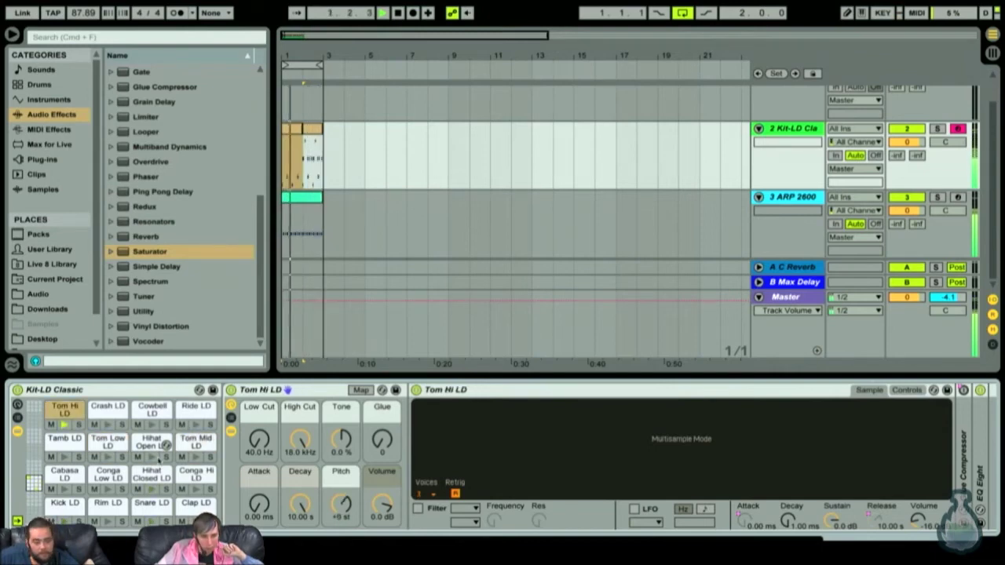
Step: Raise the tom pitches, Tom Hi LD to +12 st, and bring up the ARP 2600 device chain
left_click(341, 507)
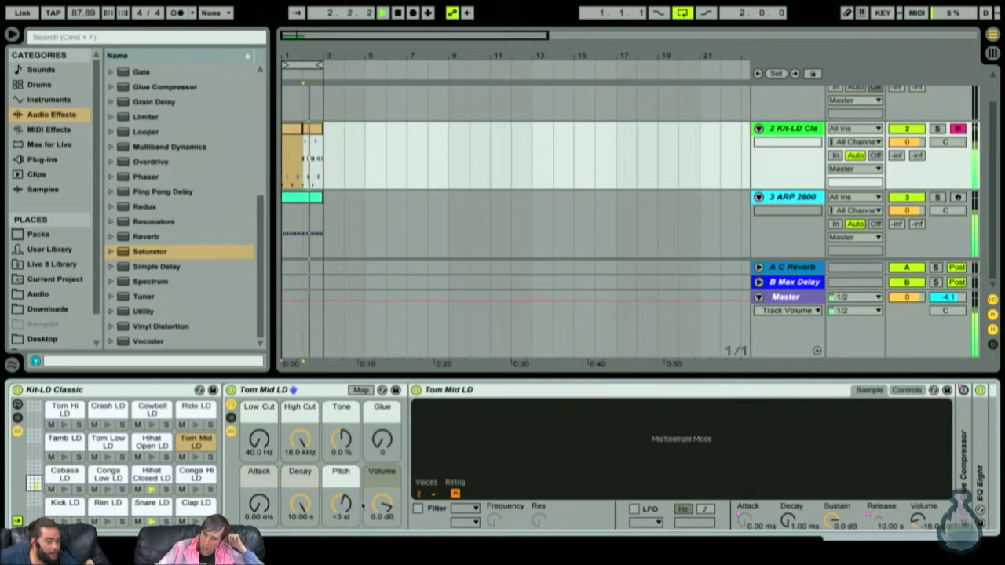
left_click_drag(340, 507, 340, 483)
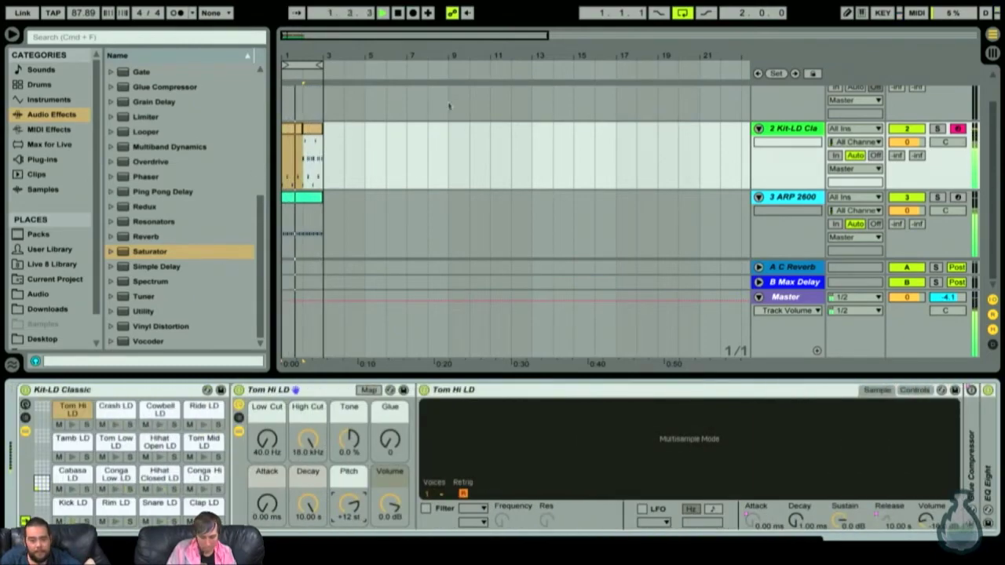
left_click(437, 232)
key("Delete")
key("super+z")
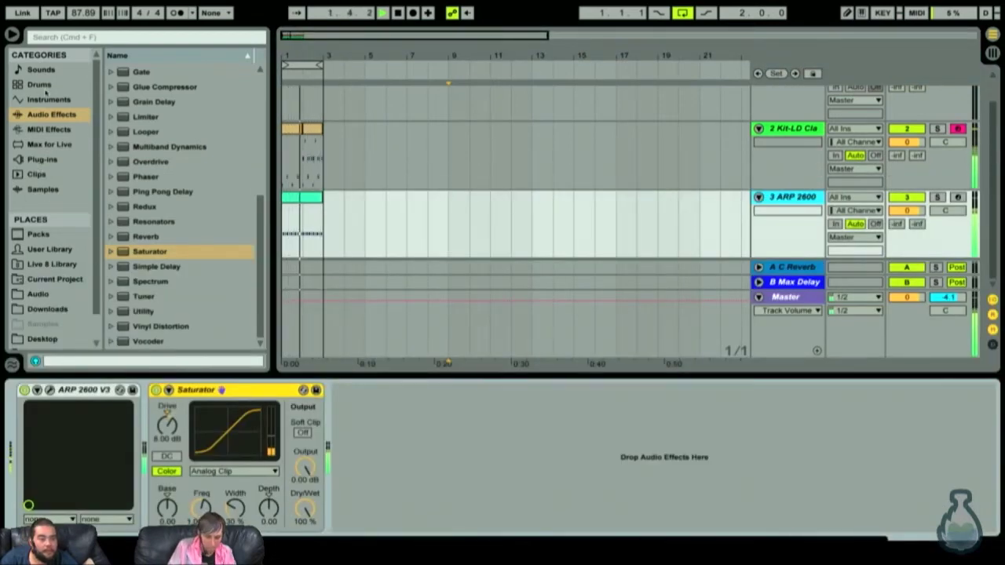
Step: Add a Compressor after the Saturator, sidechained to the Kit-LD Classic drums
scroll(157, 134, "up", 6)
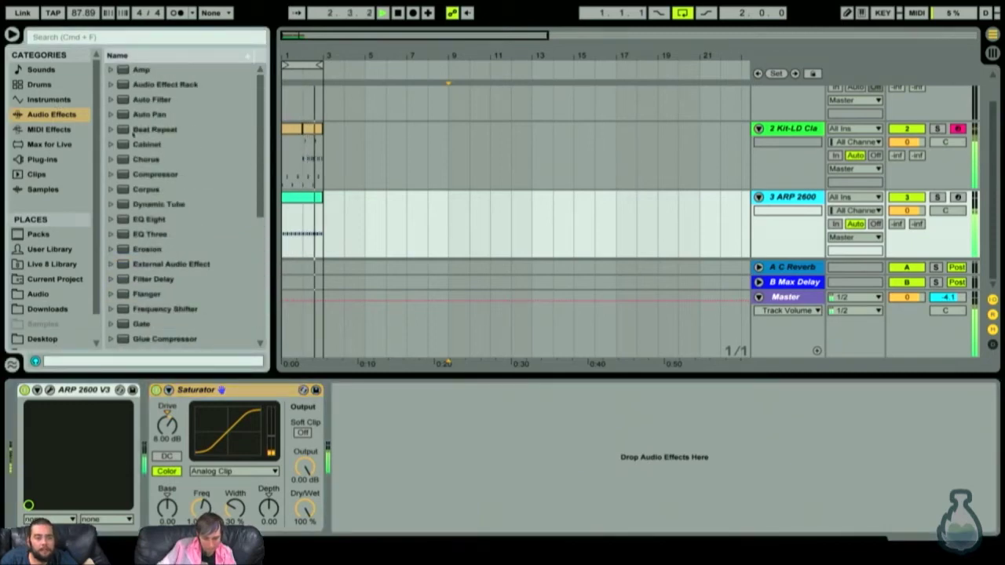
left_click_drag(131, 180, 495, 509)
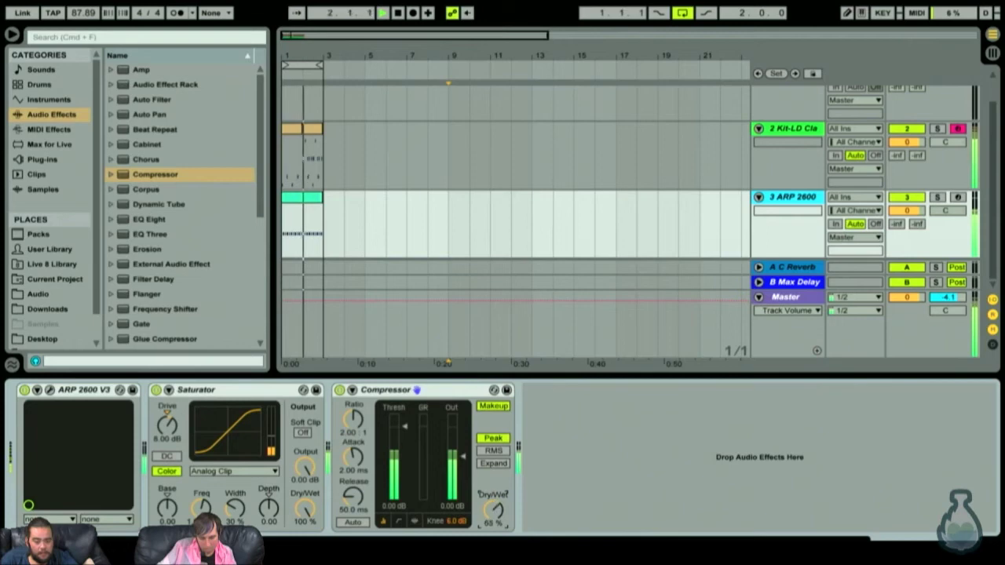
left_click(358, 391)
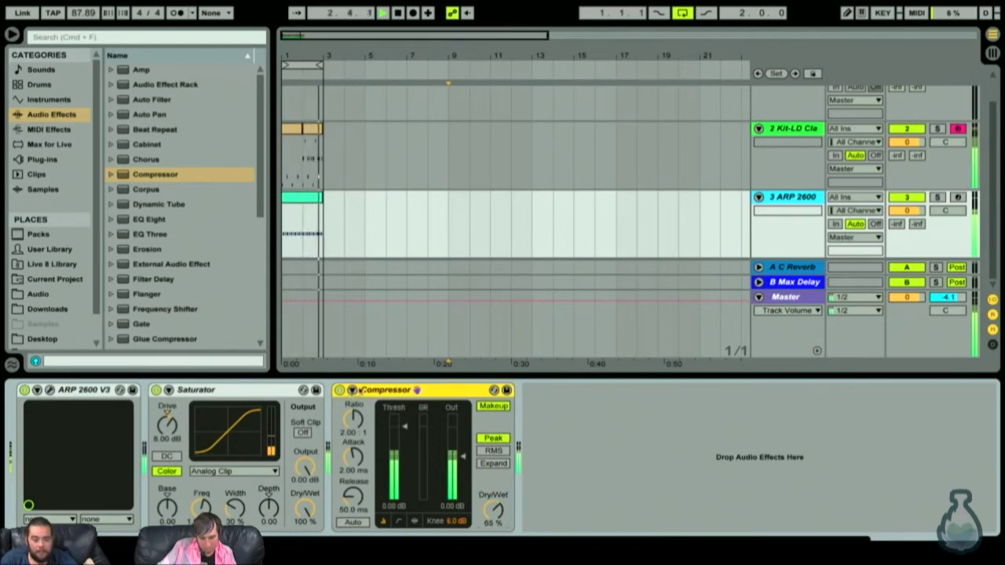
left_click(352, 389)
left_click(338, 403)
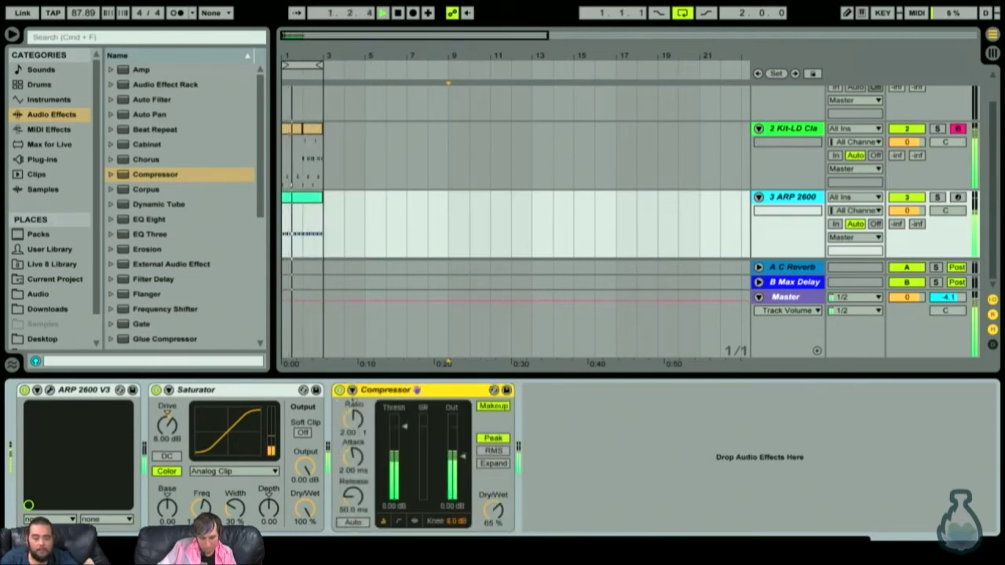
left_click(352, 391)
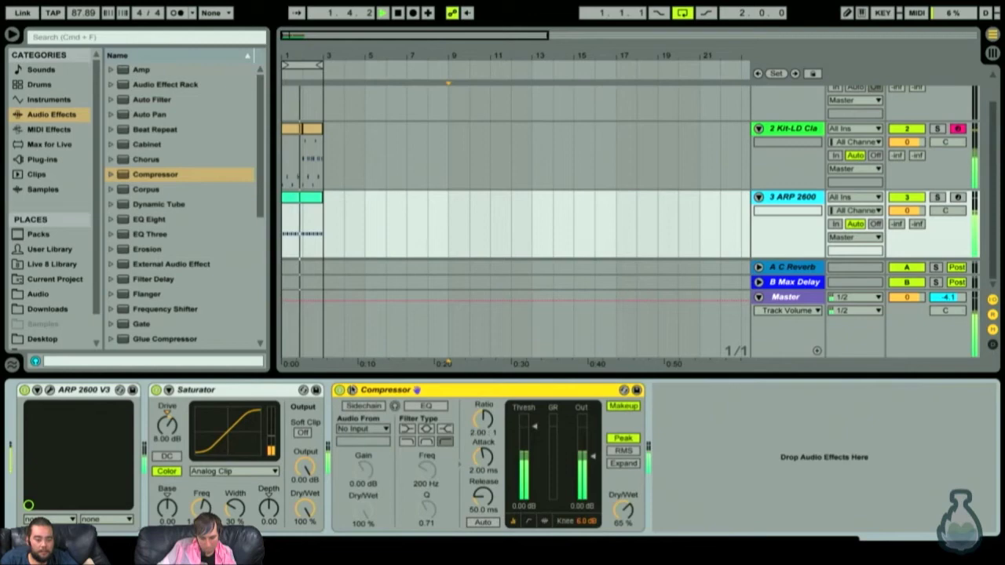
left_click(359, 405)
left_click(362, 429)
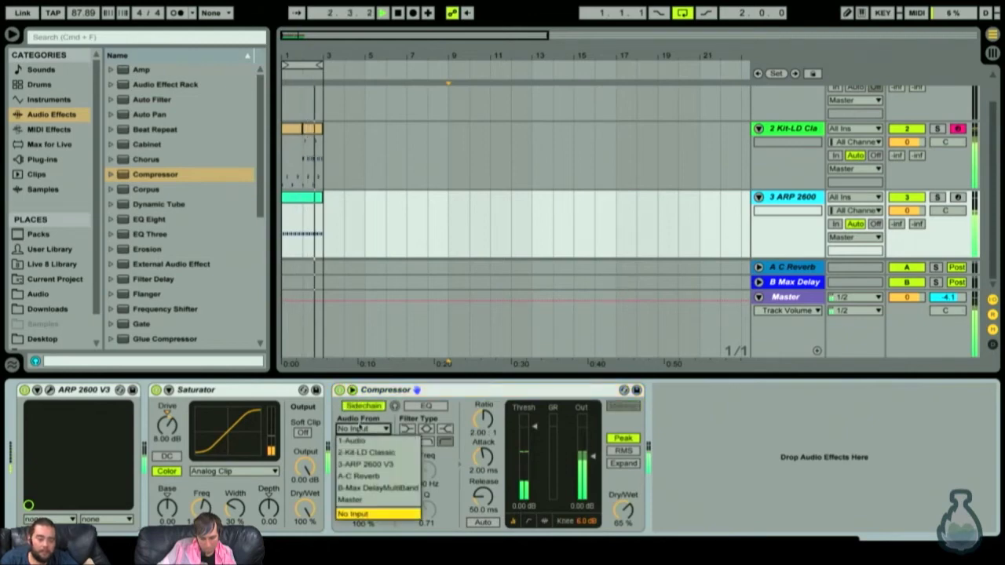
left_click(373, 452)
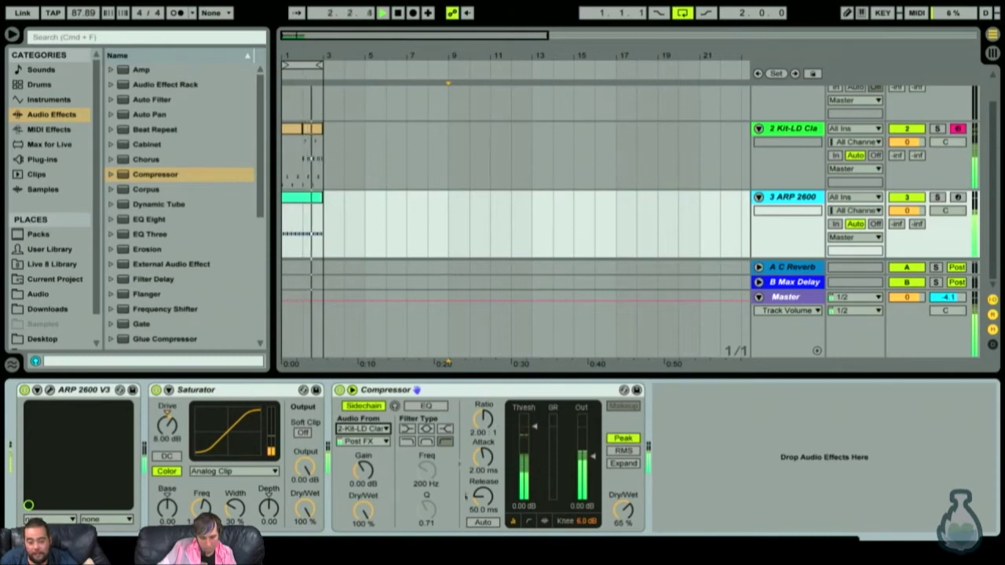
Step: Set the Compressor to a -10.9 dB threshold, slower release, 4:1 ratio and 81% dry/wet
left_click_drag(481, 496, 481, 471)
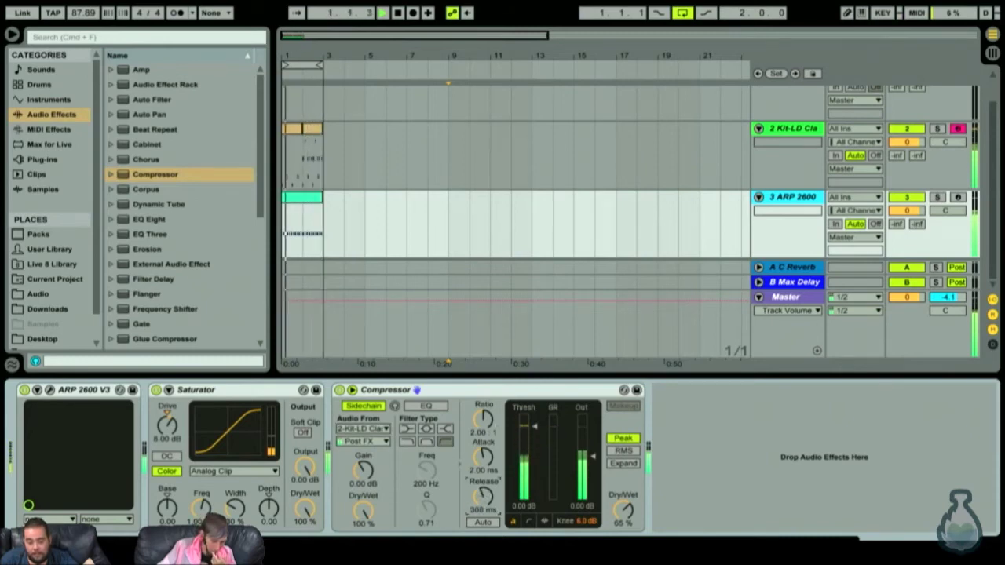
left_click_drag(532, 431, 534, 449)
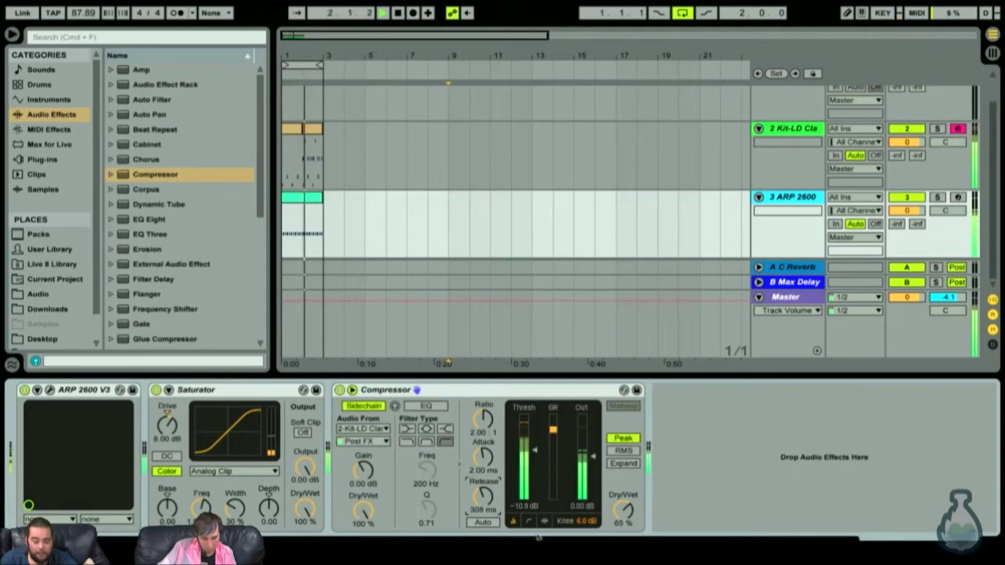
left_click(528, 522)
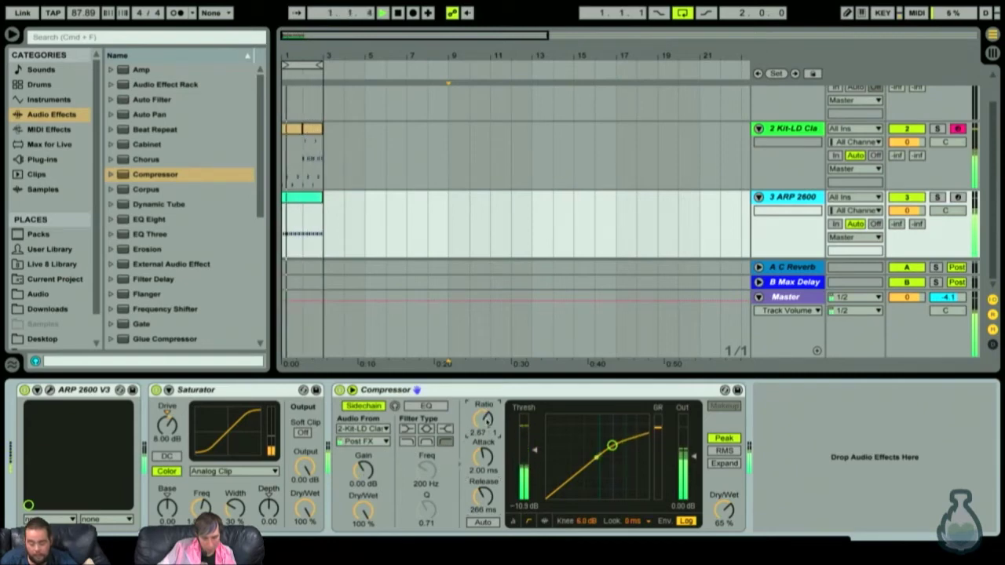
scroll(487, 421, "up", 3)
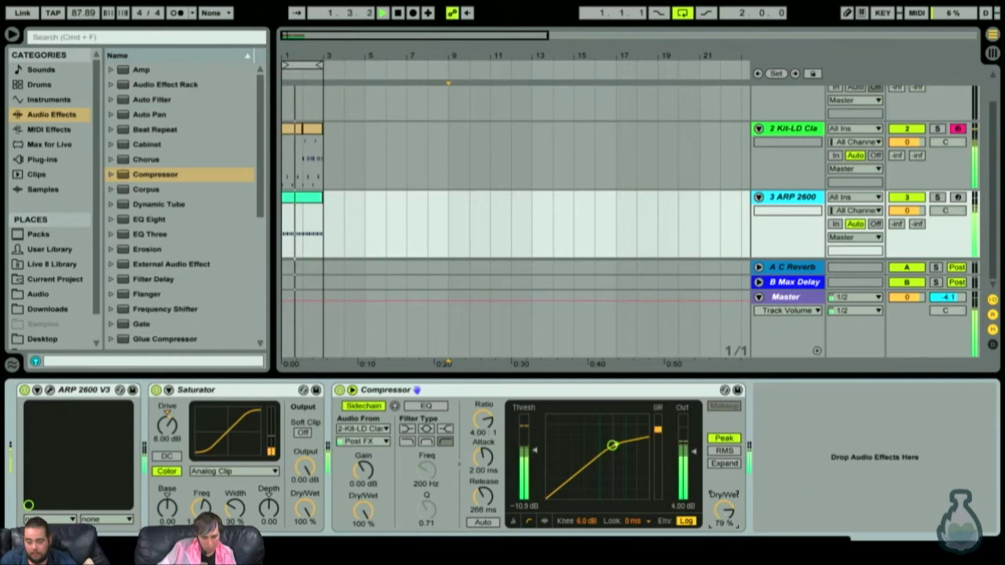
left_click_drag(763, 423, 828, 456)
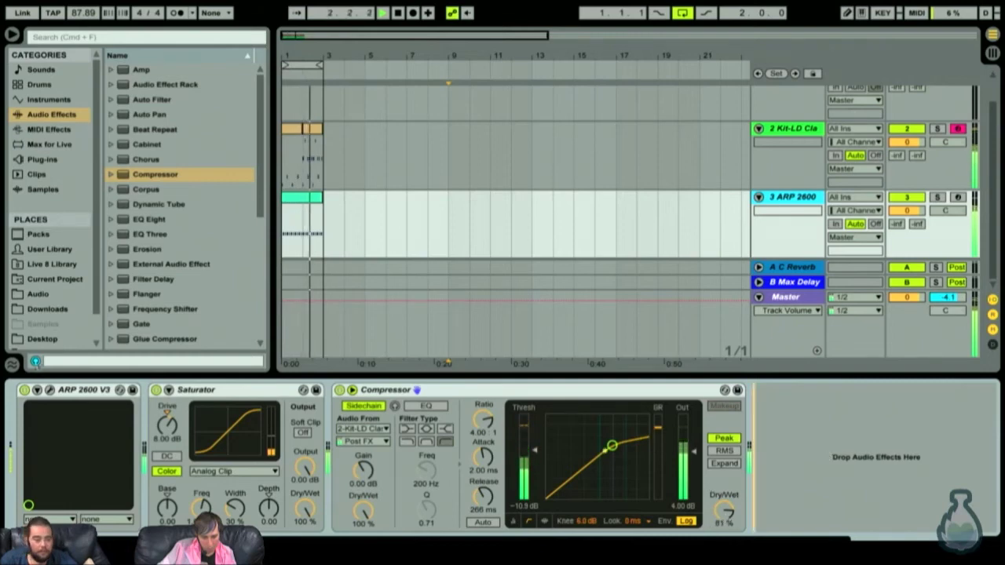
Step: Open the ARP 2600 synth panel, reposition it, and close it again
left_click(50, 390)
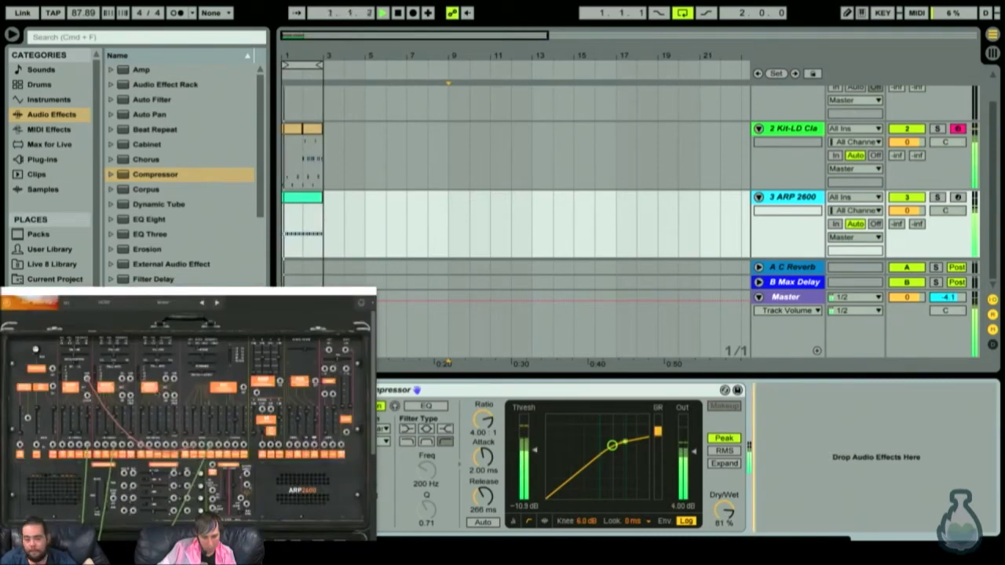
left_click_drag(167, 312, 445, 164)
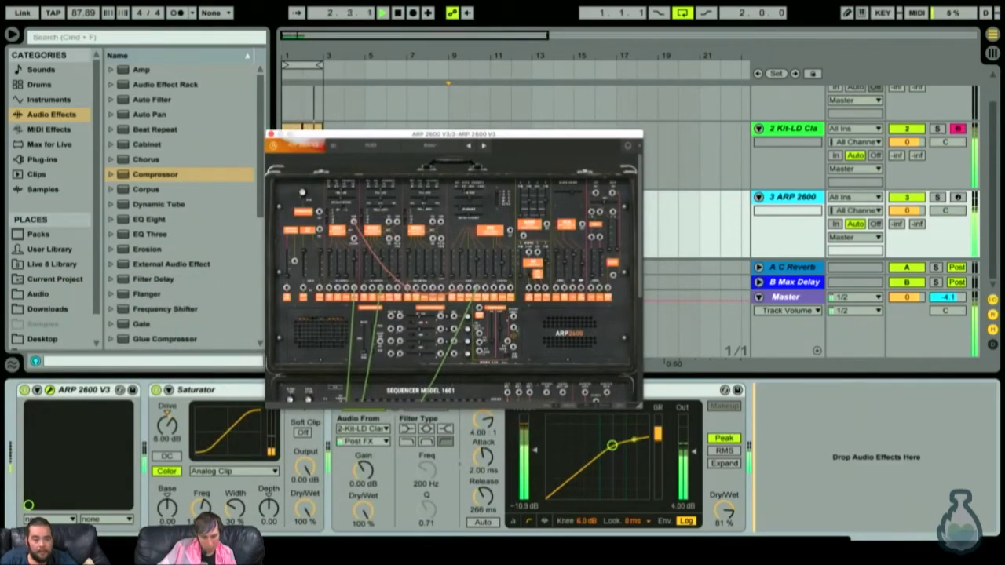
key("ctrl+alt+p")
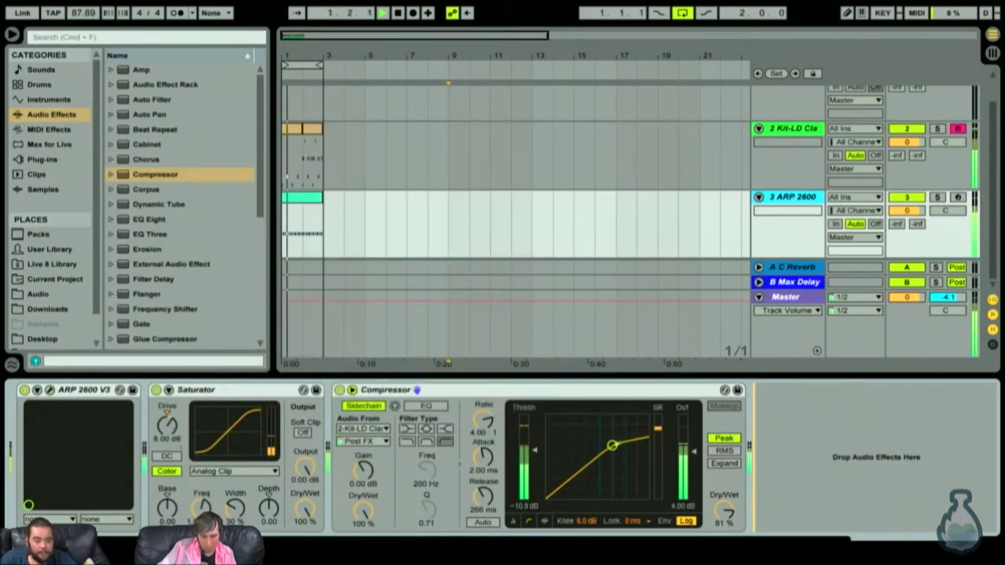
Step: Switch the Saturator to the Soft Sine curve with Depth -9.90 and Base -15.4
left_click(168, 390)
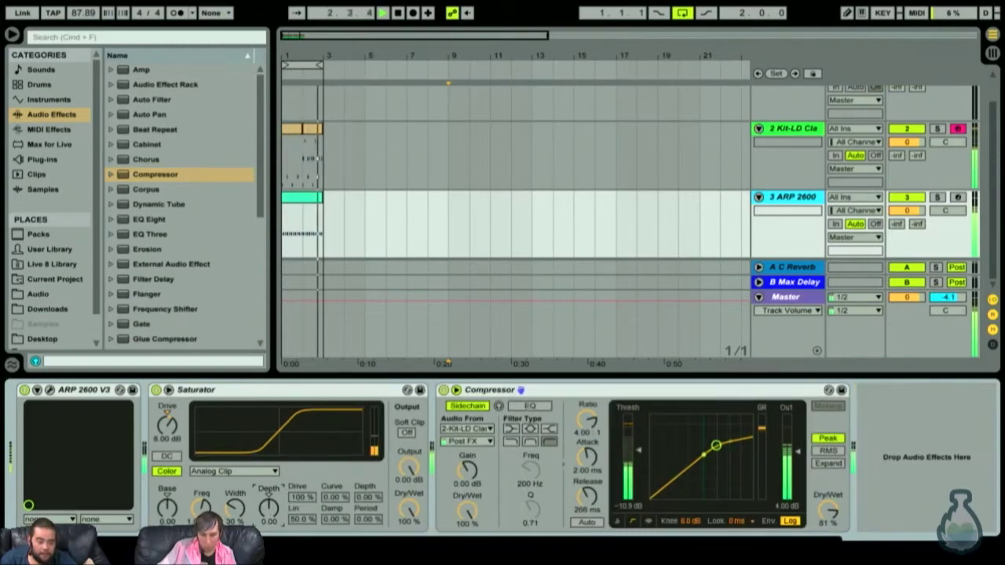
left_click_drag(268, 508, 266, 487)
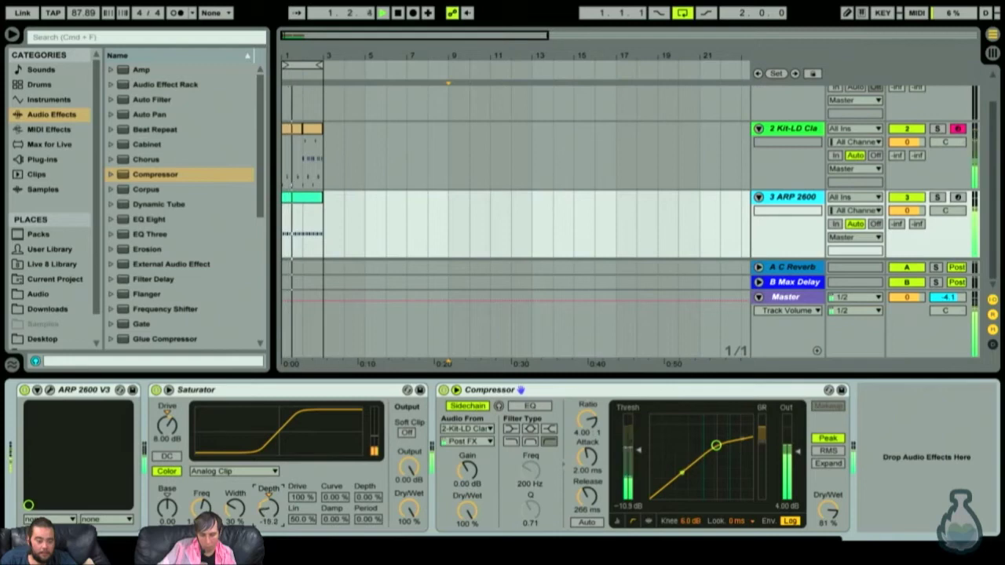
left_click(244, 472)
left_click(220, 496)
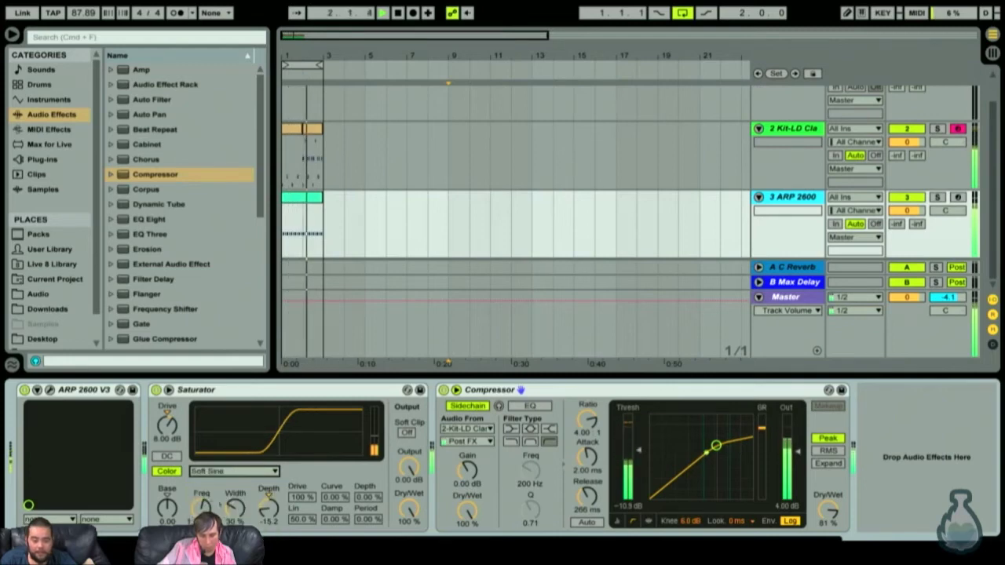
left_click_drag(256, 509, 259, 500)
left_click_drag(166, 509, 166, 524)
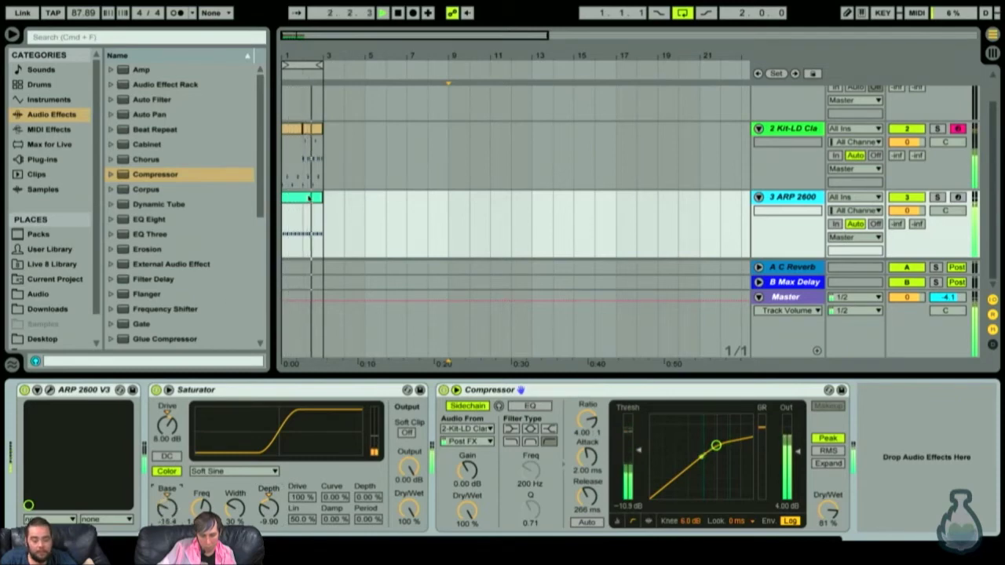
Step: Open the ARP 2600 bass clip's MIDI notes, then return to the device chain
left_click(309, 198)
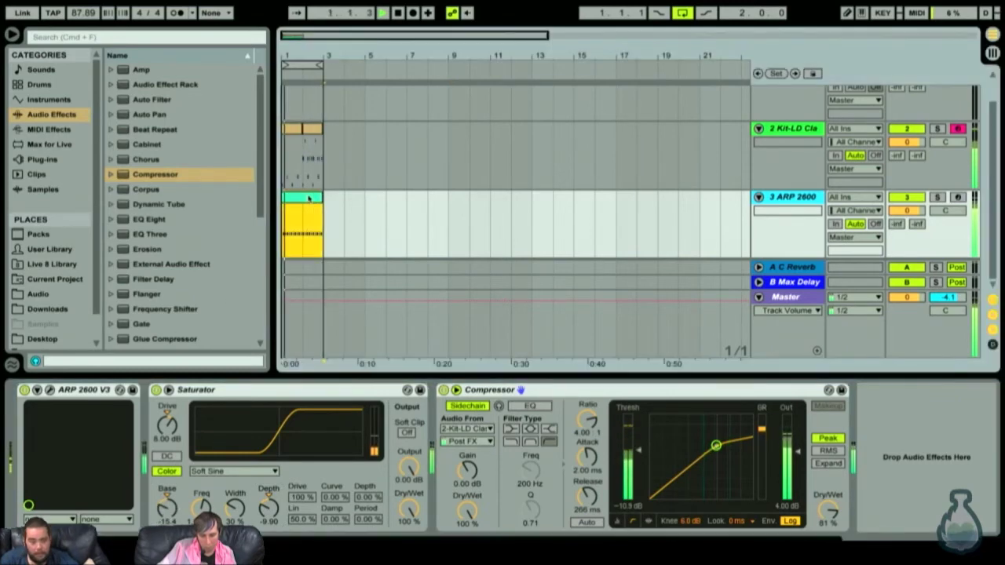
double_click(309, 198)
left_click(416, 361)
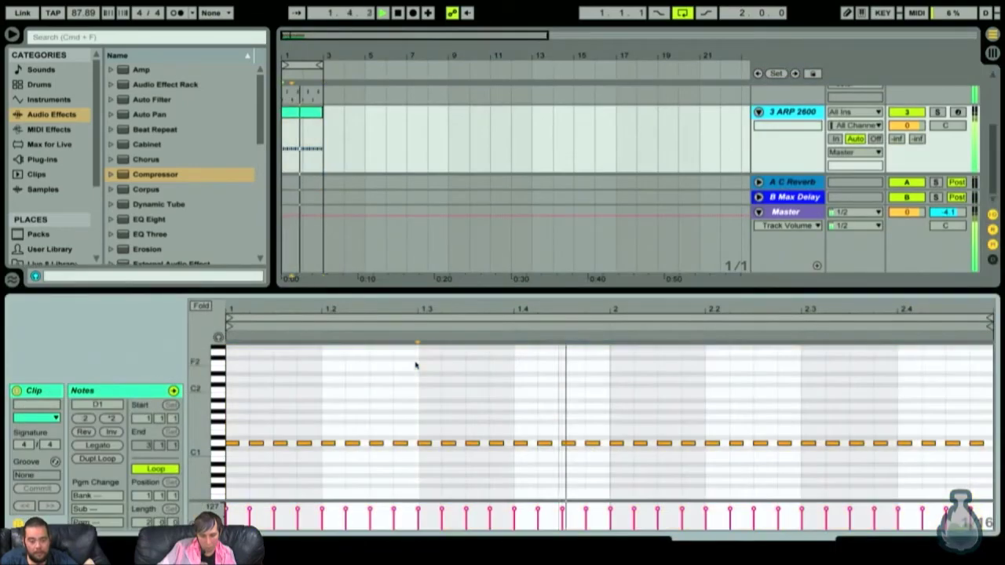
key("shift+Tab")
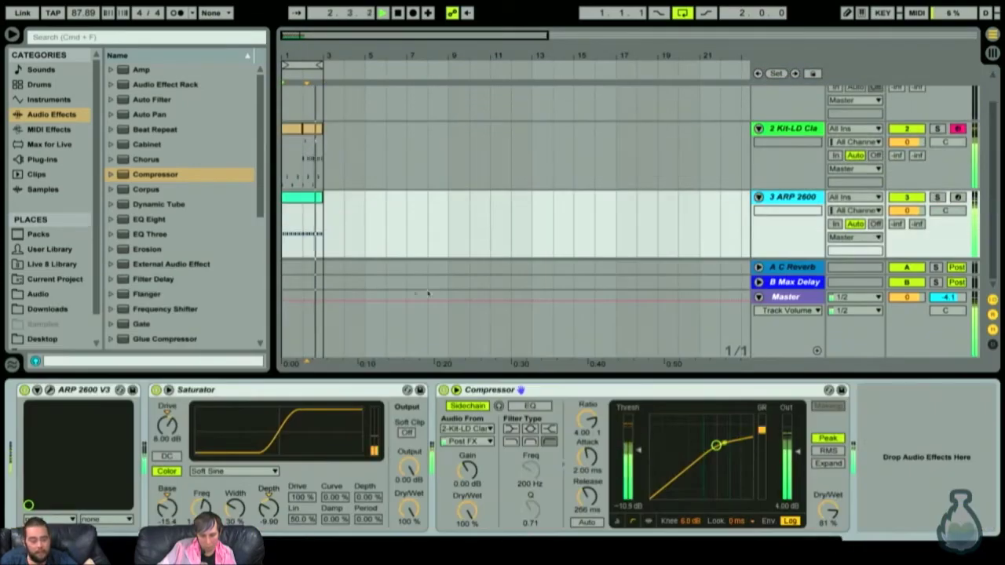
Step: Open the ARP 2600 synth window, showing its sequencer and keyboard, and move it up right
left_click(49, 391)
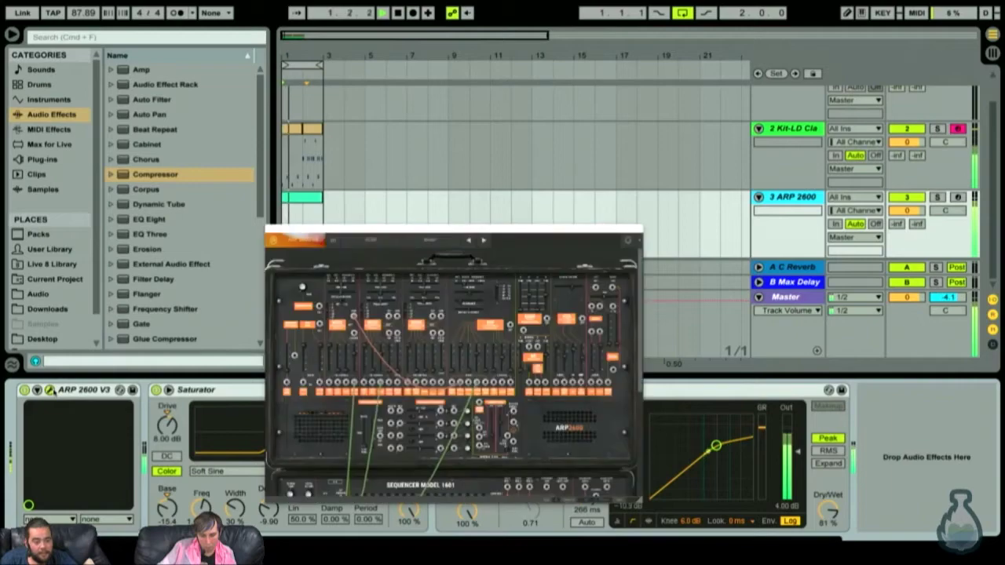
scroll(339, 475, "down", 5)
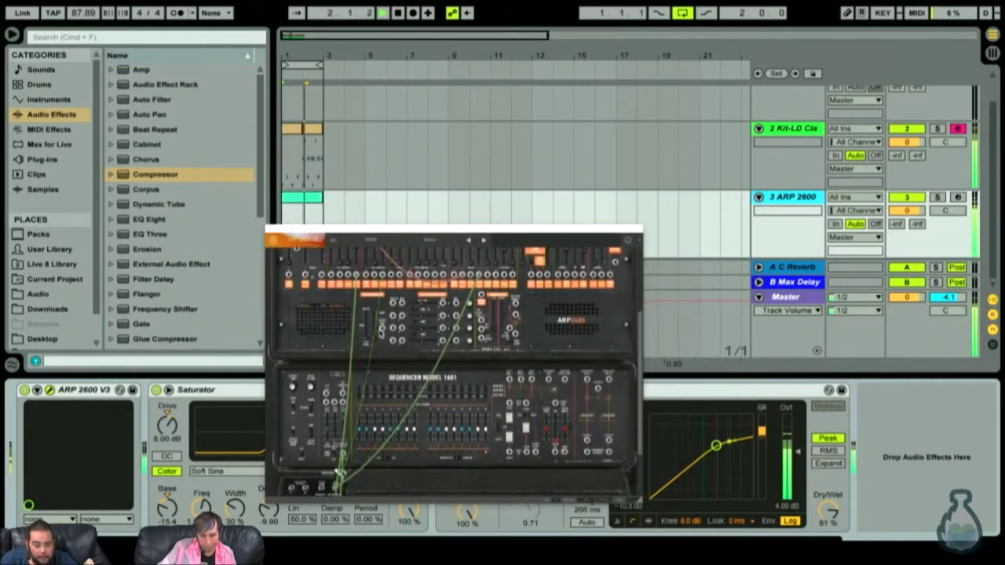
scroll(339, 472, "down", 1)
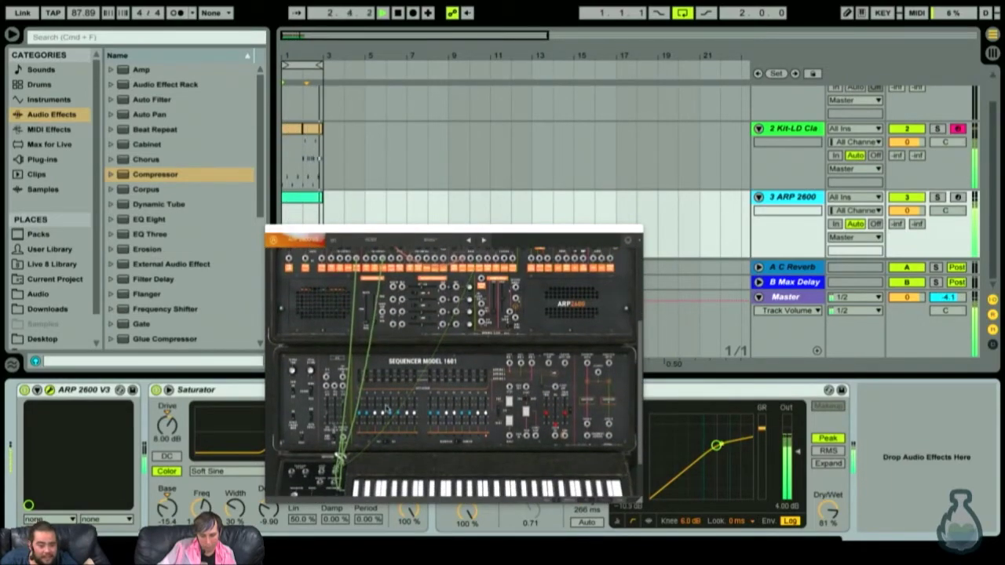
left_click(338, 453)
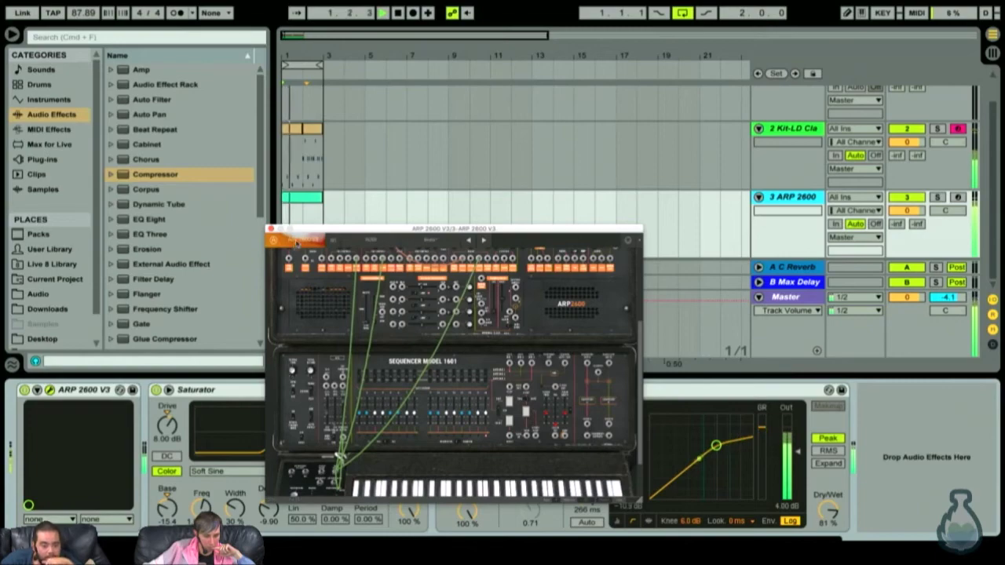
left_click_drag(392, 228, 617, 126)
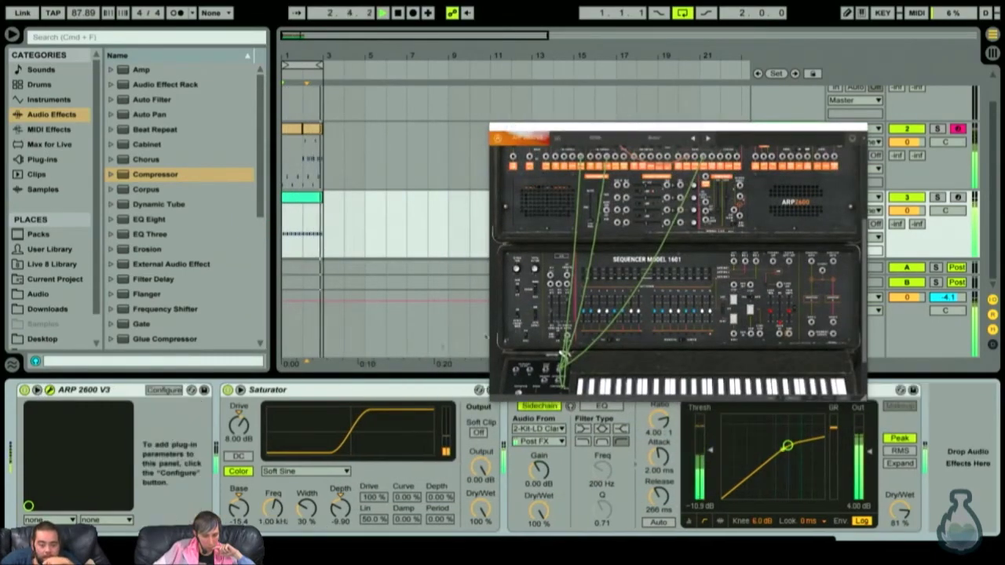
left_click(37, 391)
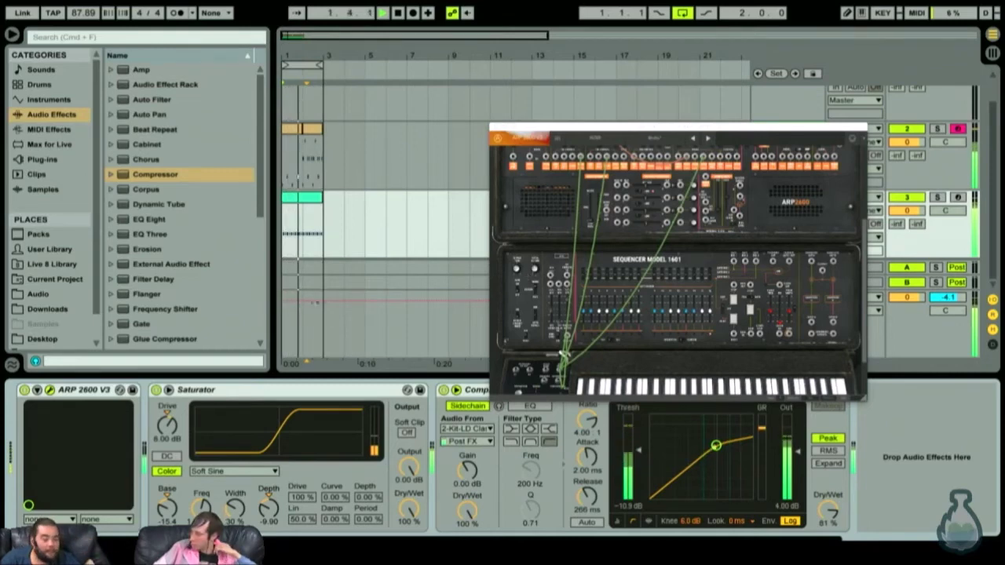
left_click(36, 390)
Step: Configure the ARP 2600 V3 device to expose General Tune, set to 0.4560
left_click(166, 390)
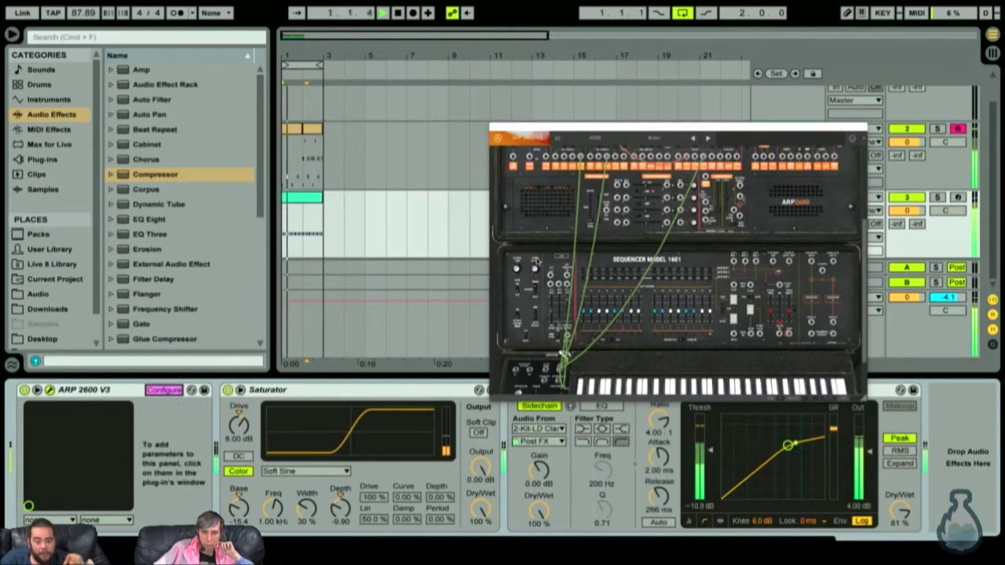
left_click(515, 270)
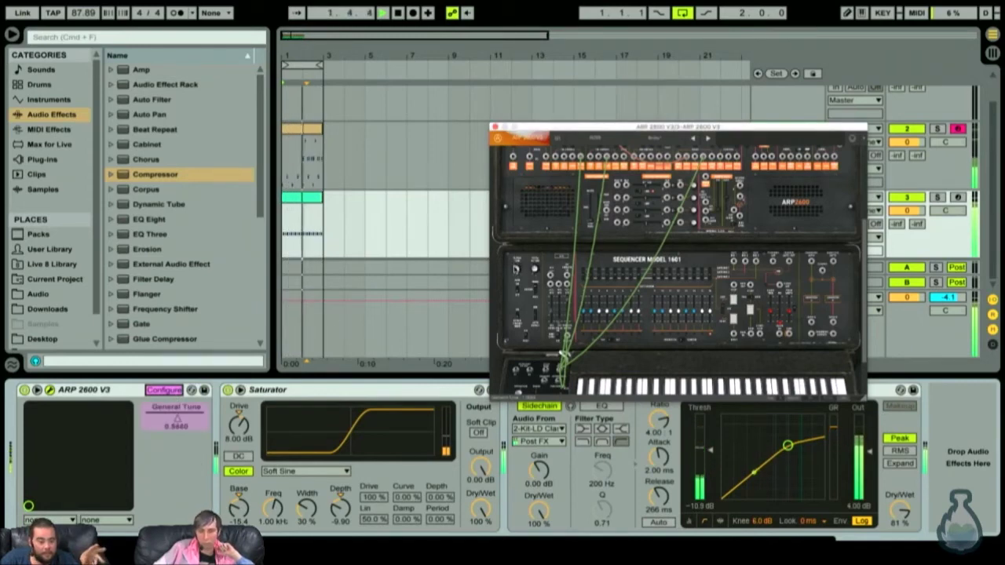
left_click_drag(516, 270, 517, 277)
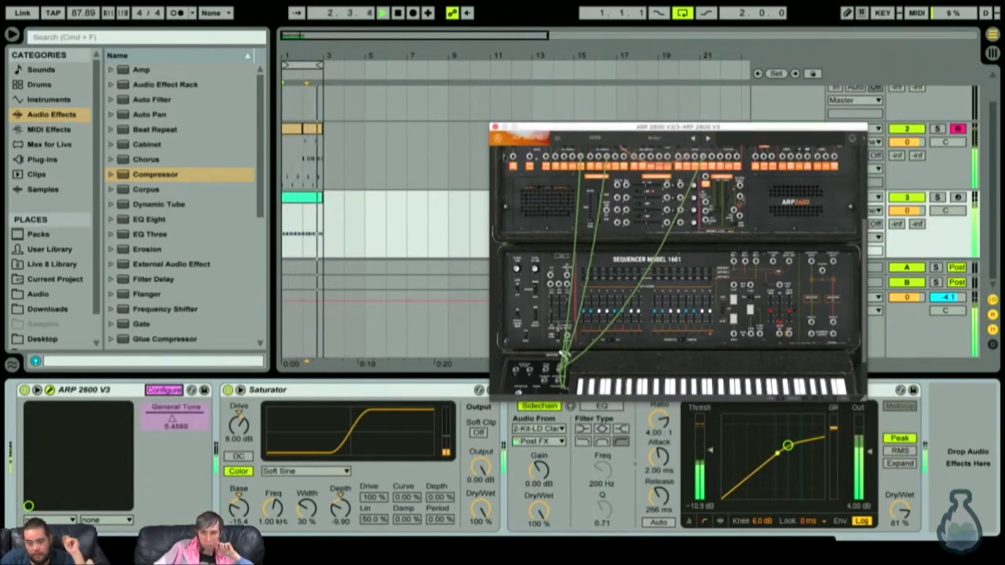
Step: Close the synth window and toggle MIDI Map mode on and off
left_click(493, 126)
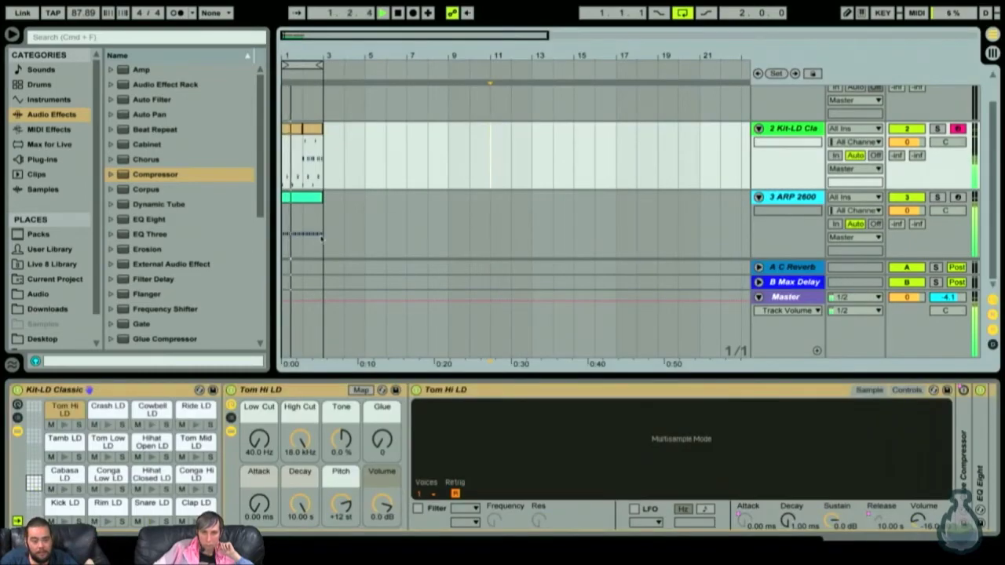
left_click(384, 241)
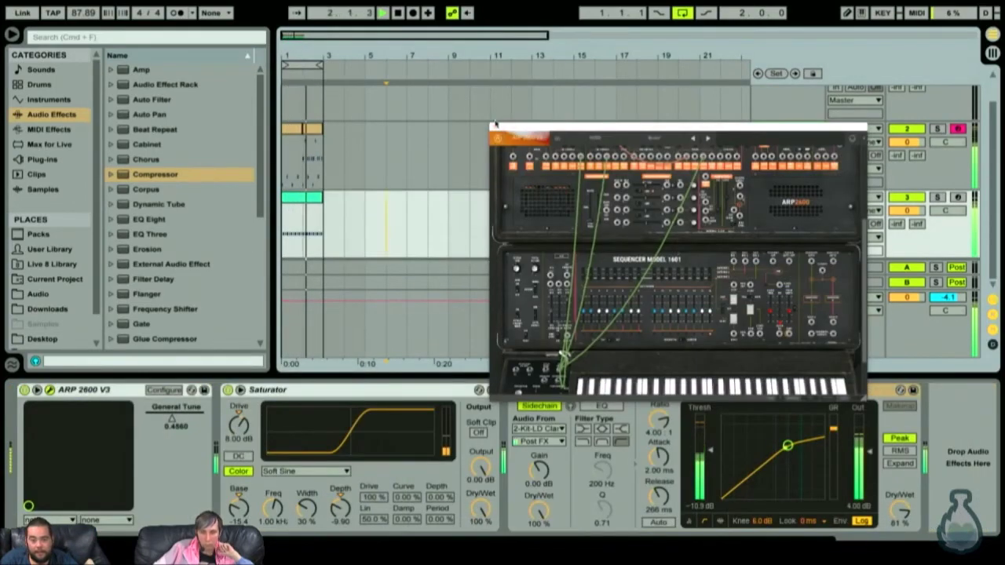
left_click(495, 125)
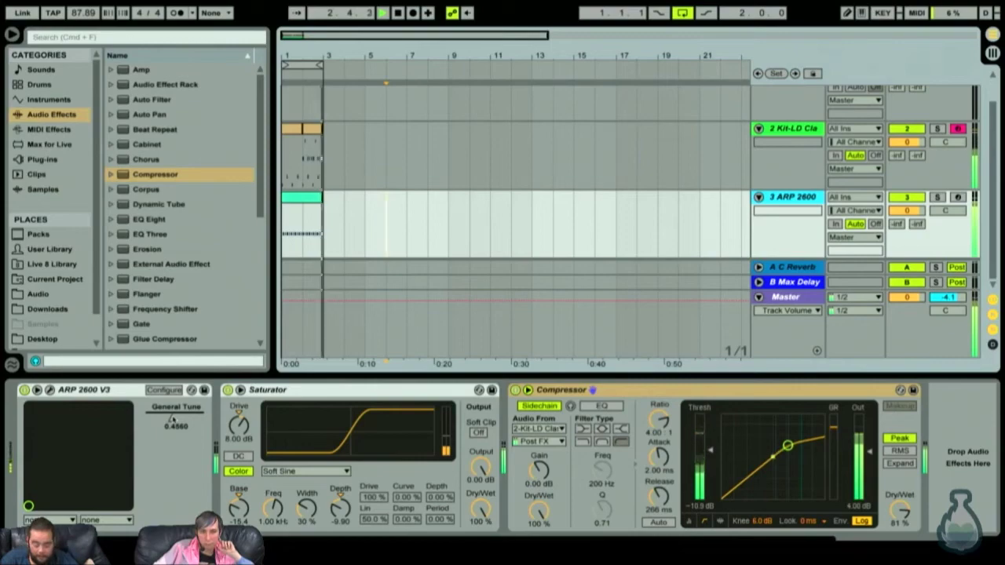
key("super+m")
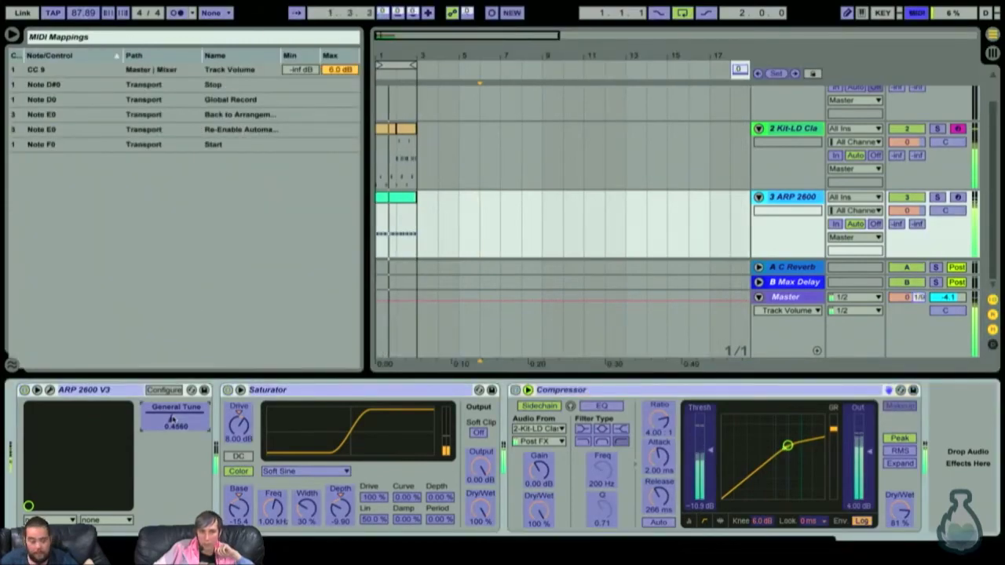
key("super+m")
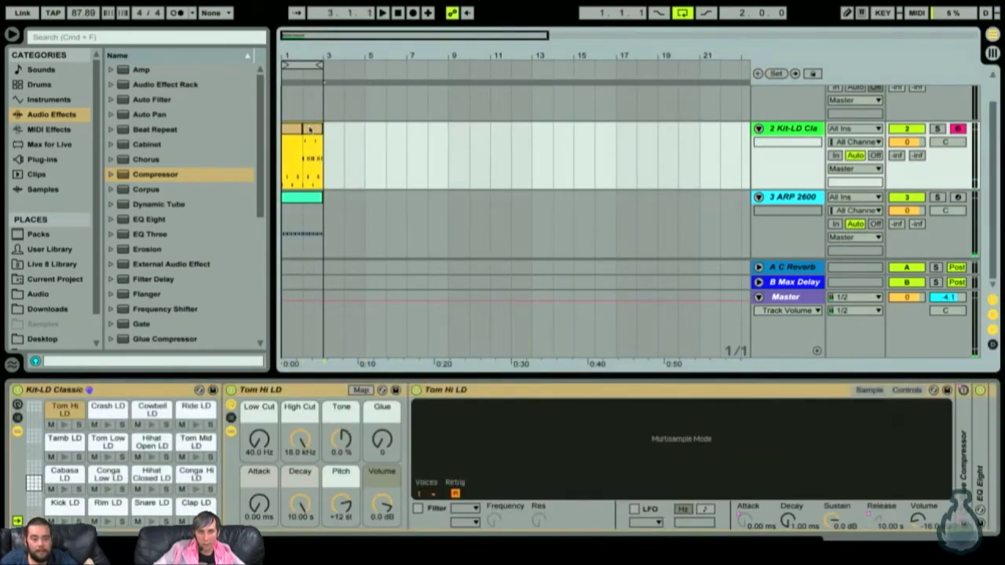
Step: Repeat the drum and bass bars with Ctrl+D and open the ARP 2600 clip's notes
left_click(299, 205)
key("ctrl+d")
key("ctrl+d")
key("ctrl+d")
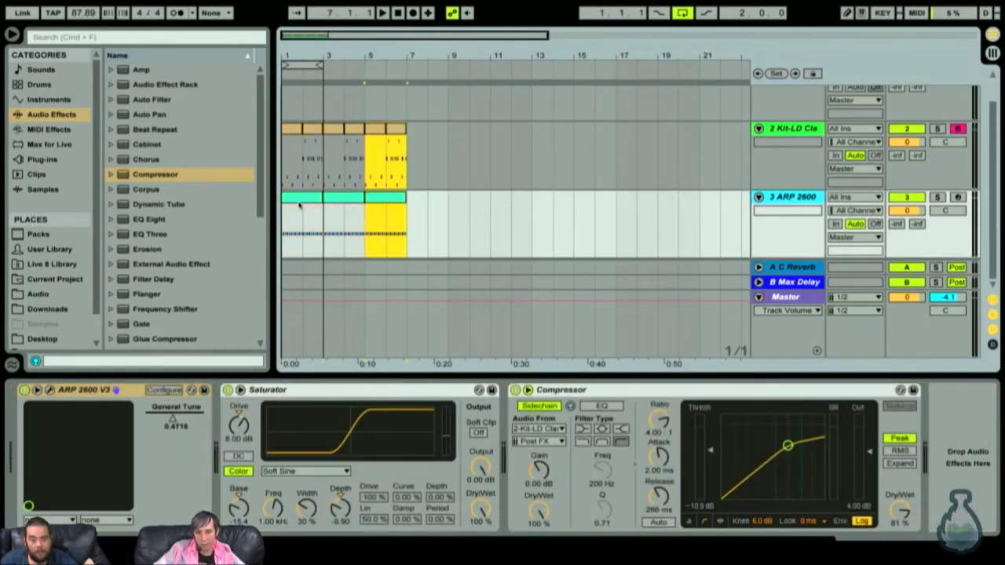
left_click(313, 200)
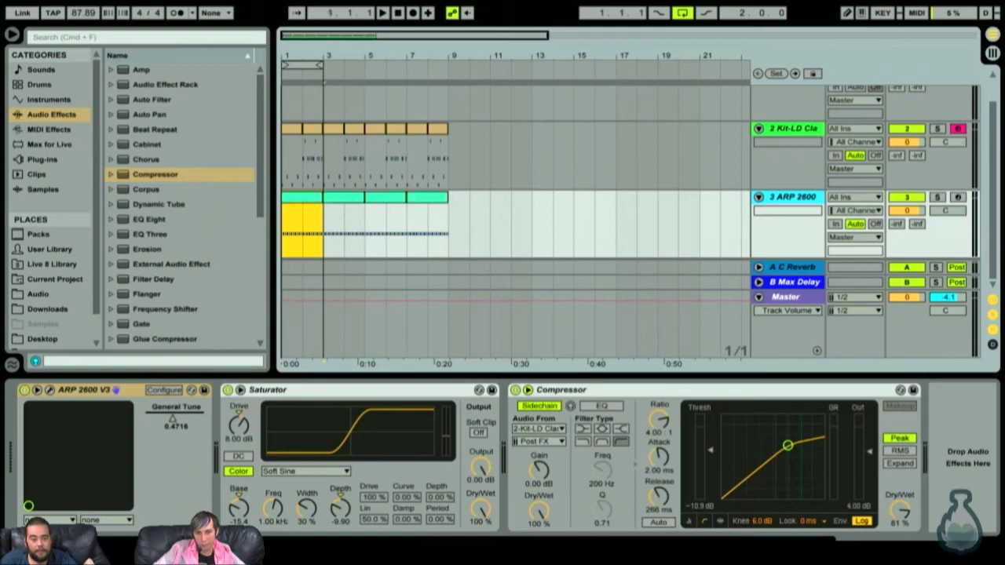
double_click(437, 199)
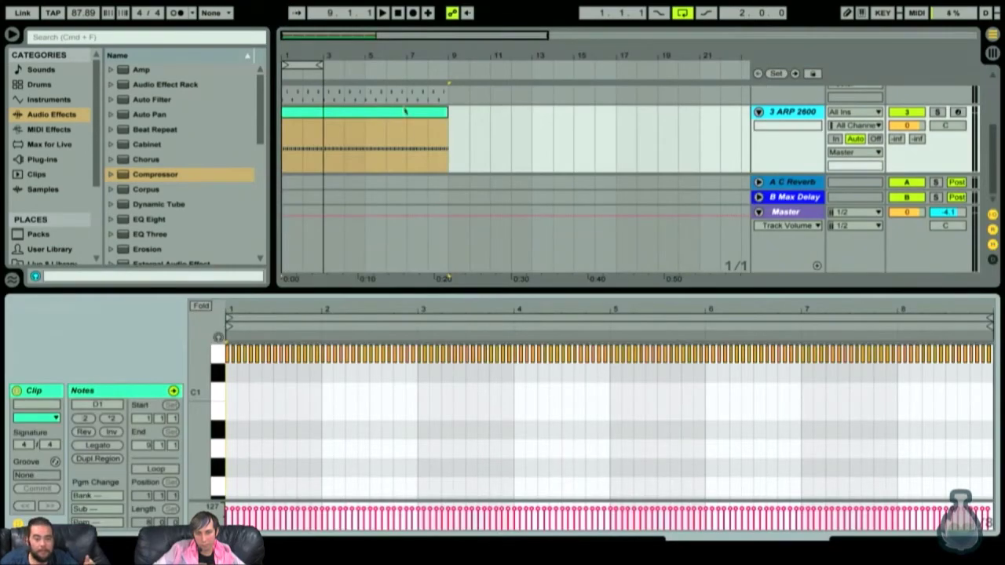
left_click(550, 150)
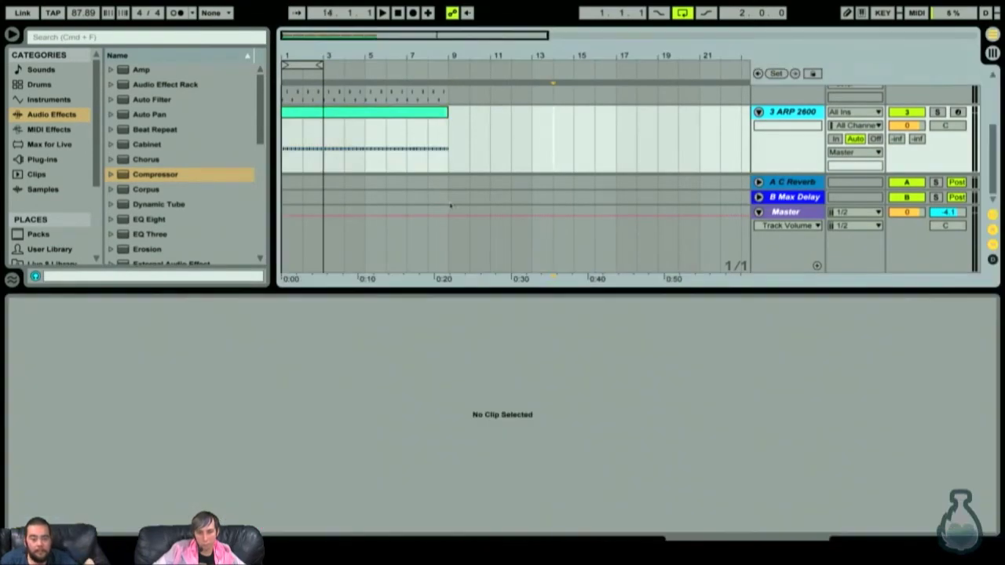
Step: Loop the arrangement over the whole ARP 2600 clip, bars 1 to 9
scroll(496, 170, "up", 2)
left_click(496, 162)
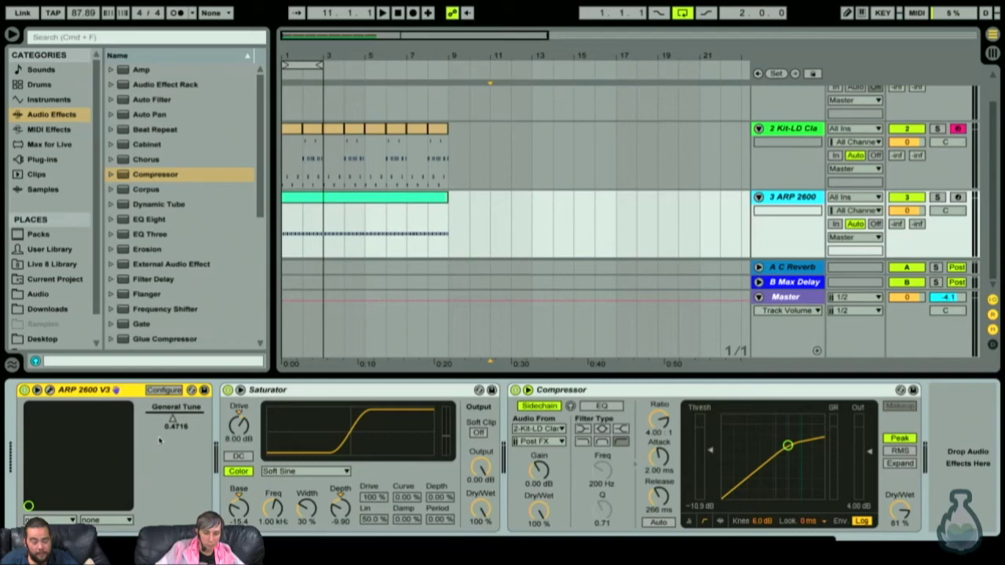
left_click(355, 199)
key("ctrl+l")
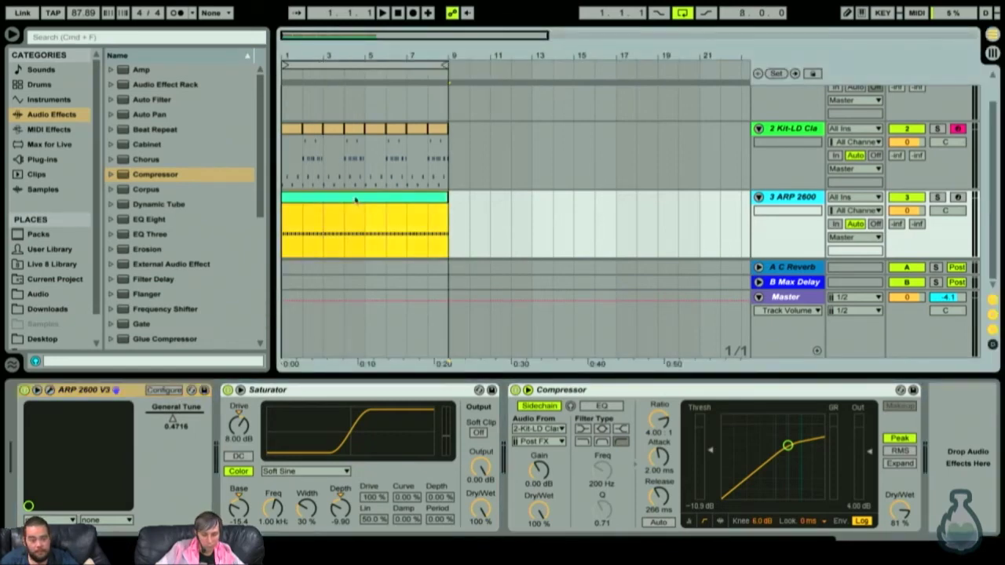
Step: Record General Tune automation with F9, undo the first take, and record again
left_click(420, 195)
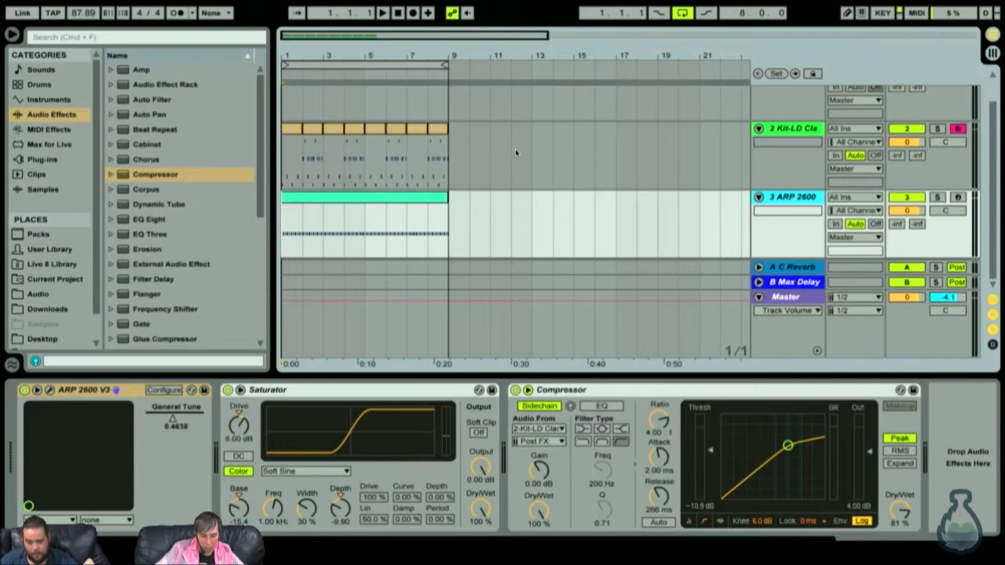
key("F9")
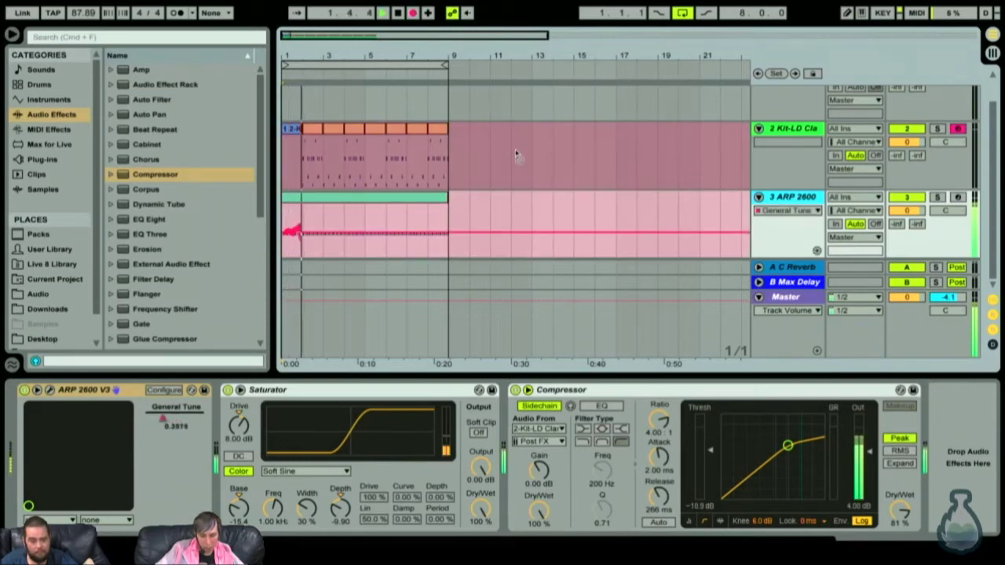
key("space")
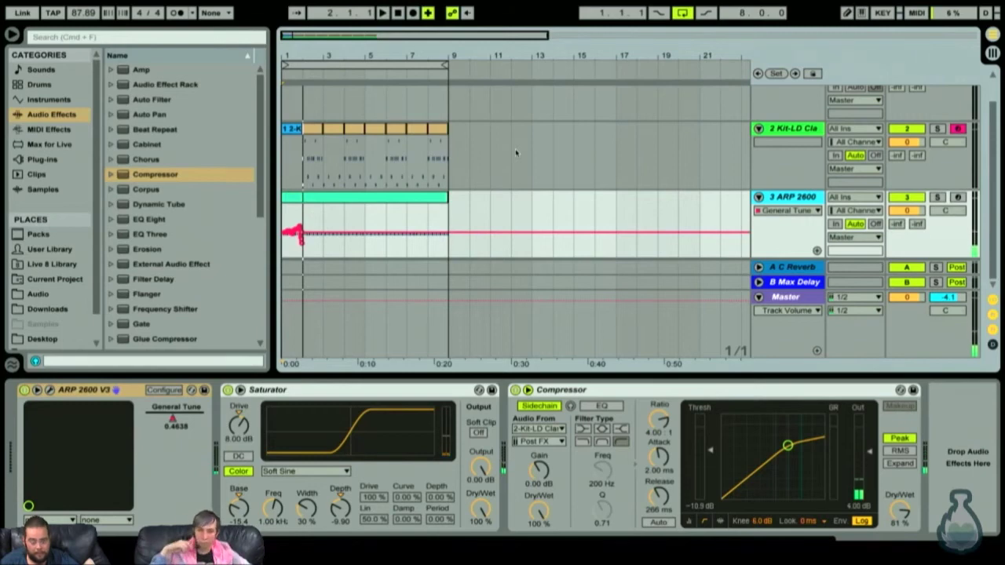
key("ctrl+z")
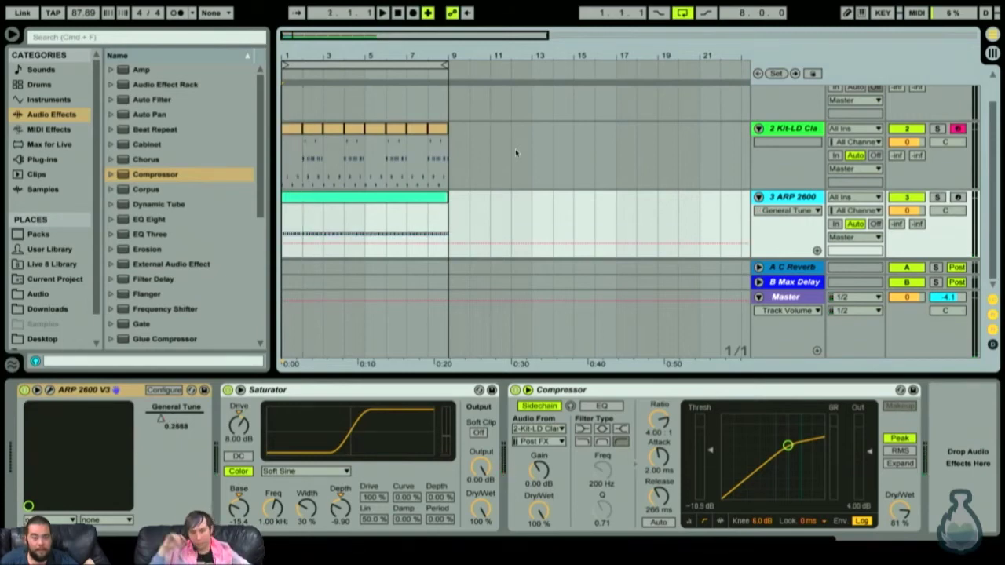
left_click(958, 132)
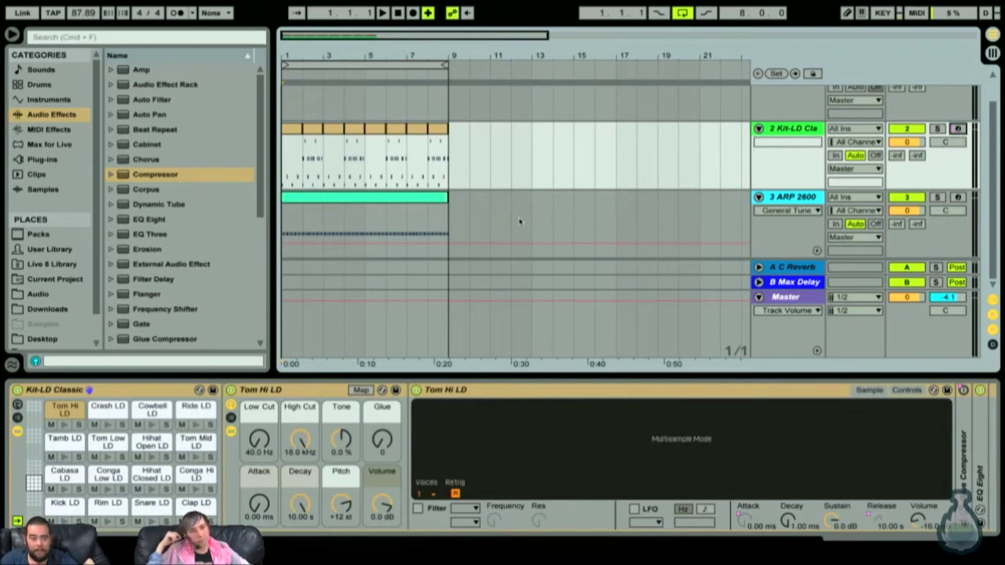
key("F9")
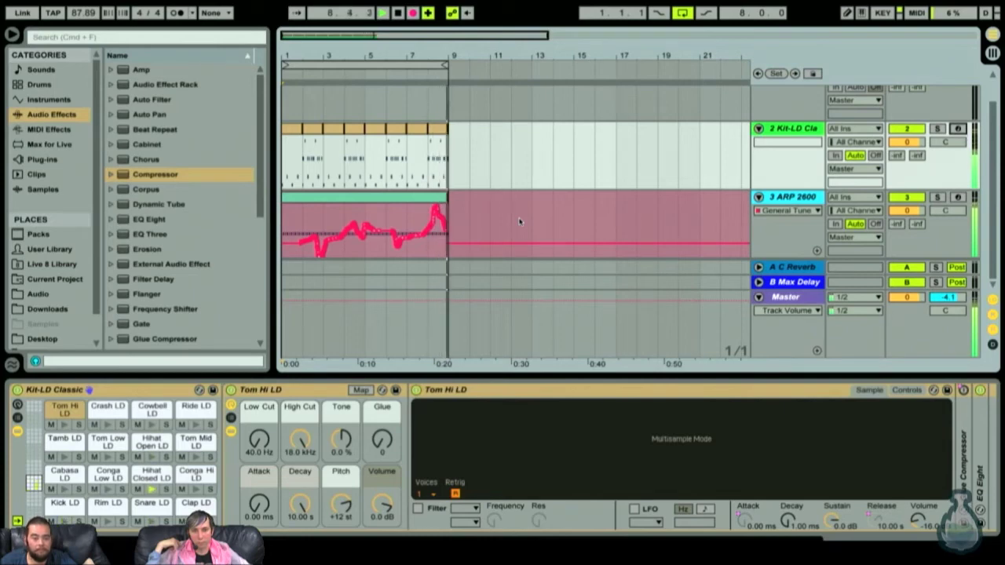
key("space")
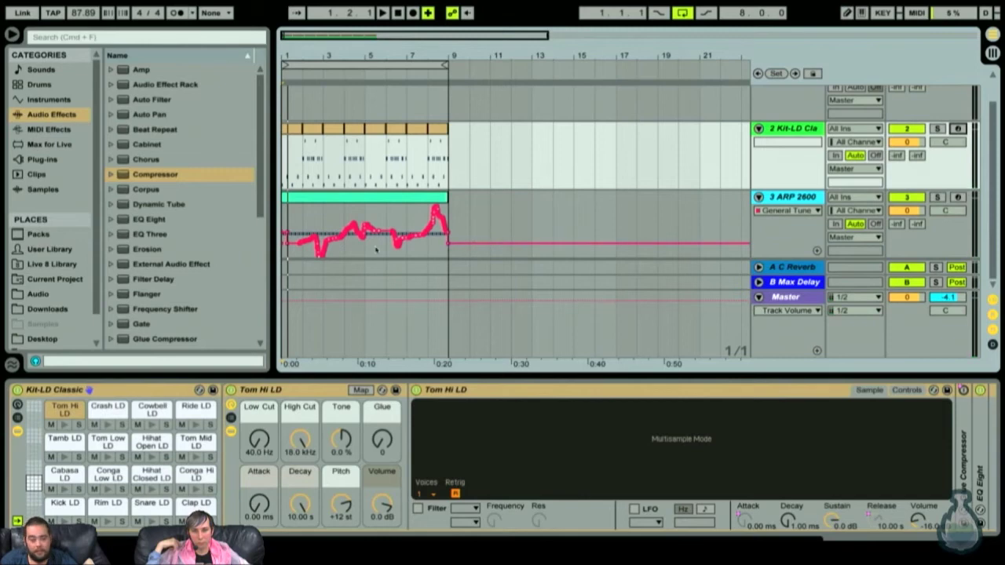
key("plus")
key("plus")
key("plus")
key("plus")
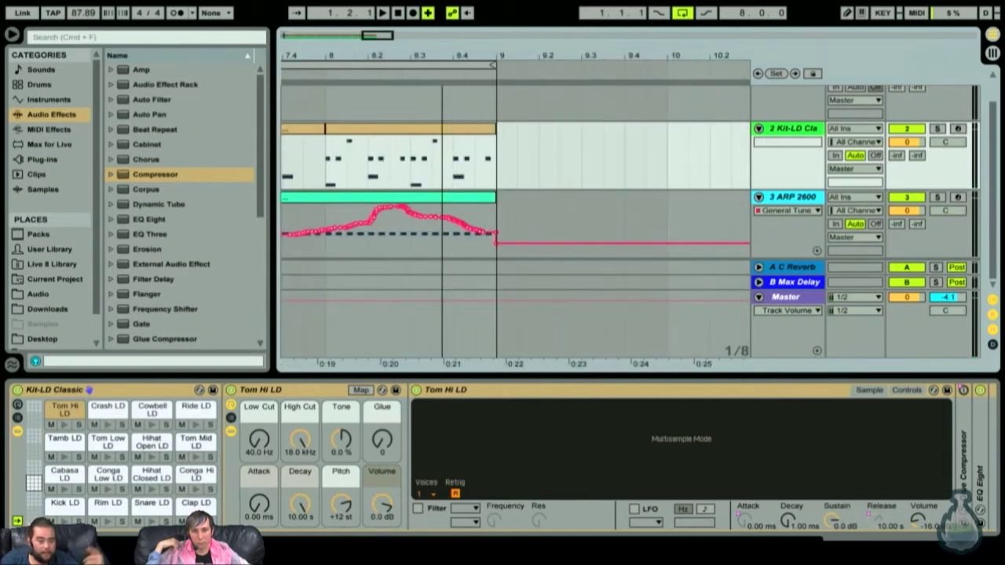
key("plus")
key("plus")
key("plus")
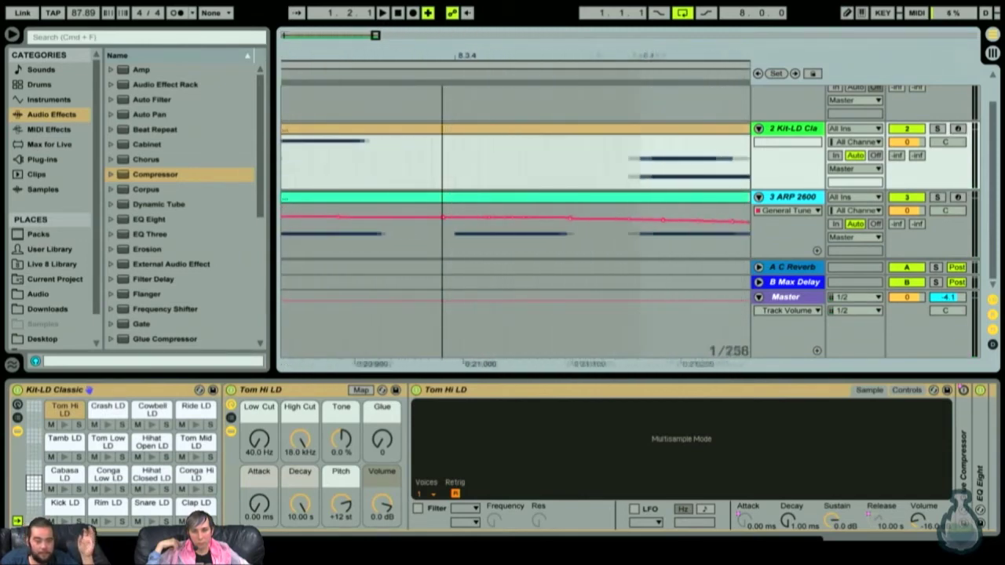
key("minus")
key("minus")
key("minus")
key("minus")
key("minus")
key("minus")
key("minus")
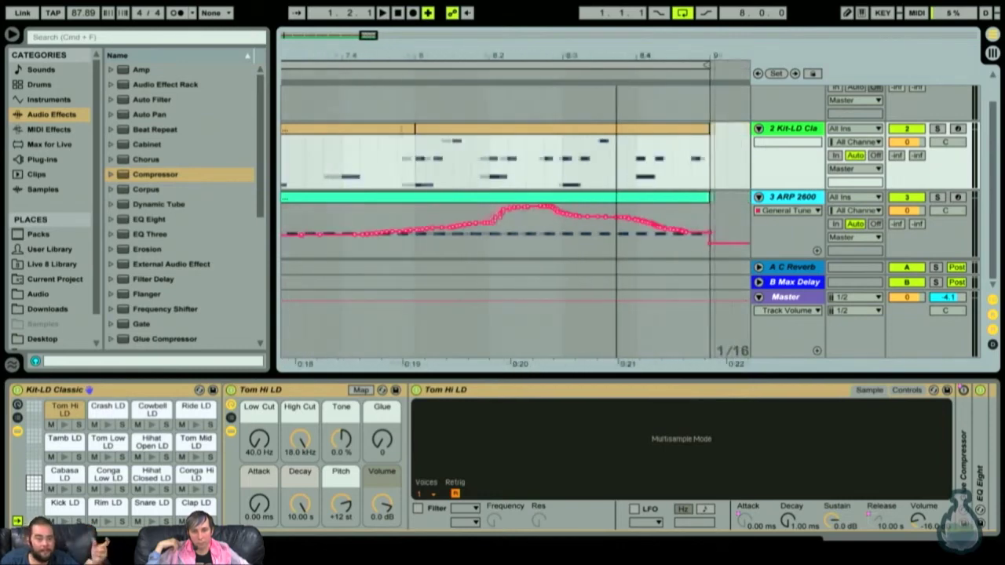
key("plus")
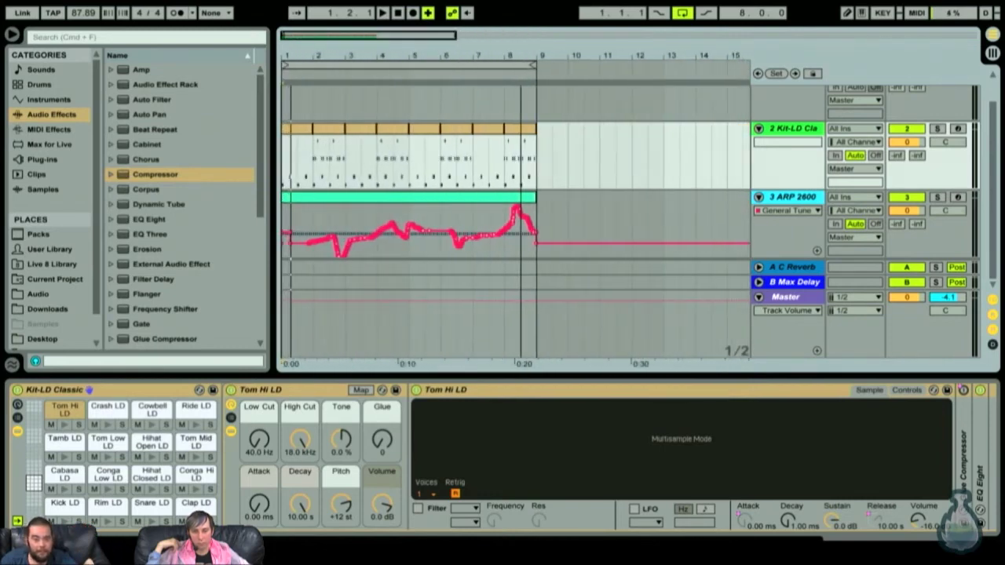
left_click(580, 143)
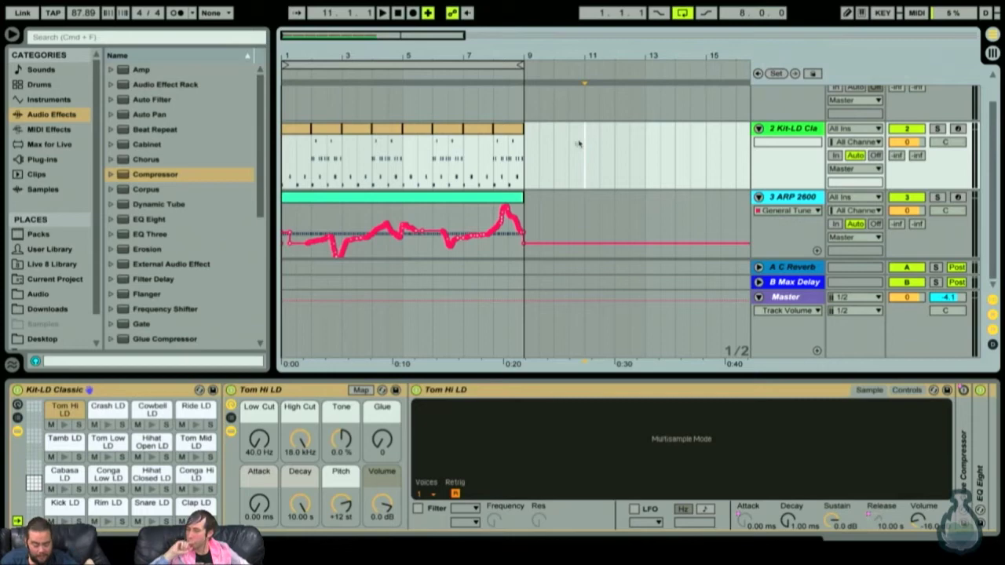
key("super+s")
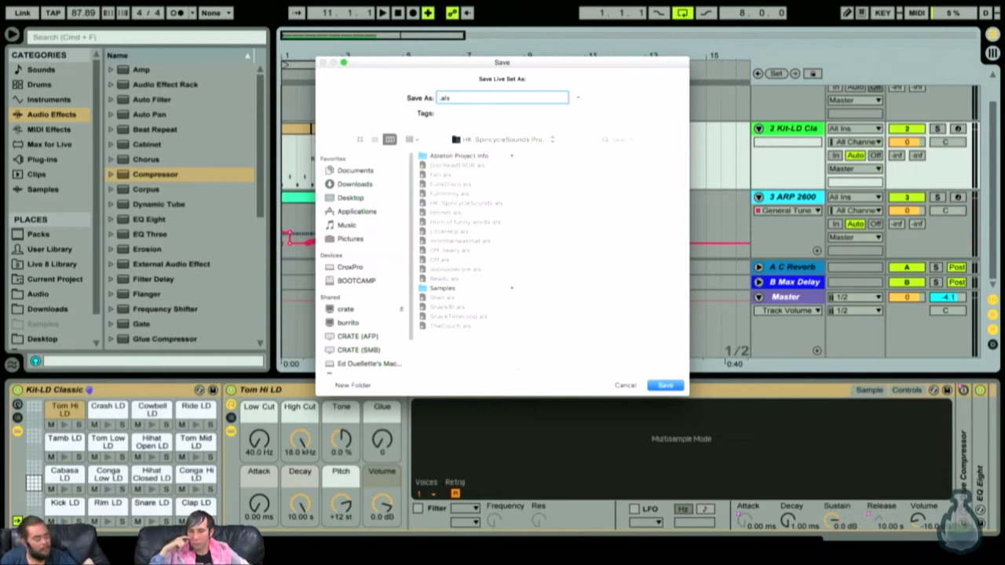
Step: Save the Live Set as 'AlittleTitle'
type("AlittleTi")
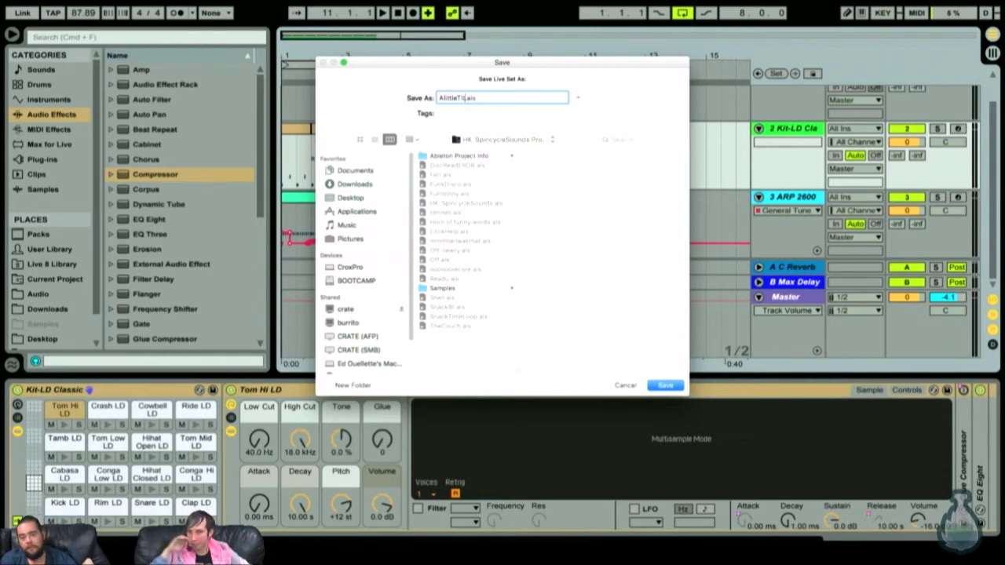
type("tle")
key("Return")
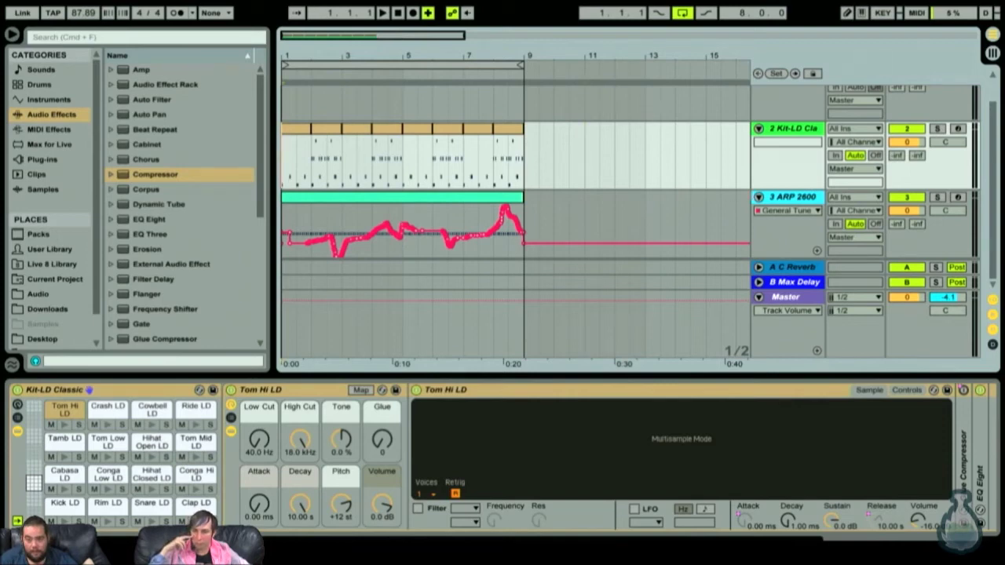
Step: Fold the ARP 2600 track, start playback, and duplicate the Kit-LD drum track
left_click(758, 197)
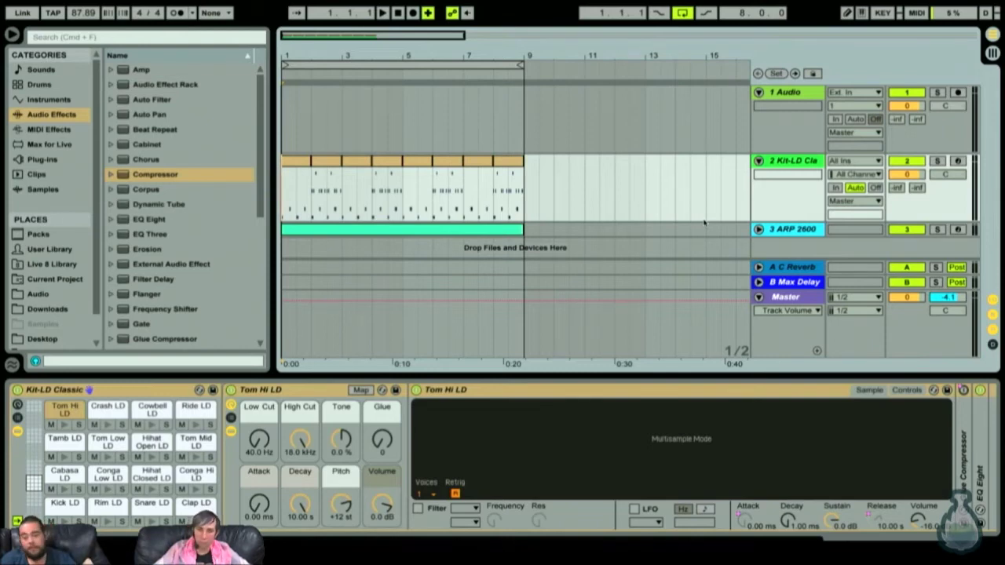
key("space")
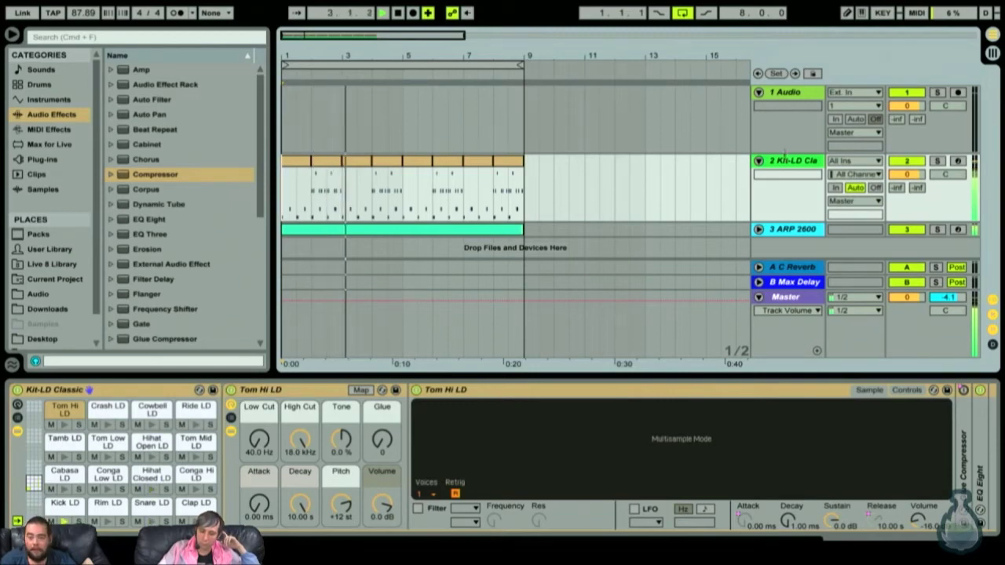
left_click(789, 160)
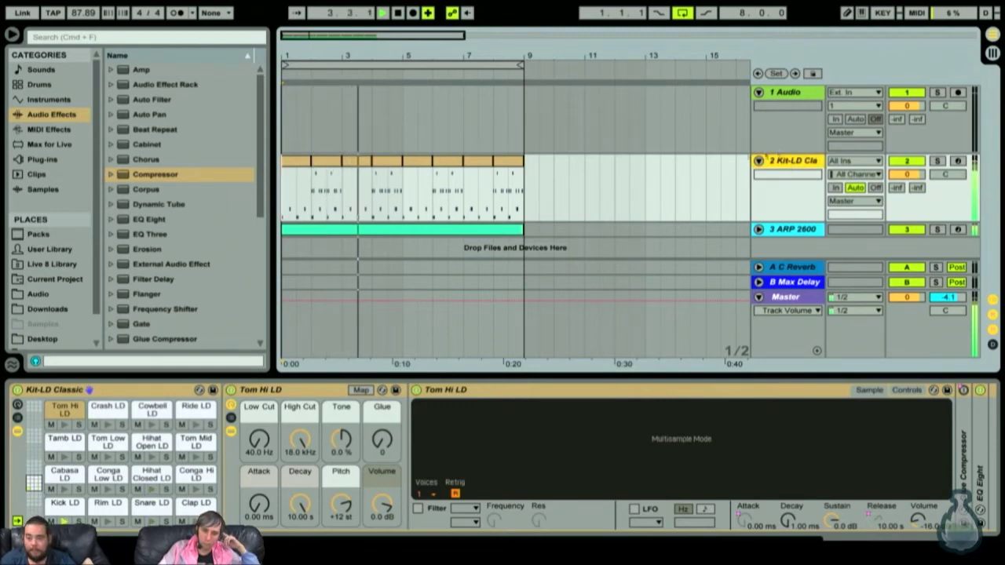
key("ctrl+d")
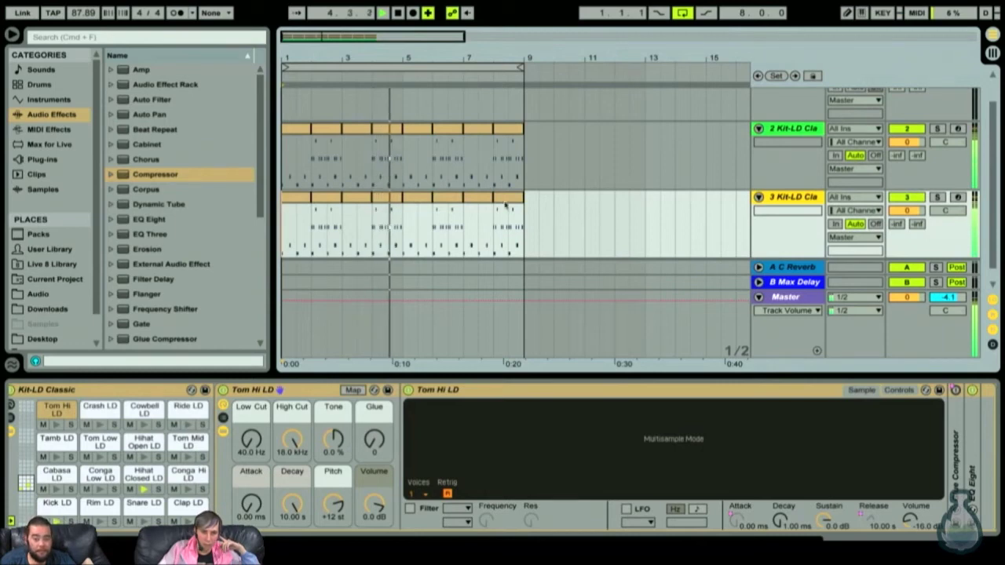
Step: Arm the duplicated drum track and raise its C Reverb send to 0
left_click_drag(505, 204, 294, 199)
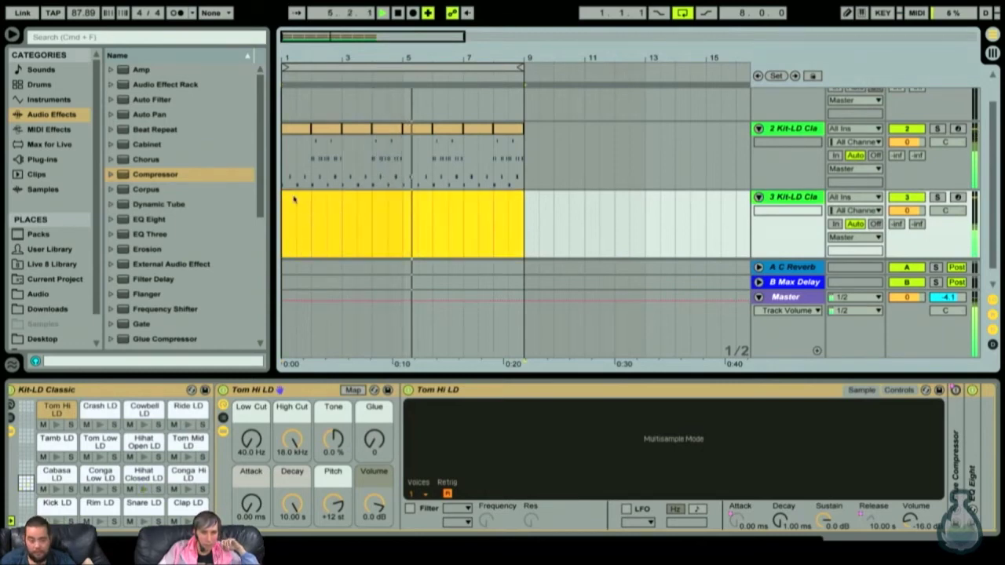
left_click(957, 200)
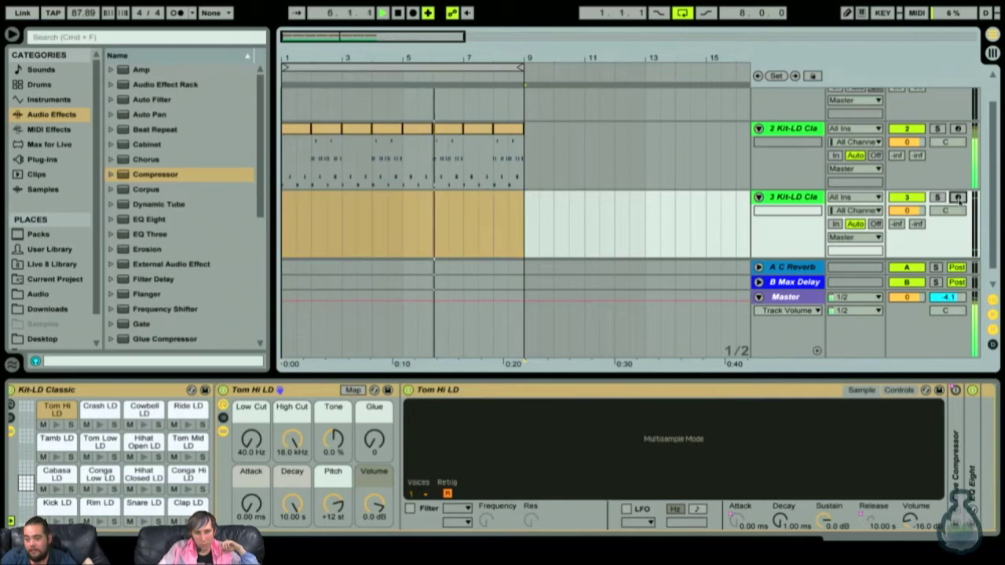
left_click(958, 198)
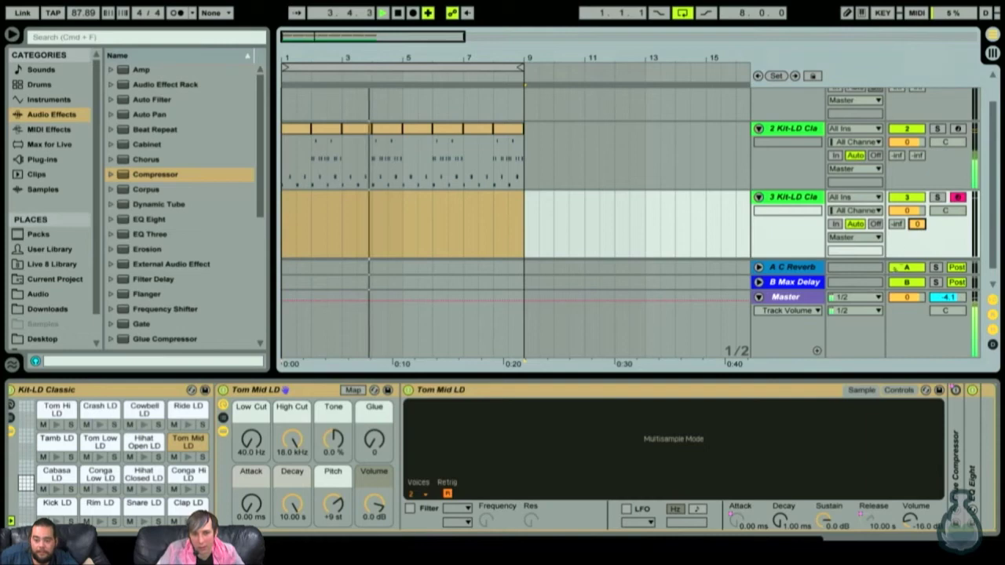
left_click(917, 224)
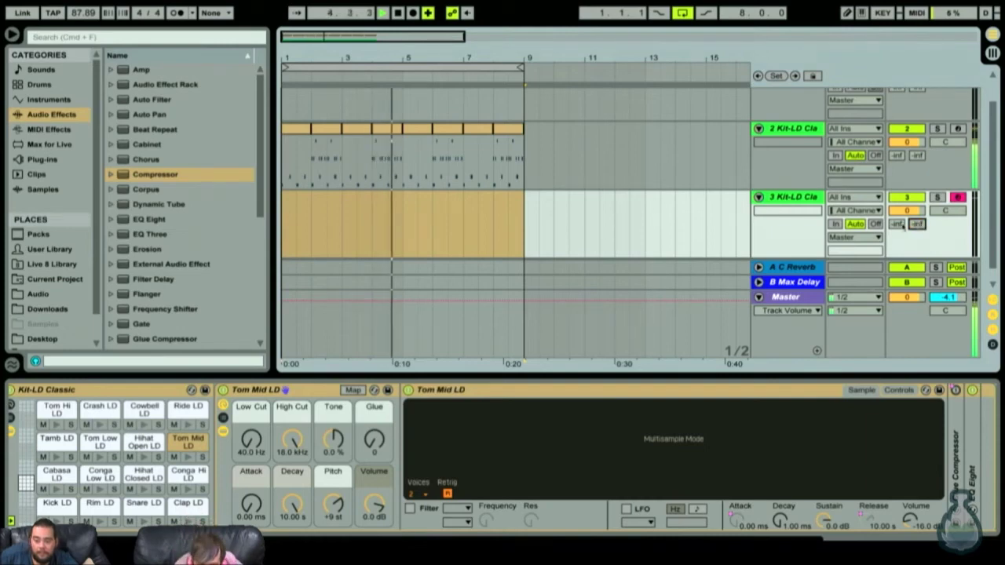
left_click_drag(896, 225, 900, 225)
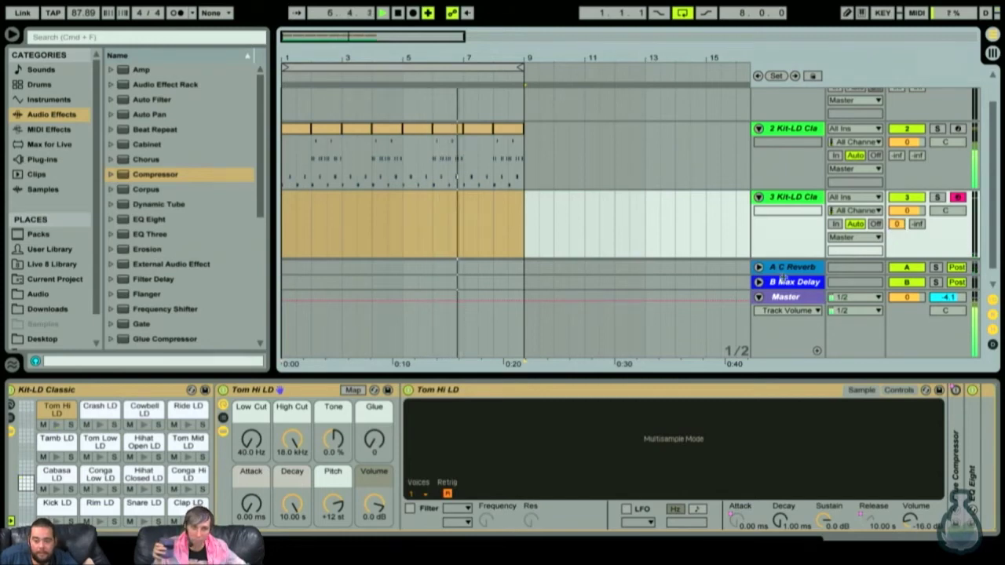
left_click(795, 282)
Step: Lower the C Reverb dry/wet to about 73% and hot-swap in the Ambience room preset
left_click(792, 267)
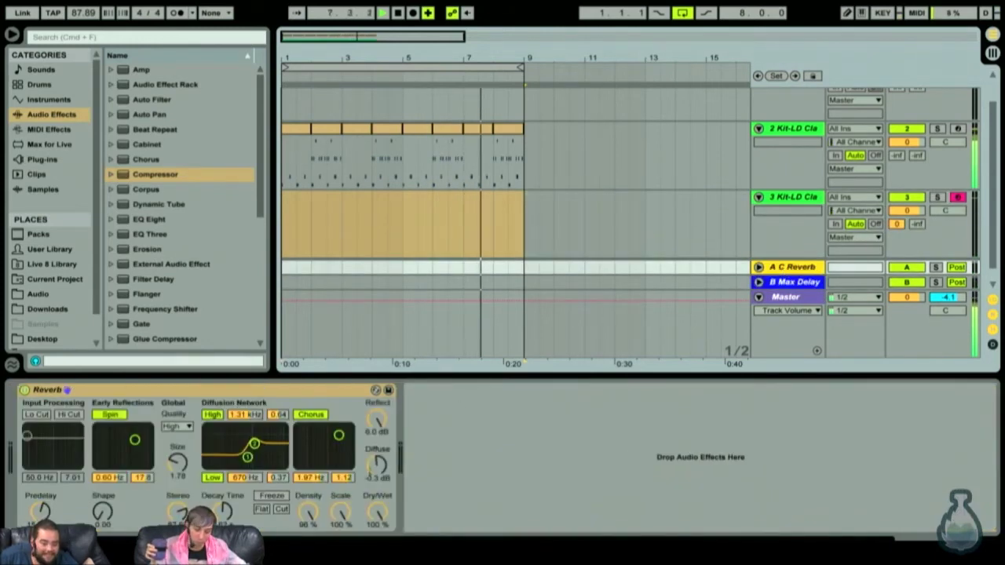
mouse_move(378, 512)
left_mouse_down()
mouse_move(378, 530)
mouse_move(377, 507)
left_mouse_up()
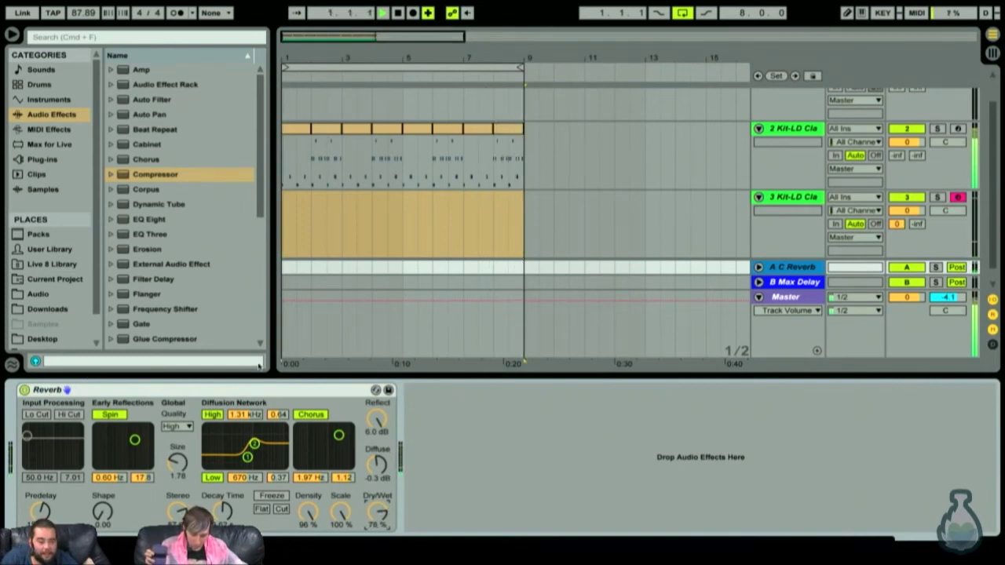
left_click(230, 390)
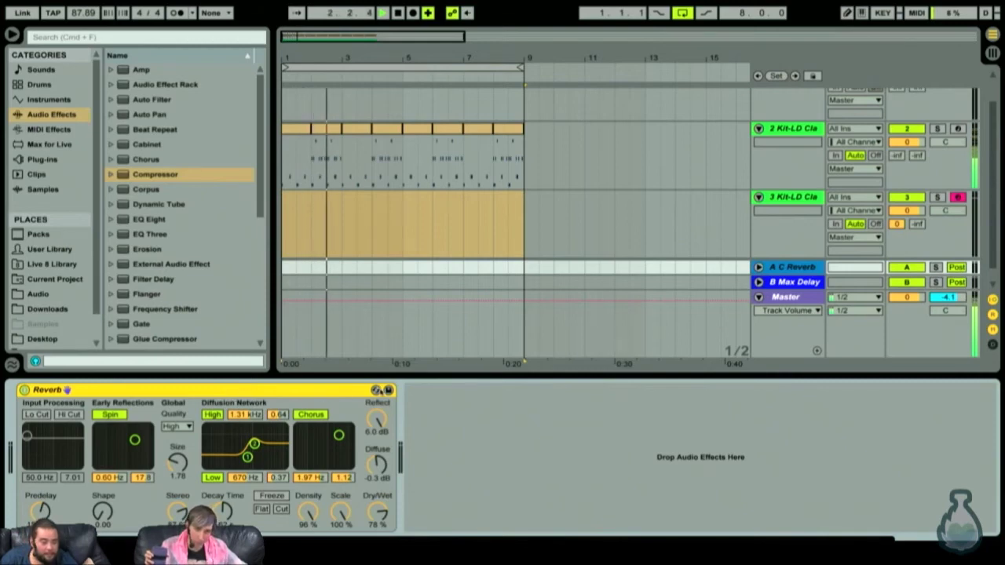
left_click(378, 390)
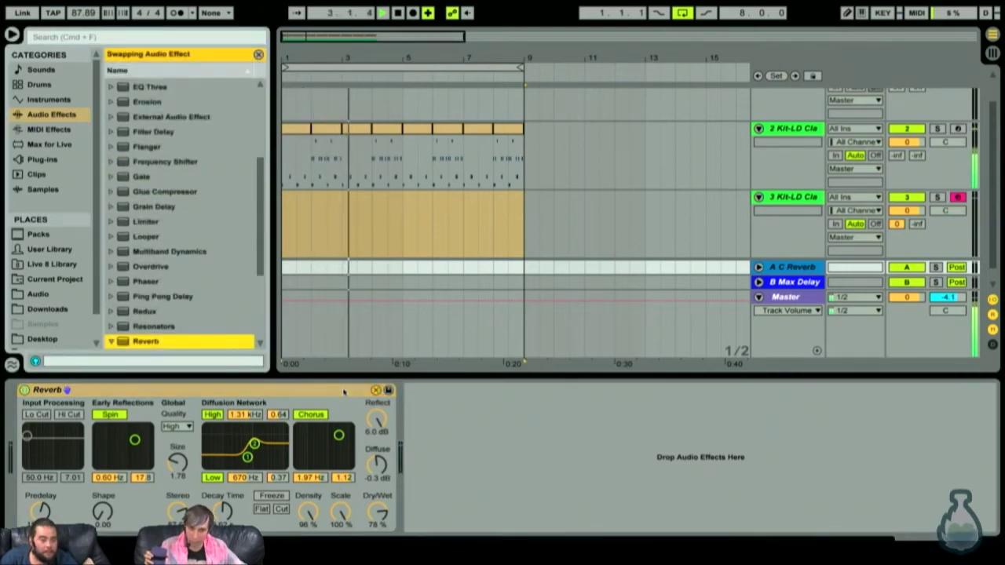
key("Right")
key("Down")
key("Down")
key("Down")
key("Down")
key("Down")
key("Down")
key("Down")
key("Down")
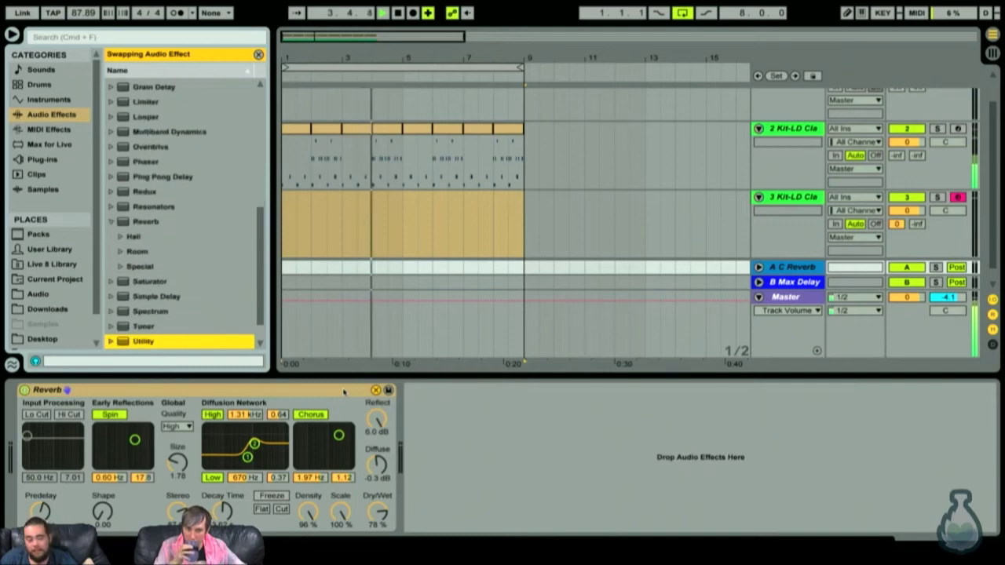
key("Up")
key("Up")
key("Up")
key("Up")
key("Up")
key("Up")
key("Right")
key("Down")
key("Down")
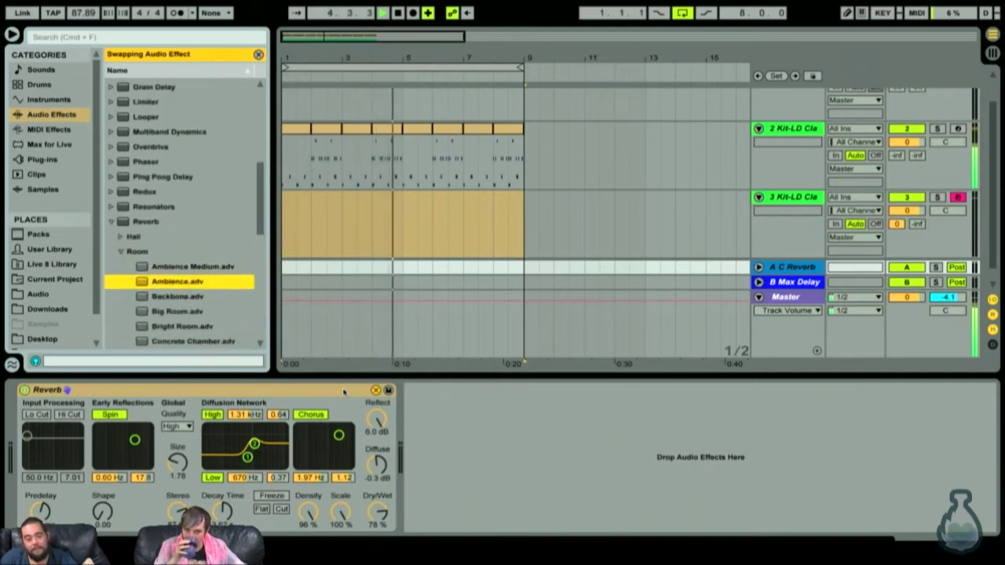
key("Down")
key("Down")
key("Down")
key("Up")
key("Up")
key("Up")
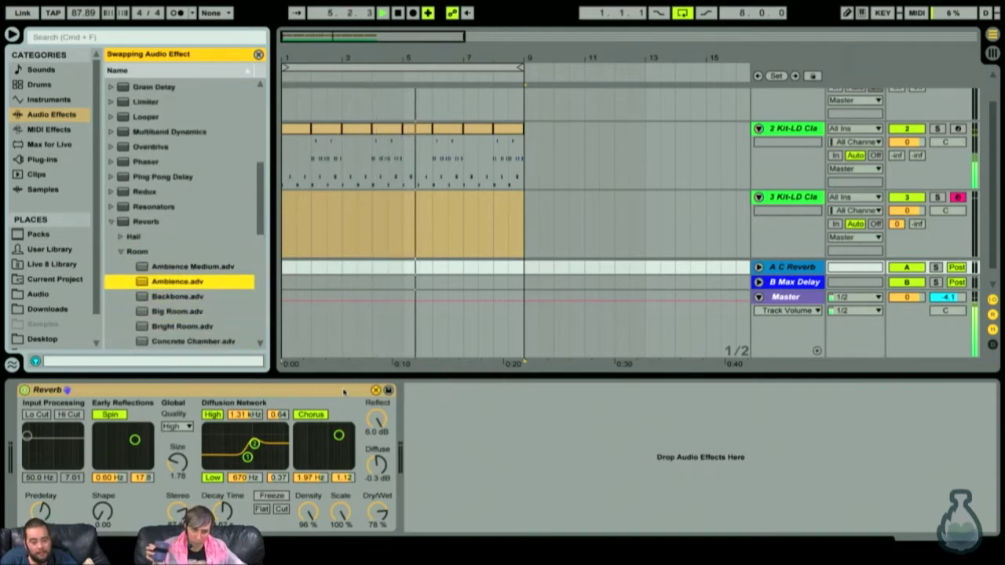
key("Return")
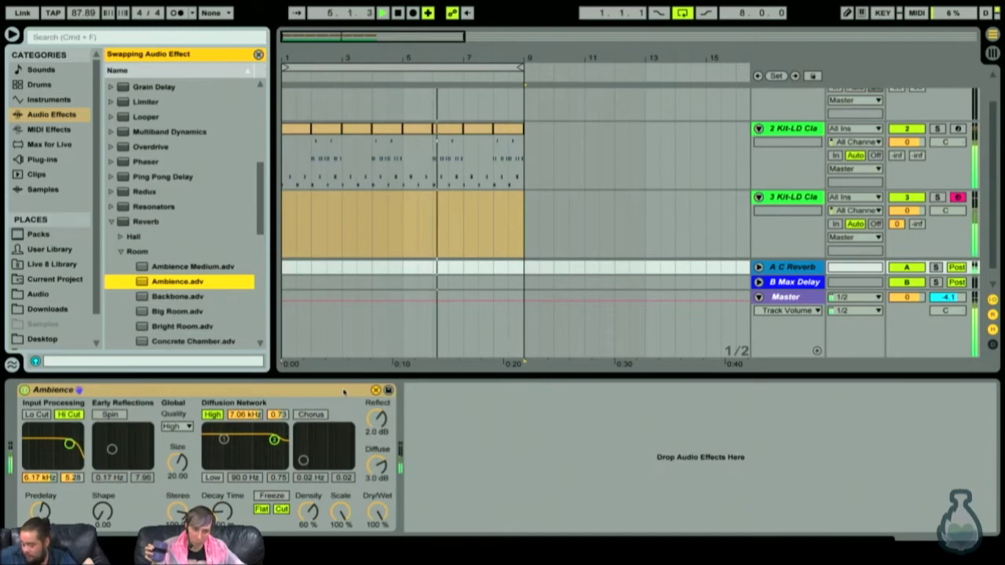
Step: Audition Big Room and Concrete Chamber, settle on Corridor, and collapse the preset folders
key("Down")
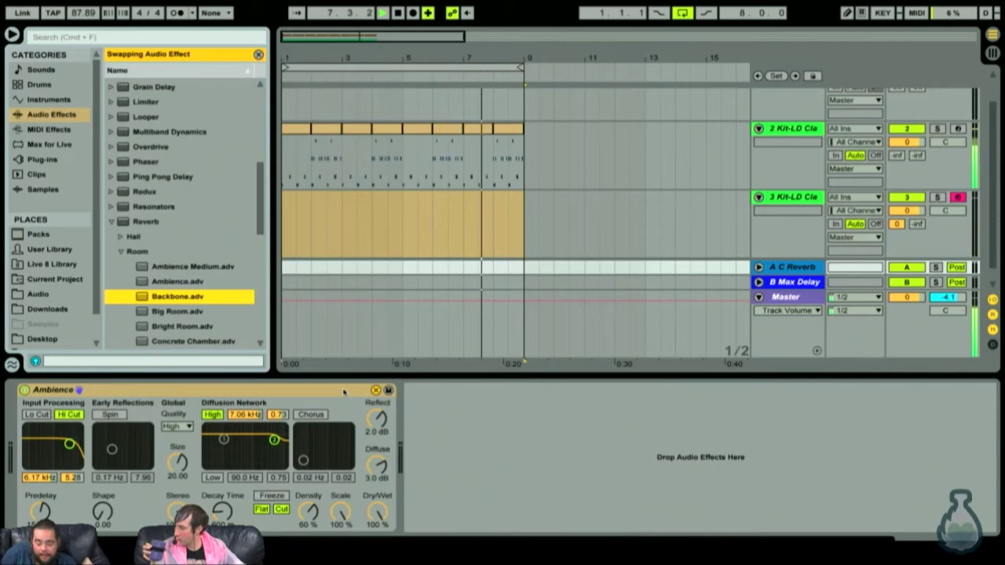
key("Down")
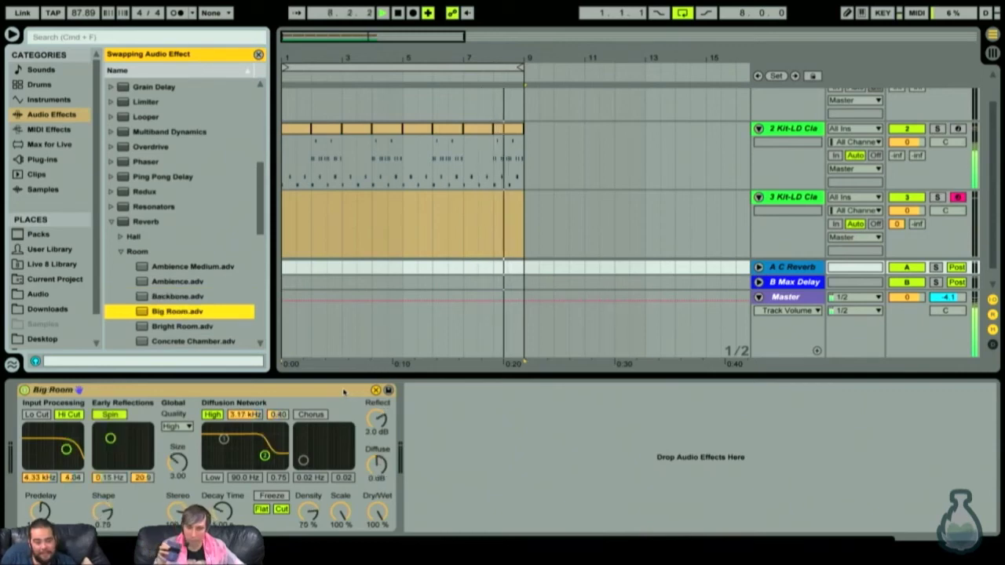
key("Down")
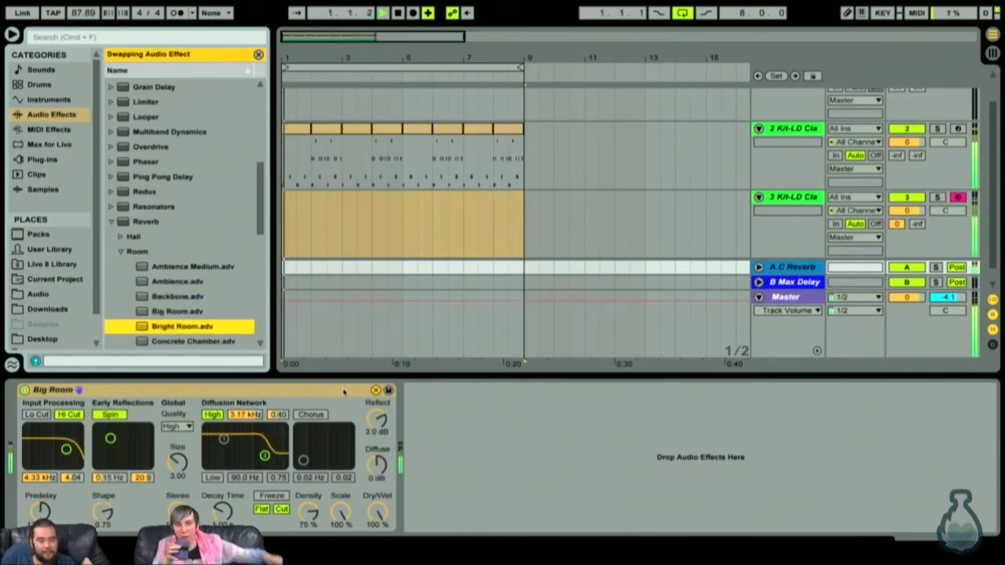
key("Down")
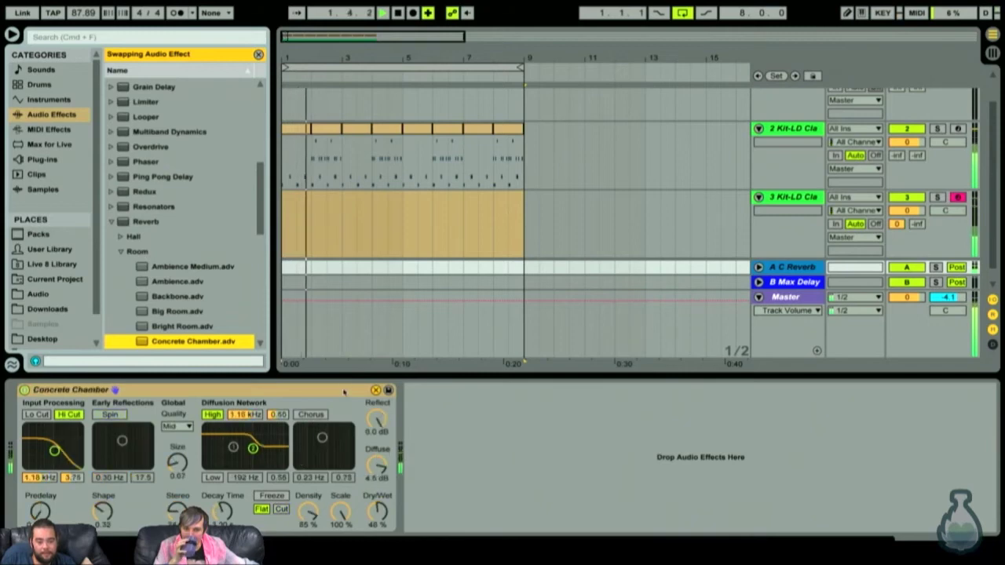
key("Down")
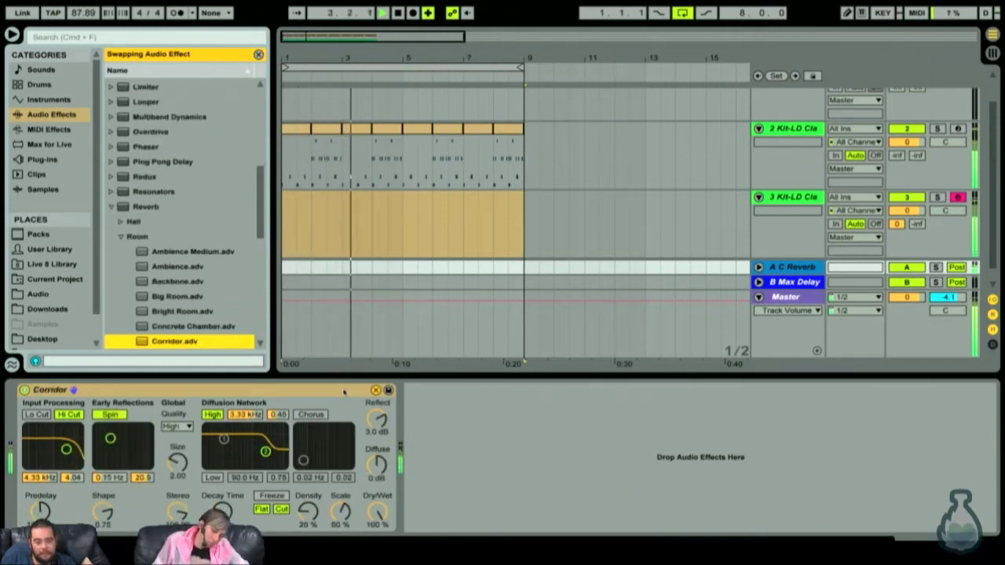
key("Up")
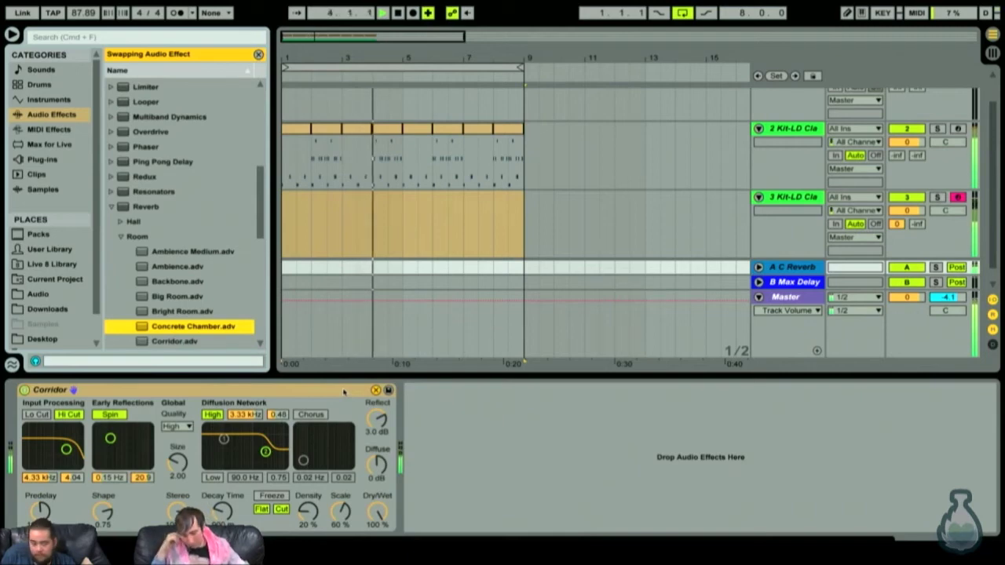
left_click(120, 237)
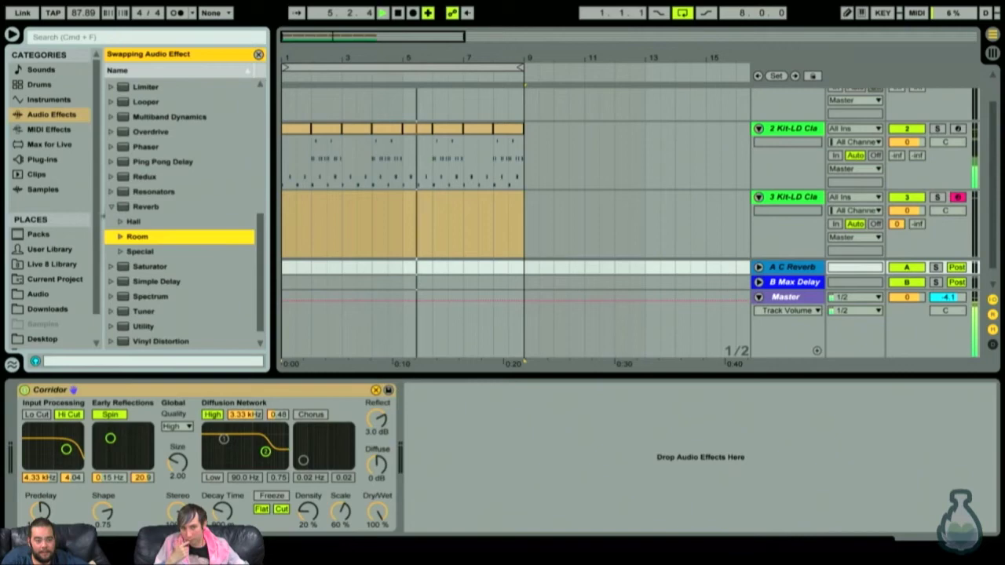
left_click(111, 206)
left_click(356, 234)
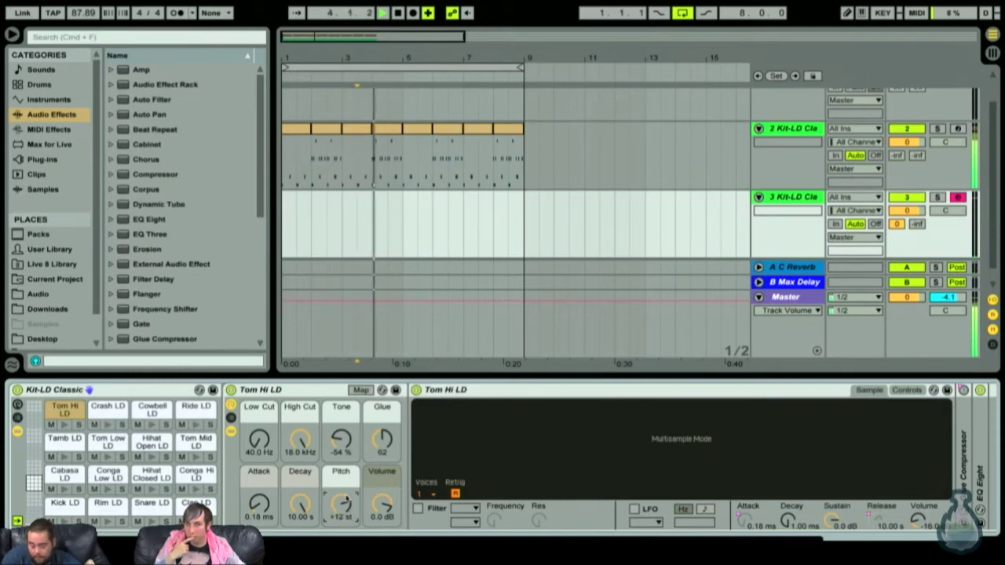
Step: Pitch Tom Hi LD down to +3 st, then delete the Kit-LD Classic kit from track 3
left_click_drag(343, 500, 343, 522)
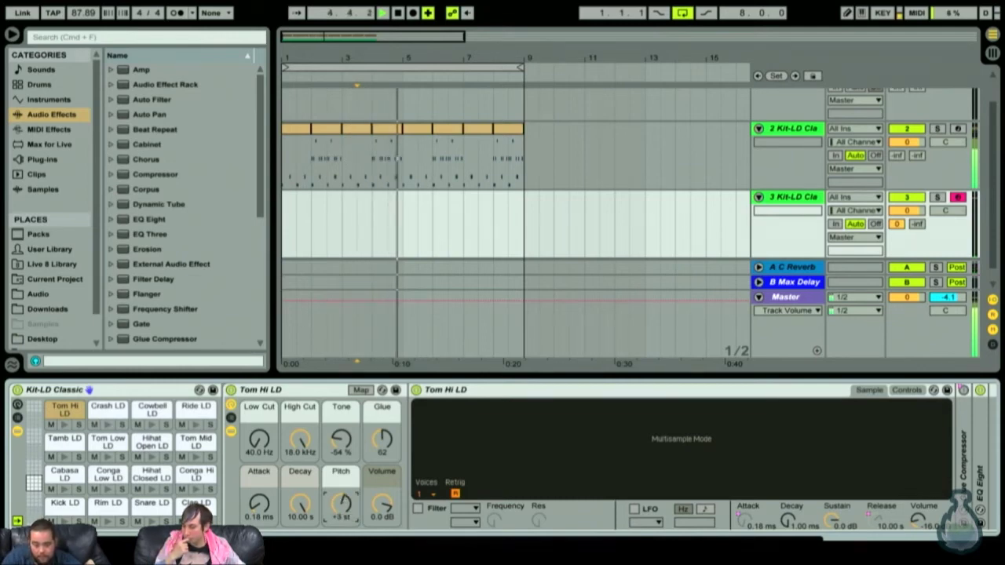
left_click(195, 441)
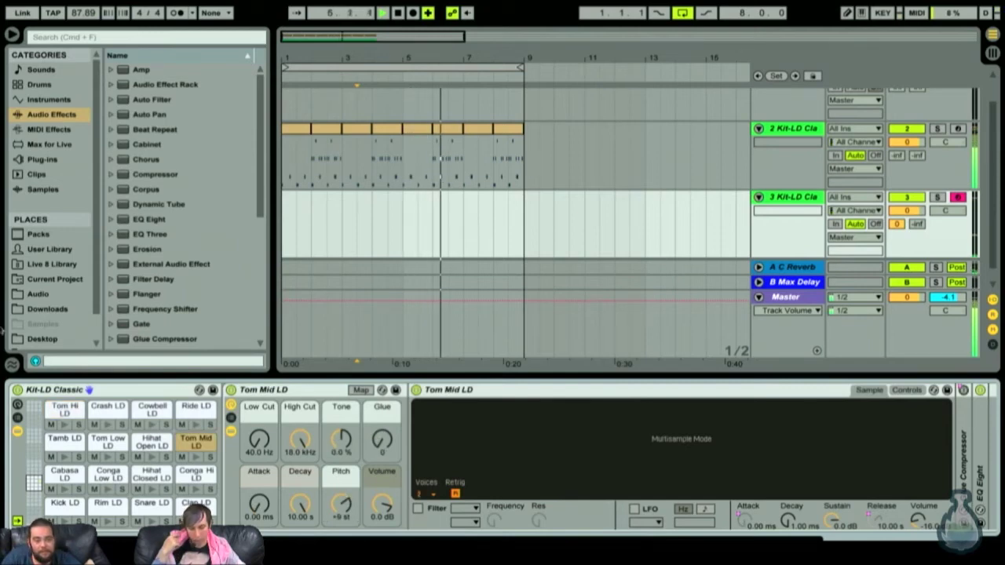
left_click(88, 389)
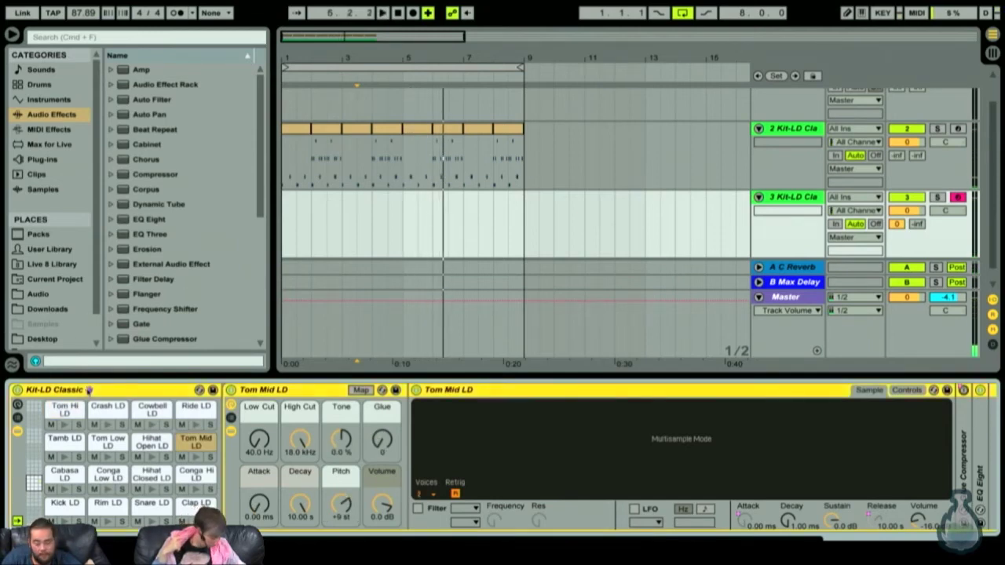
key("Delete")
Step: With the empty track 3 focused, set playback to start at bar 4
scroll(188, 230, "down", 1)
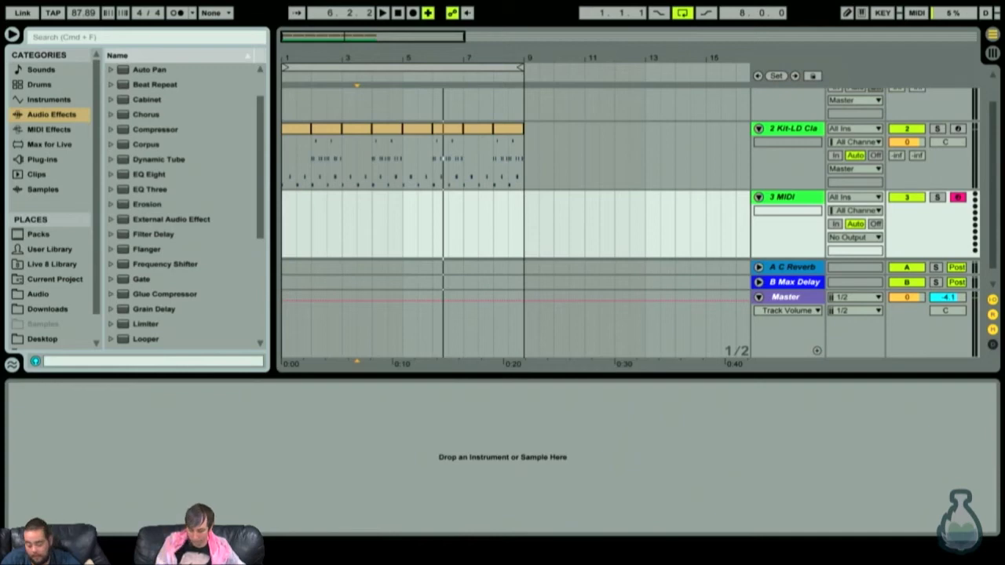
left_click(131, 443)
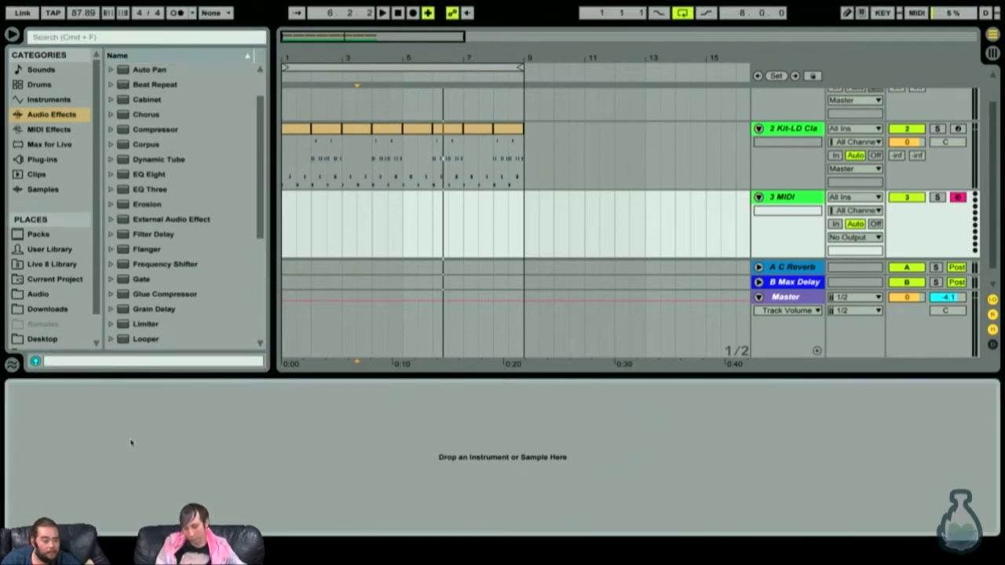
scroll(70, 229, "down", 2)
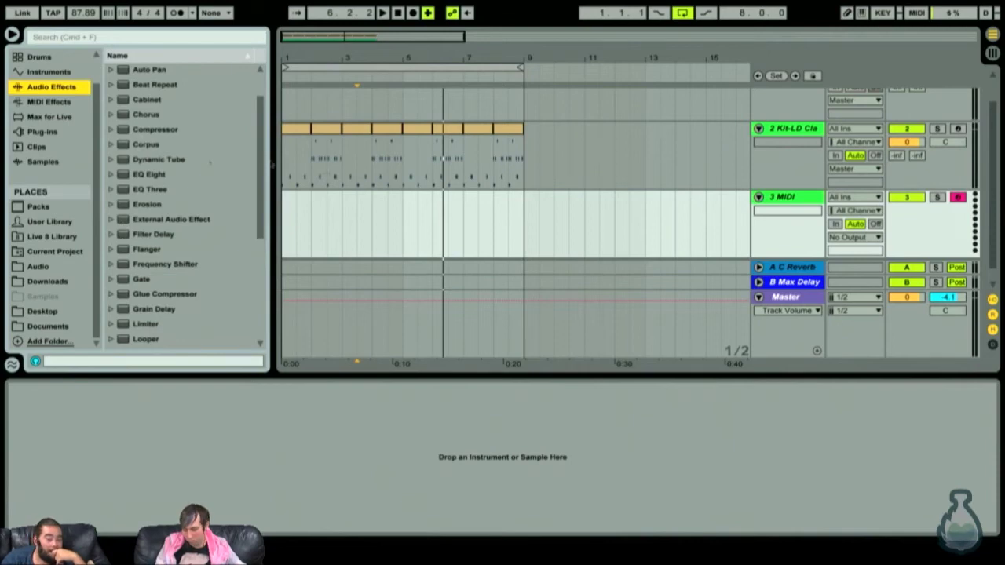
left_click(376, 216)
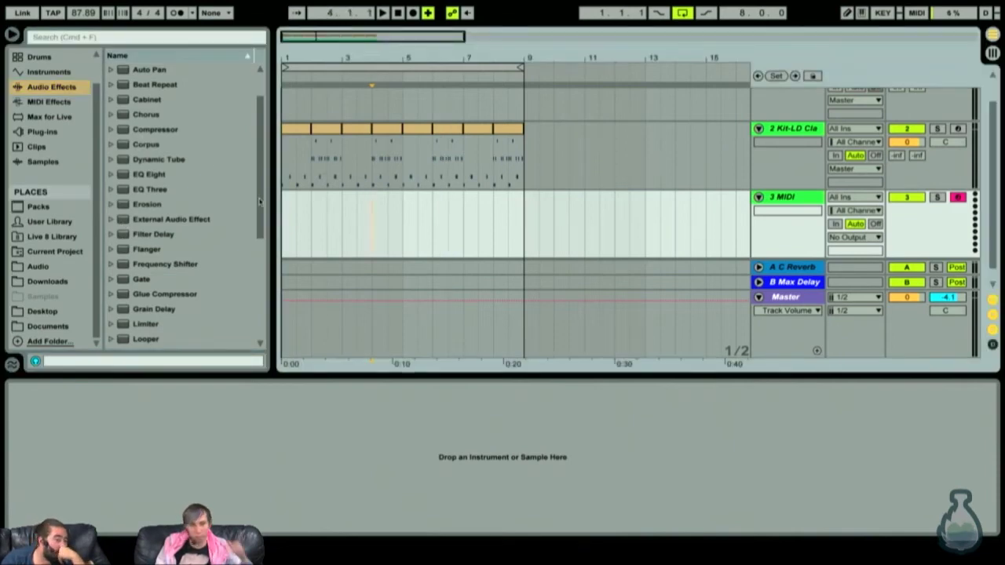
Step: Bring up the browser search and list the library's Samples category
scroll(177, 194, "up", 2)
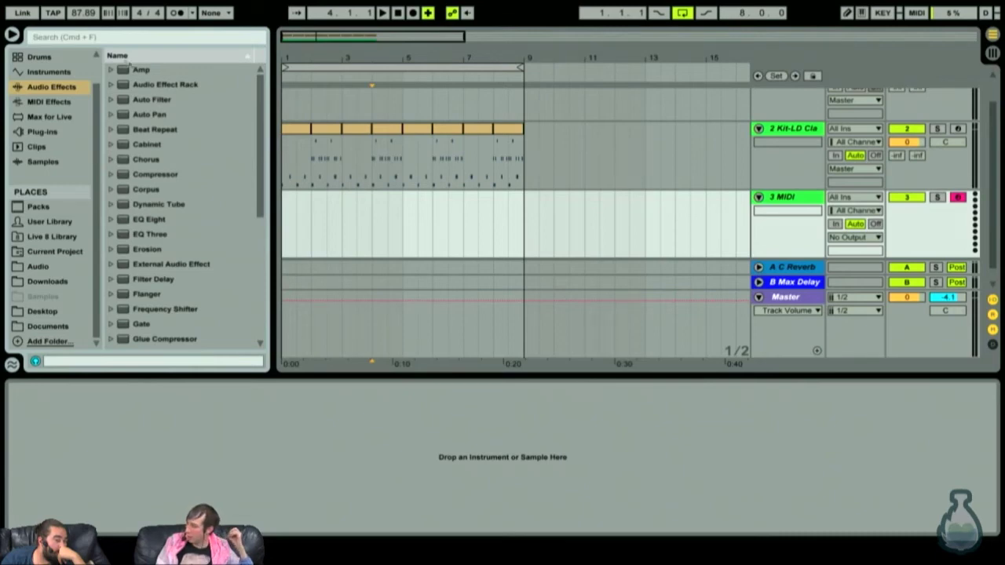
left_click(96, 37)
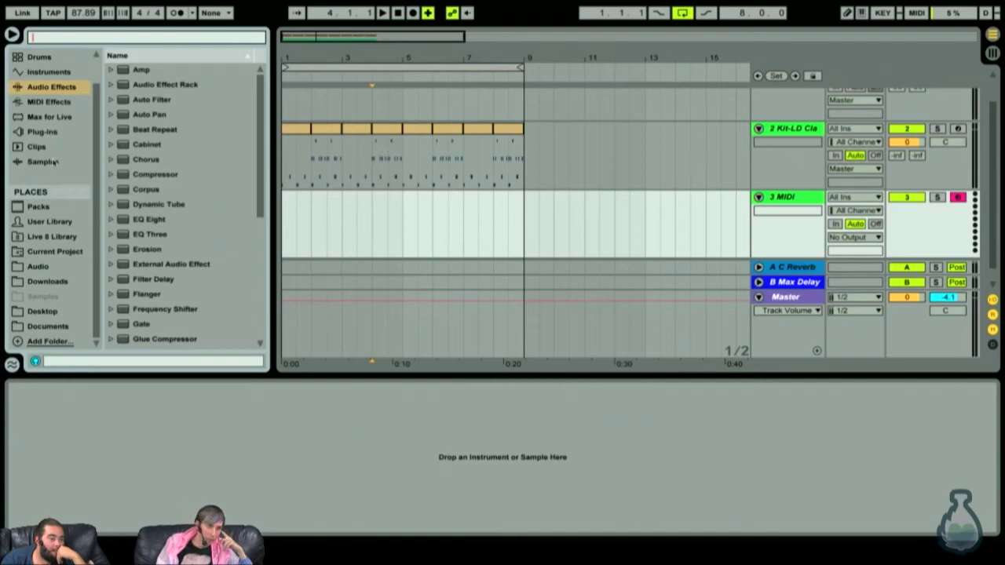
left_click(47, 162)
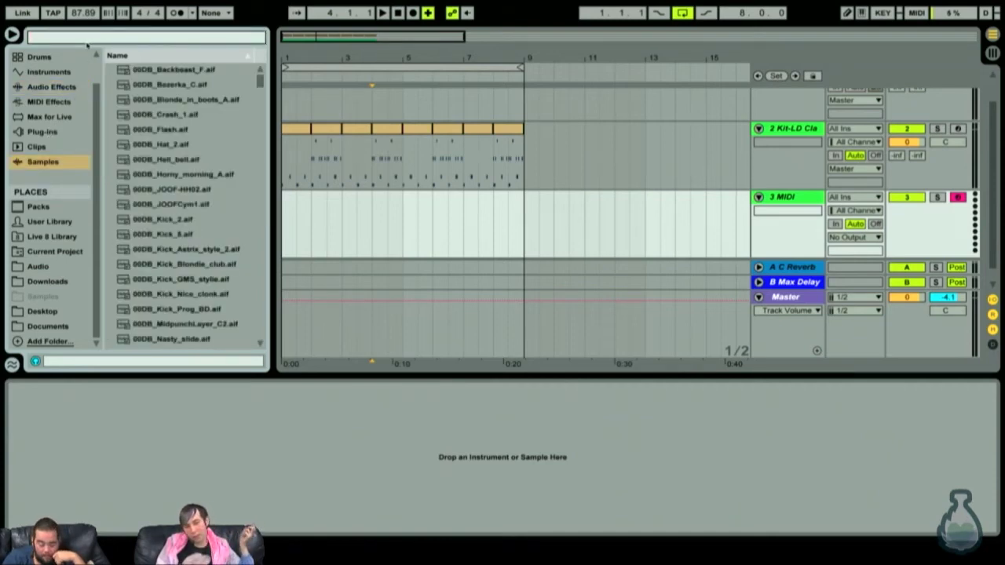
Step: Search samples for 'tom' and audition from DD_Tom5.aif through FM-Tom6.aif to M_TOM_7.aif
type("tom")
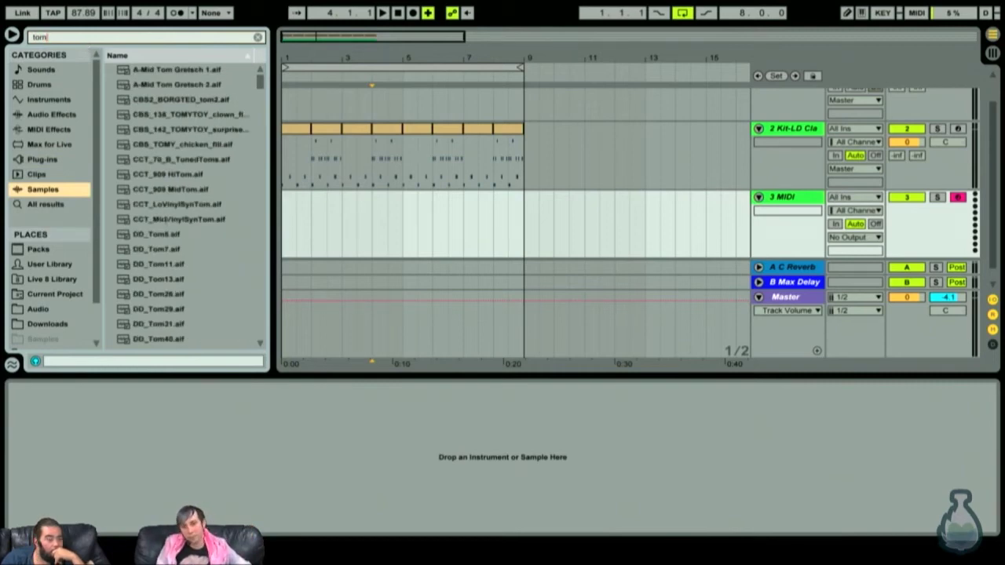
left_click(163, 233)
key("Down")
key("Down")
key("Down")
key("Down")
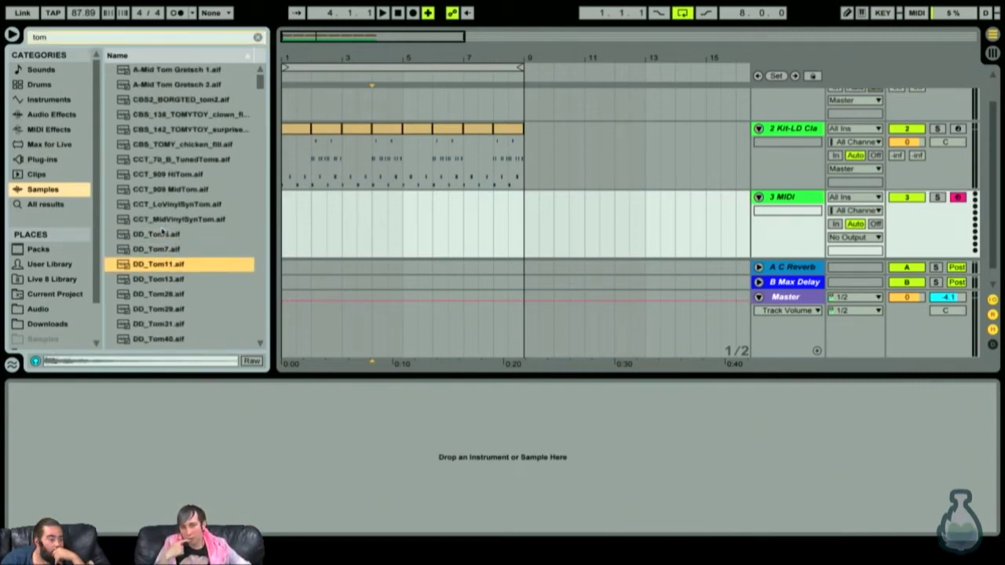
key("Down")
key("Down")
key("Down")
key("Down")
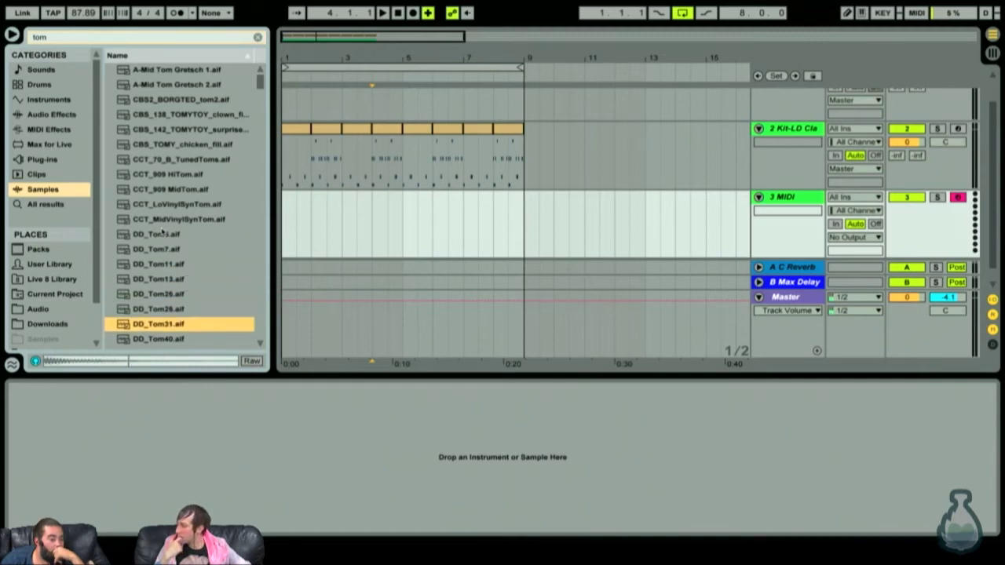
key("Down")
key("Down")
key("Down")
key("Down")
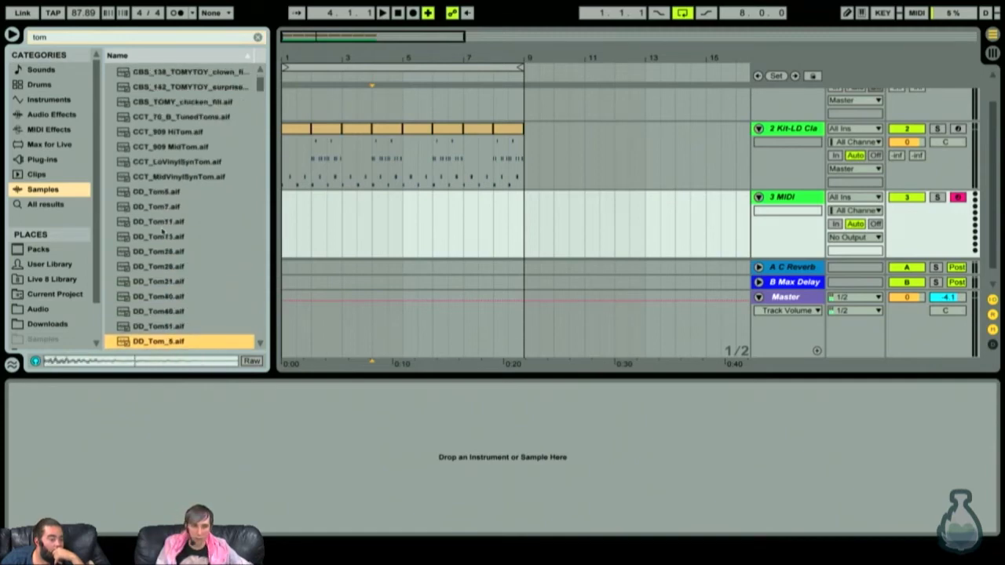
key("Down")
key("Down")
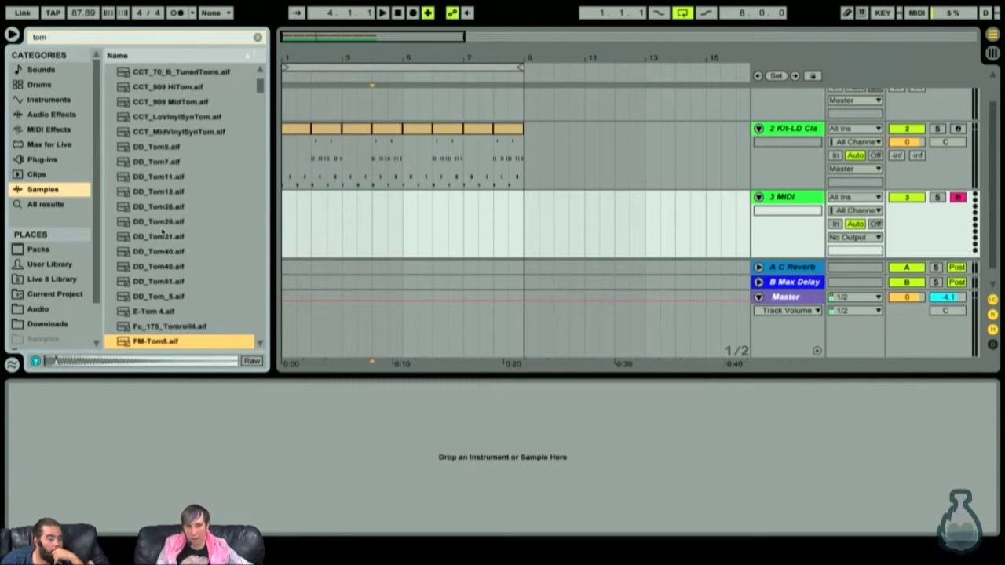
key("Down")
key("Down")
key("Down")
key("Down")
key("Down")
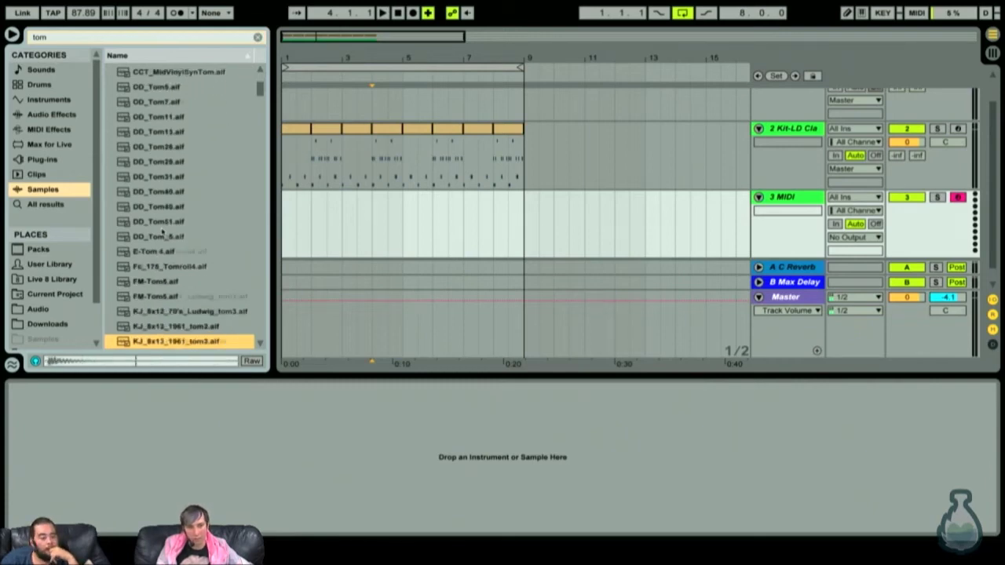
key("Down")
key("Down")
key("Down")
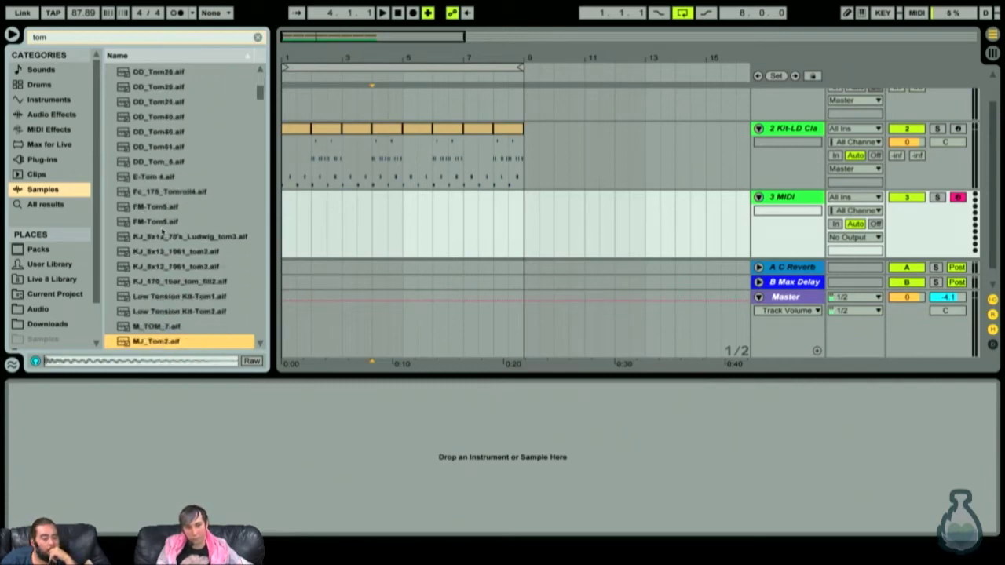
key("Up")
key("Up")
Step: Audition the Tom Acoustified samples through Tom B SP 2, then switch to all results
scroll(201, 226, "up", 5)
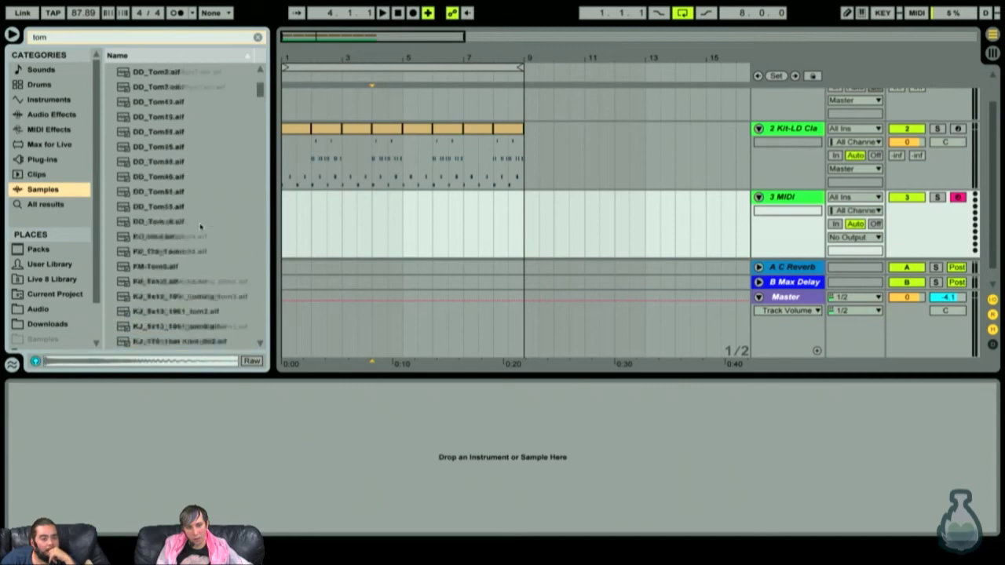
scroll(185, 228, "down", 15)
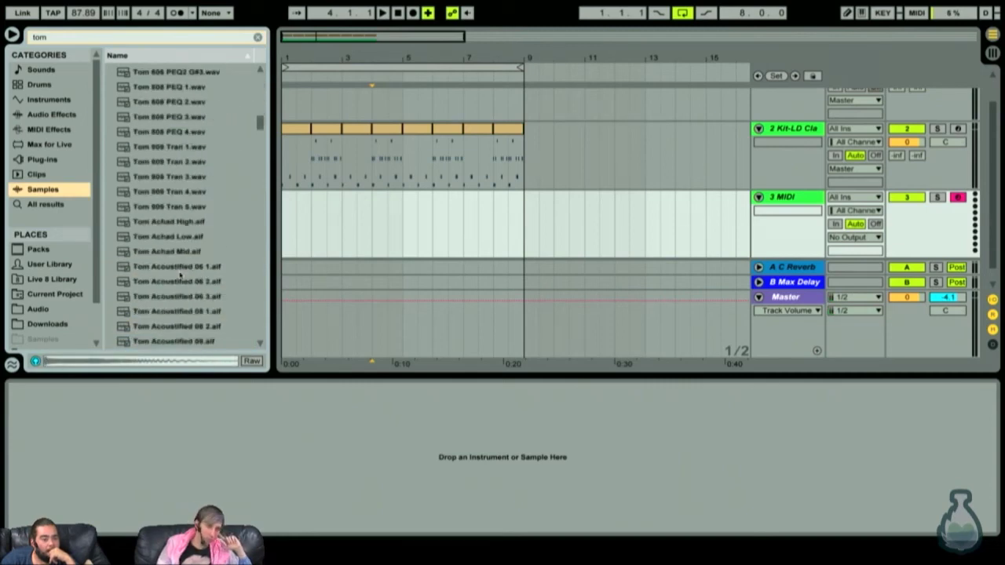
left_click(168, 226)
key("Up")
key("Up")
key("Up")
key("Up")
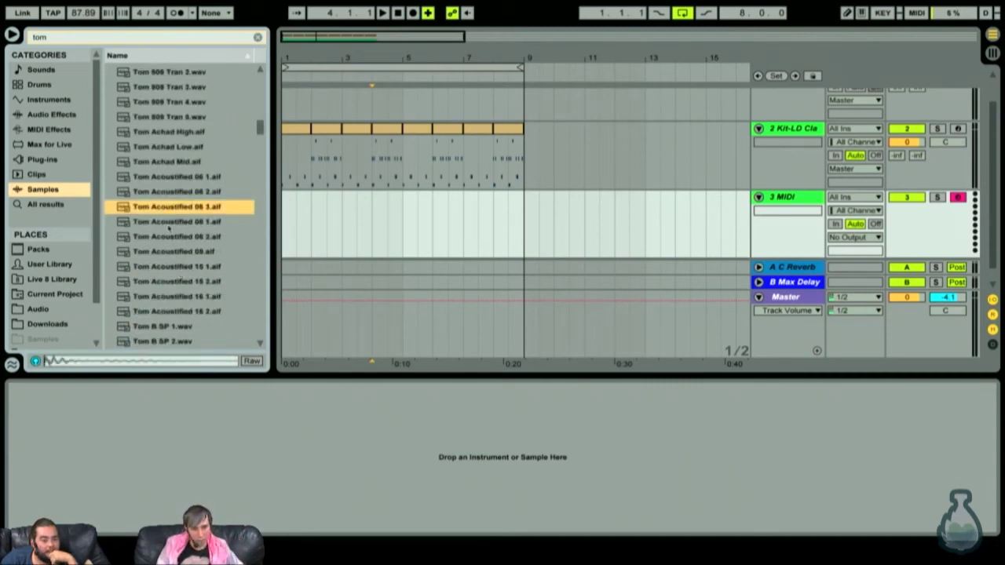
key("Down")
key("Down")
key("Down")
key("Down")
key("Down")
key("Down")
key("Down")
key("Down")
key("Down")
key("Down")
key("Down")
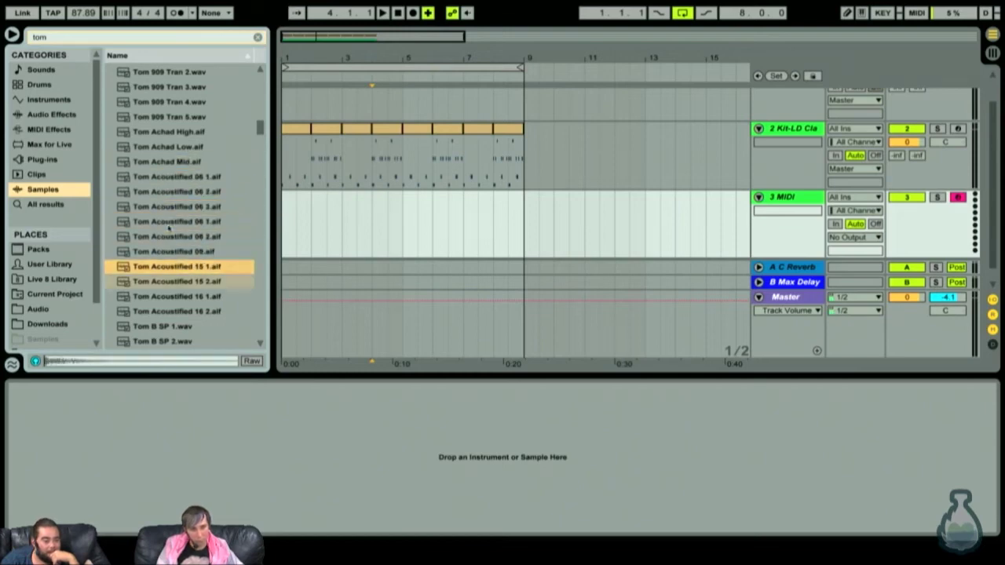
key("Down")
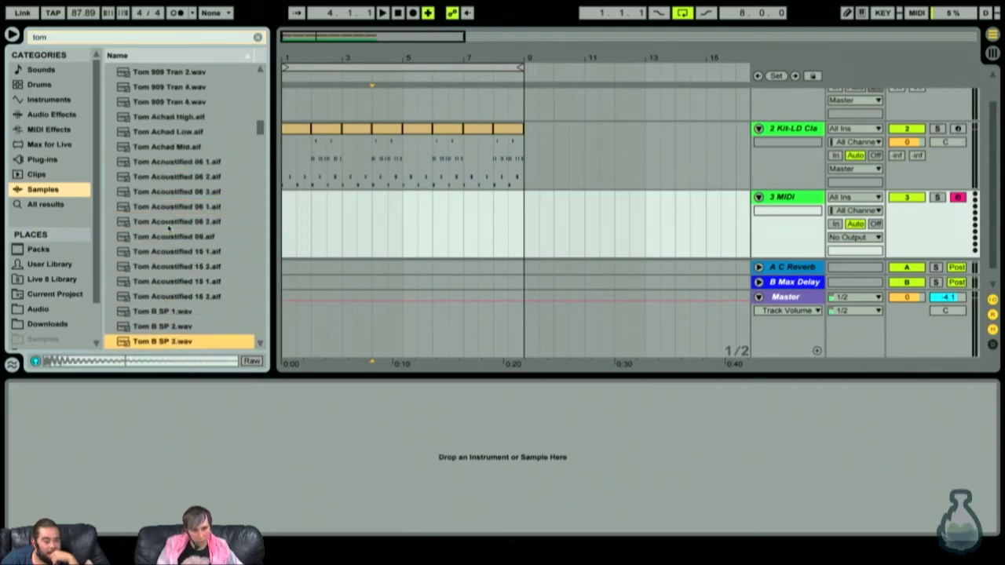
key("Down")
key("Down")
key("Down")
key("Down")
key("Left")
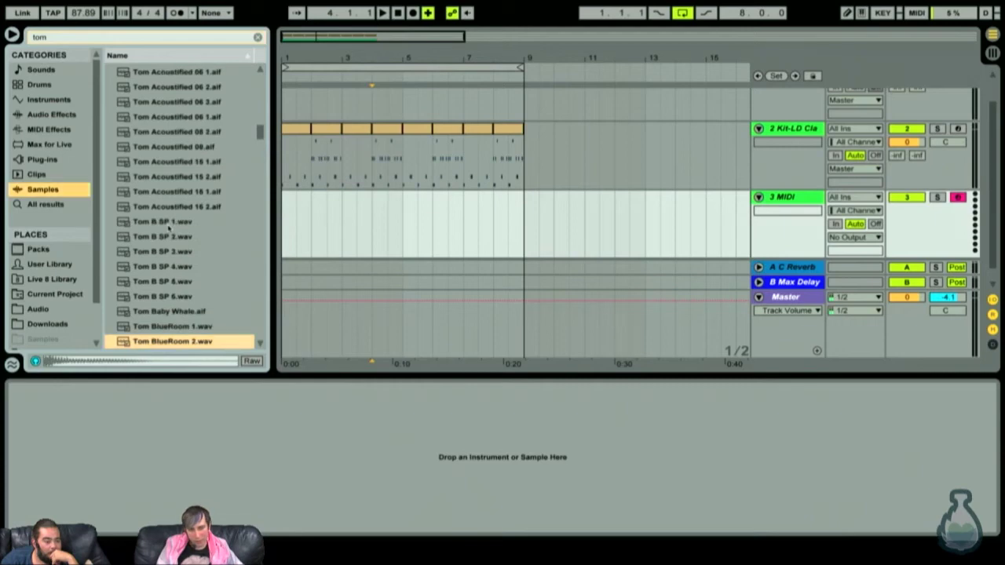
key("Down")
key("Down")
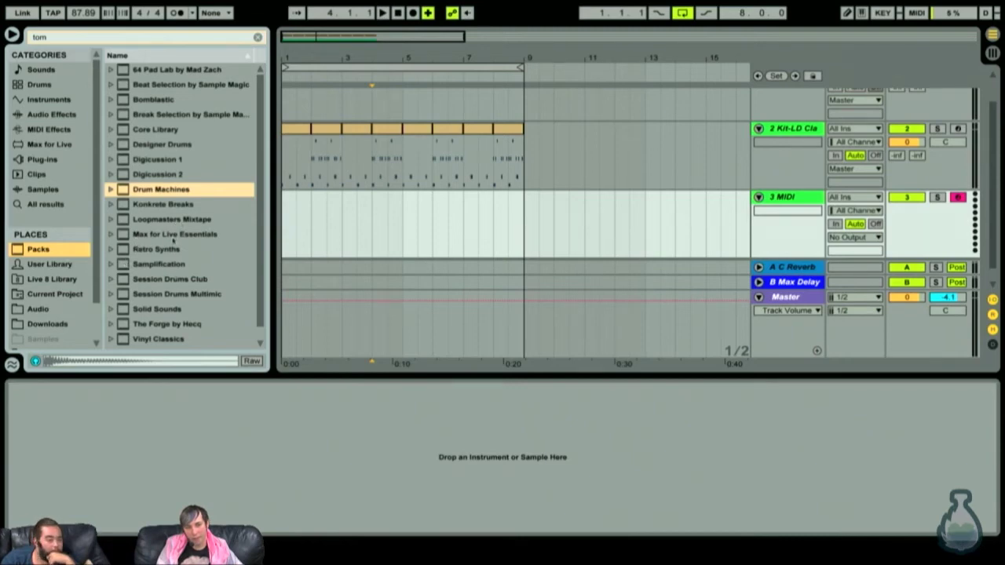
Step: Check the Audio and Downloads locations, then move up to the installed Packs
left_click(43, 315)
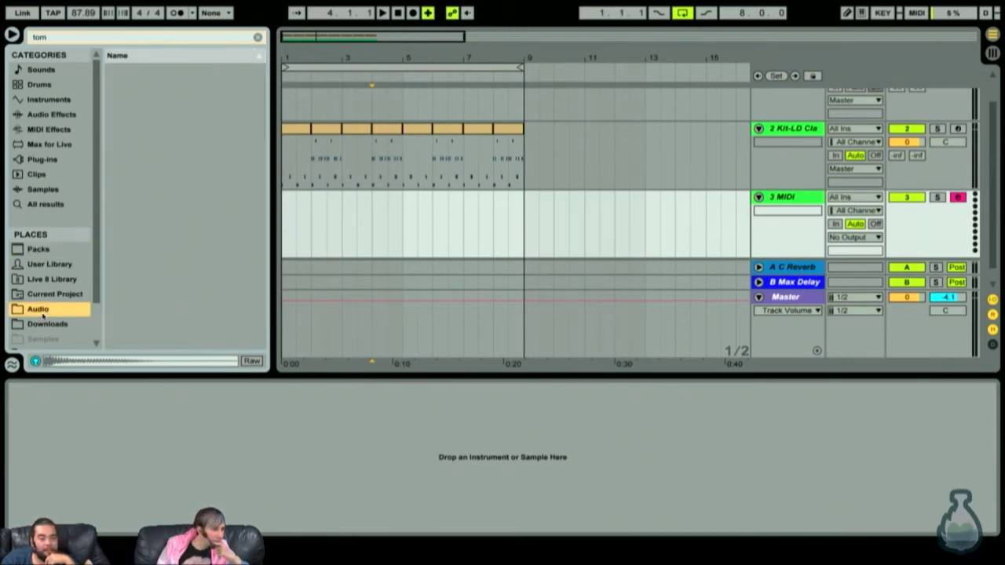
left_click(43, 319)
left_click(43, 315)
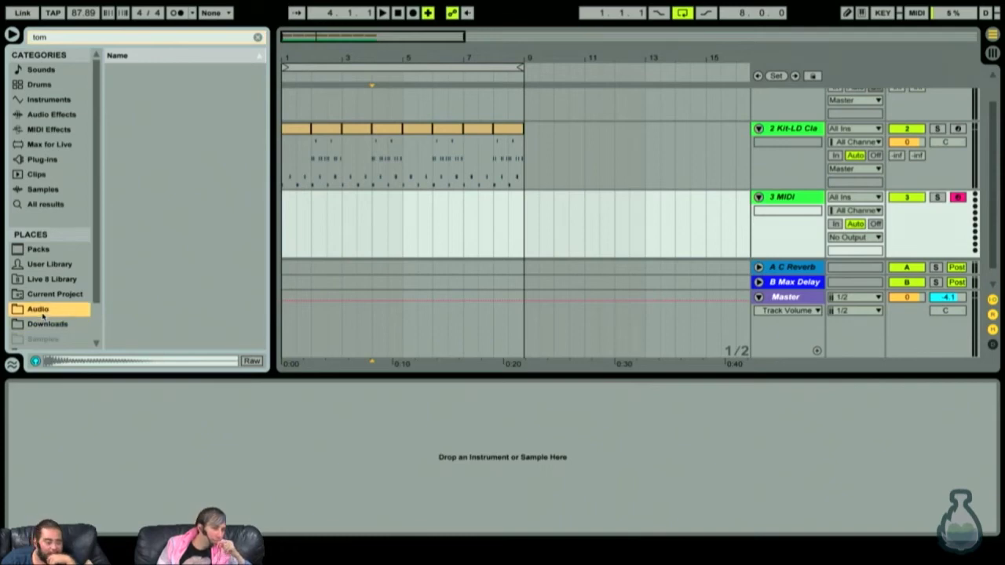
key("Up")
key("Up")
key("Up")
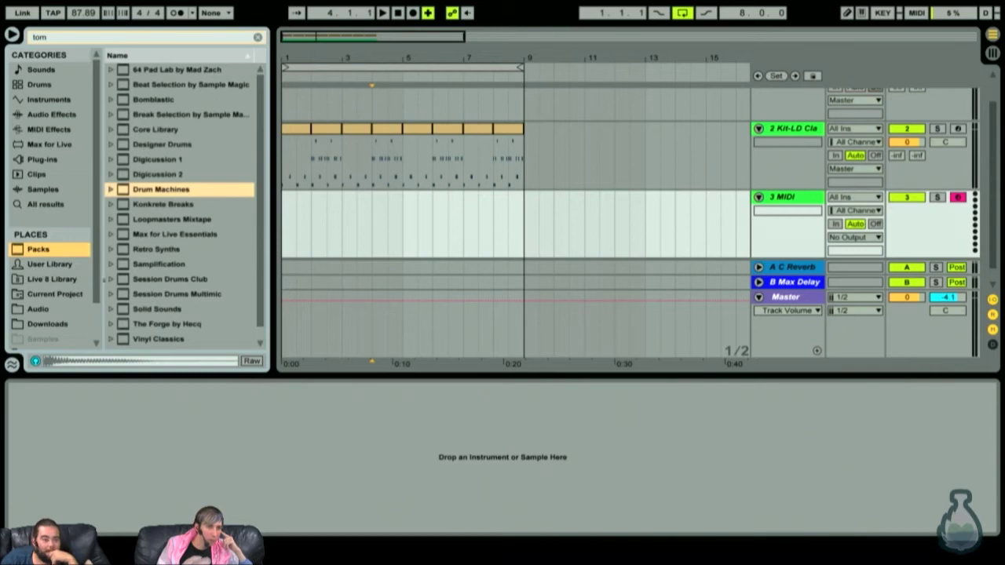
Step: In Drum Machines > Drums > Drum Hits > Tom, audition the Tom Fire, Tom Hi 606 and 707 presets
left_click(109, 190)
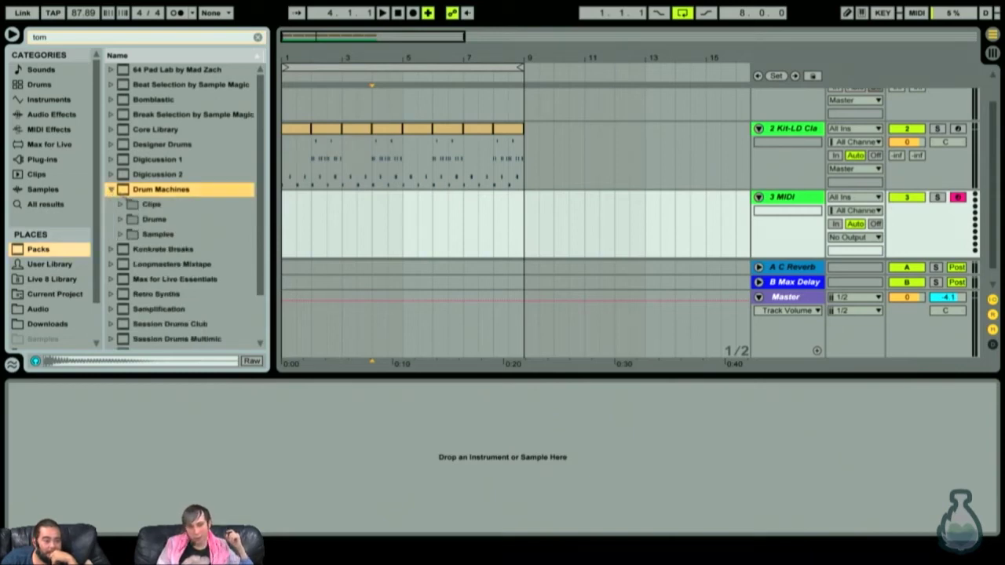
left_click(120, 220)
left_click(134, 234)
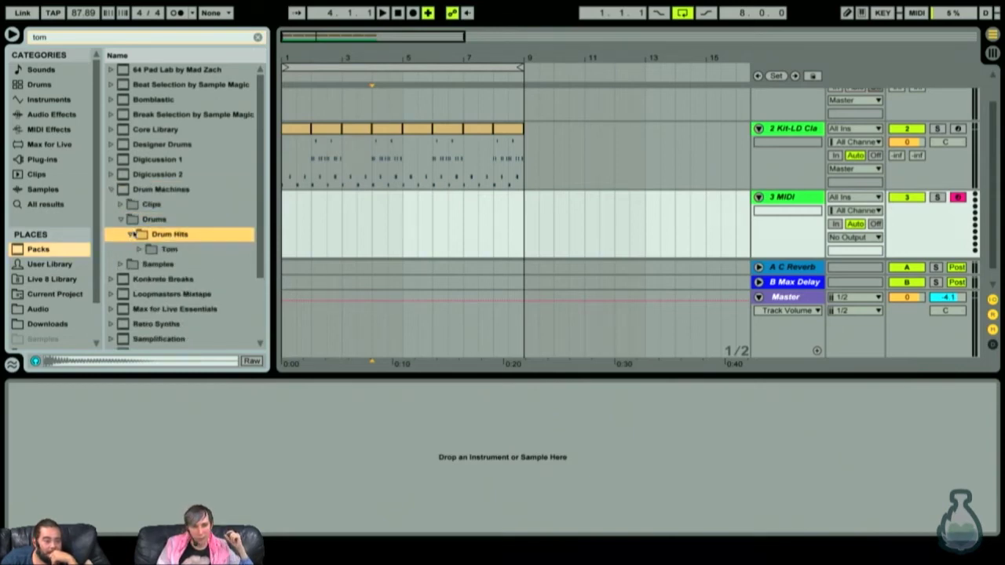
key("Down")
key("Right")
key("Down")
key("Down")
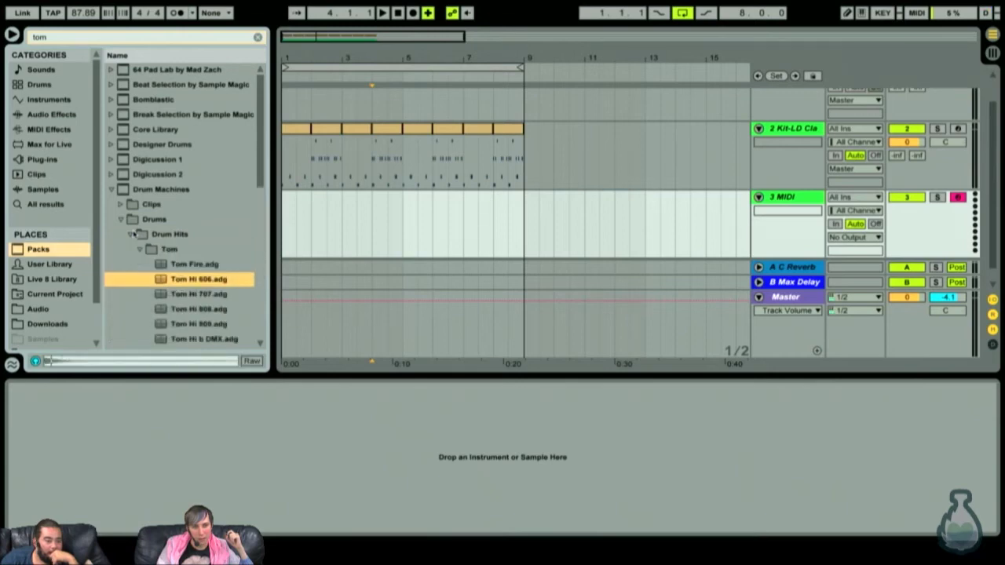
key("Down")
key("Down")
key("Down")
key("Down")
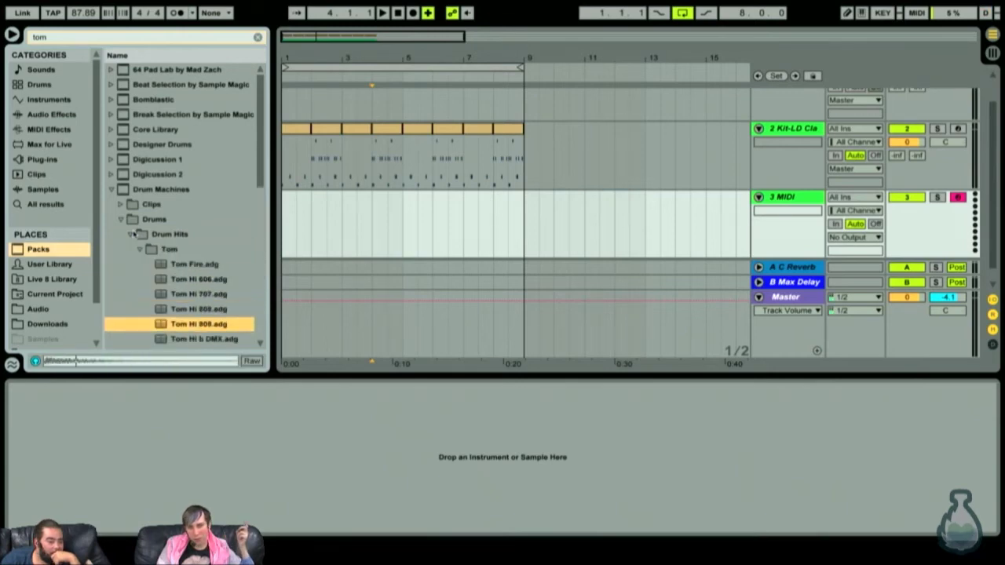
key("Down")
key("Down")
key("Down")
key("Down")
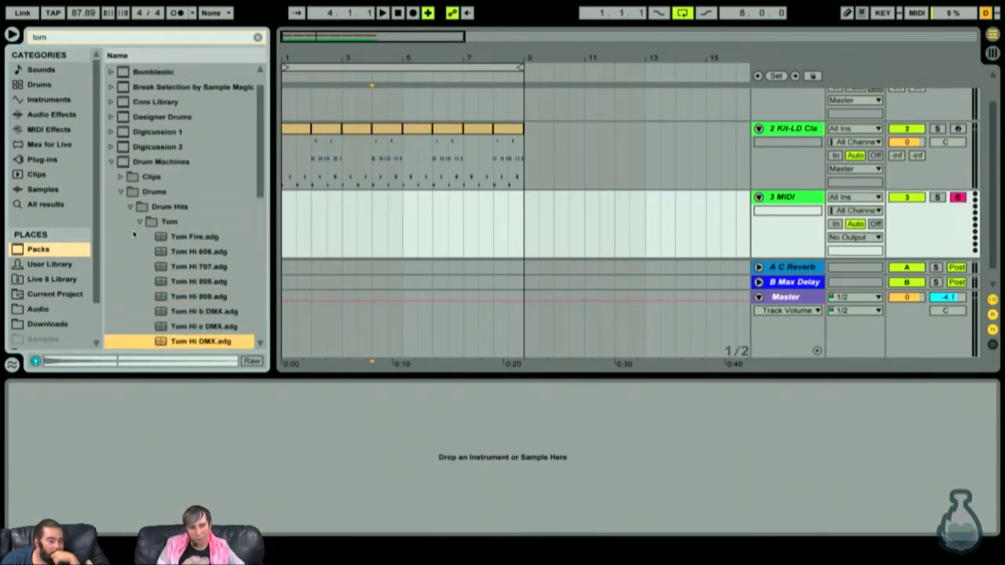
key("Left")
key("Left")
key("Left")
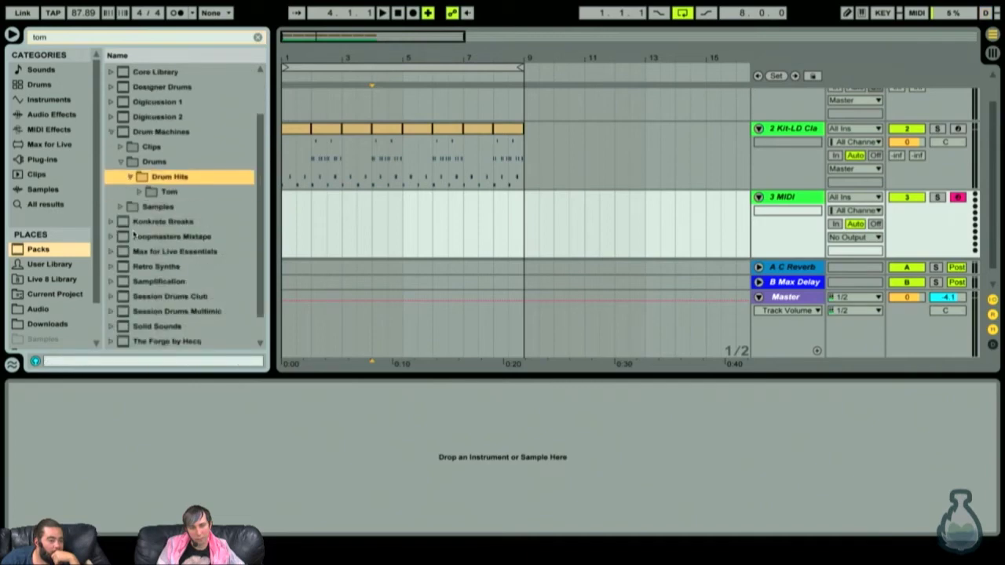
key("Up")
key("Up")
Step: Audition the tom clips and place DMX Tightdope-120-Tom Beat on the first track
key("Right")
key("Down")
key("Down")
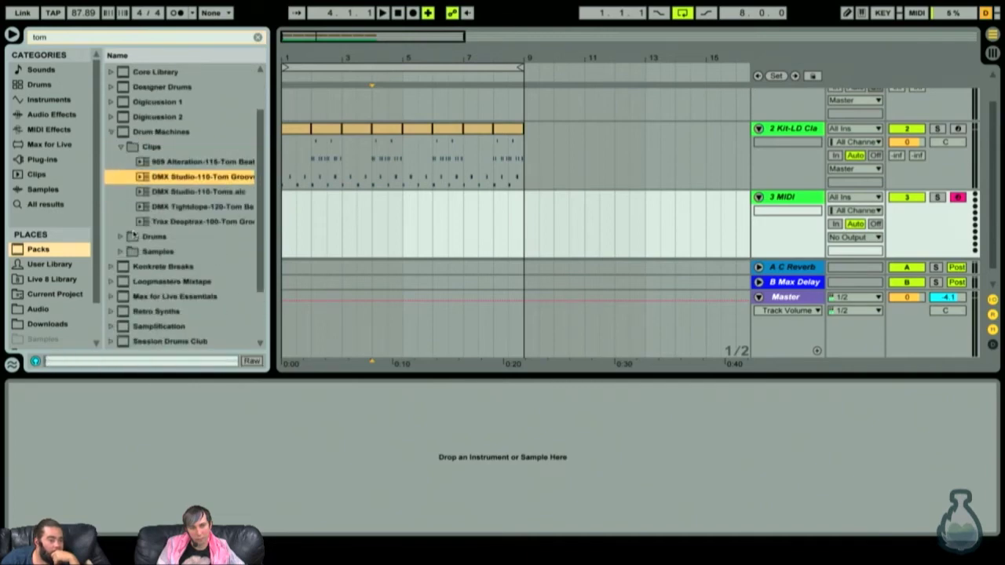
key("Down")
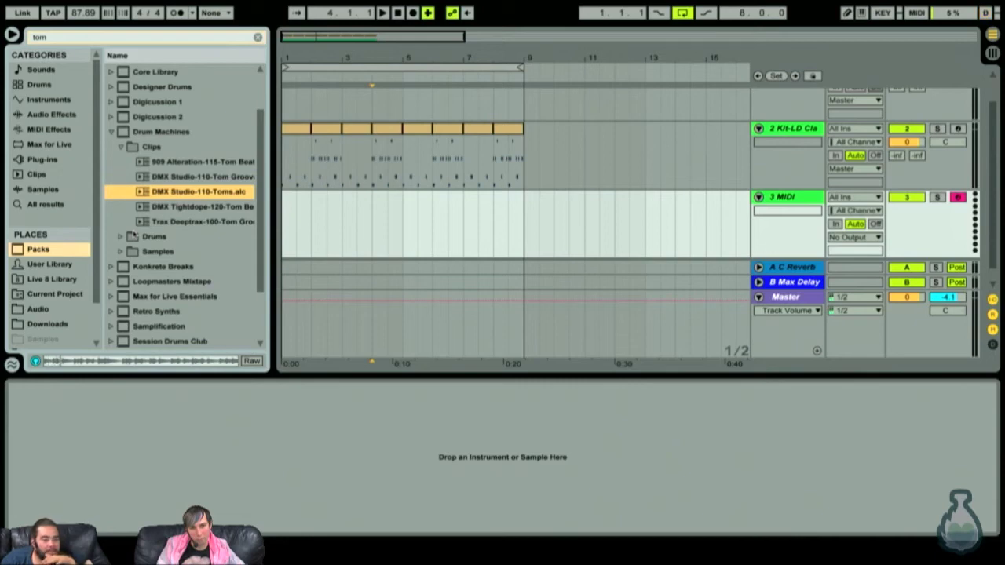
key("Down")
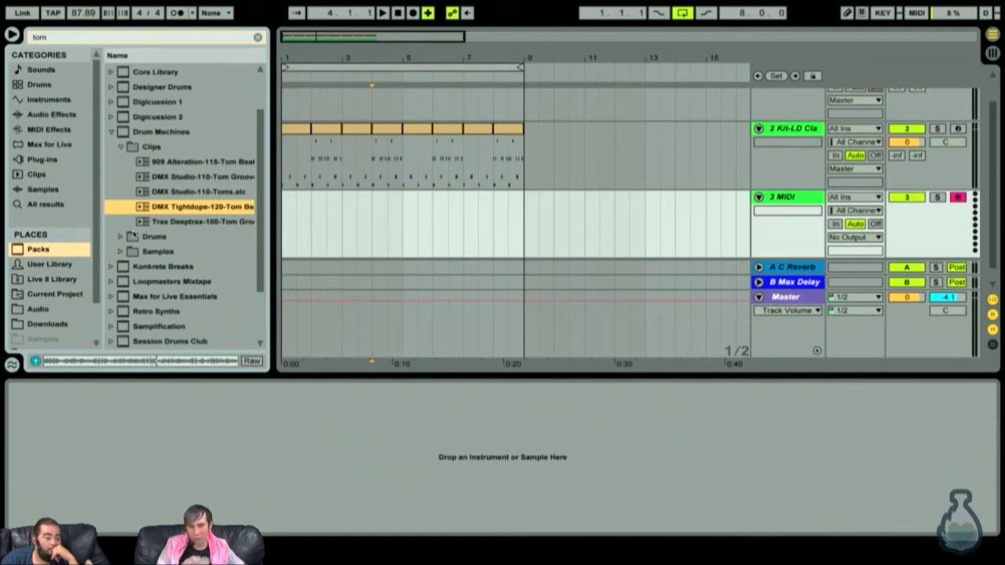
key("Down")
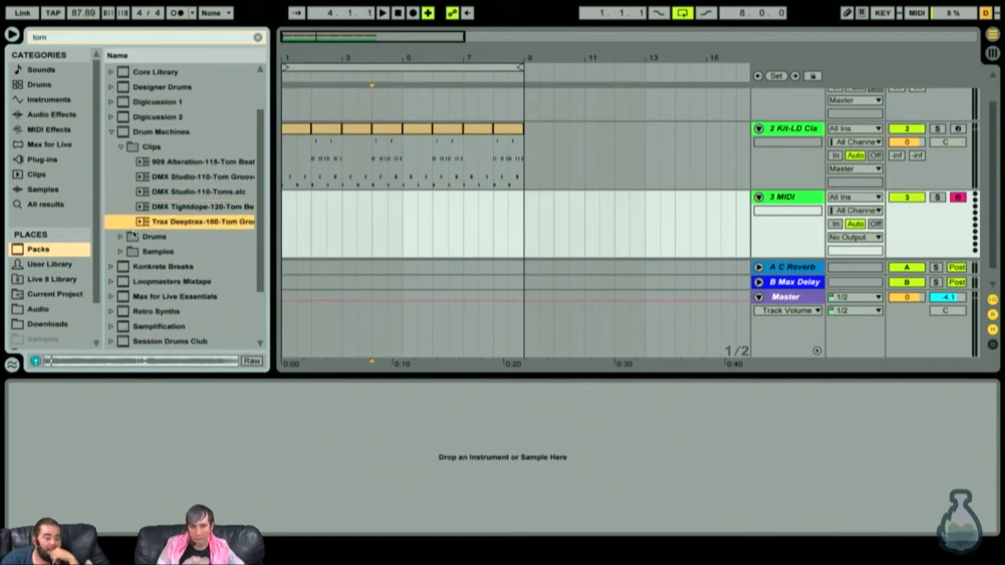
key("Up")
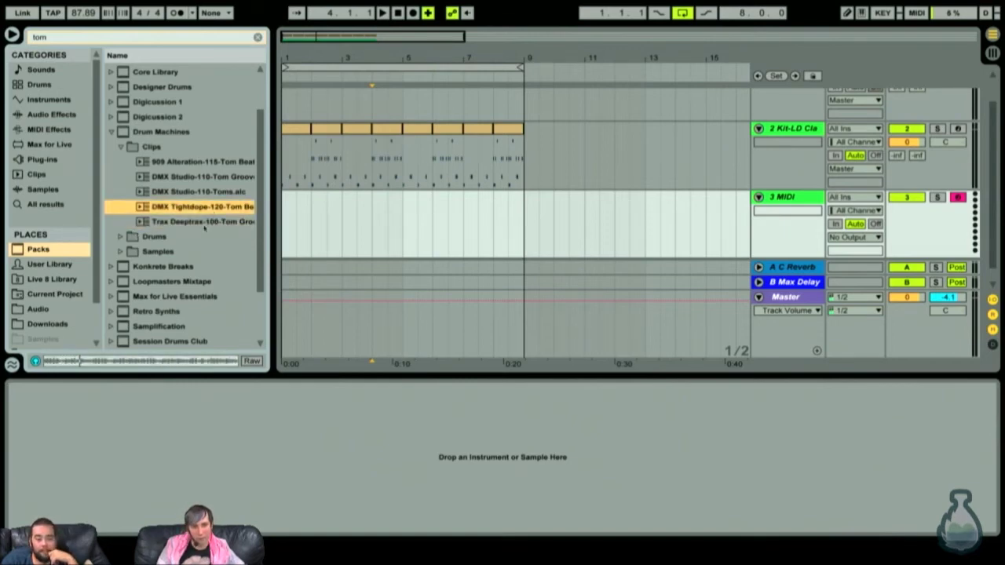
scroll(789, 141, "up", 1)
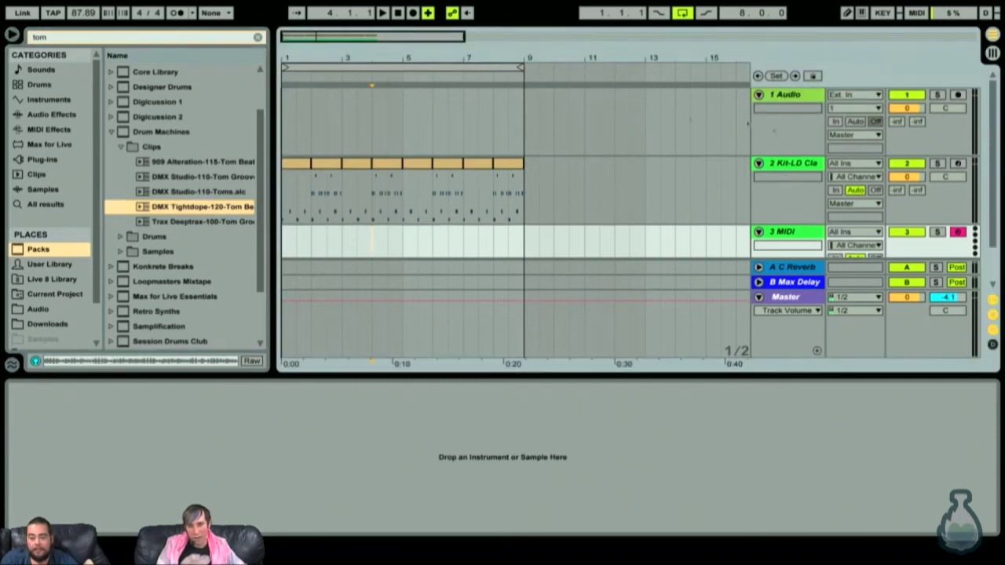
left_click_drag(171, 210, 320, 131)
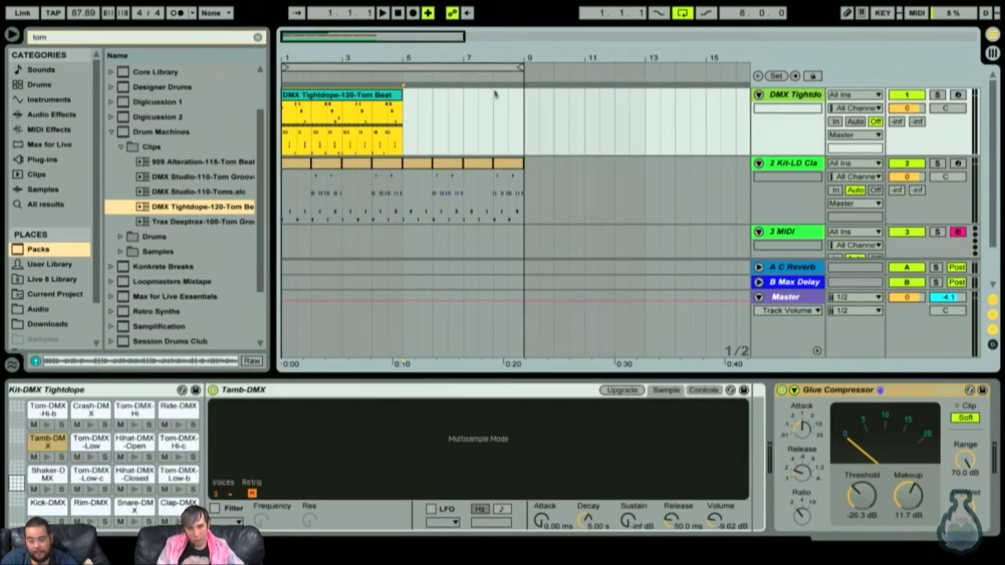
Step: Play the DMX Tightdope-120-Tom Beat and duplicate it into bars 5–9
key("space")
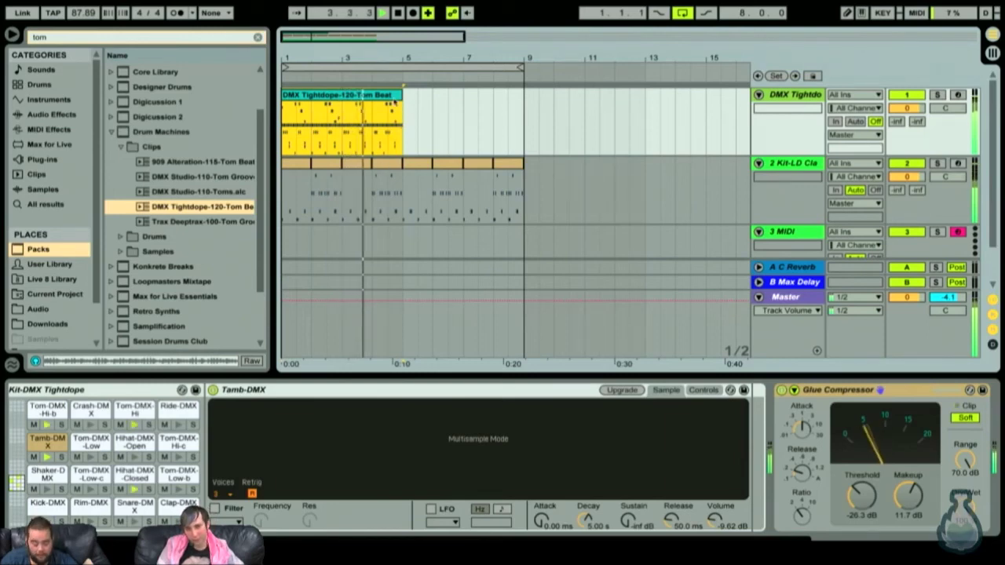
key("ctrl+d")
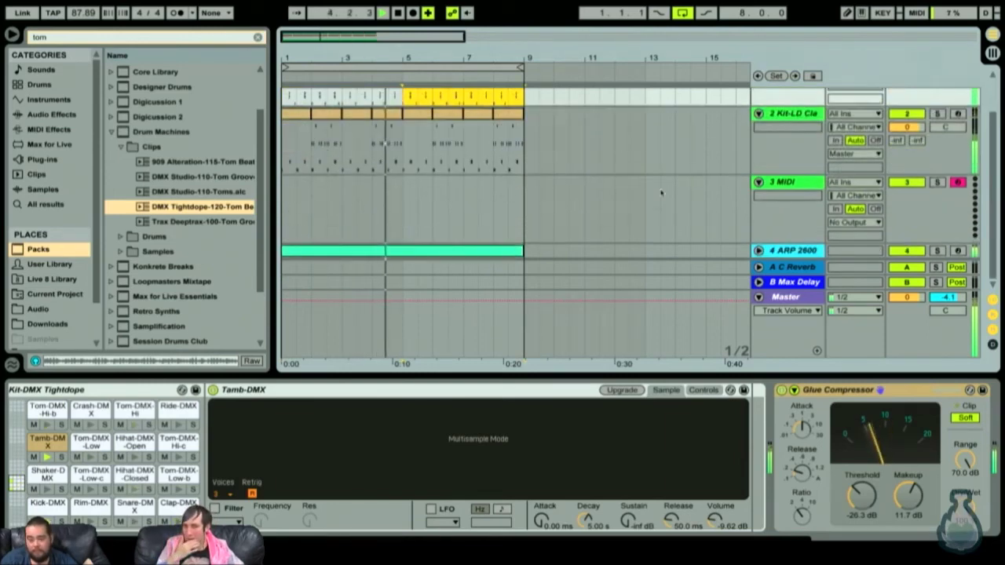
Step: Search Audio Effects for 'rev', then select the DMX Tightdope track to show its kit
left_click(809, 248)
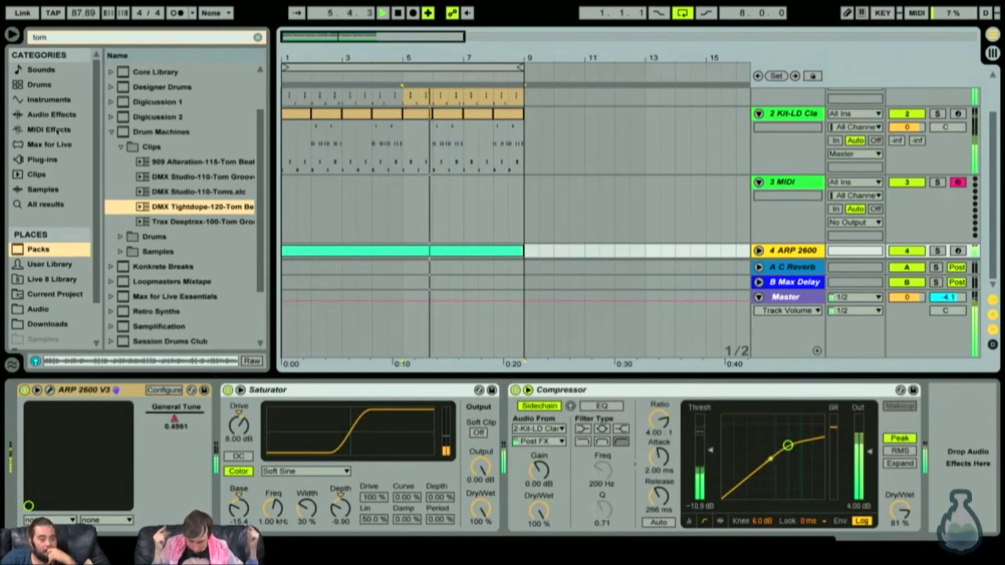
left_click(42, 189)
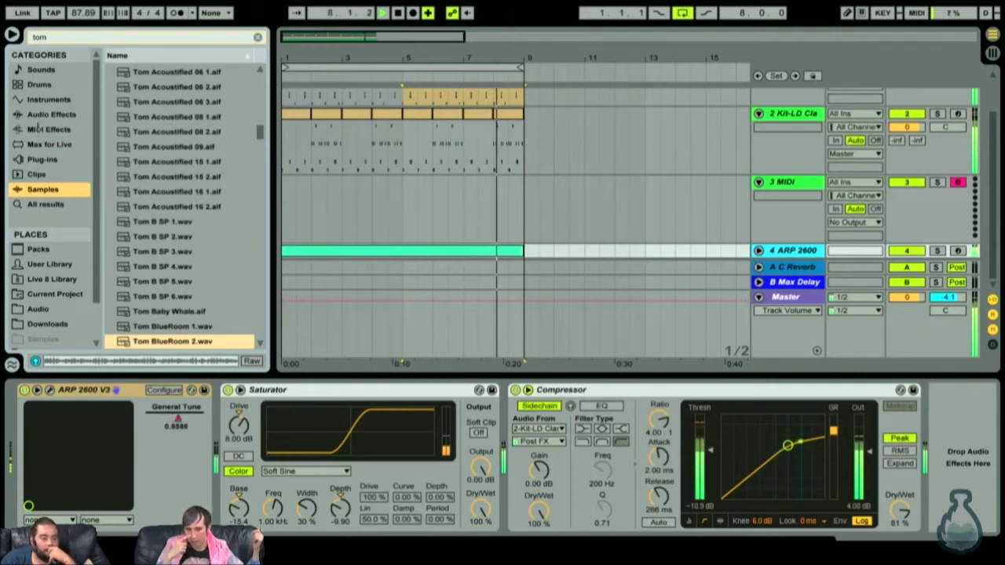
left_click(49, 114)
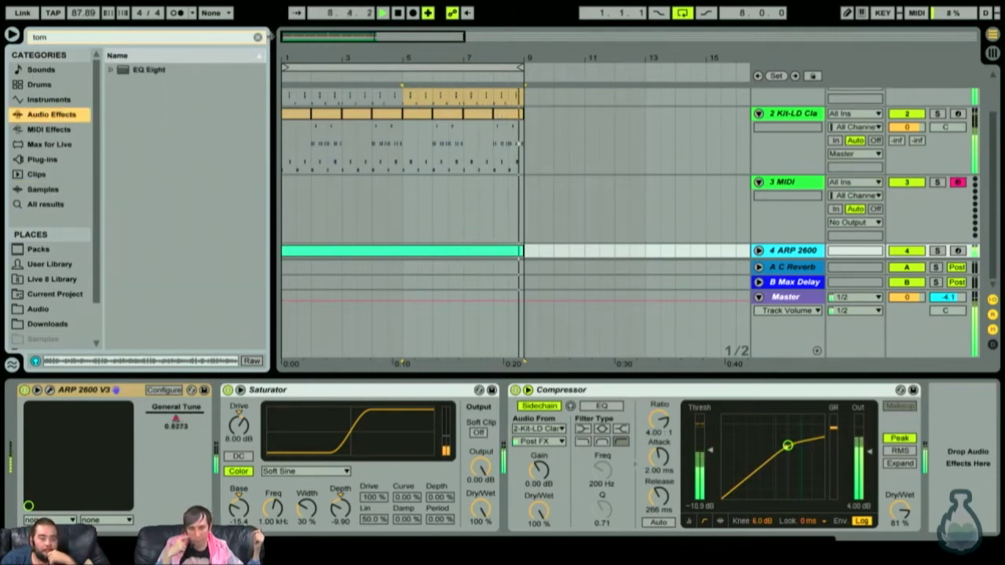
left_click(257, 37)
scroll(194, 214, "down", 3)
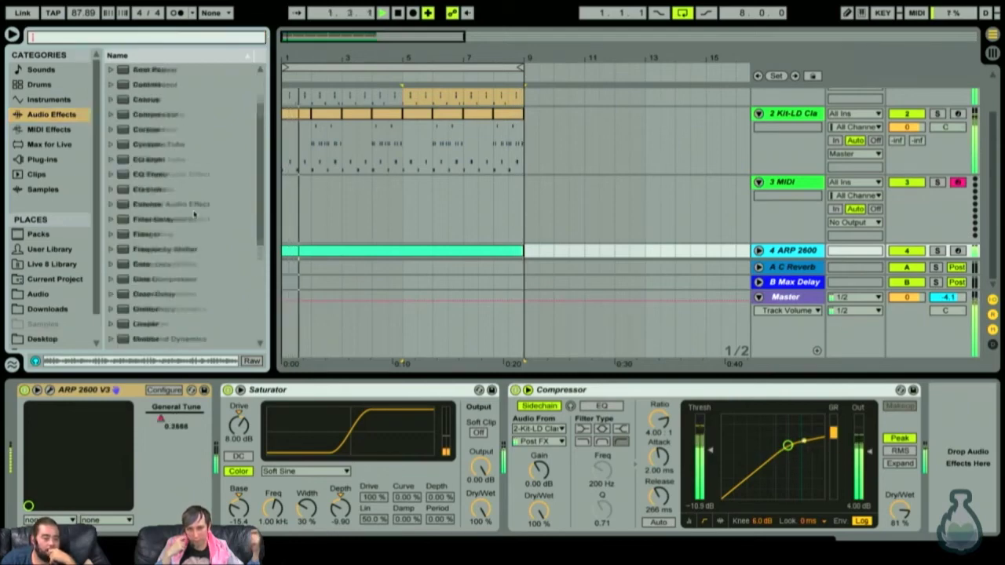
type("rev")
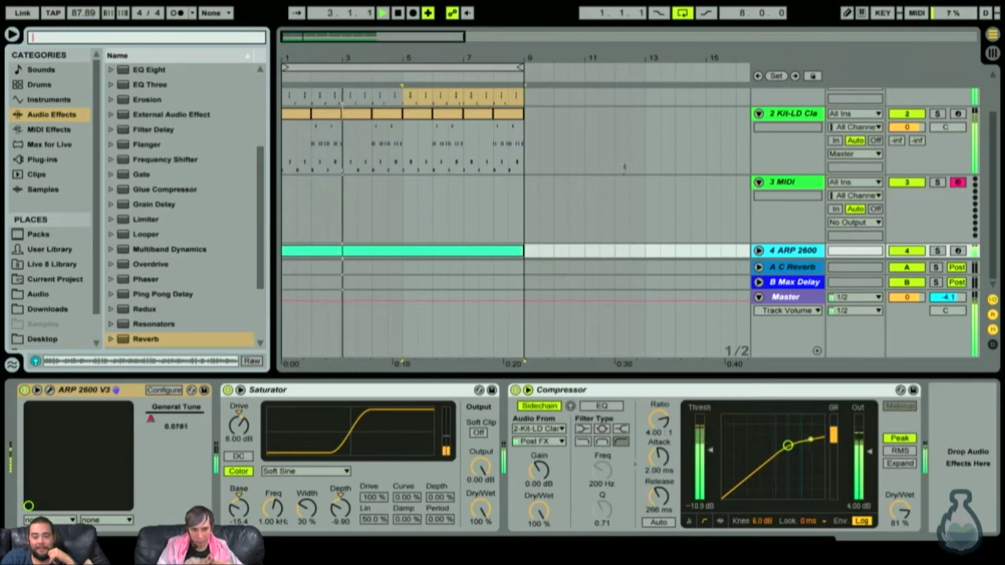
scroll(624, 166, "up", 2)
left_click(770, 93)
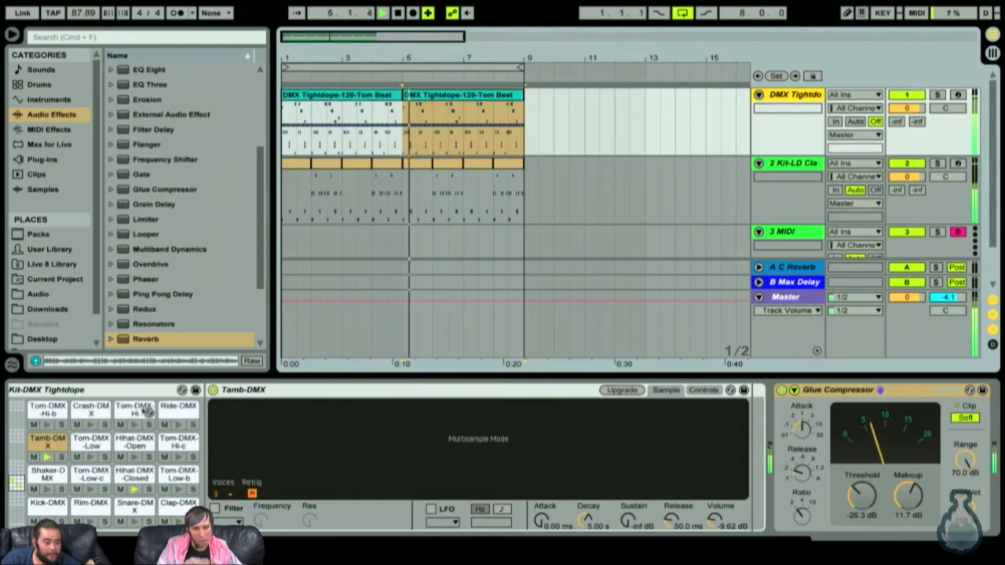
Step: Raise Send A on the Tom-DMX-Hi and Tom-DMX-Hi-b chains to feed the reverb
left_click(135, 413)
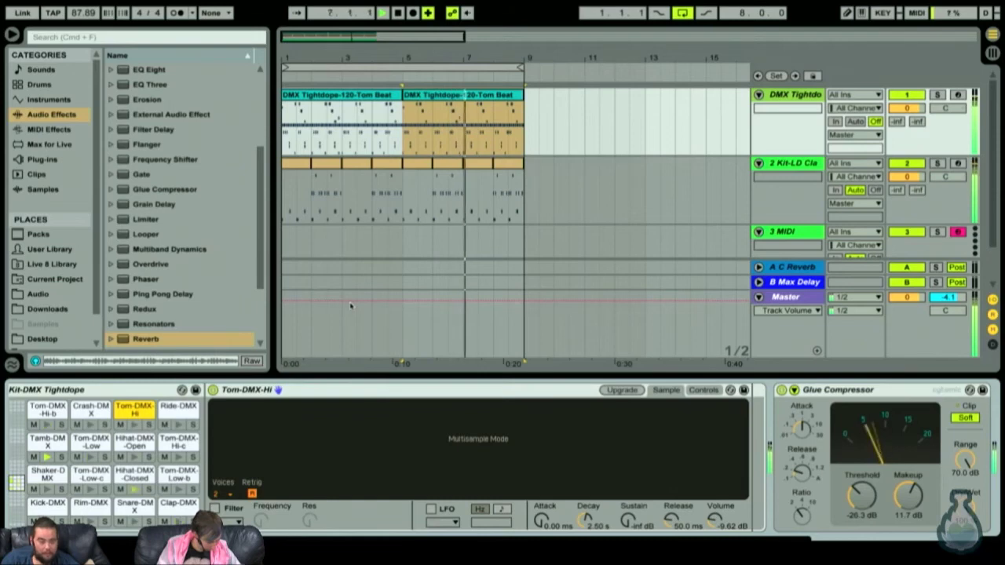
left_click(61, 412)
left_click(135, 413)
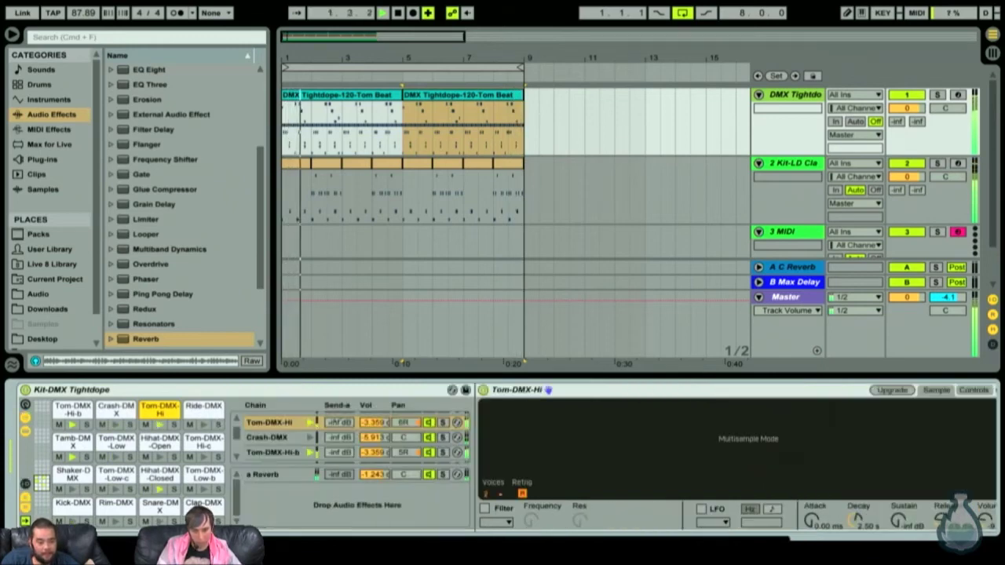
left_click(335, 424)
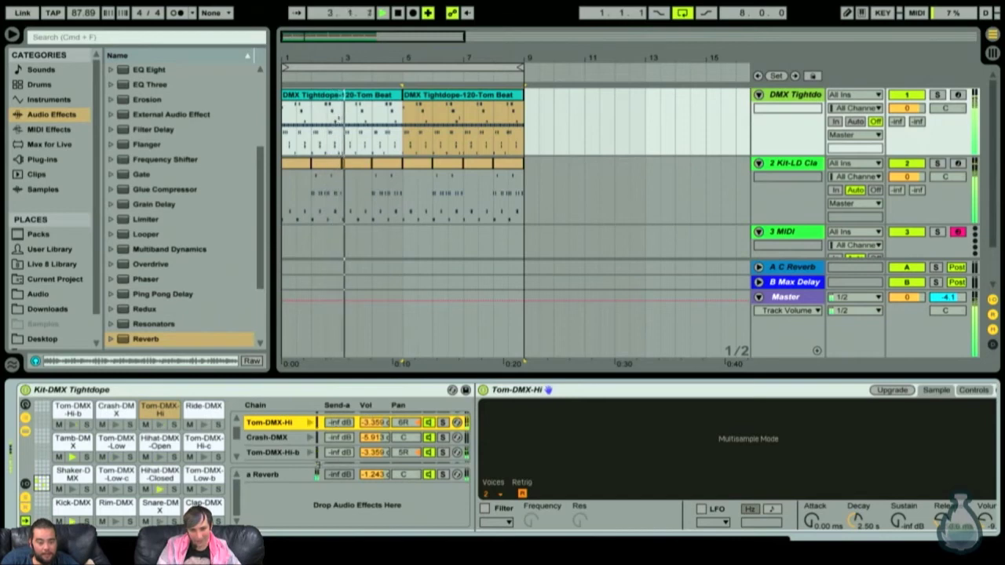
left_click_drag(339, 424, 338, 417)
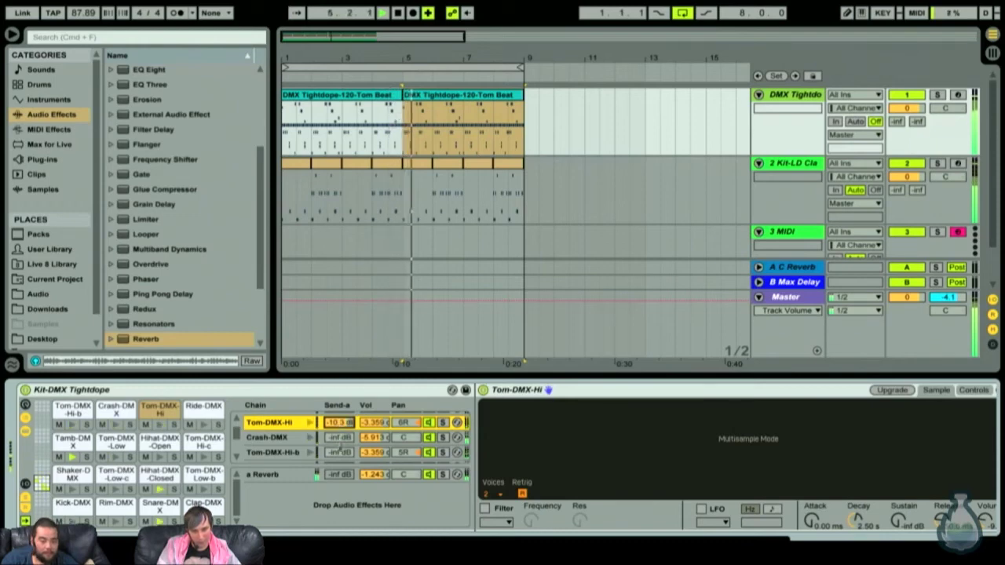
left_click_drag(339, 454, 339, 451)
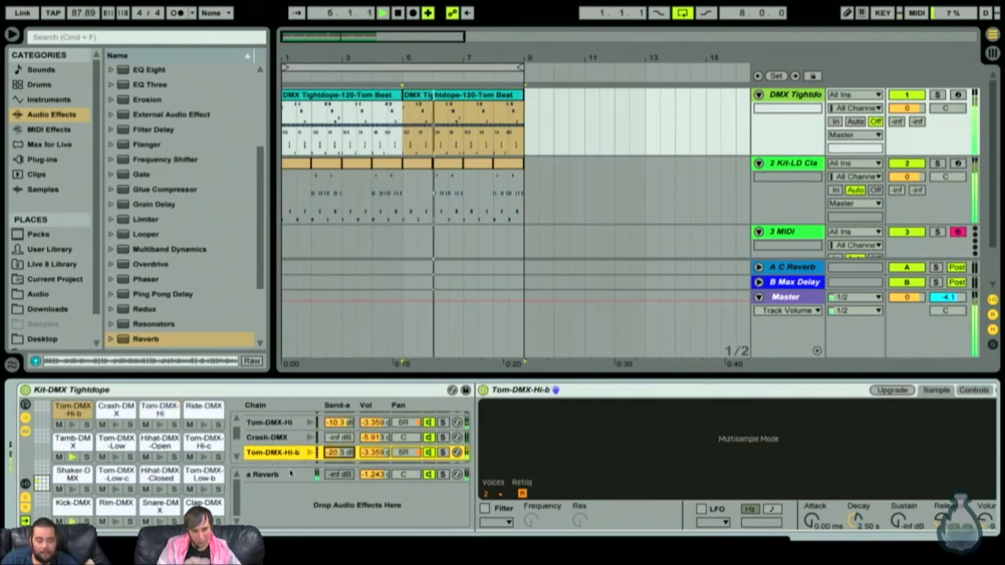
left_click(317, 472)
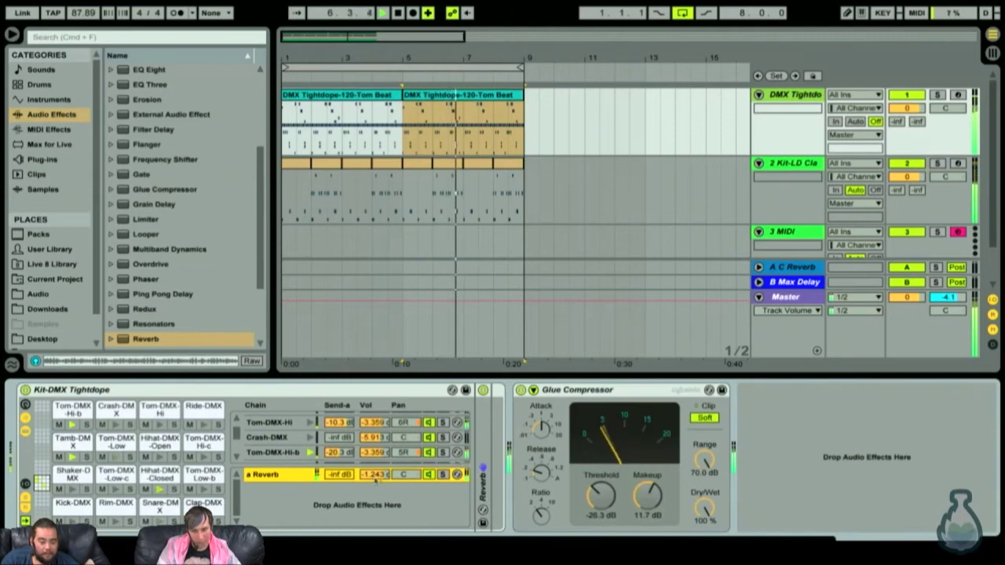
scroll(295, 426, "down", 3)
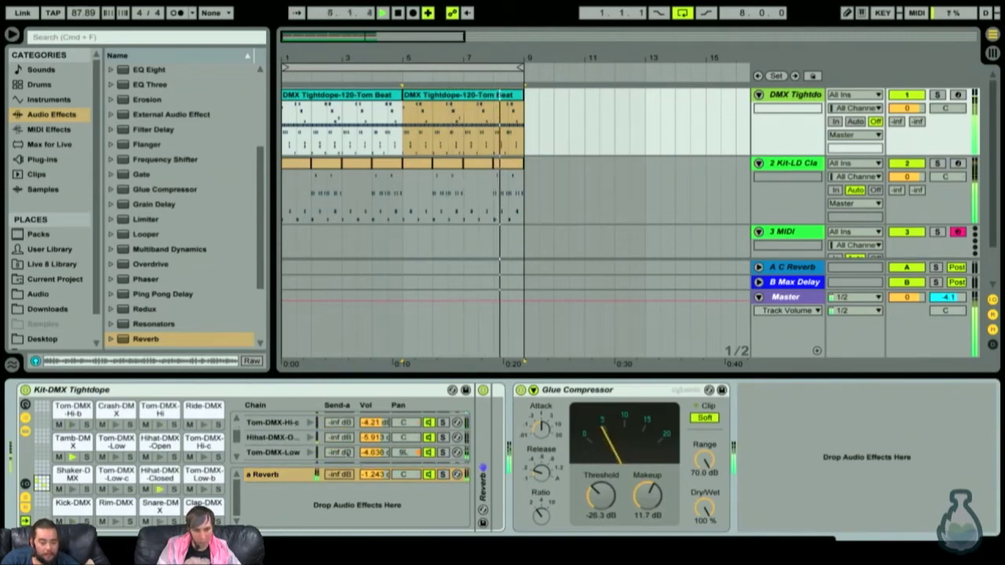
Step: Select the Tom-DMX-Low chain and turn the Tamb-DMX chain's volume down
left_click(354, 453)
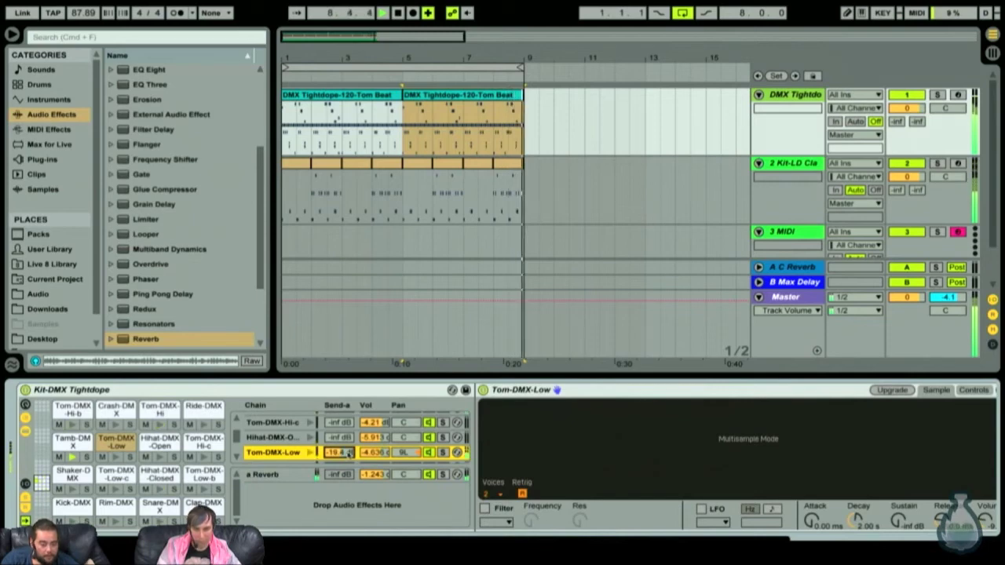
left_click(312, 146)
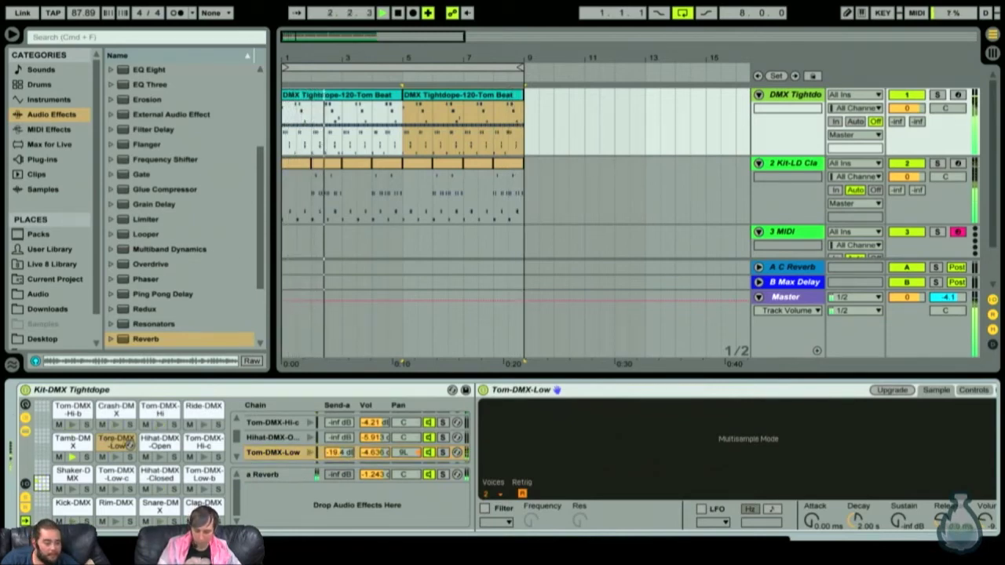
left_click(72, 441)
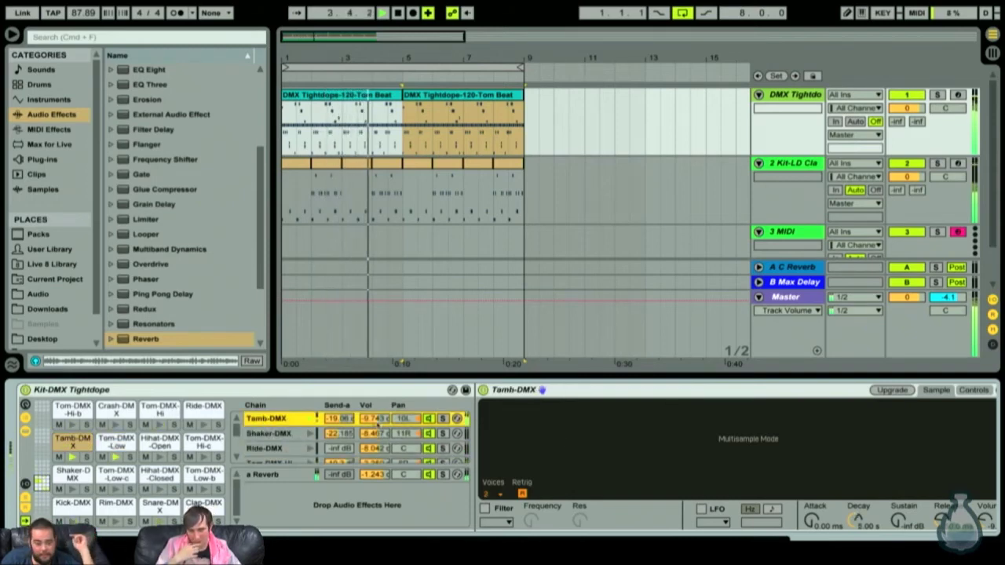
left_click_drag(374, 419, 373, 447)
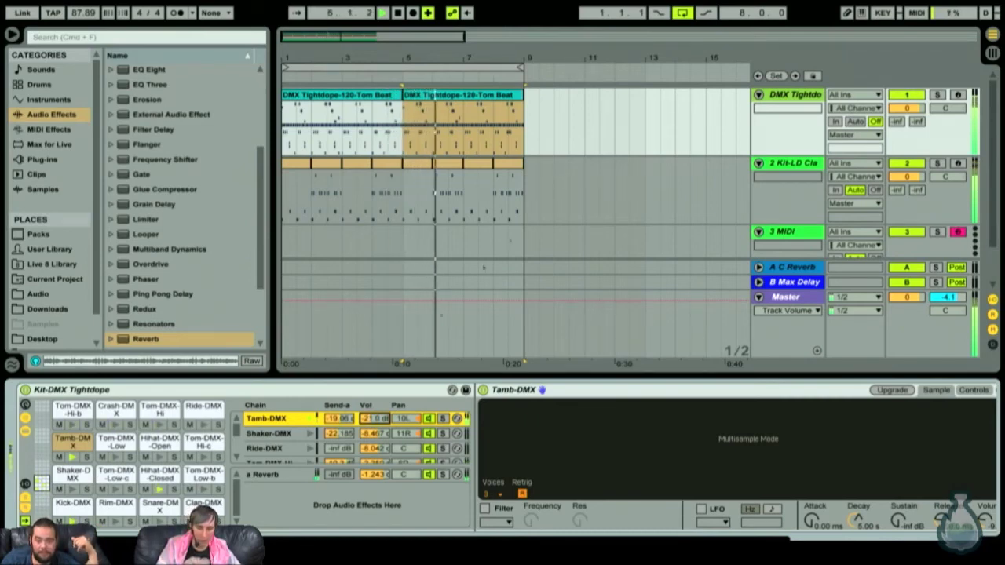
left_click(600, 196)
scroll(595, 197, "down", 1)
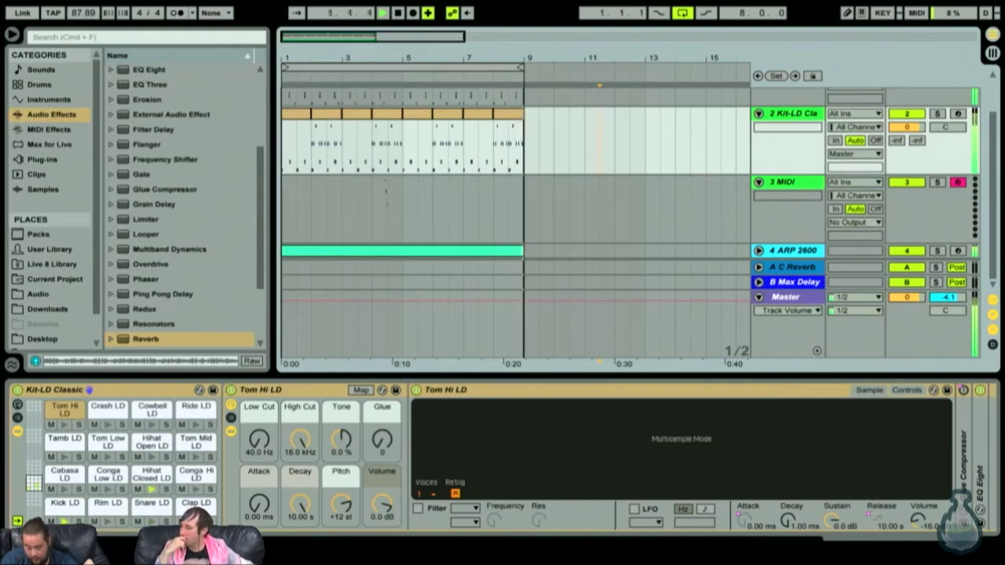
Step: Drag the Chorus audio effect to the end of the ARP 2600 device chain, after the Compressor
left_click(585, 203)
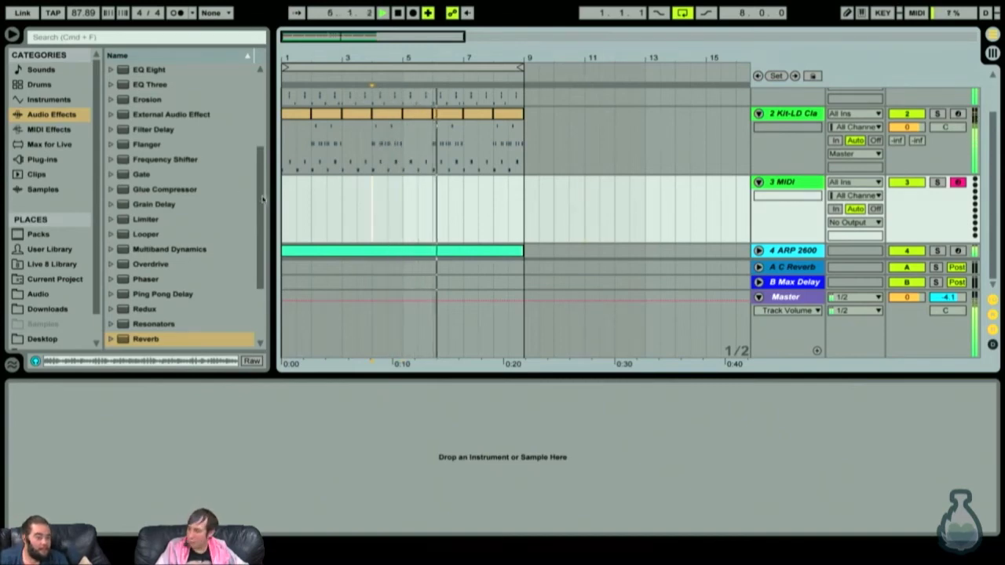
left_click_drag(263, 200, 246, 98)
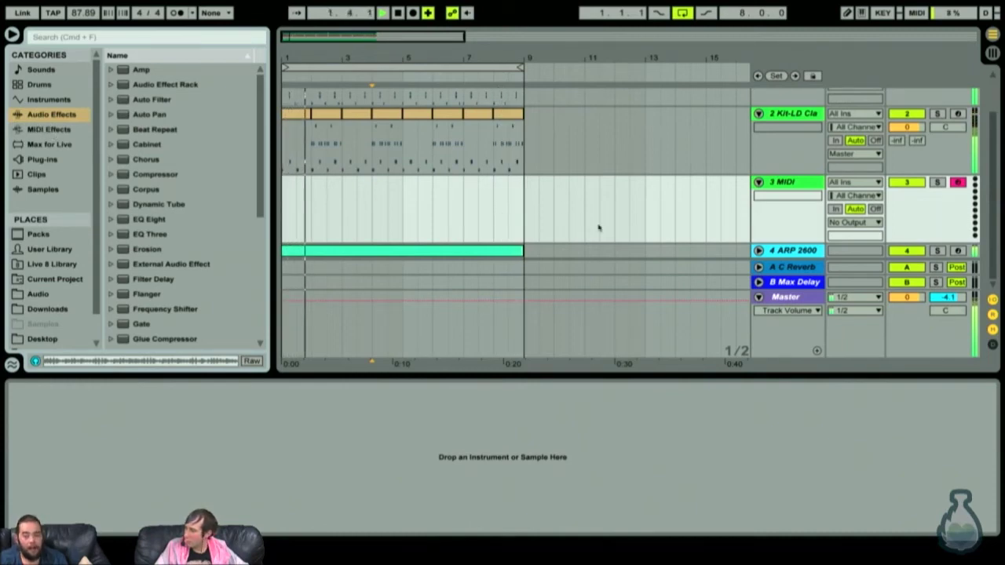
left_click(783, 250)
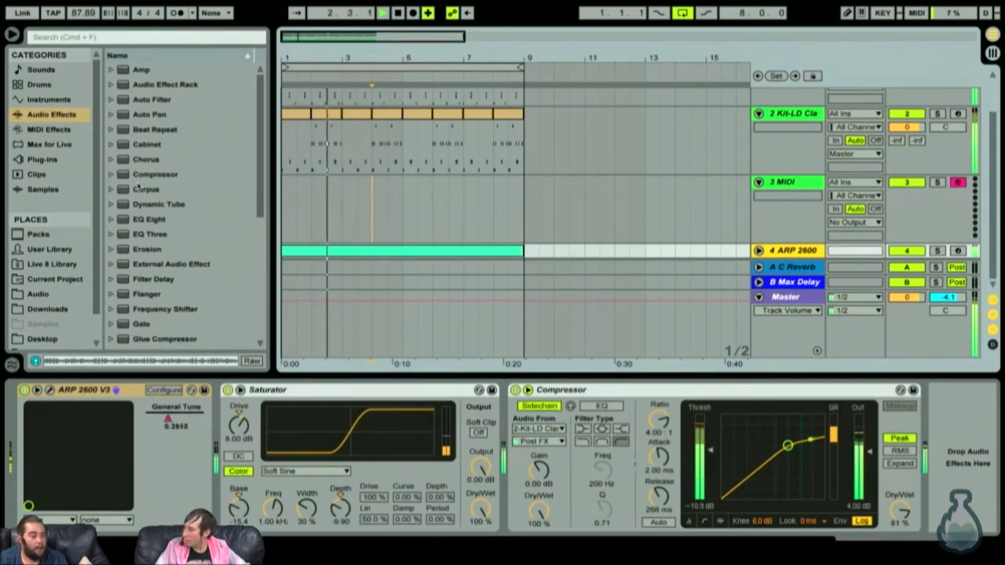
left_click(136, 159)
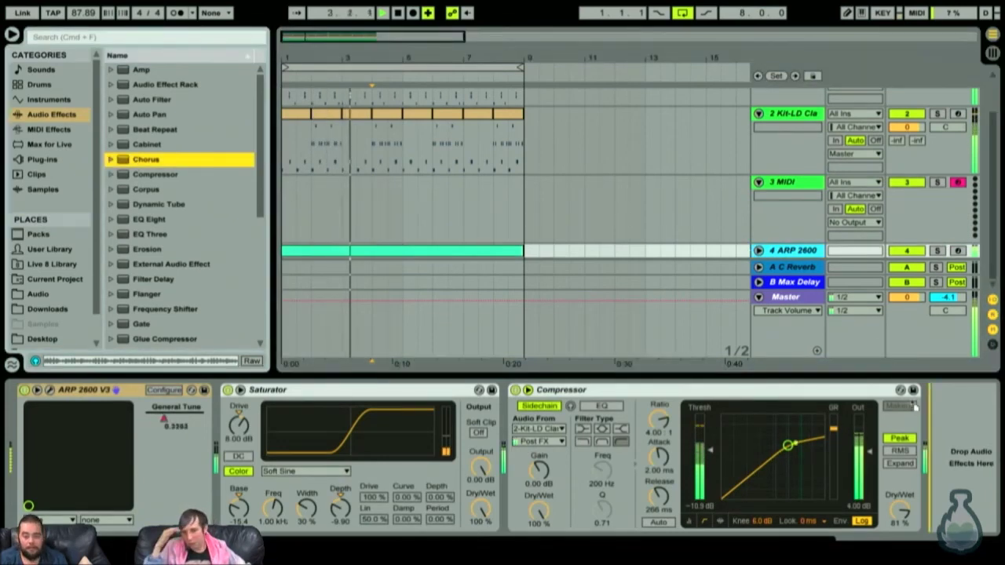
left_click_drag(136, 160, 764, 464)
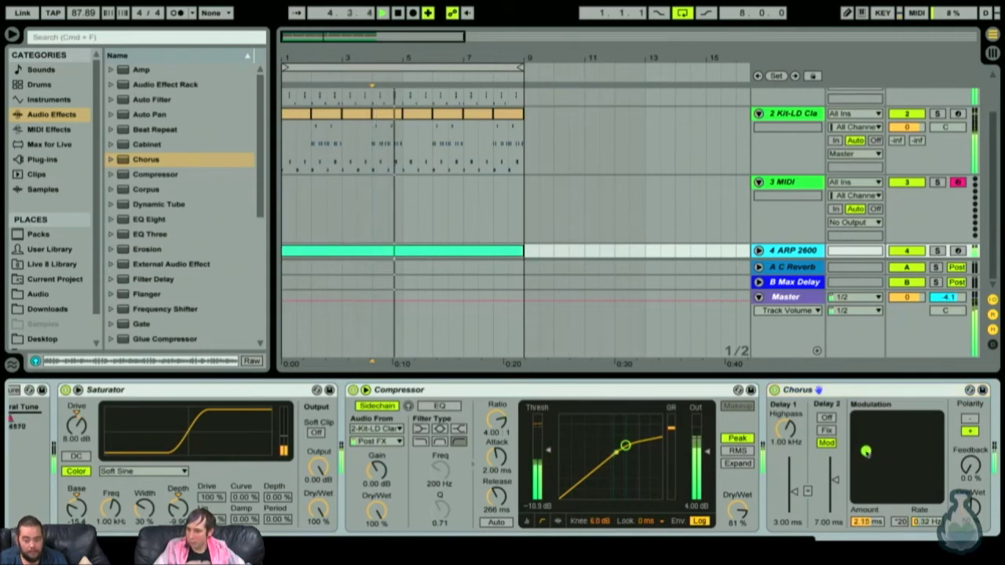
Step: Move the ARP 2600's Chorus device between the Saturator and the Compressor
left_click(877, 395)
left_click_drag(832, 390, 369, 390)
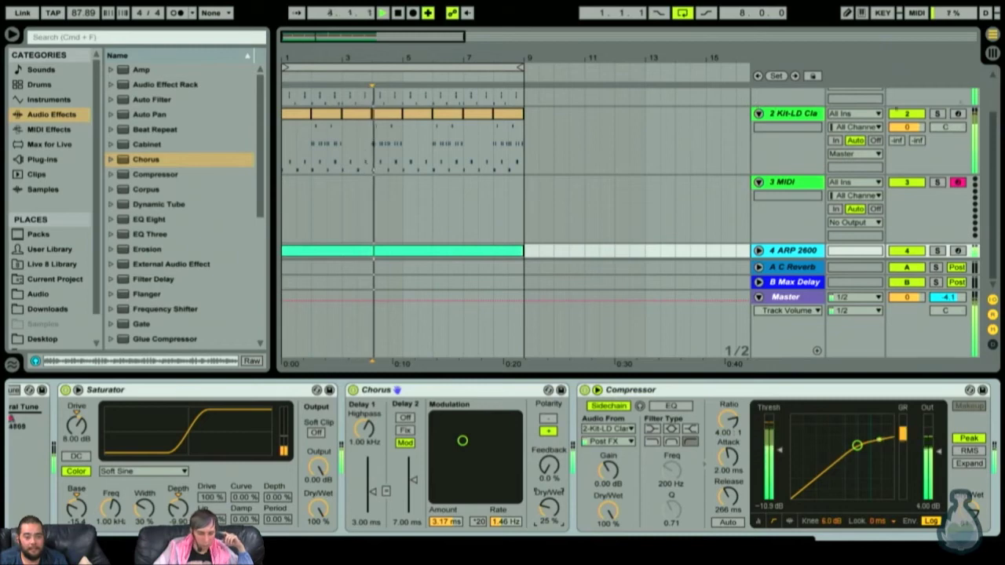
Step: From Plug-ins > Audio Units > Arturia, load Jup-8 V3 on track 3 and show its preset library
left_click(44, 159)
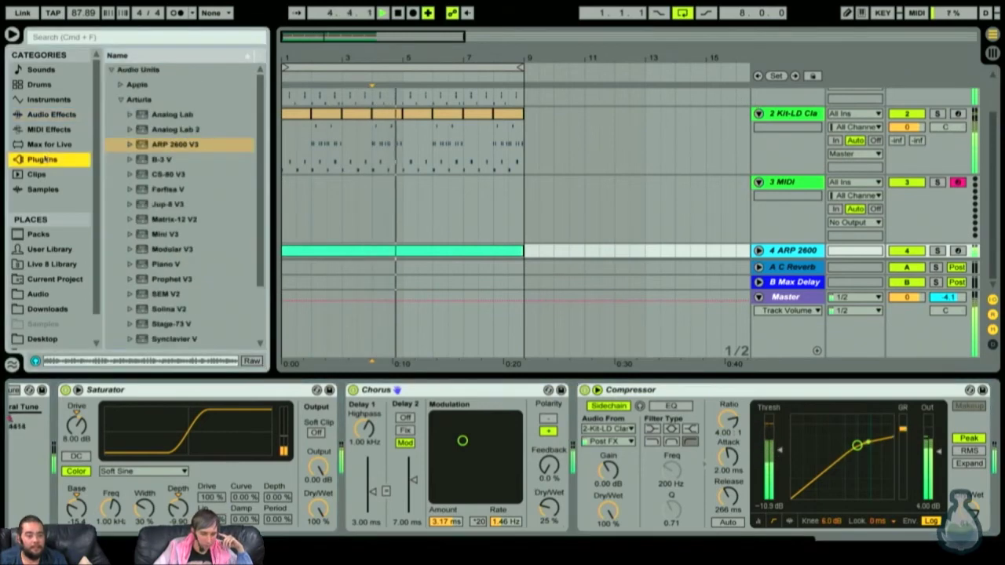
left_click(112, 70)
left_click(112, 70)
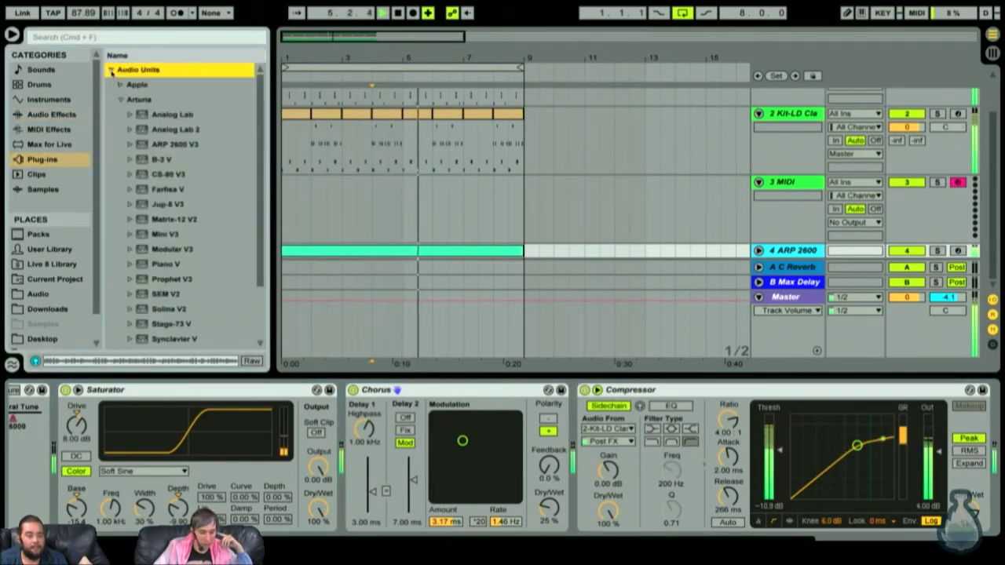
left_click(120, 100)
left_click(120, 100)
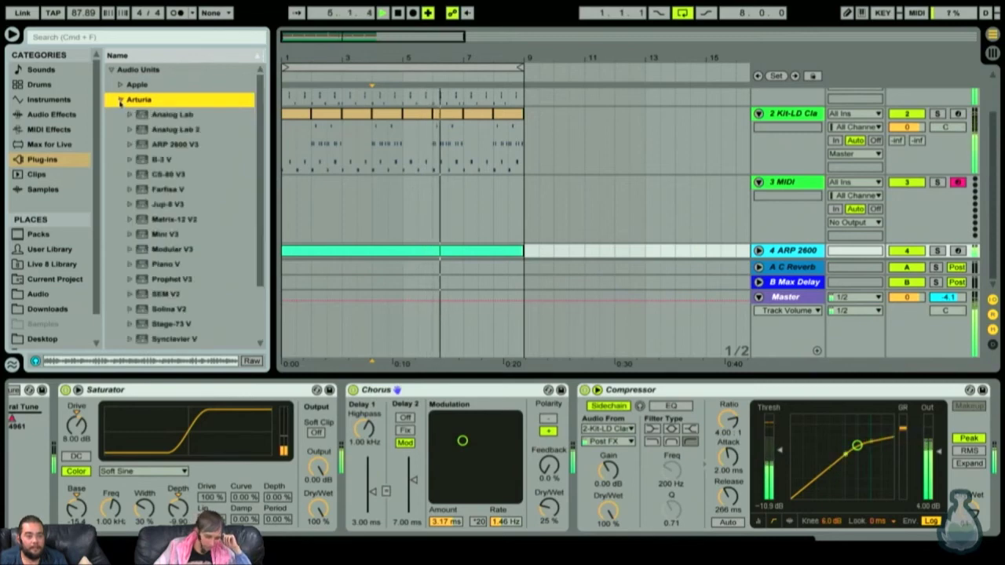
scroll(170, 158, "down", 3)
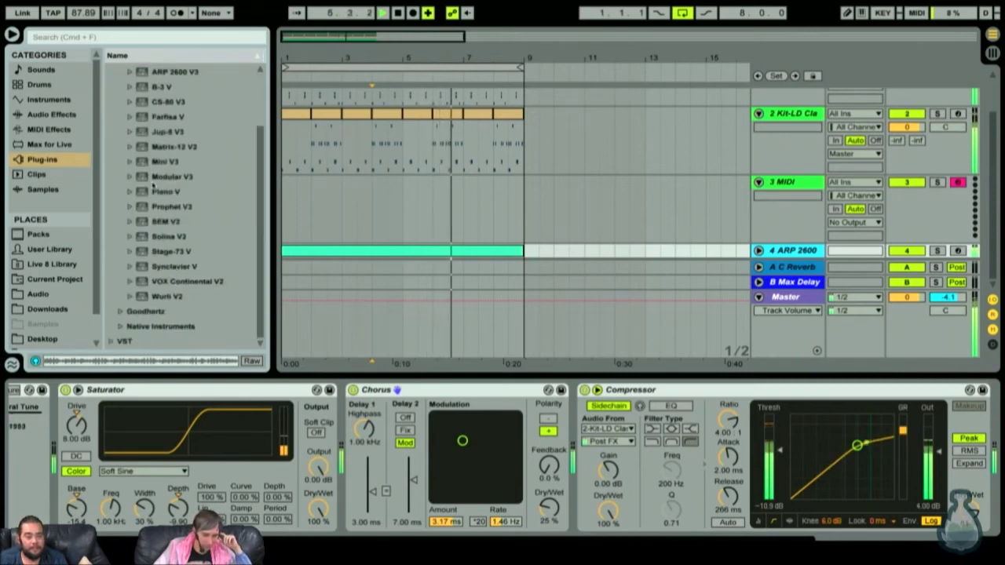
left_click(167, 132)
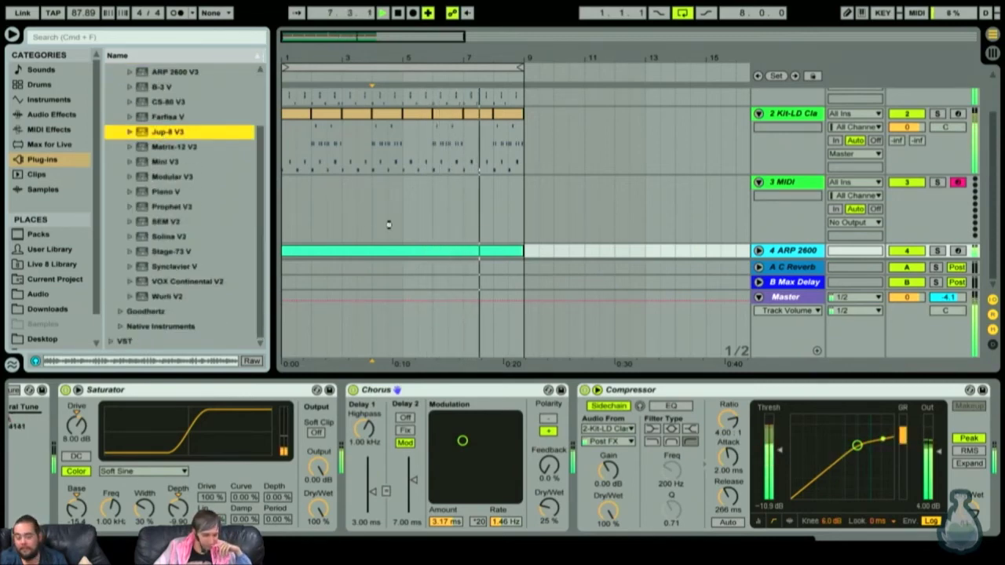
left_click_drag(388, 225, 388, 224)
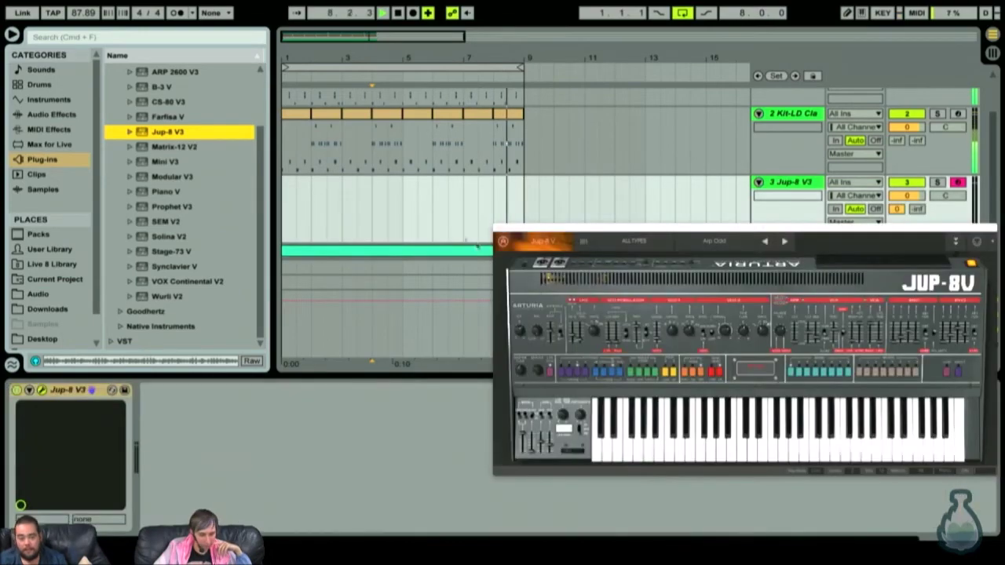
left_click_drag(610, 233, 408, 153)
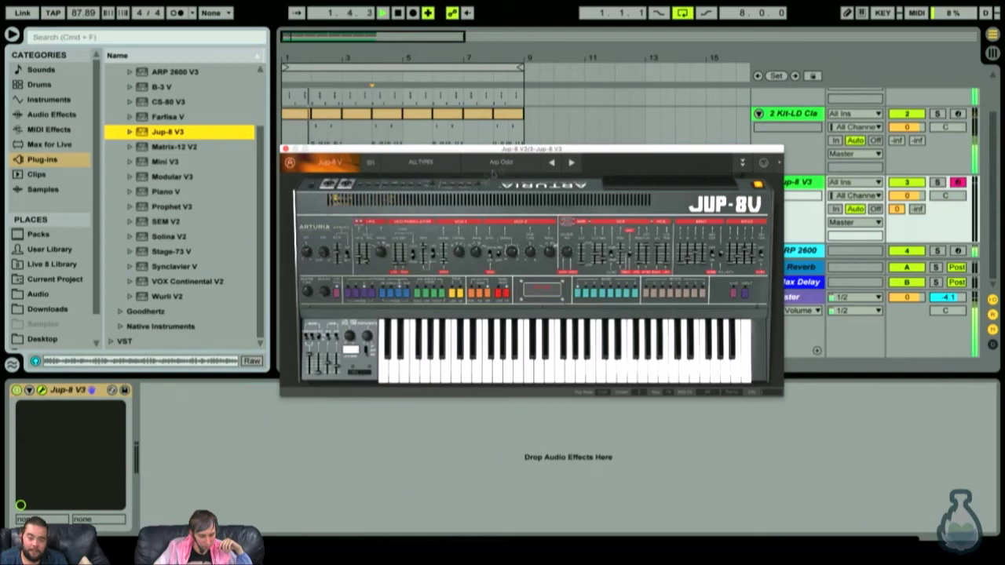
left_click(374, 163)
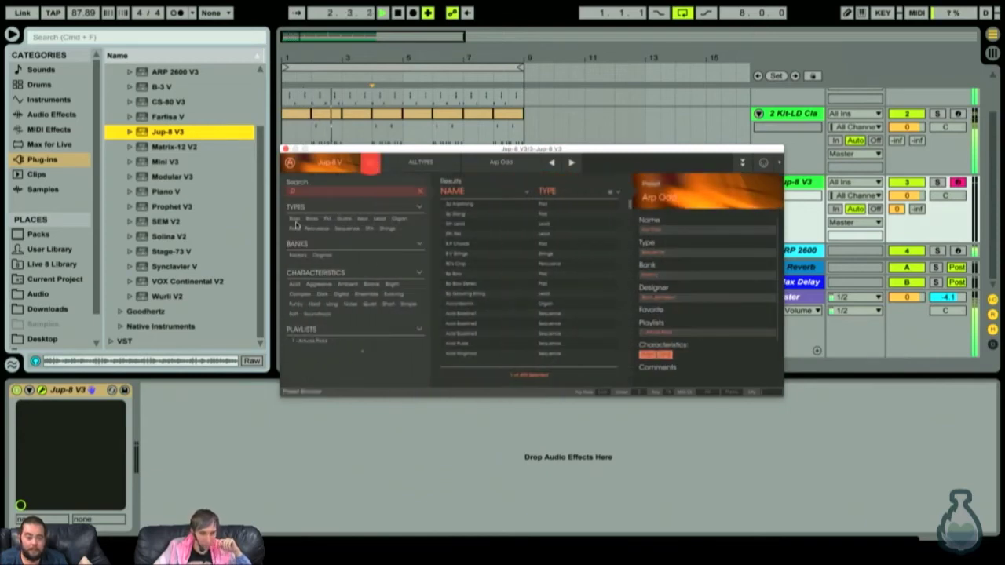
Step: Filter presets to Pad, solo the Jup-8 V3 track, and audition Ambient Pad, 3p String, Arpesque, Al Dawn and Bayer Wobbler
left_click(295, 229)
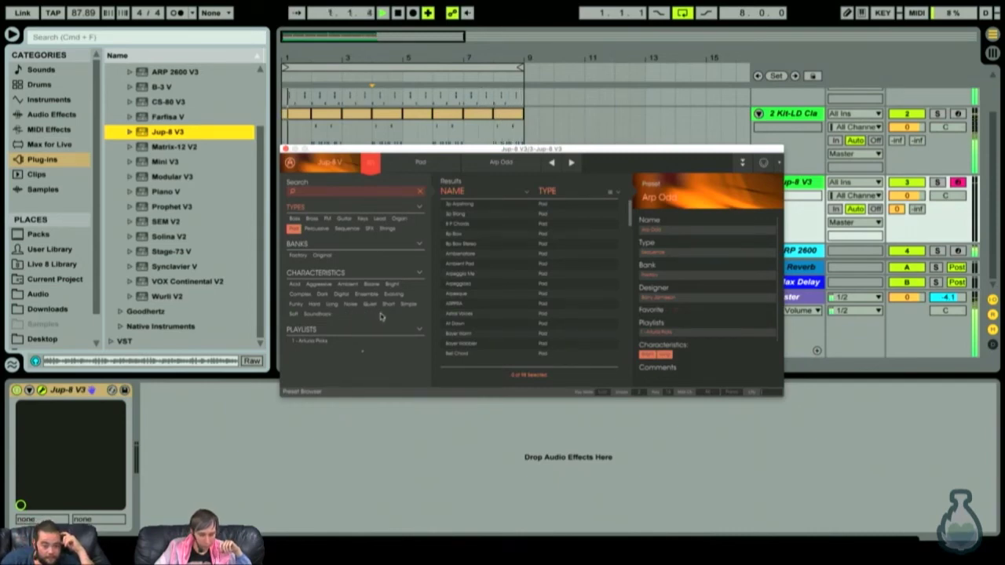
left_click(466, 267)
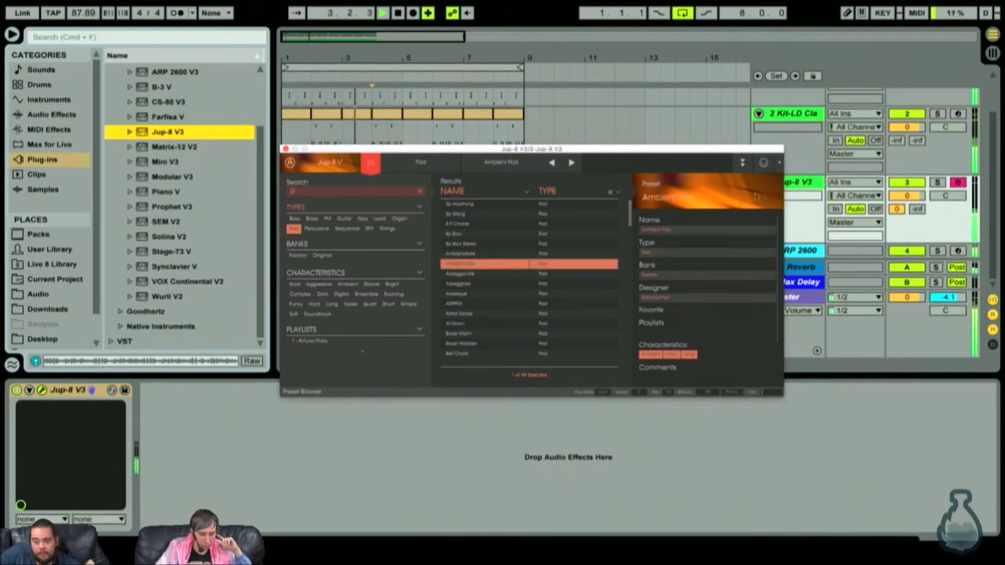
left_click(937, 182)
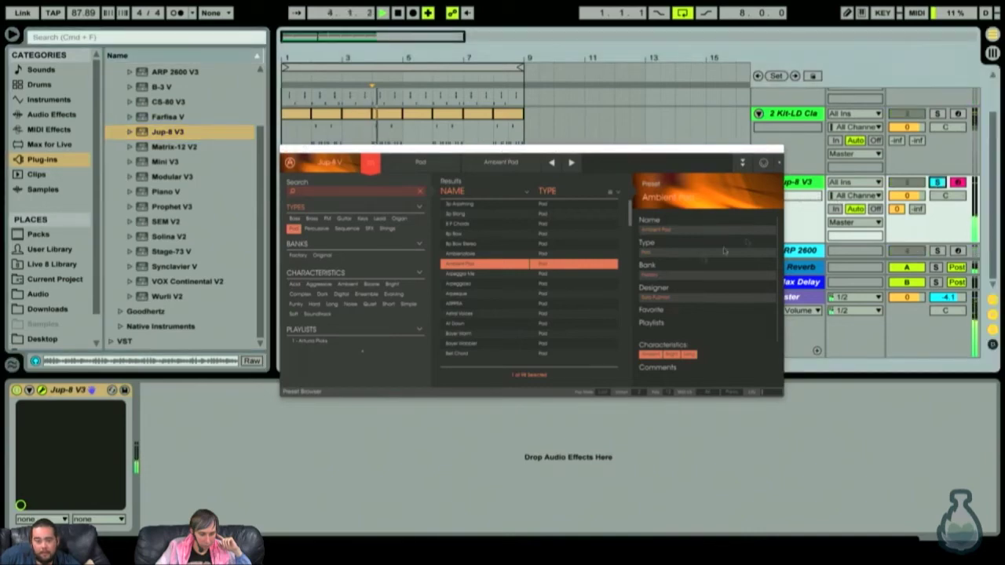
left_click(516, 217)
left_click(515, 217)
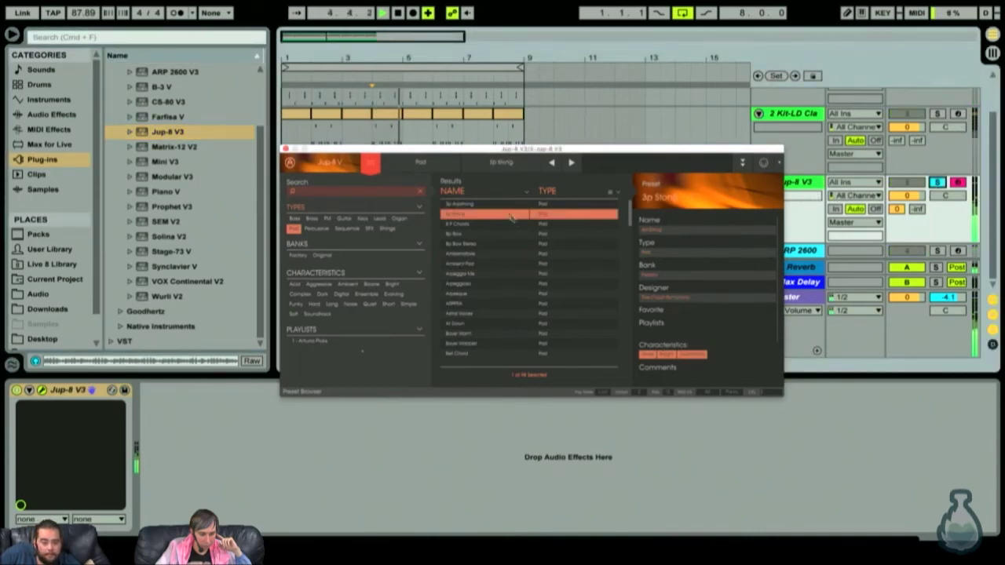
left_click(487, 205)
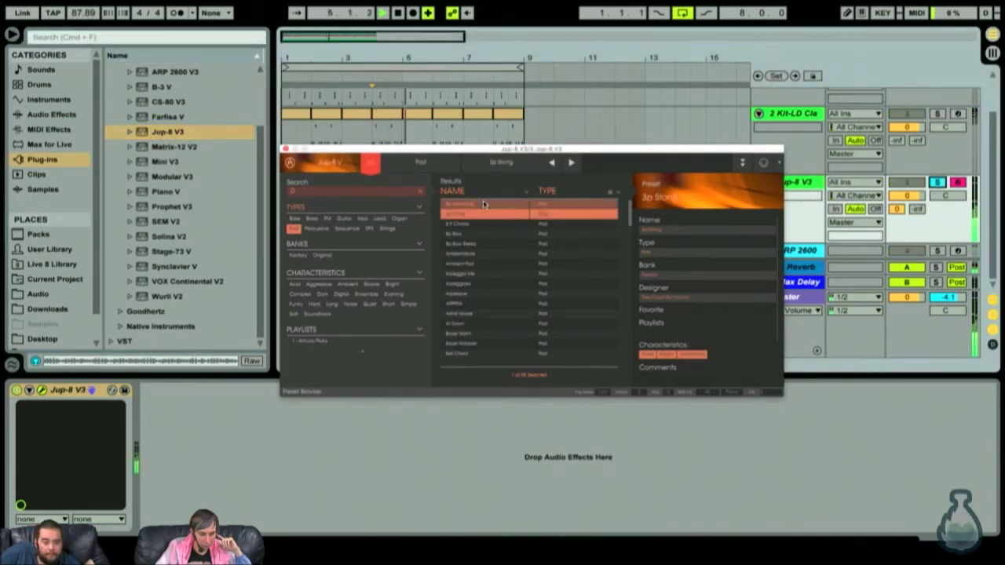
left_click(483, 277)
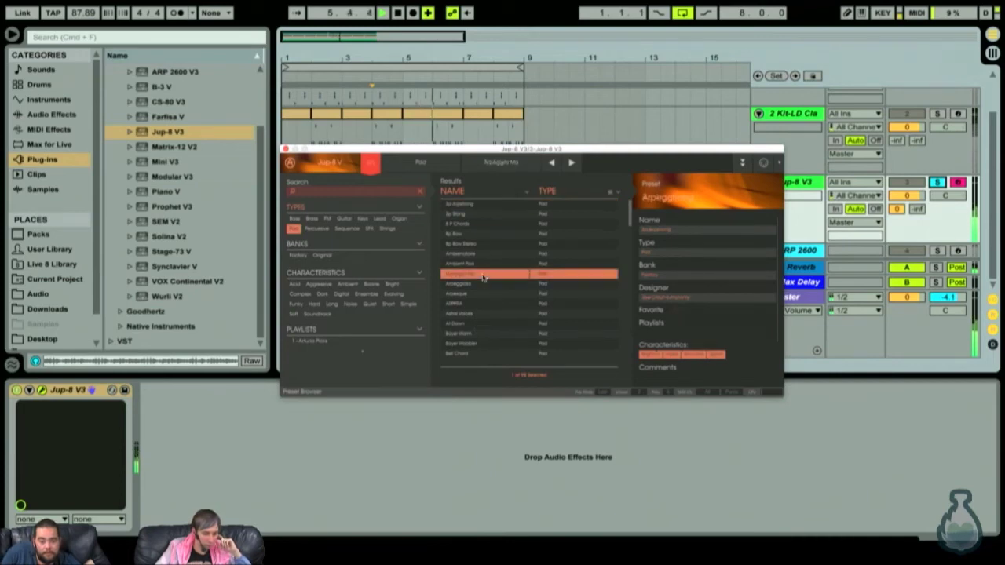
left_click(455, 245)
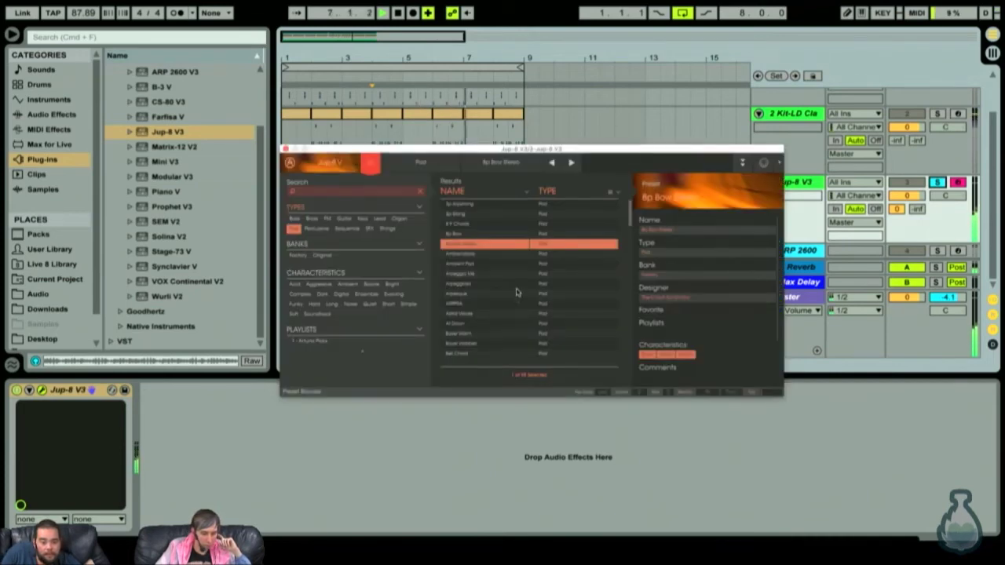
left_click(507, 297)
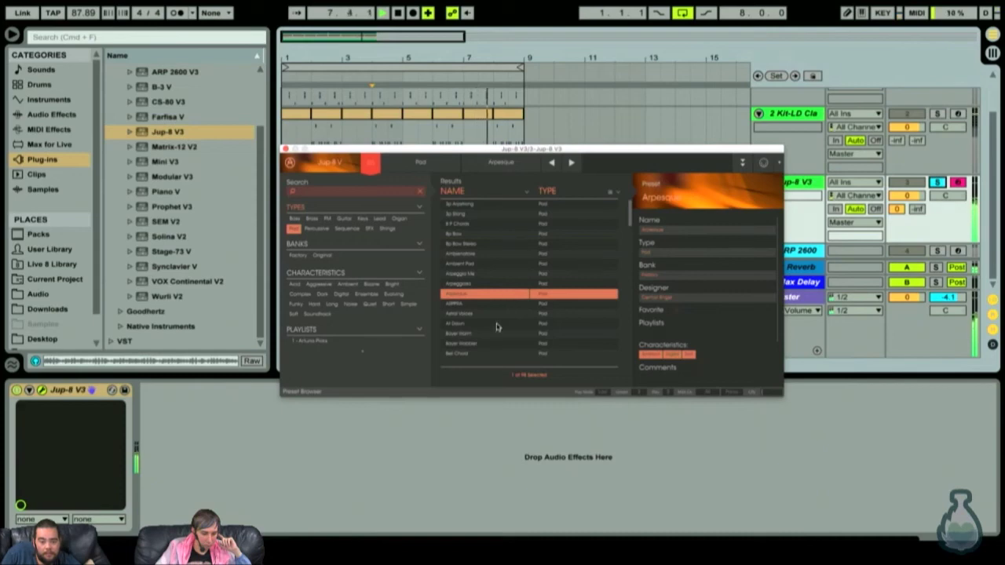
left_click(496, 324)
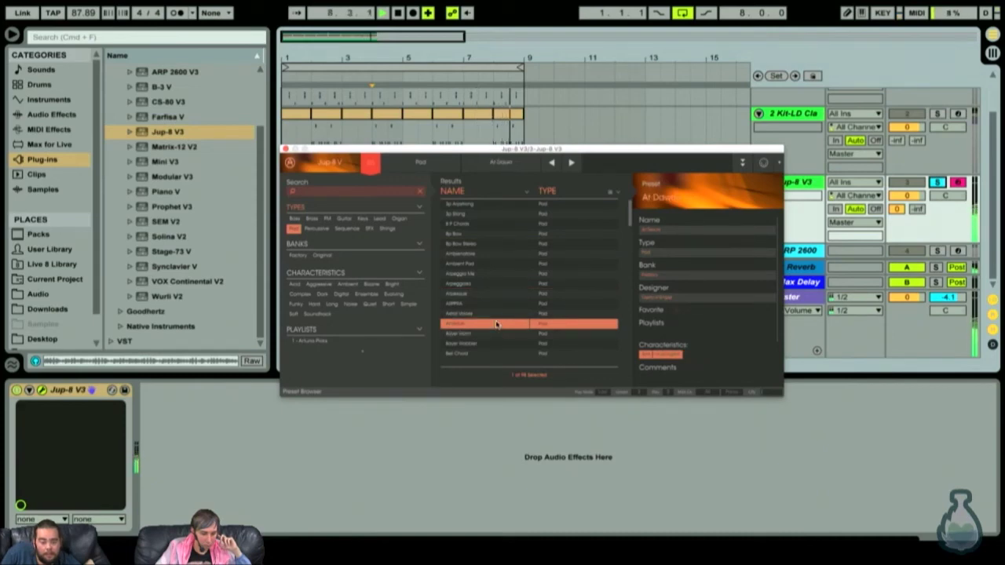
left_click(494, 346)
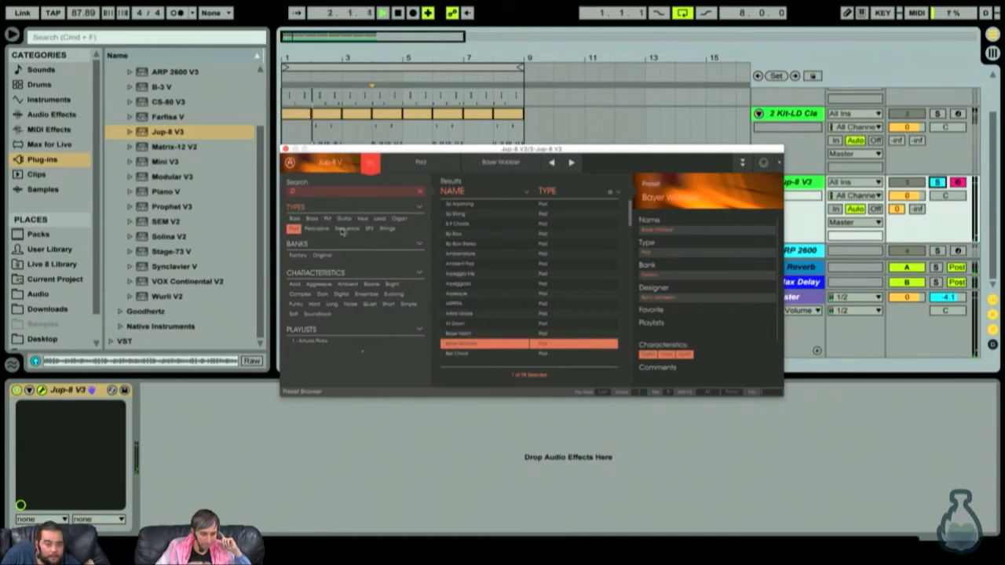
Step: Narrow presets to Factory-bank Pads, audition Ambient Pad, Arpesque, Astral Voices and Bayer Wobbler, and load Bayer Warm
left_click(386, 229)
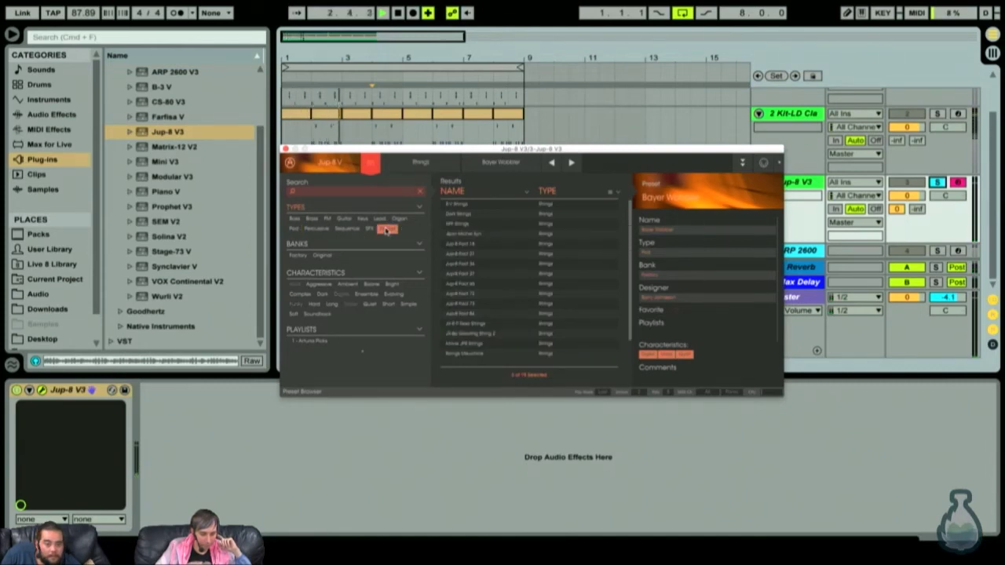
left_click(294, 228)
left_click(299, 255)
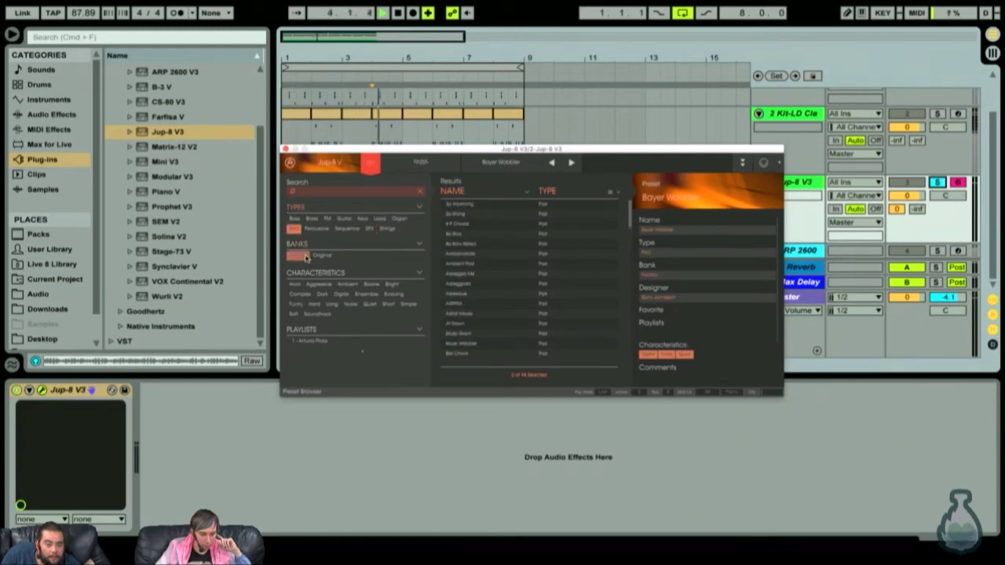
left_click(491, 269)
left_click(492, 271)
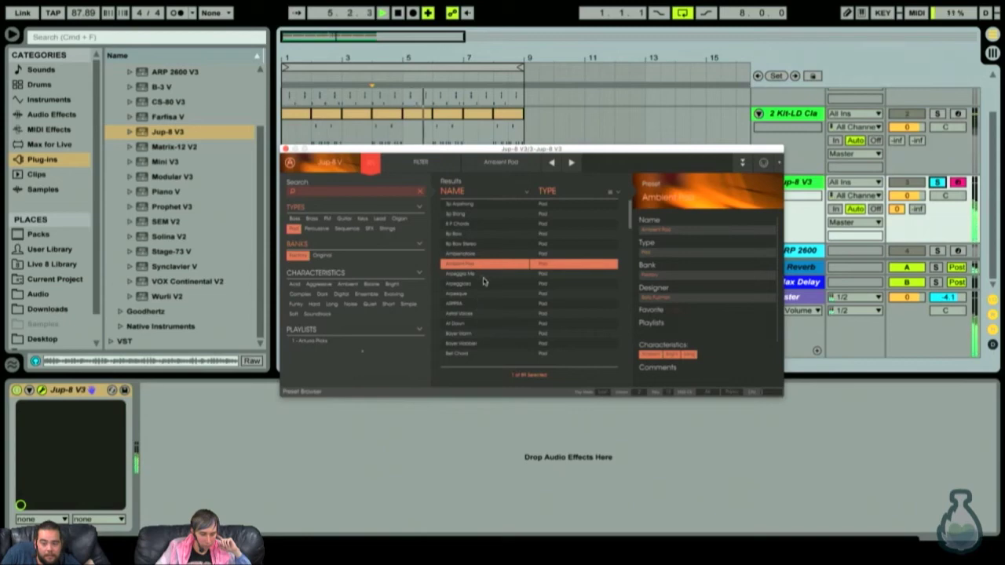
left_click(484, 295)
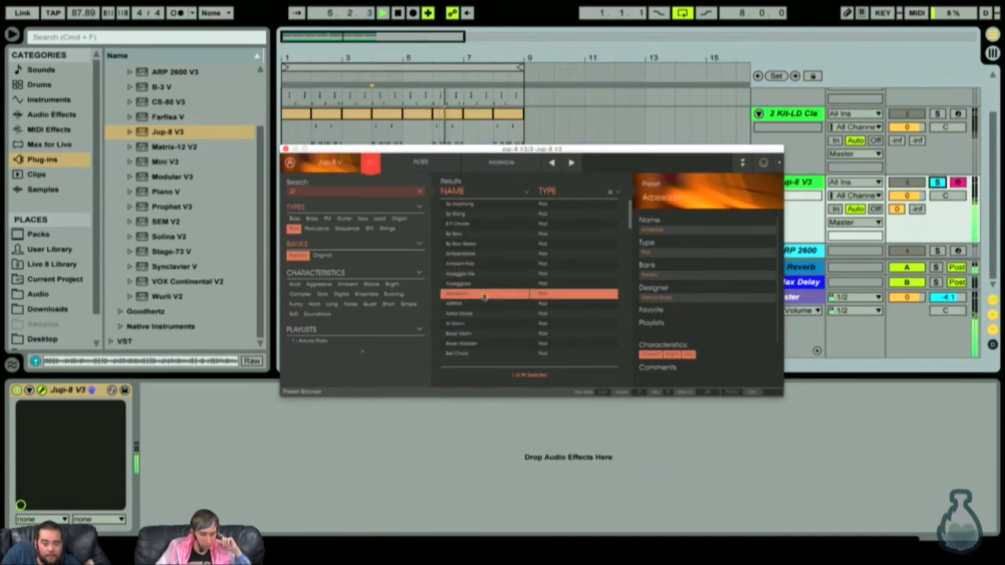
left_click(478, 315)
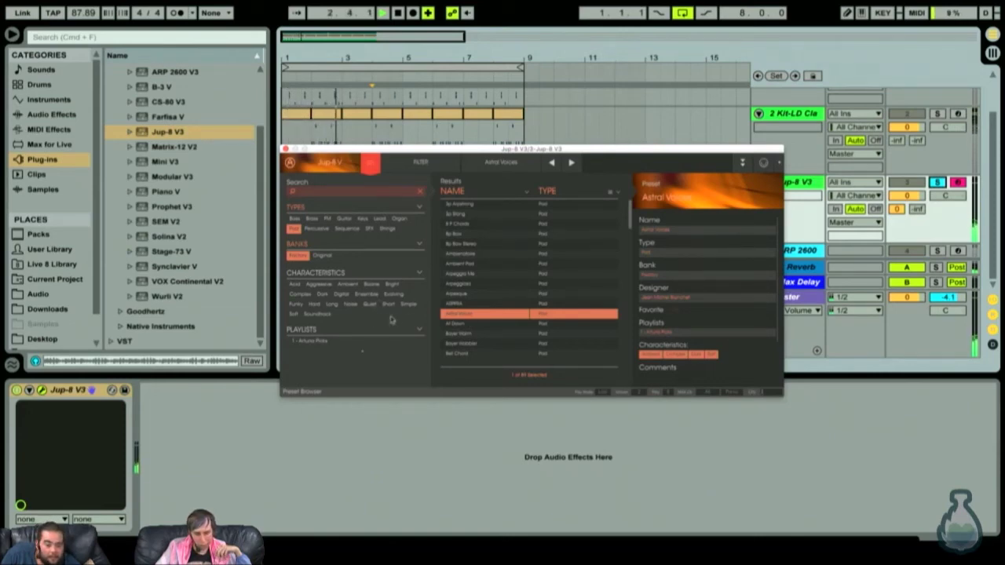
left_click(479, 336)
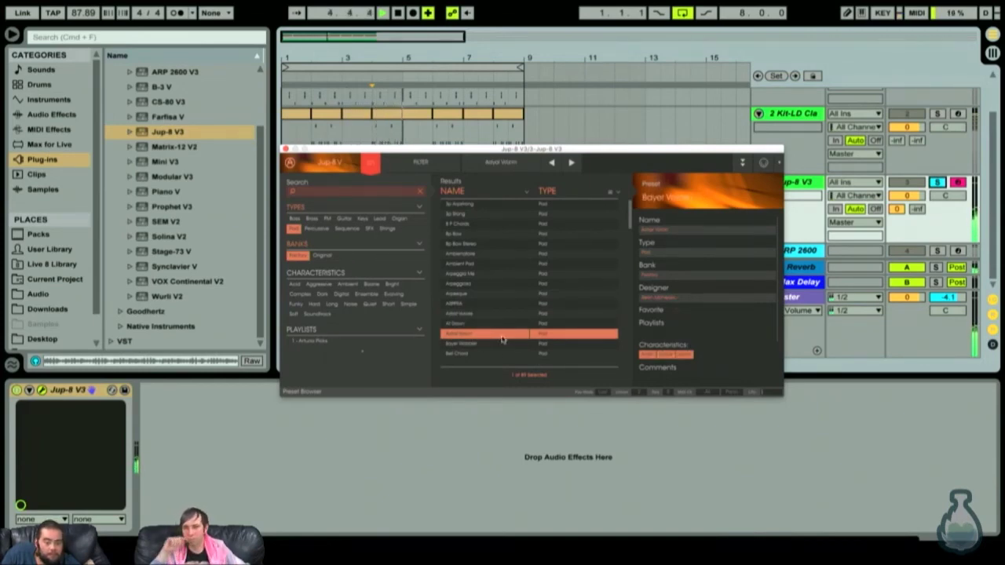
left_click(494, 344)
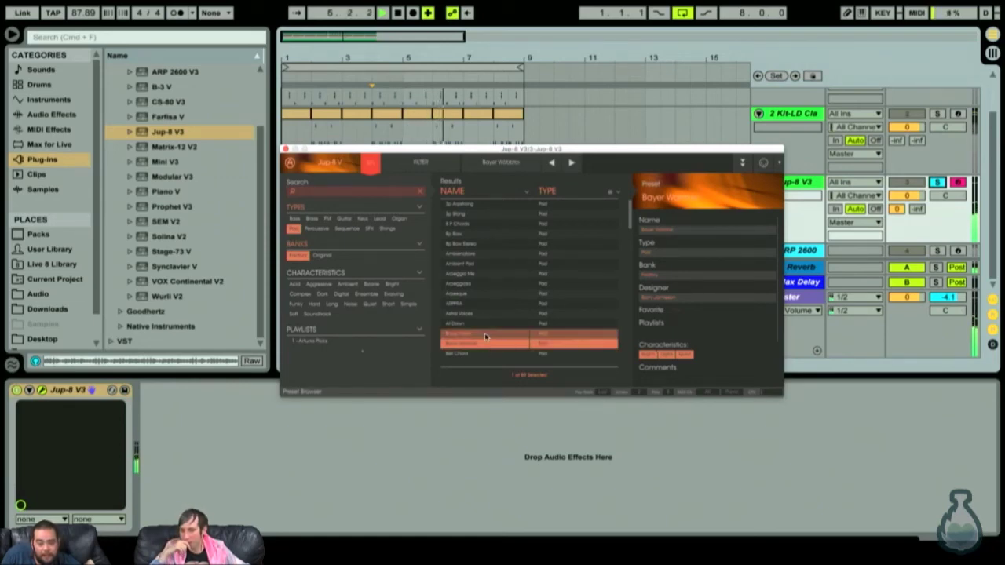
left_click(485, 333)
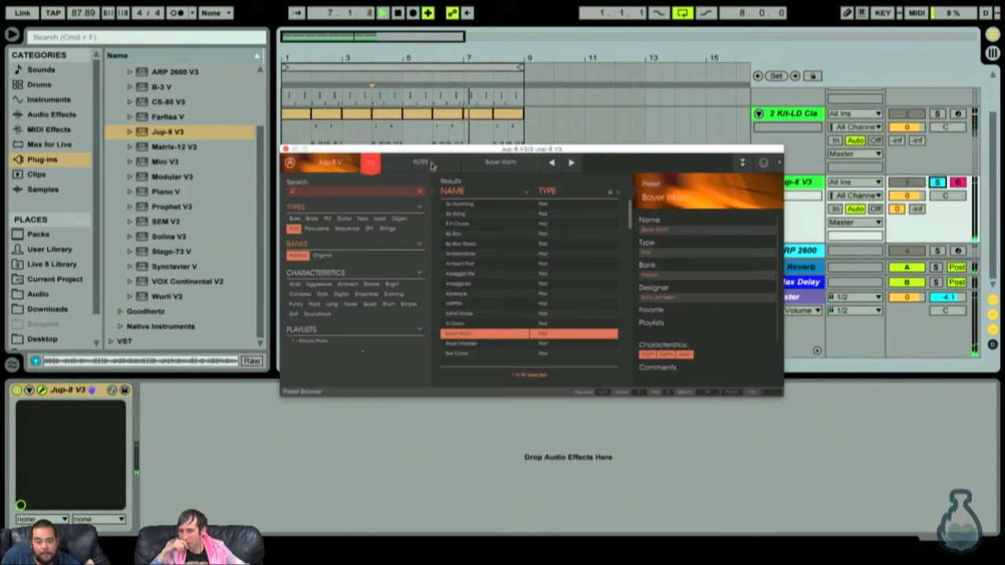
left_click(502, 163)
left_click(442, 161)
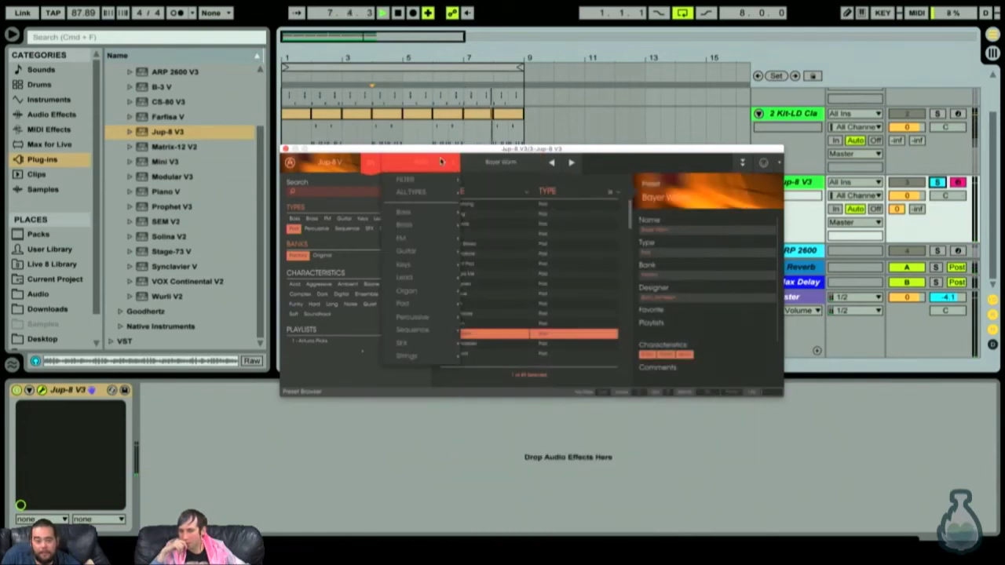
left_click(441, 161)
Step: Show the synth panel with Bayer Warm loaded and turn off solo on the Jup-8 V3 track
left_click(374, 160)
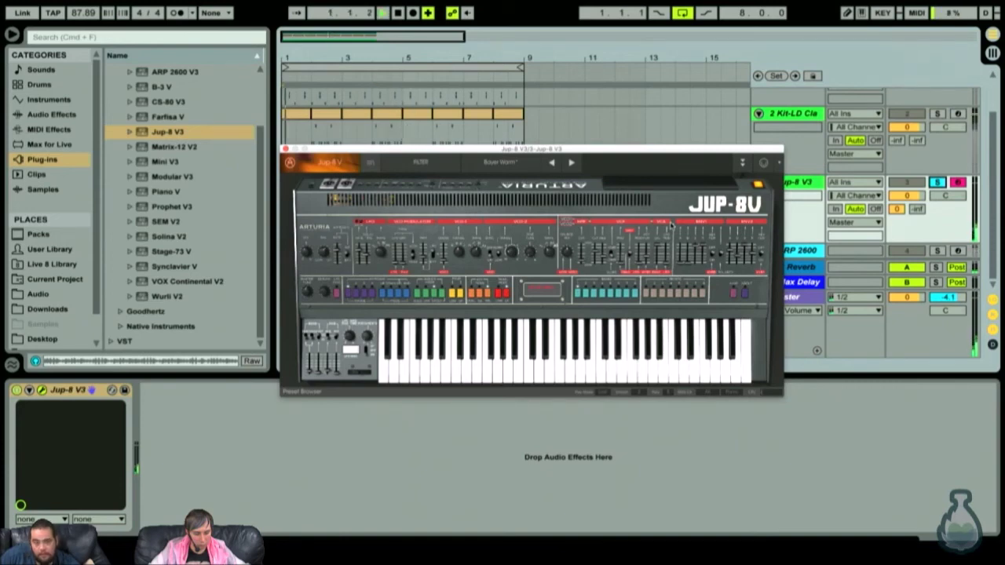
left_click(937, 182)
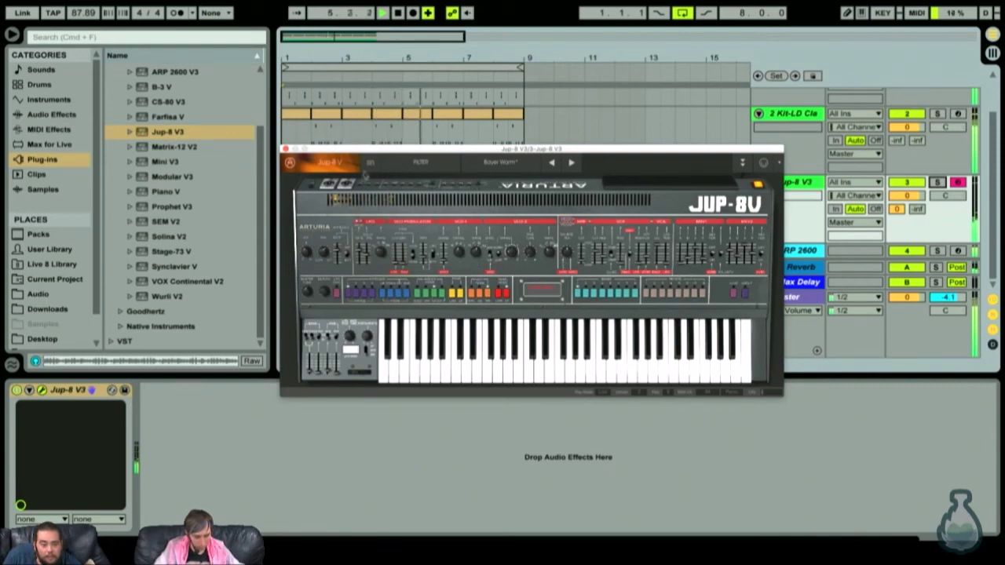
Step: Audition the Bell Chord, Deep Thought, Doom Drone and Epic Movement presets
left_click(371, 163)
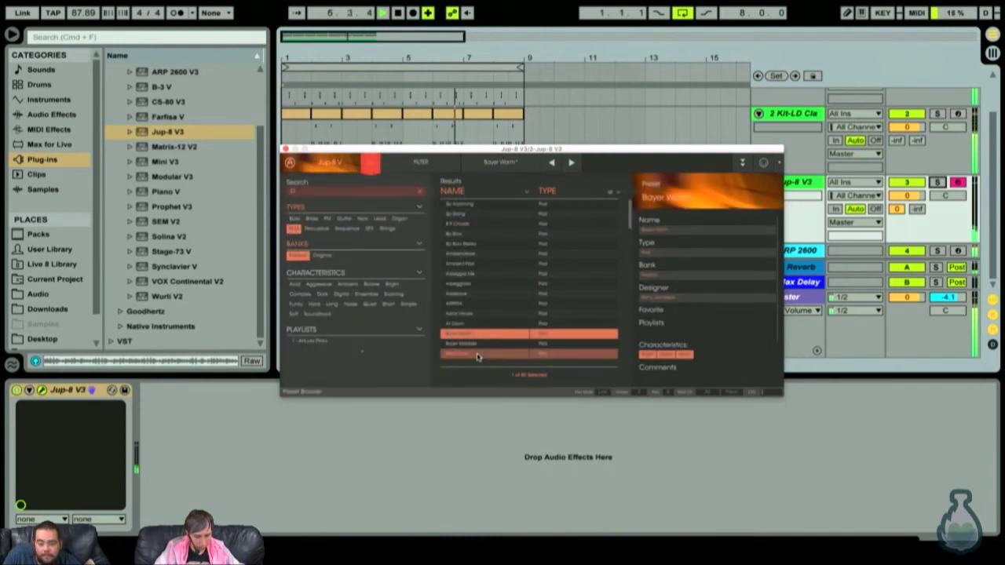
left_click(477, 355)
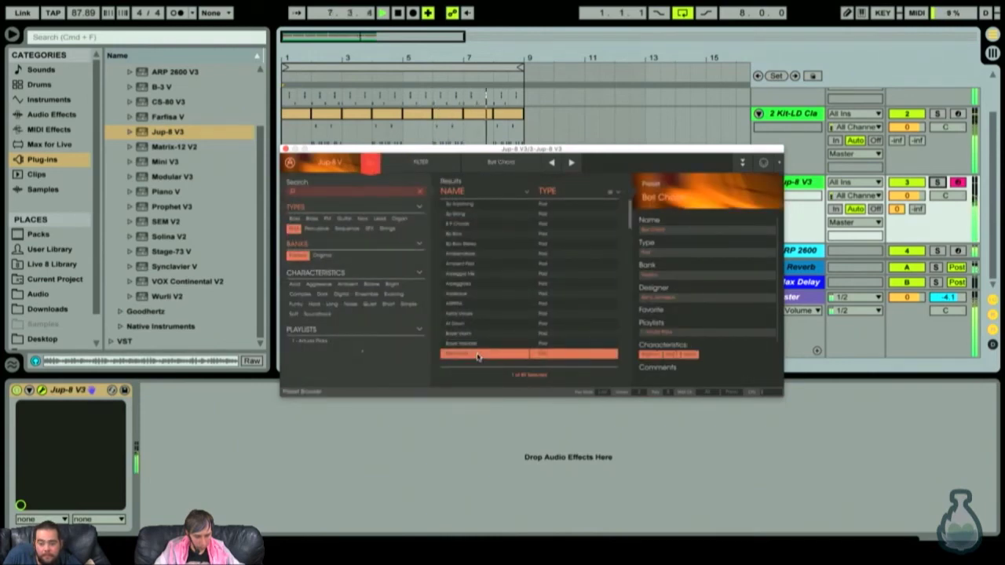
scroll(484, 331, "down", 5)
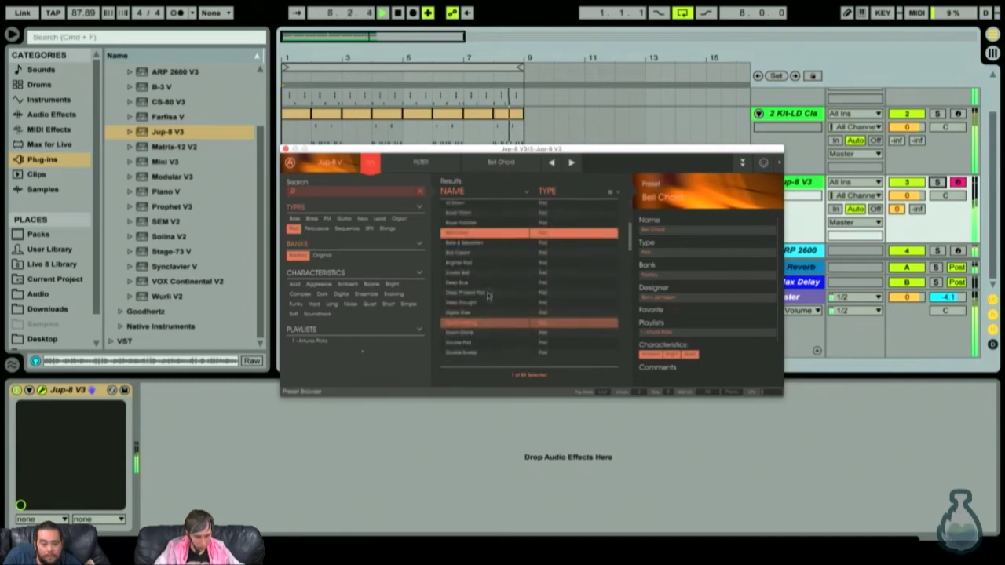
left_click(472, 303)
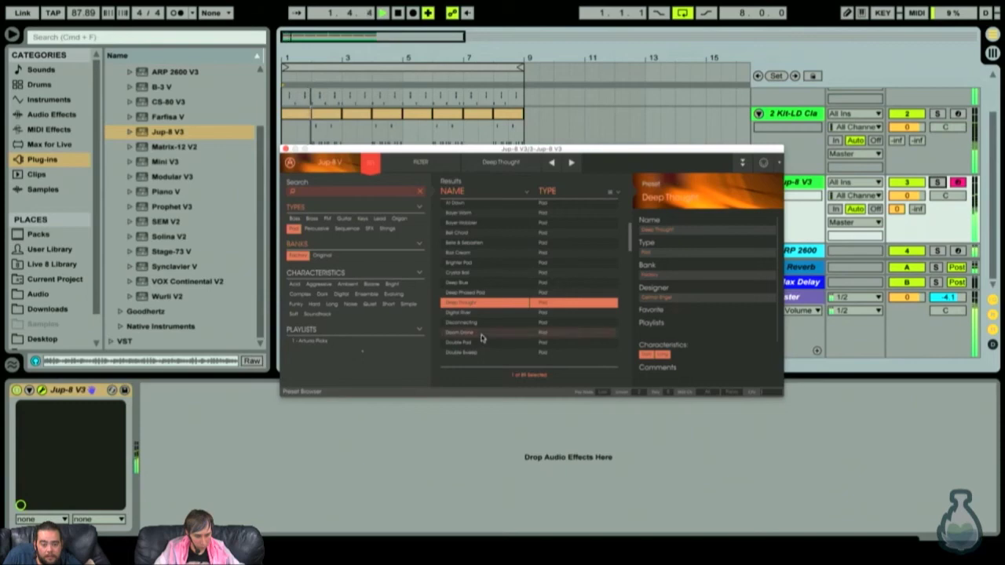
left_click(482, 334)
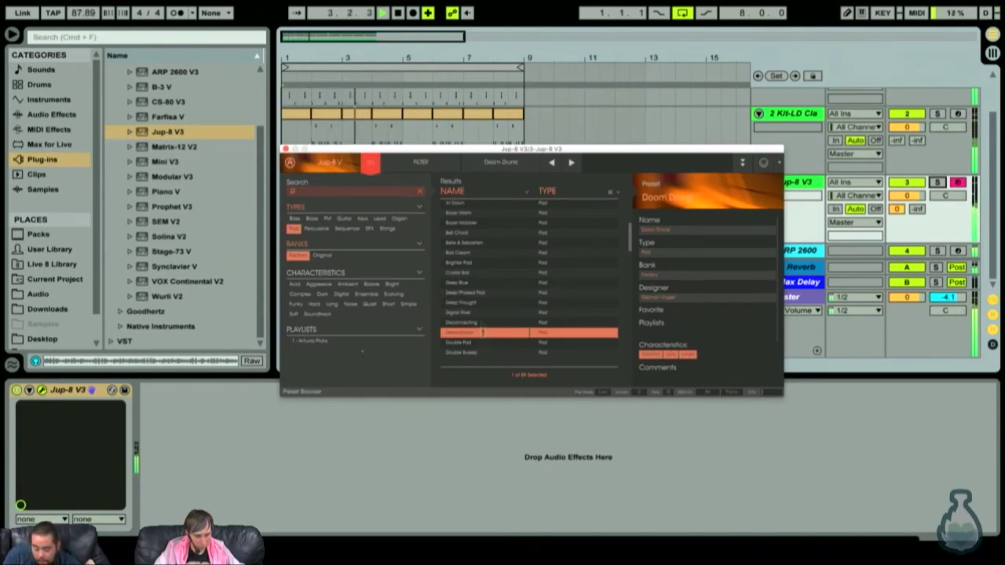
scroll(481, 316, "down", 5)
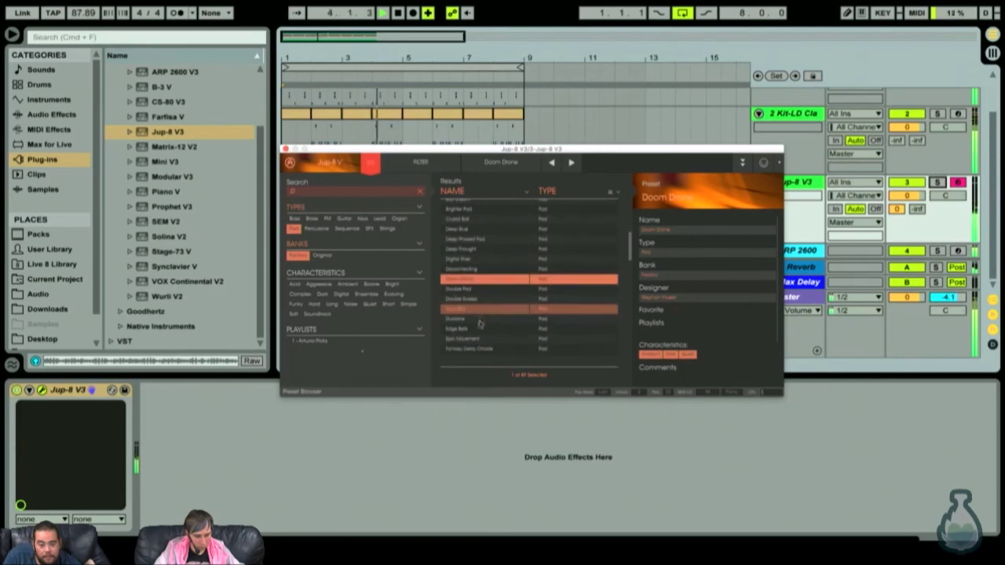
left_click(474, 339)
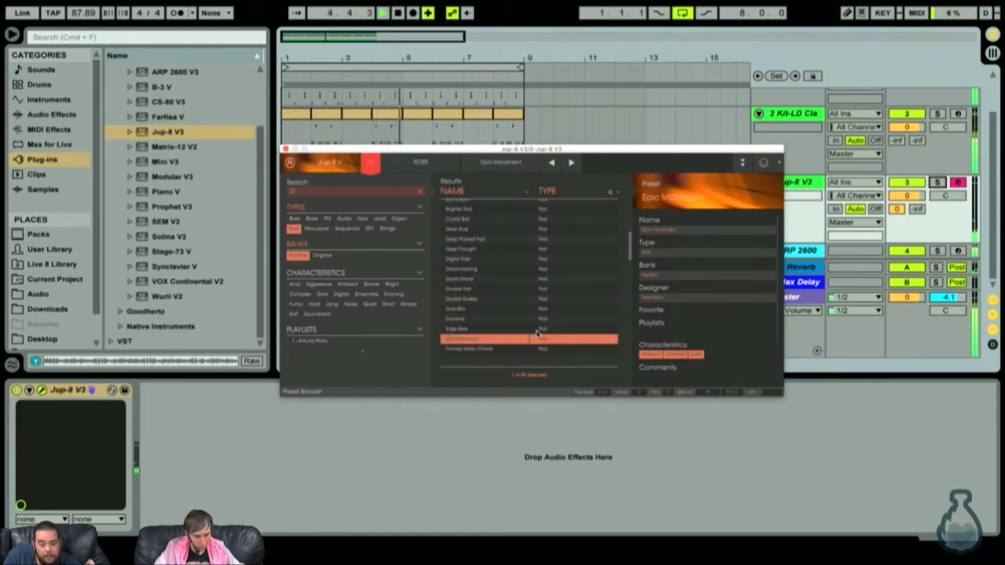
Step: Filter the presets to Organ and load the first result, an accordion sound
scroll(537, 331, "down", 4)
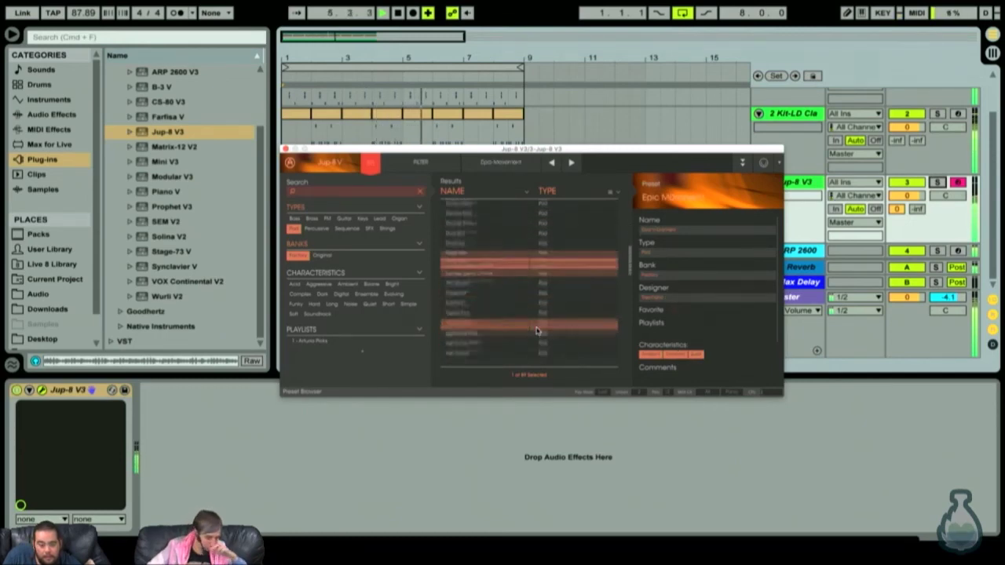
scroll(537, 330, "down", 3)
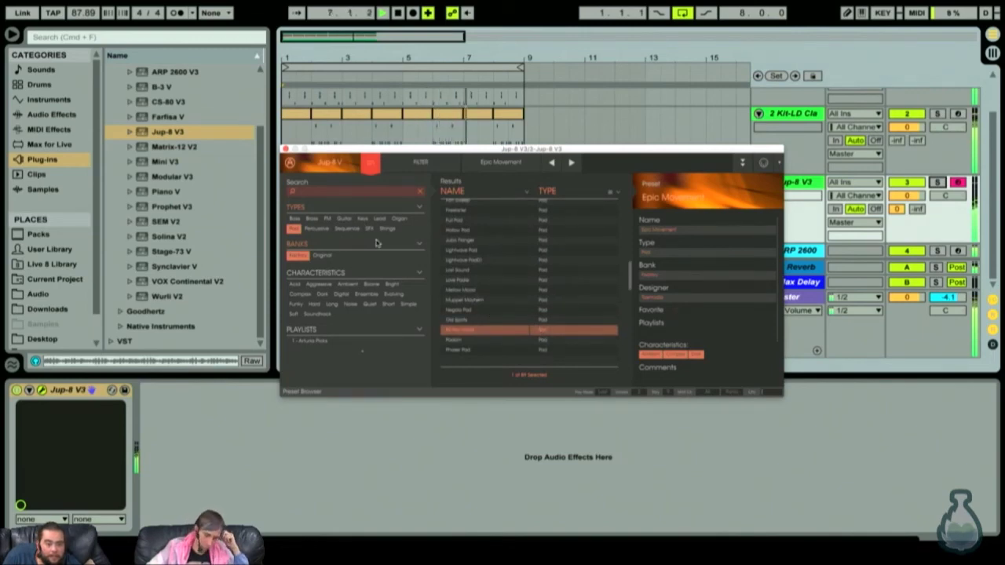
left_click(398, 219)
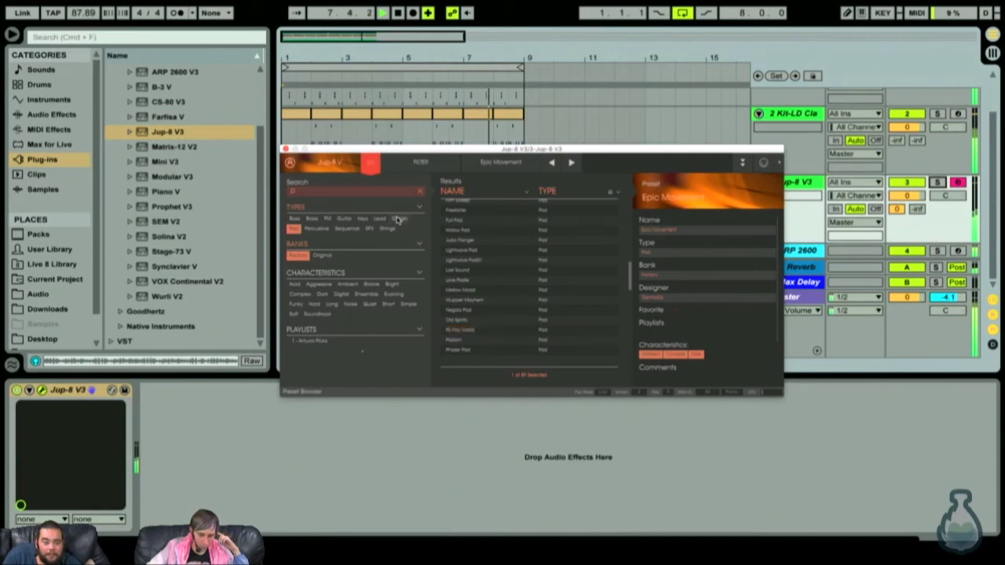
left_click(472, 244)
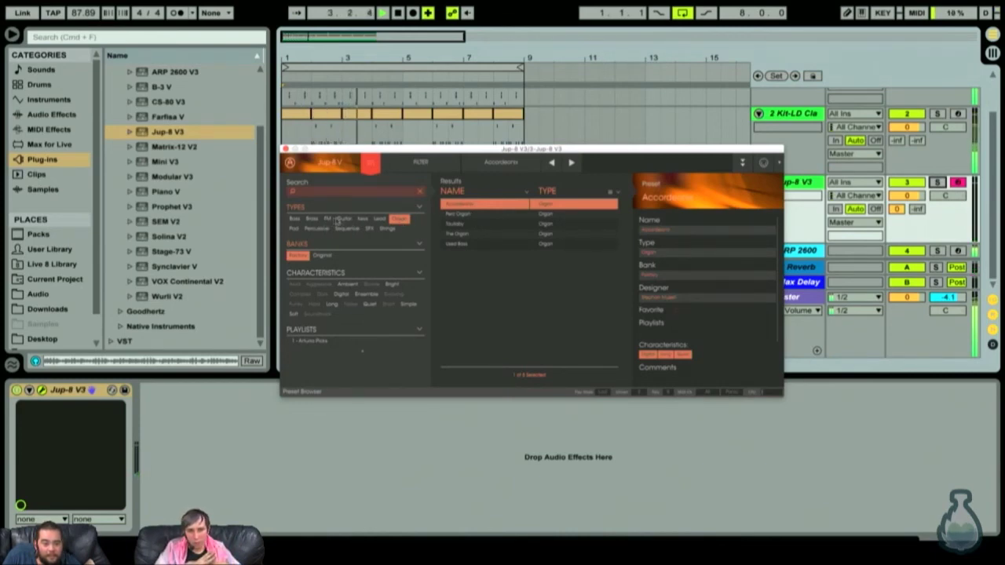
Step: Filter to Keys presets from all banks, audition Jup-8 Fact 22, and solo the Jup-8 V3 track
left_click(364, 219)
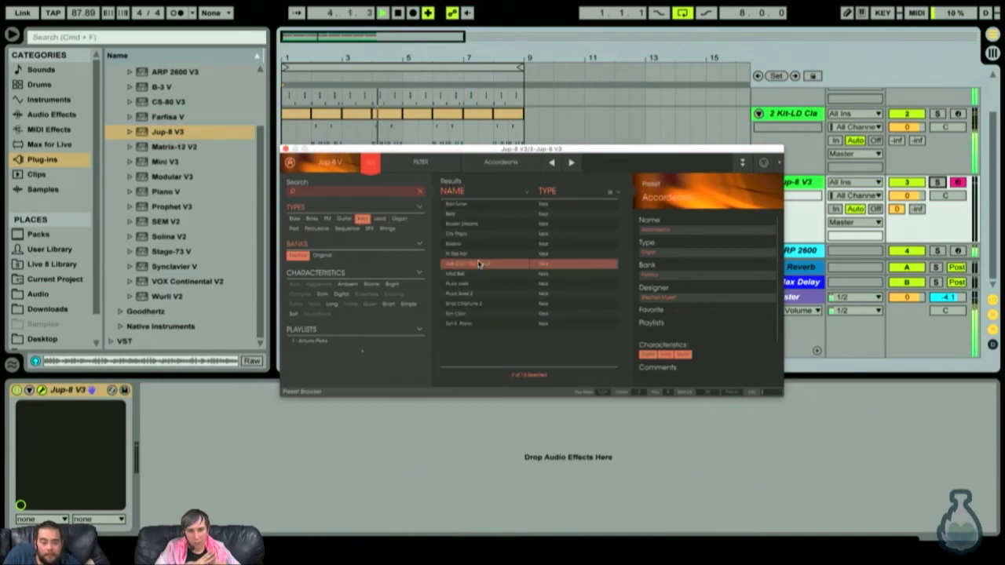
left_click(479, 264)
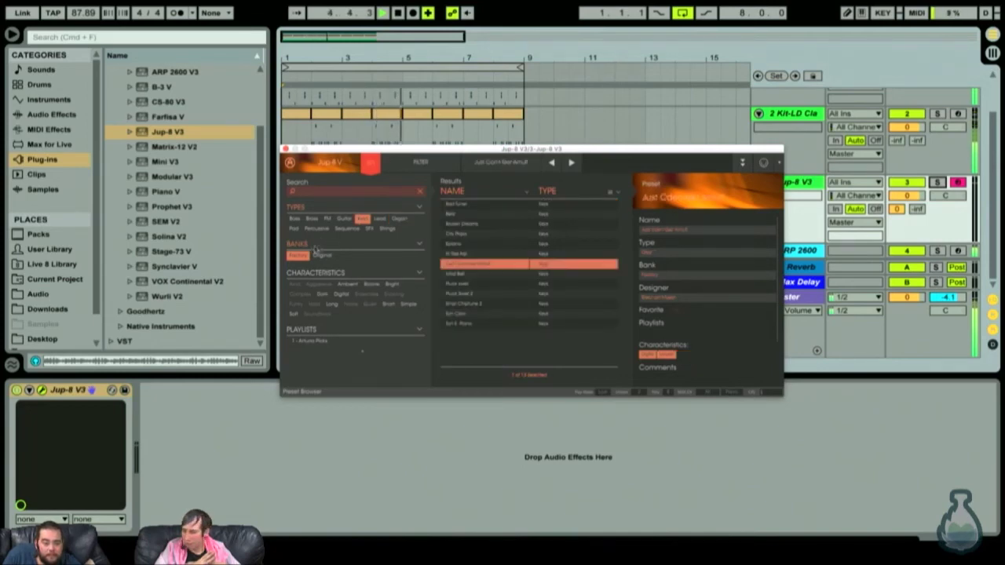
left_click(302, 256)
left_click(475, 265)
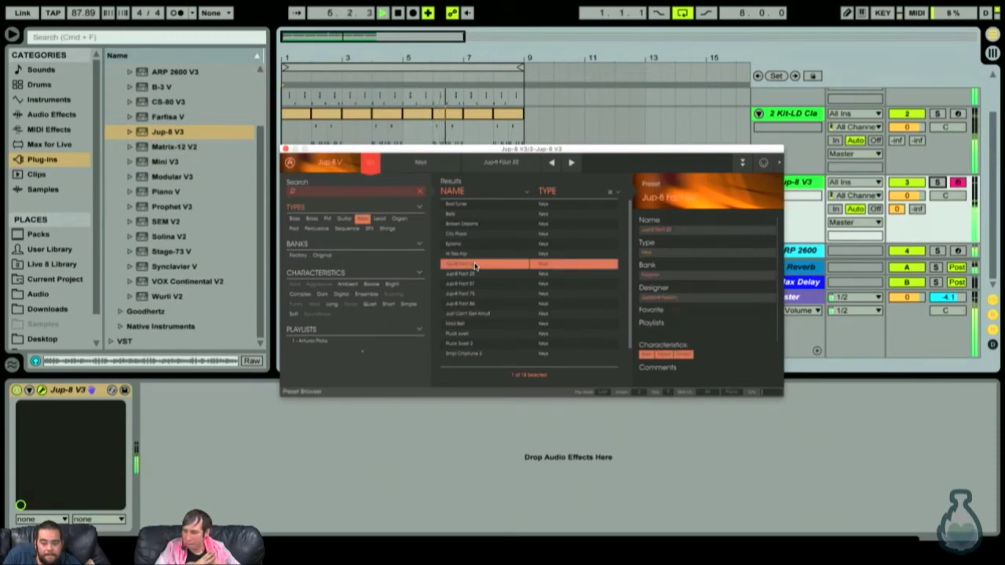
left_click(937, 182)
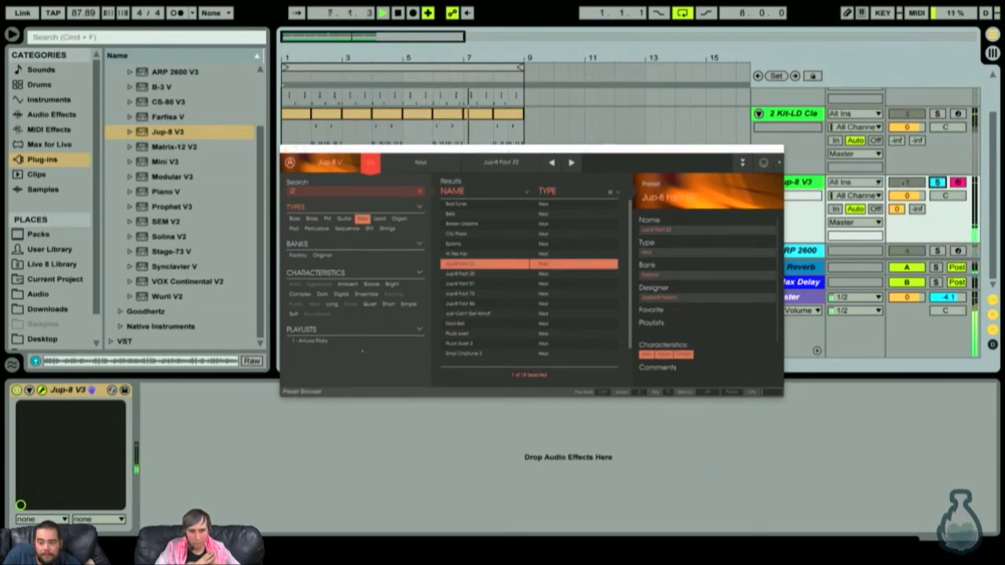
Step: Audition City Piano, Mod Bell, Pluck Swell 2, Pluck swell, Jup-8 Fact 22 and Syn Clavi, then load Syn E Piano
left_click(516, 234)
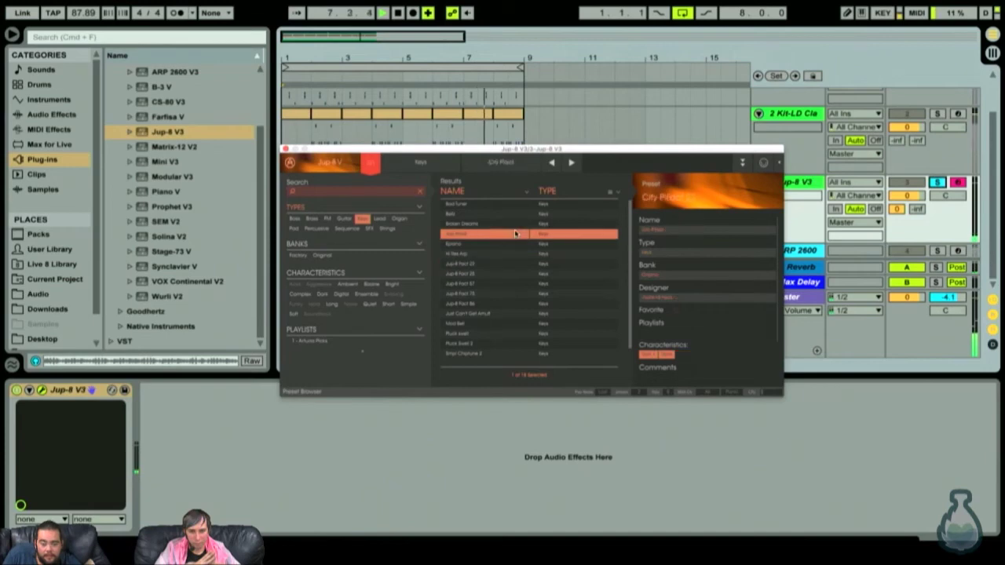
left_click(492, 323)
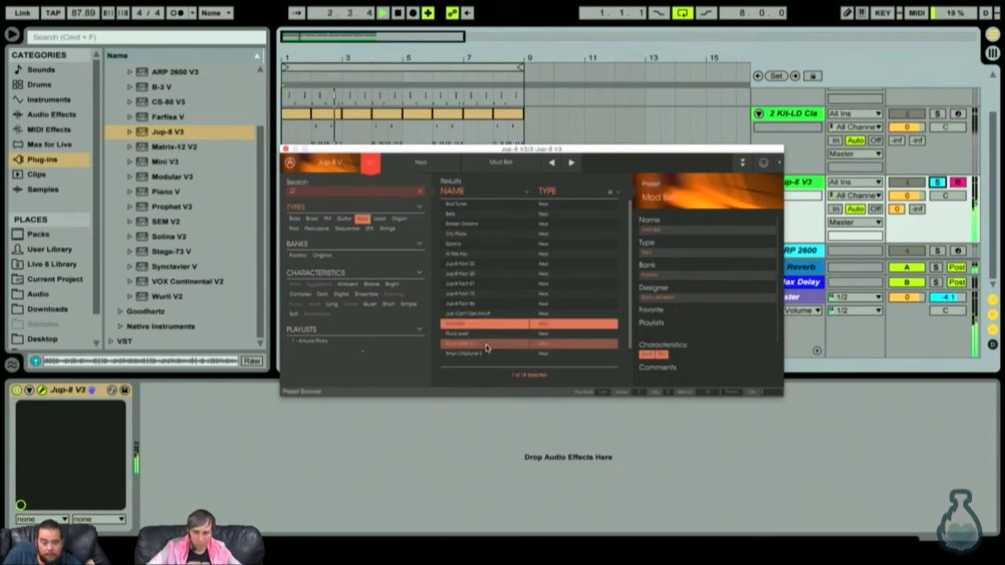
left_click(487, 344)
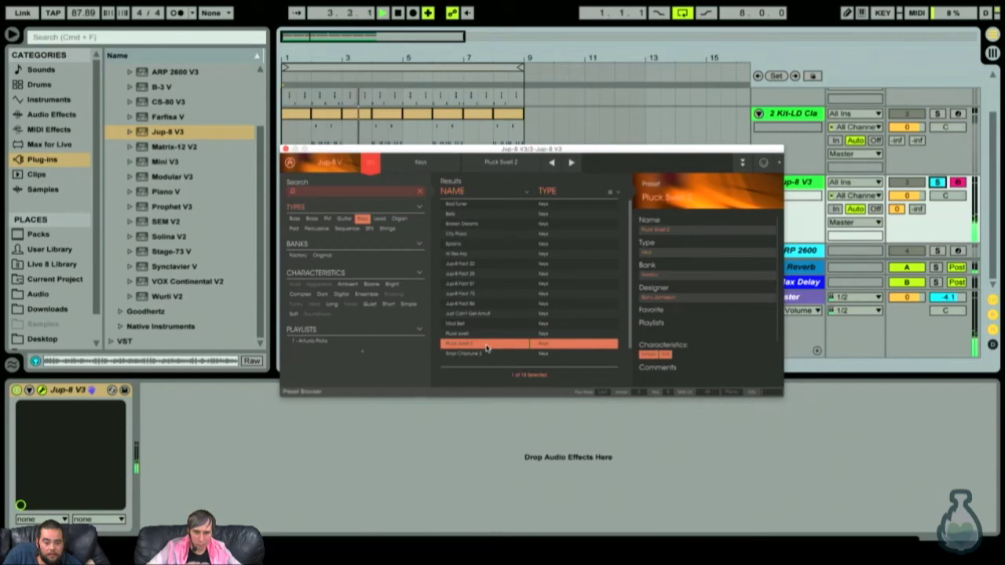
left_click(485, 335)
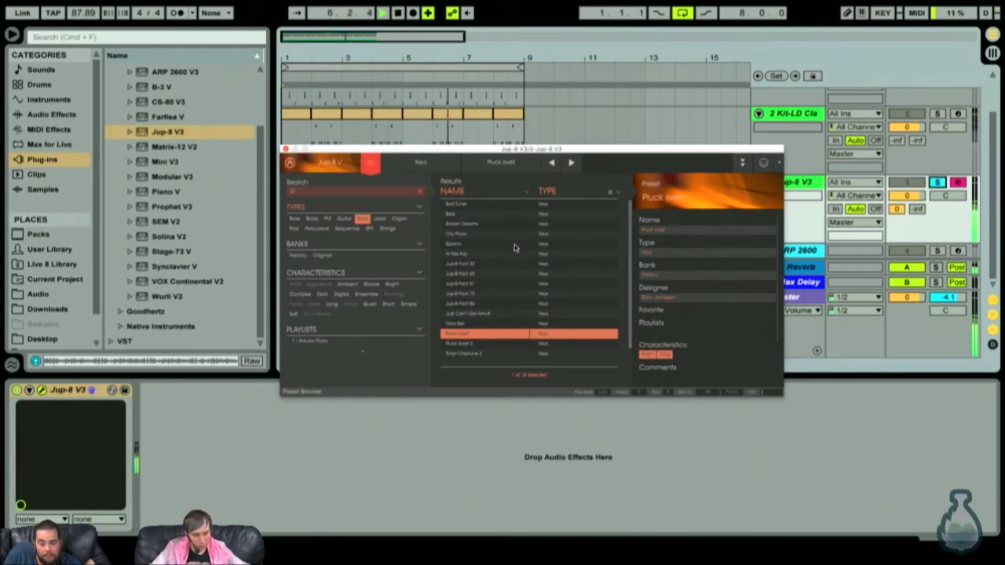
left_click(484, 267)
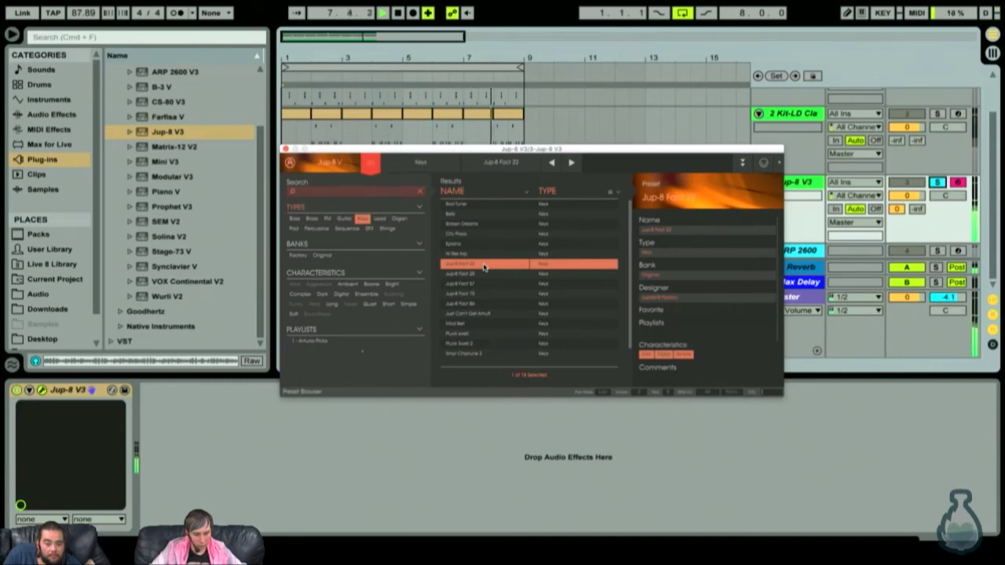
scroll(484, 267, "down", 2)
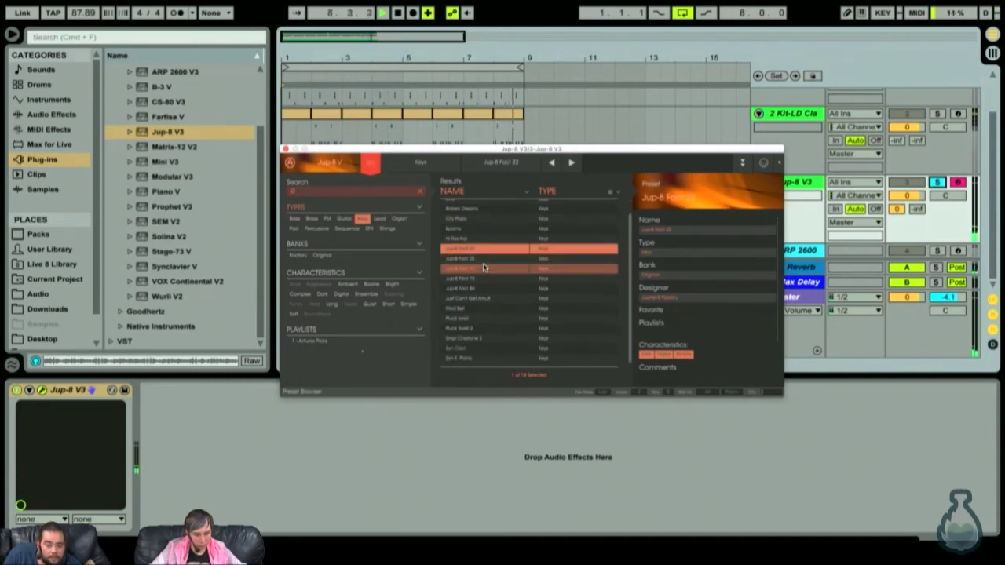
left_click(485, 350)
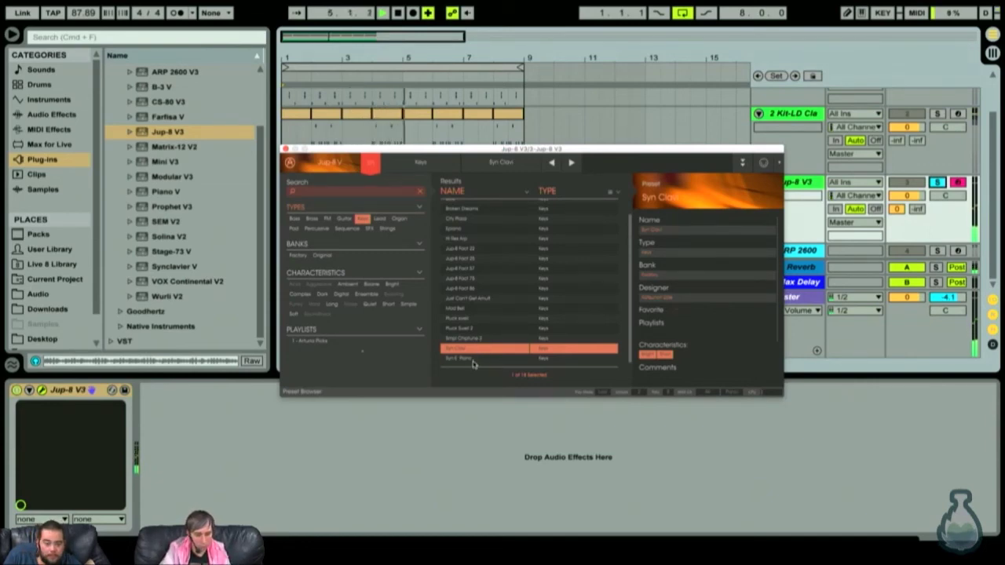
left_click(474, 359)
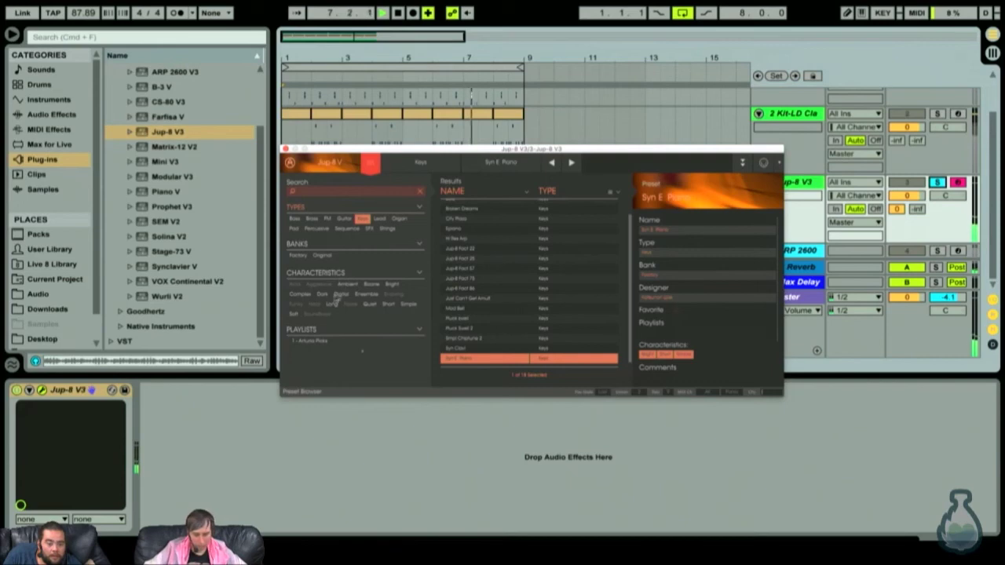
scroll(523, 236, "up", 1)
left_click(533, 255)
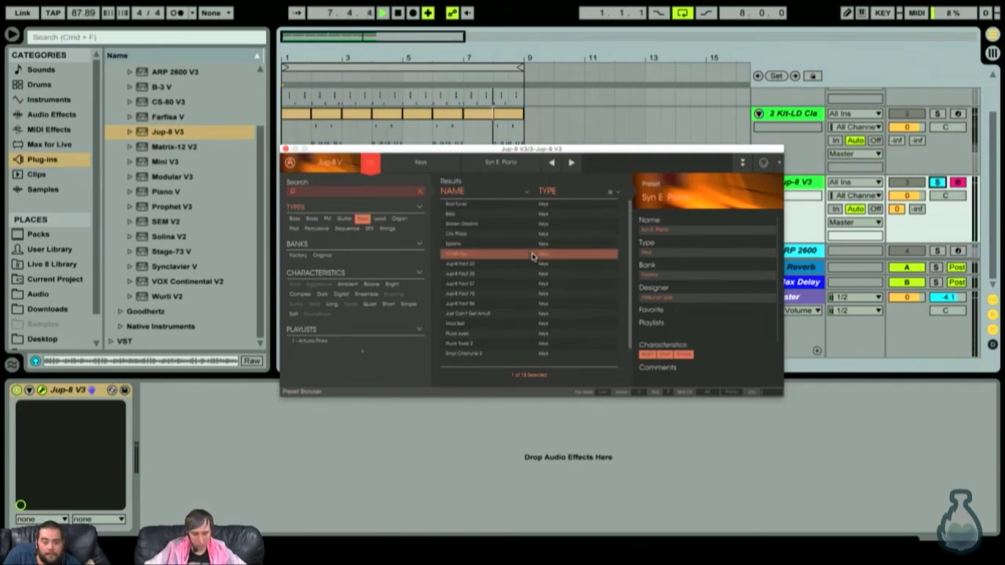
Step: Filter to Brass presets and audition Jup-8 Fact 28, Oct Brass and Space Odyssey, returning to Oct Brass
left_click(328, 218)
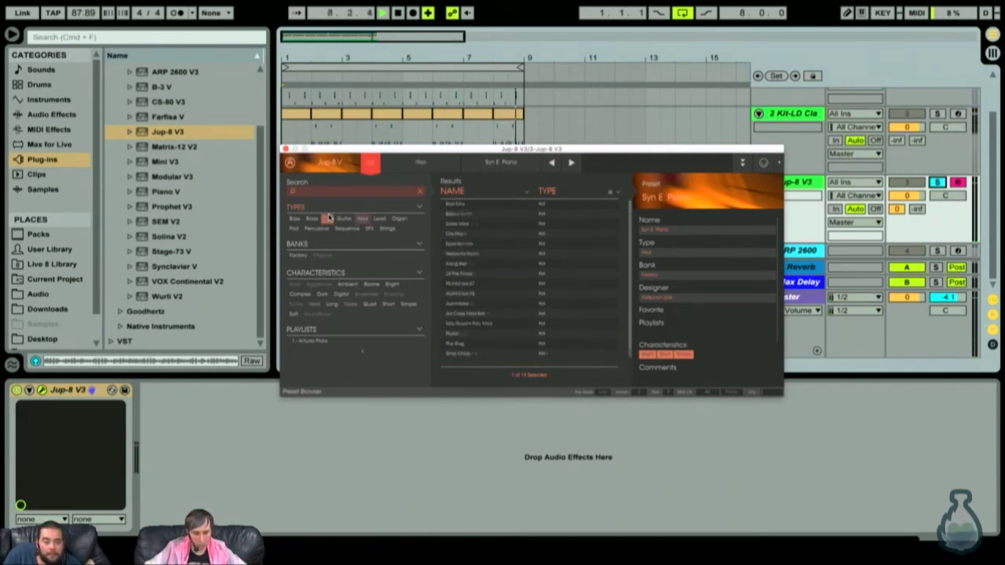
left_click(311, 219)
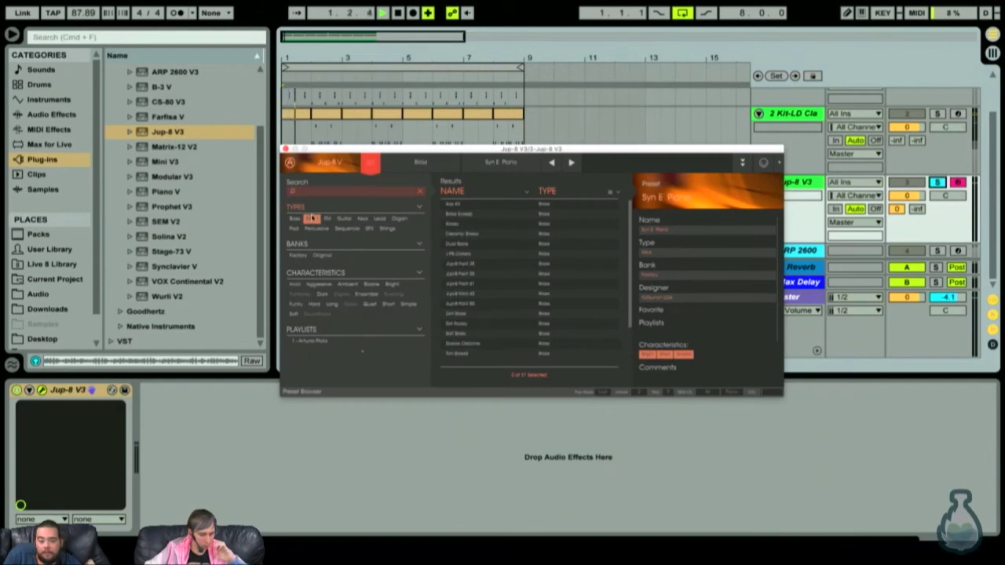
left_click(548, 264)
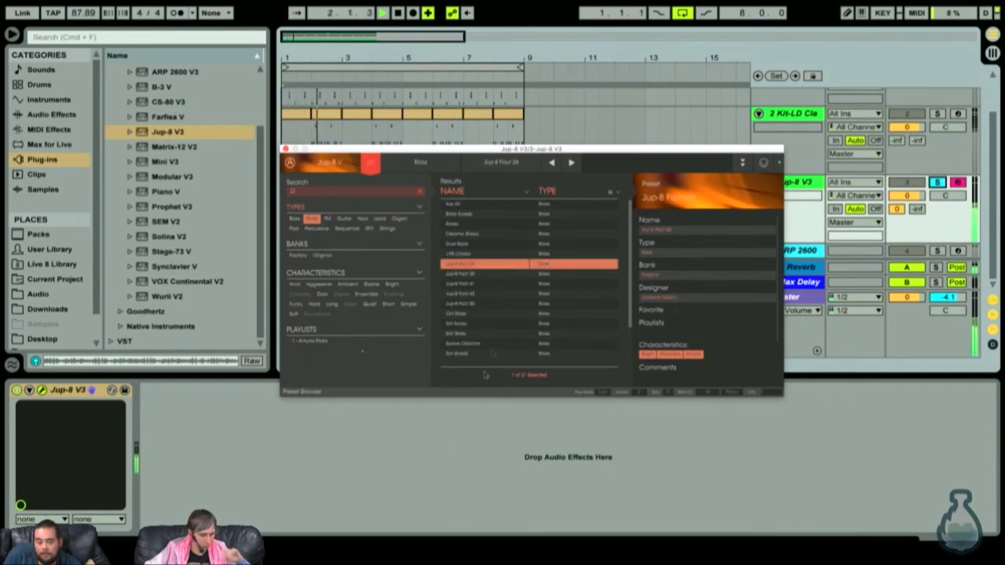
left_click(475, 314)
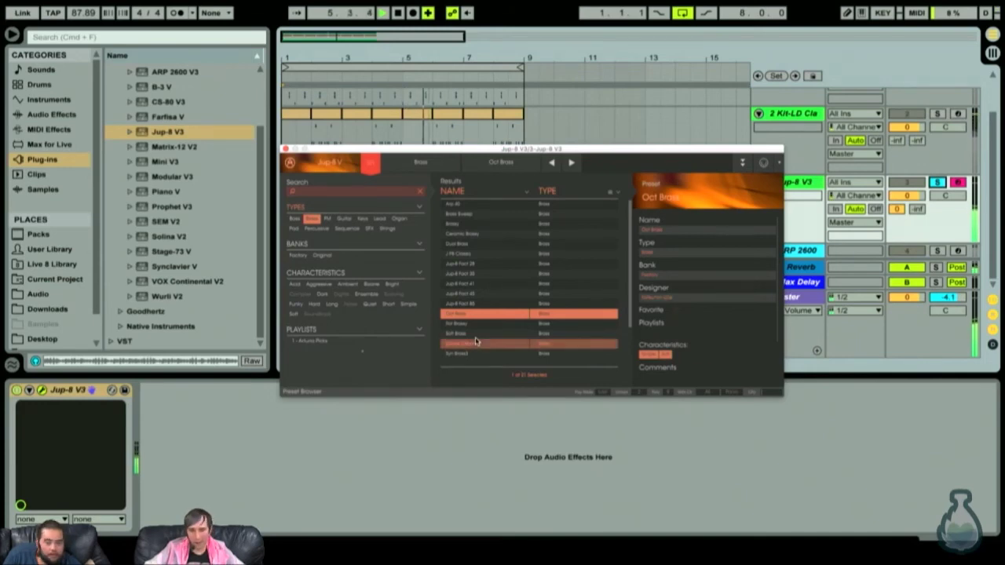
left_click(475, 343)
left_click(473, 315)
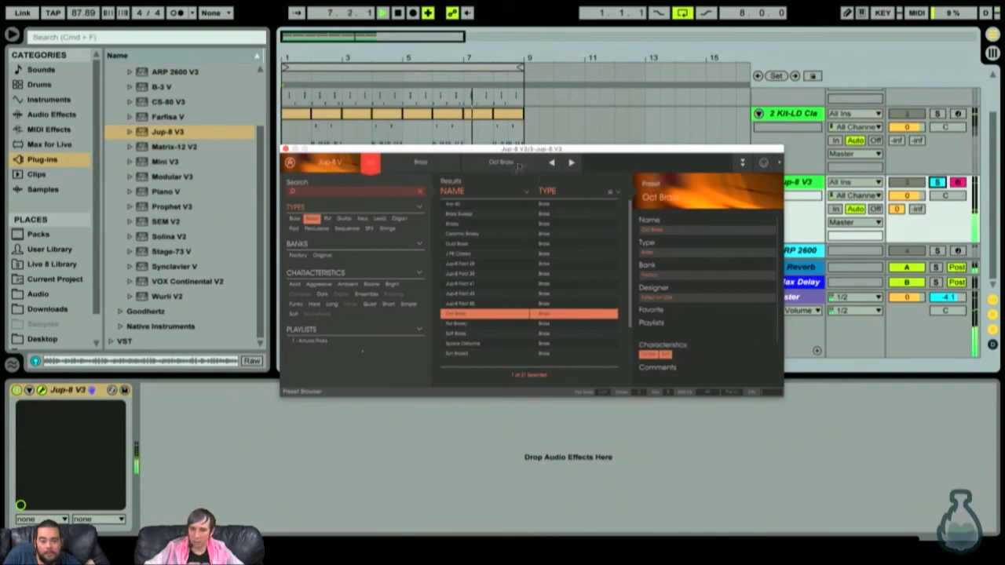
Step: Try Rot Brassy and Soft Brass, settle on Oct Brass, and hide the preset list
left_click(374, 165)
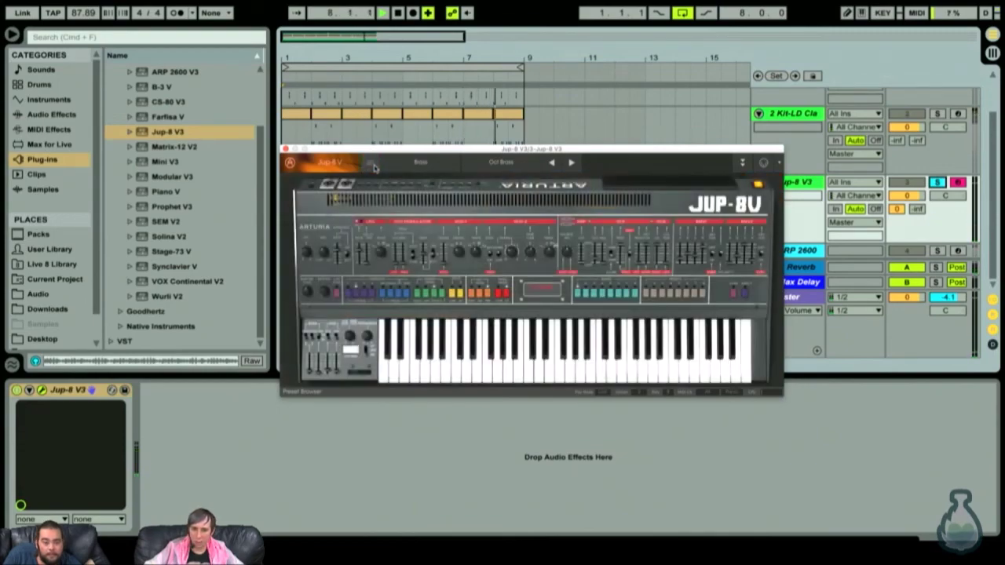
left_click(375, 165)
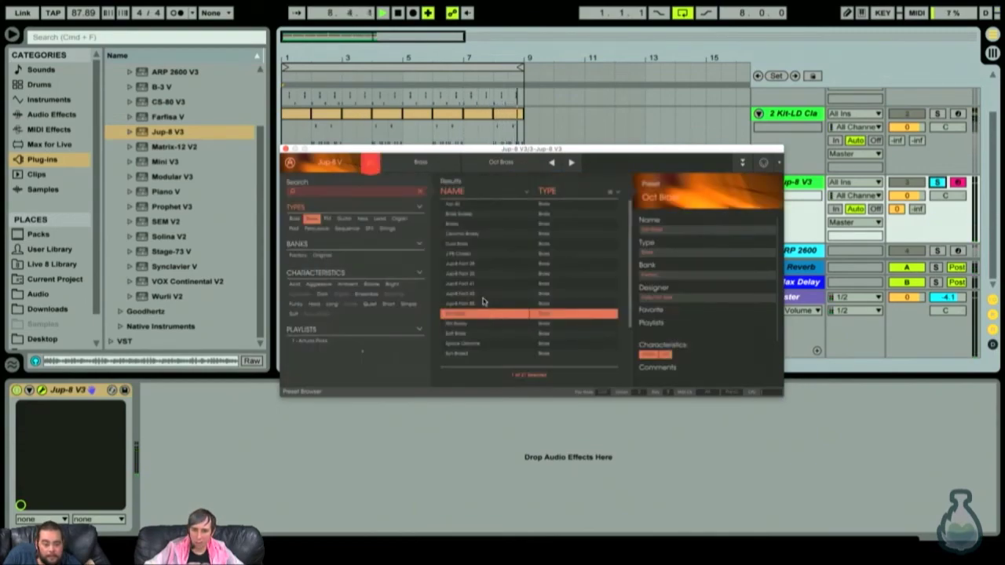
left_click(478, 325)
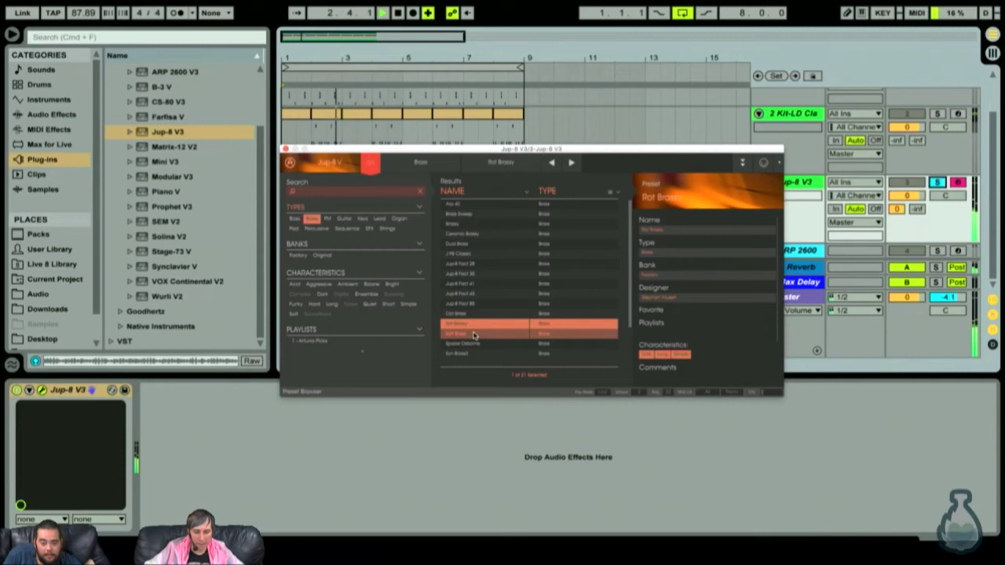
left_click(474, 334)
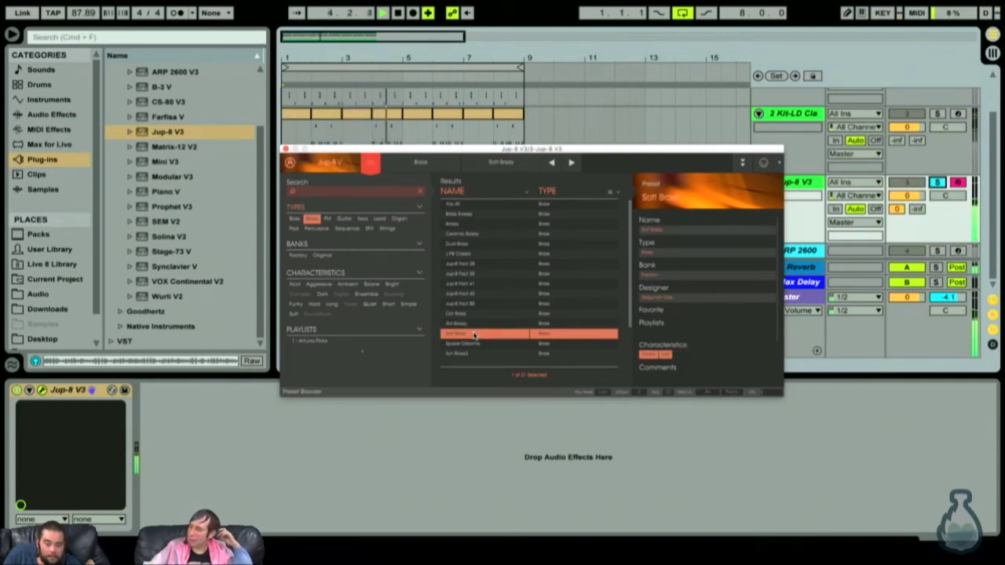
left_click(468, 315)
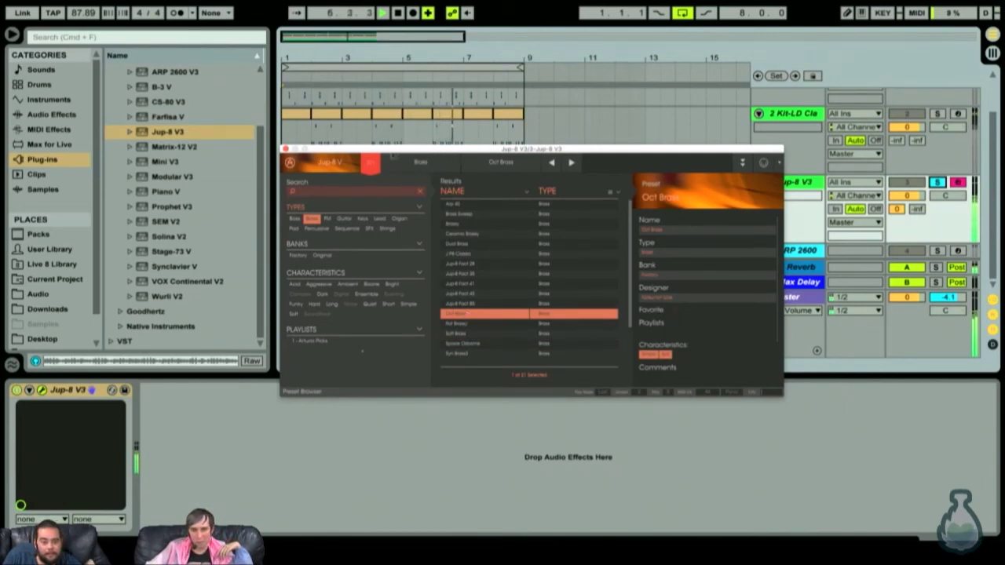
left_click(372, 162)
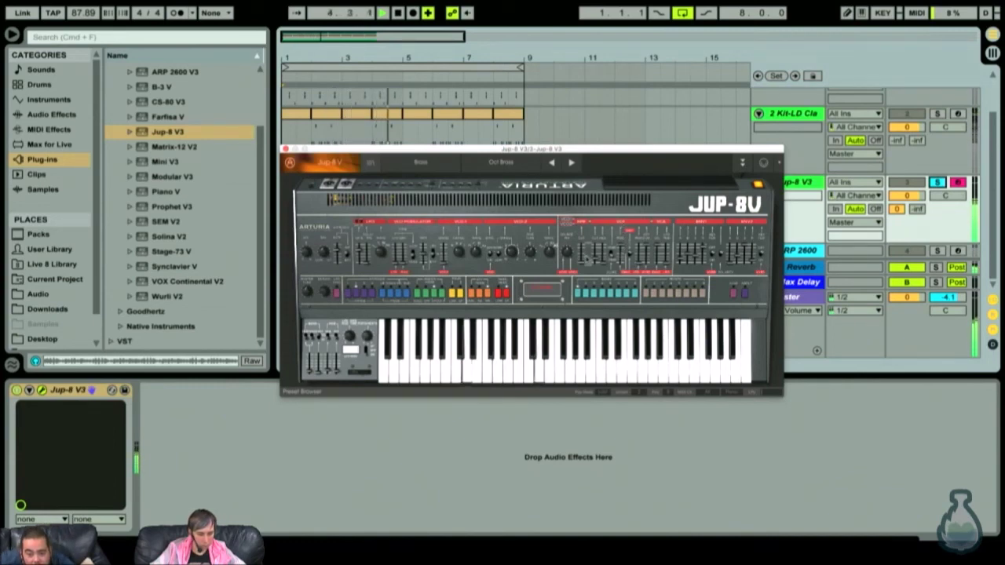
Step: Raise the VCF high-pass to about 215 Hz, nudge oscillator cross-mod up, and close the Jup-8 V window
left_click_drag(582, 257, 588, 207)
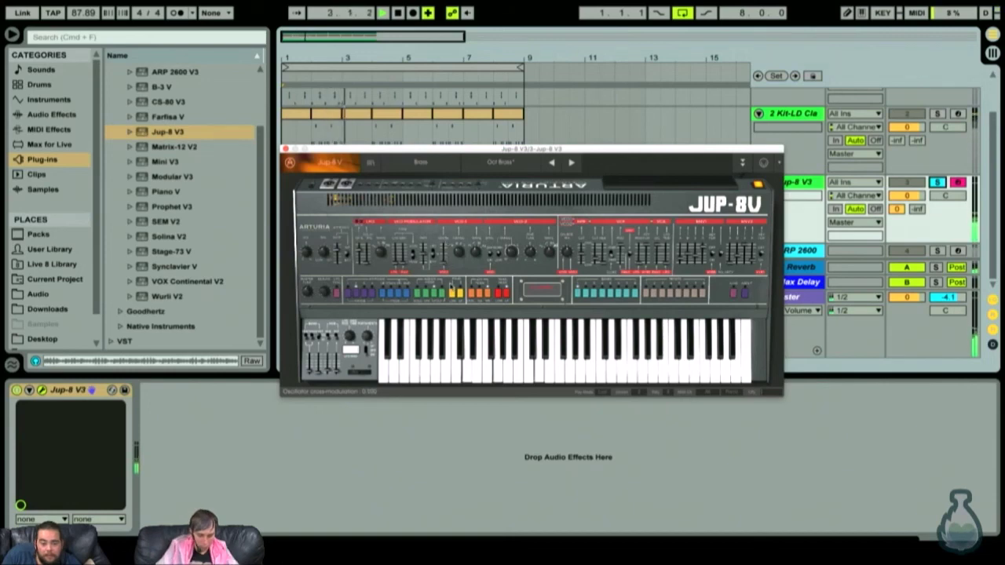
left_click_drag(450, 254, 454, 276)
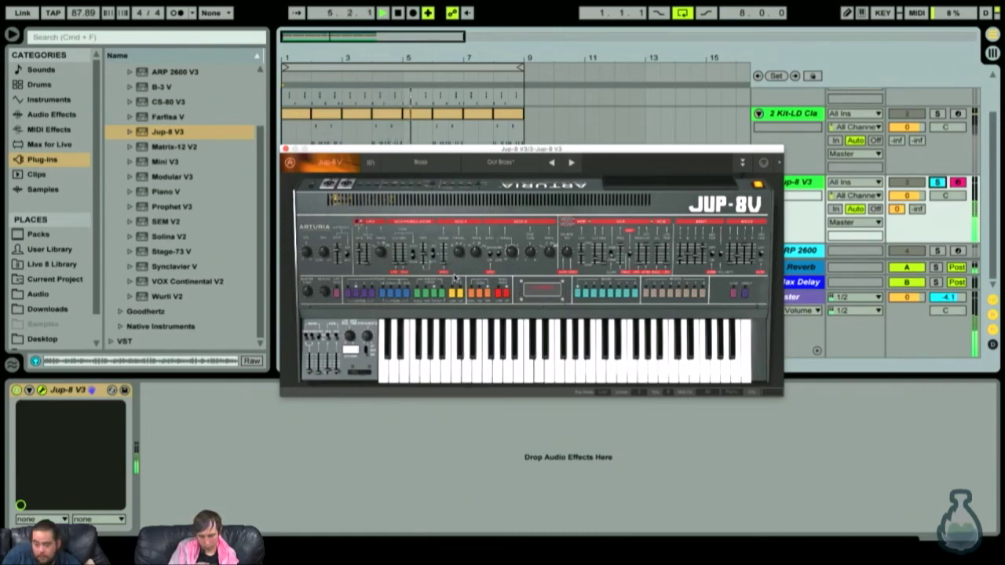
left_click(286, 148)
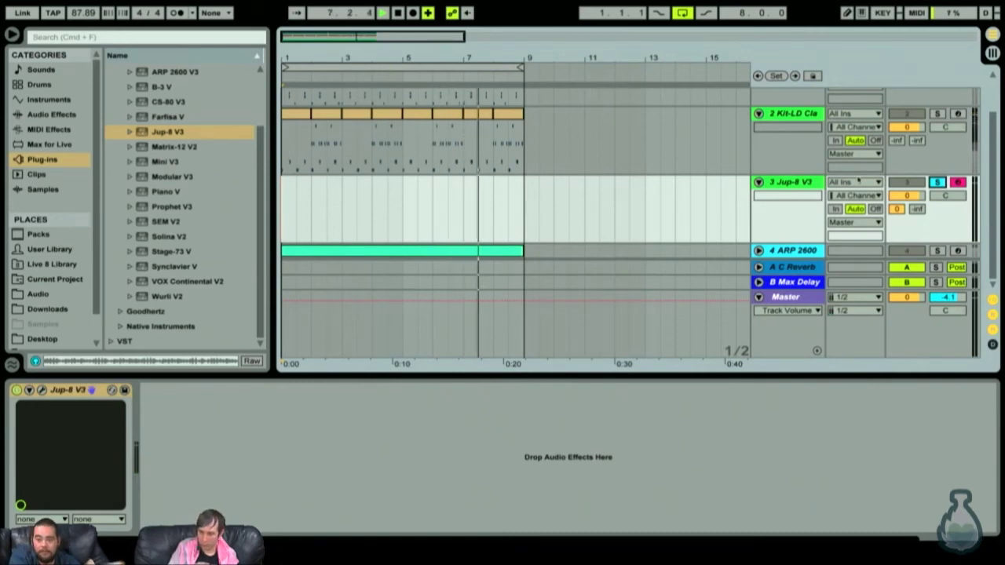
Step: Unsolo track 3, record and delete a short test clip, then replay the song from the start
left_click(938, 182)
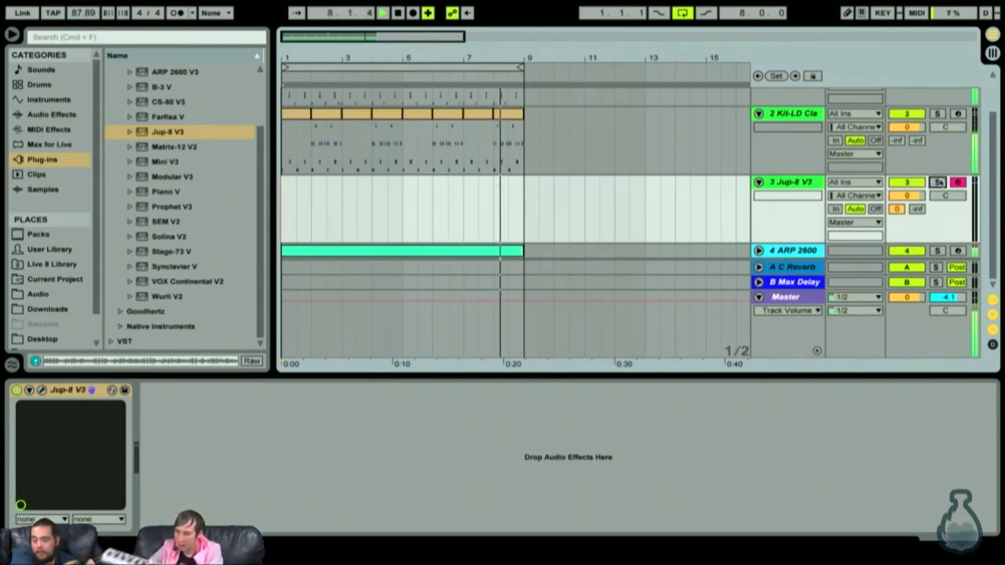
key("space")
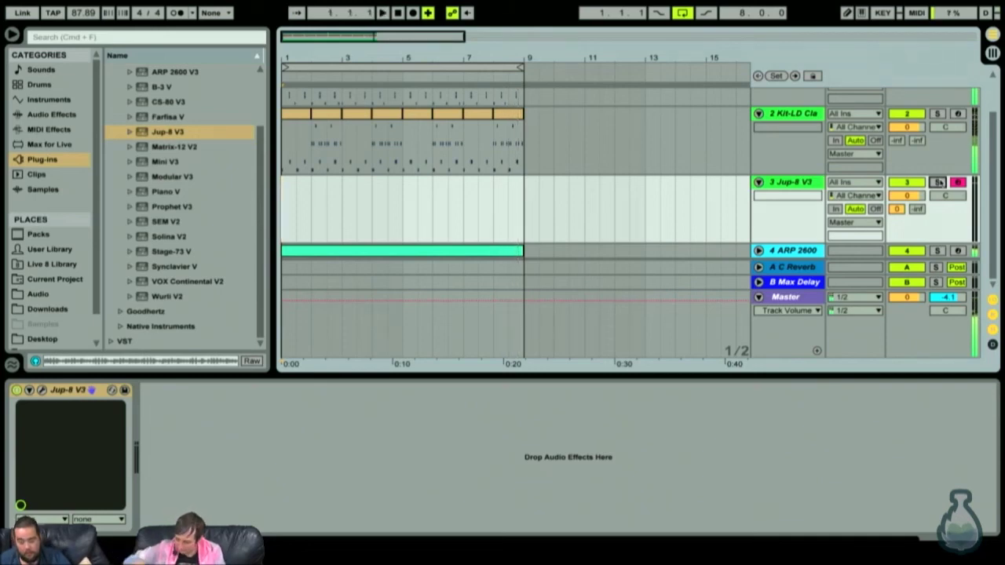
key("F9")
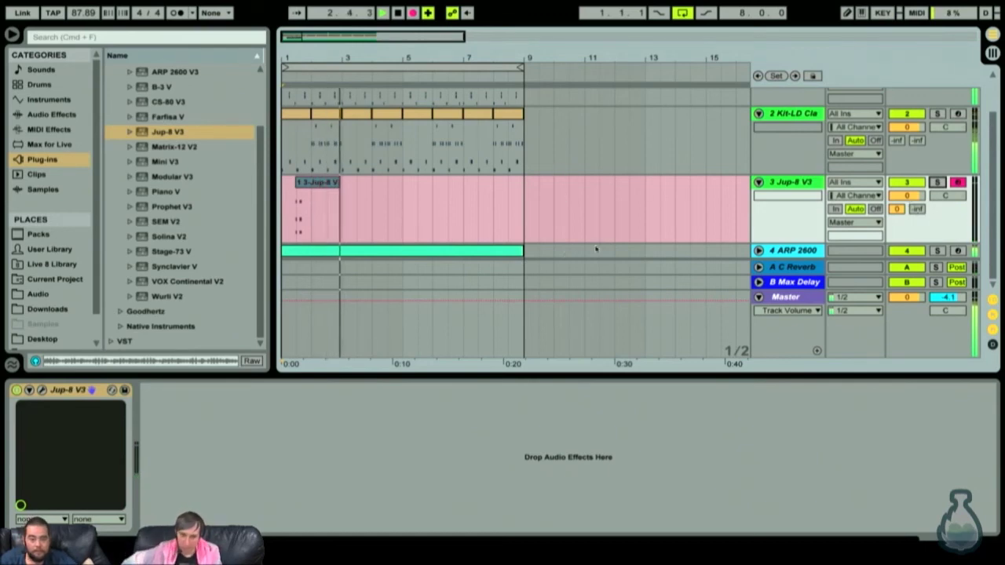
key("space")
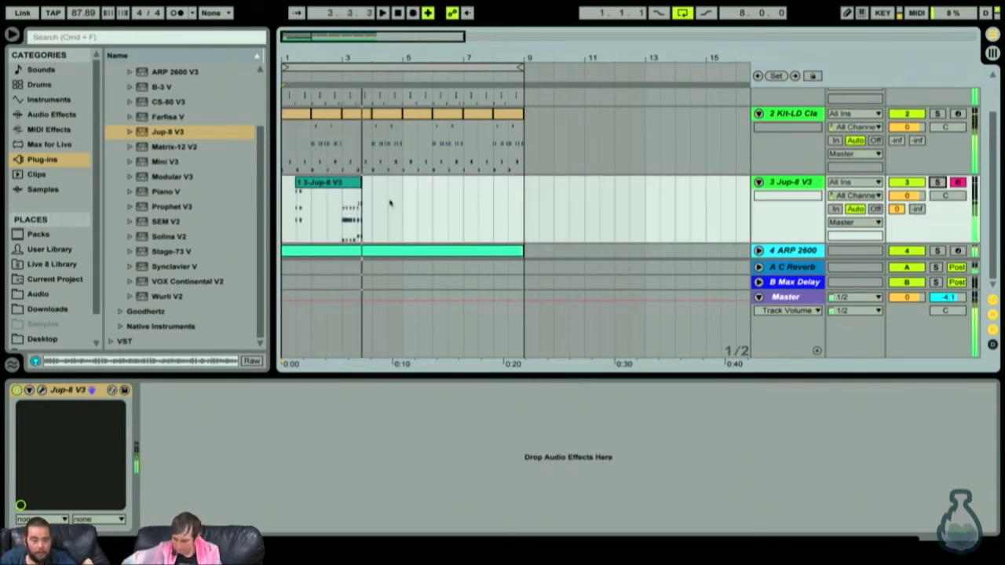
left_click(348, 190)
key("Delete")
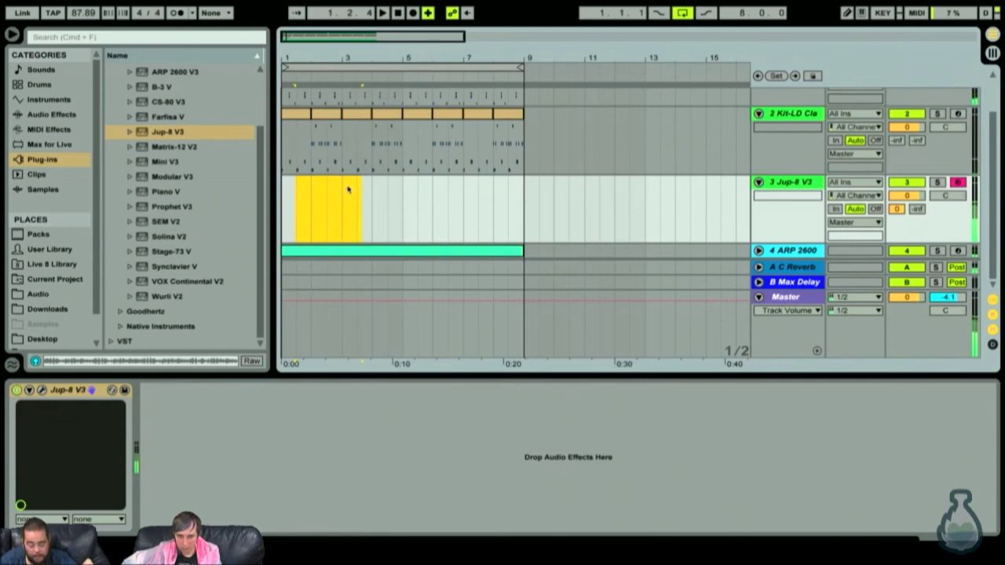
left_click(355, 191)
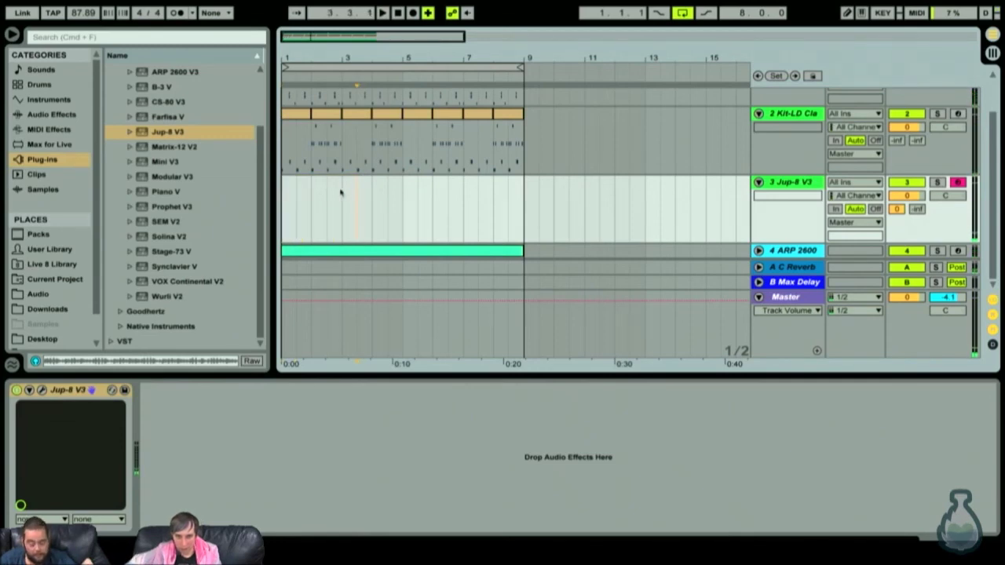
key("Home")
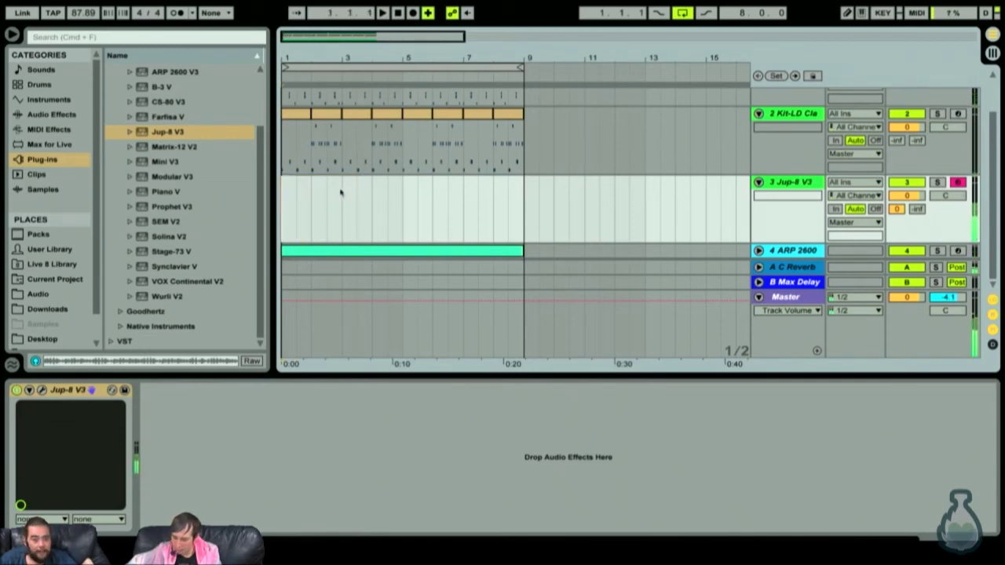
key("space")
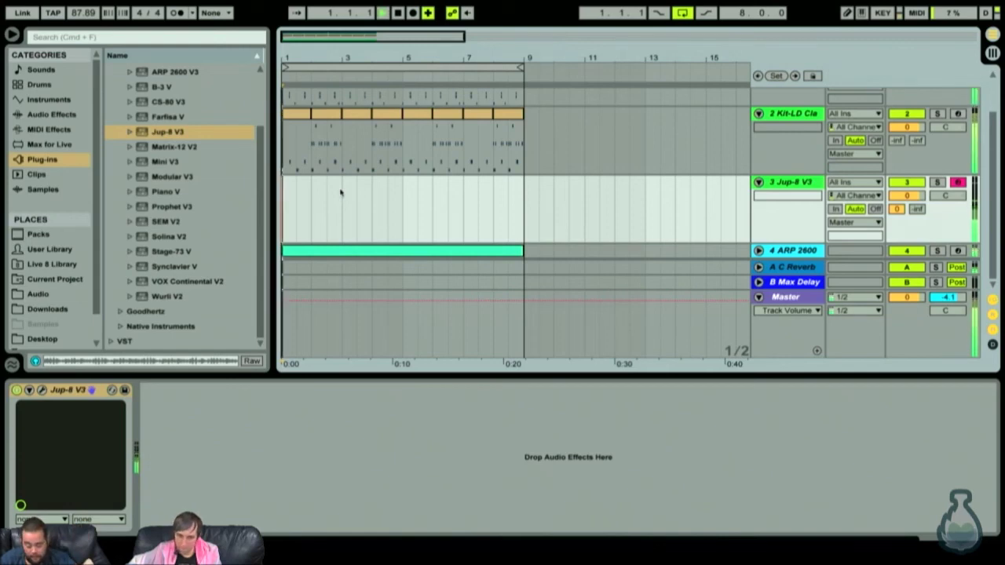
Step: In Session view, record a Jup-8 clip into track 3's first slot, then select the ARP 2600 track
key("Tab")
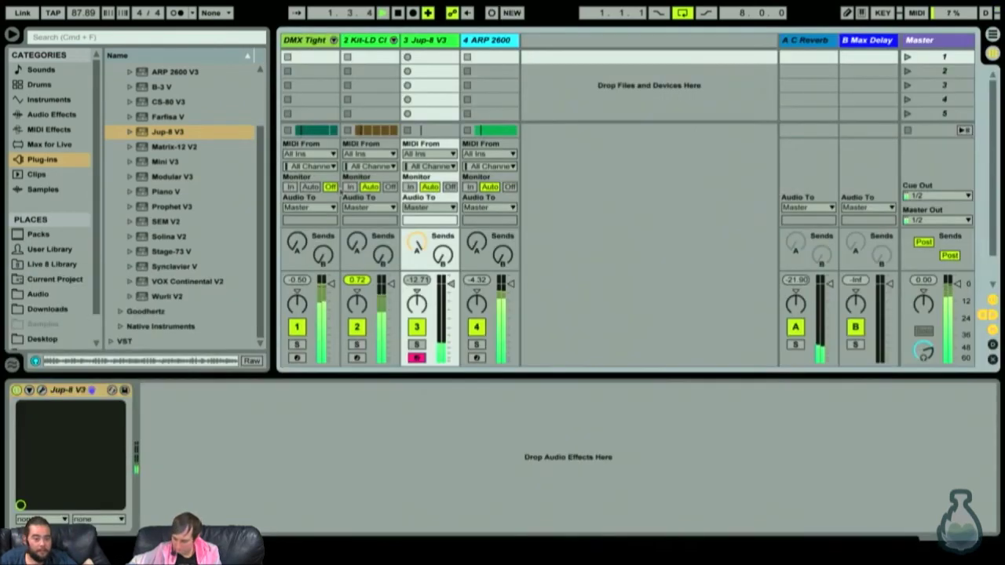
left_click(407, 57)
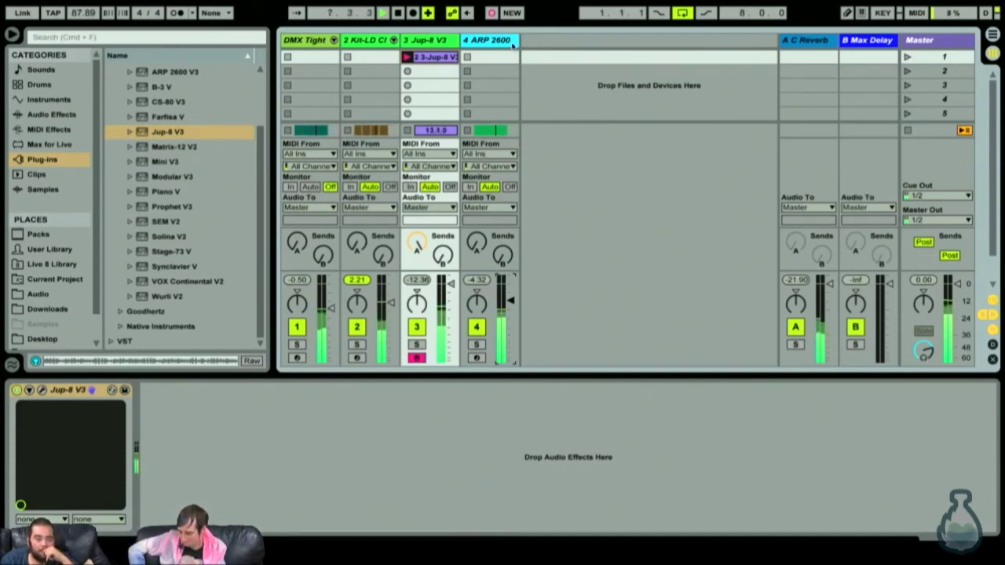
left_click(509, 41)
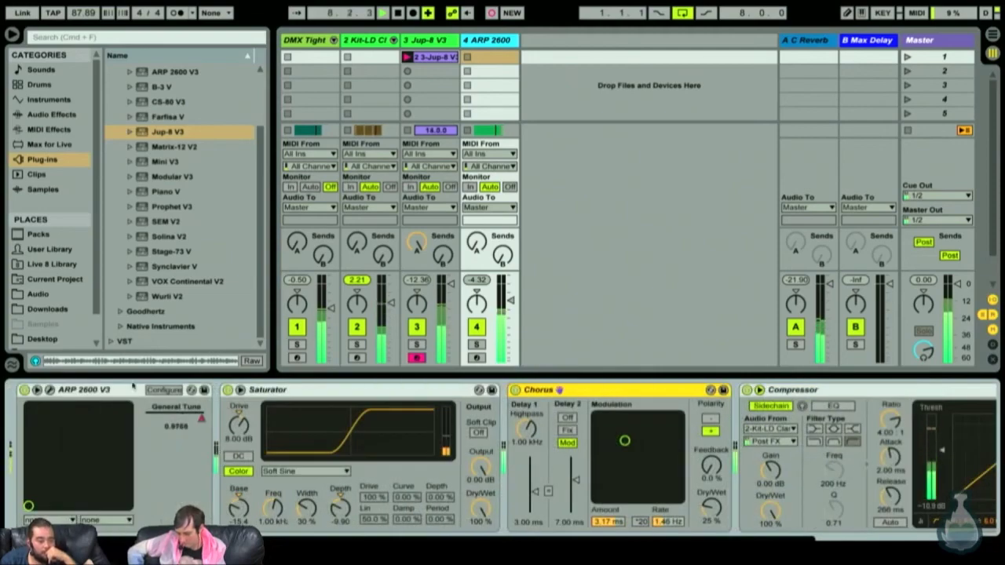
Step: Open the ARP 2600 synth panel and move it aside to uncover the effect chain
key("ctrl+alt+p")
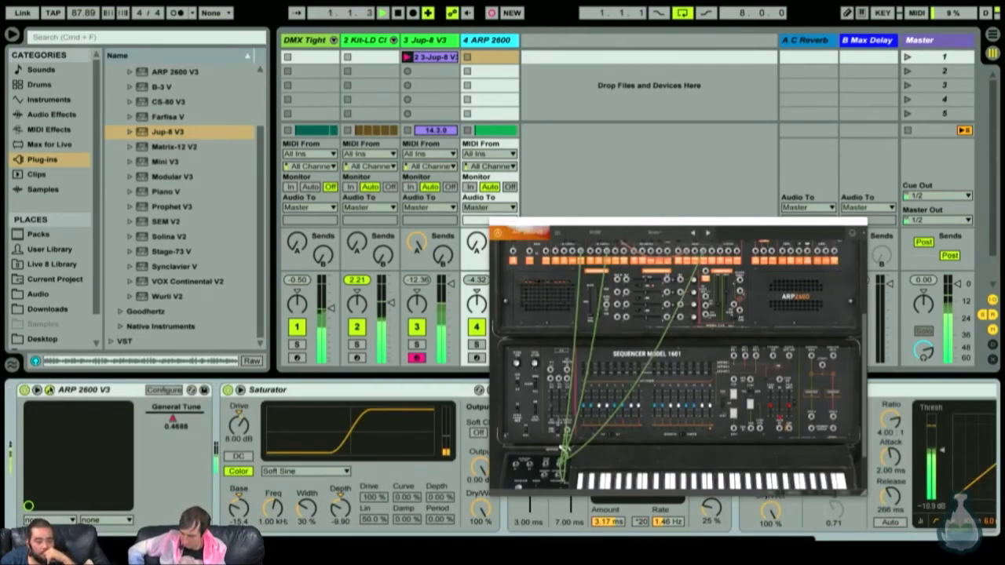
left_click_drag(639, 224, 678, 90)
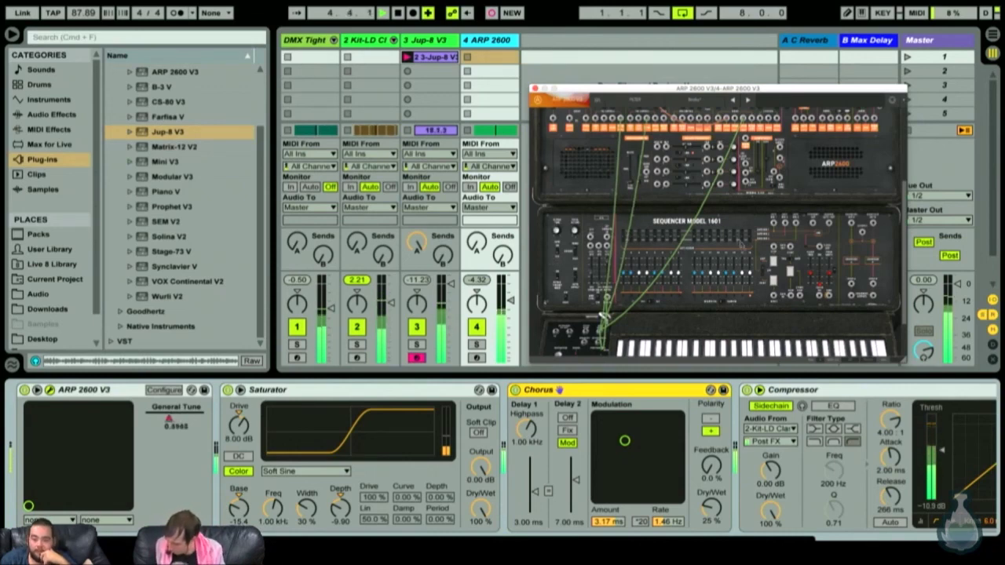
scroll(664, 245, "down", 3)
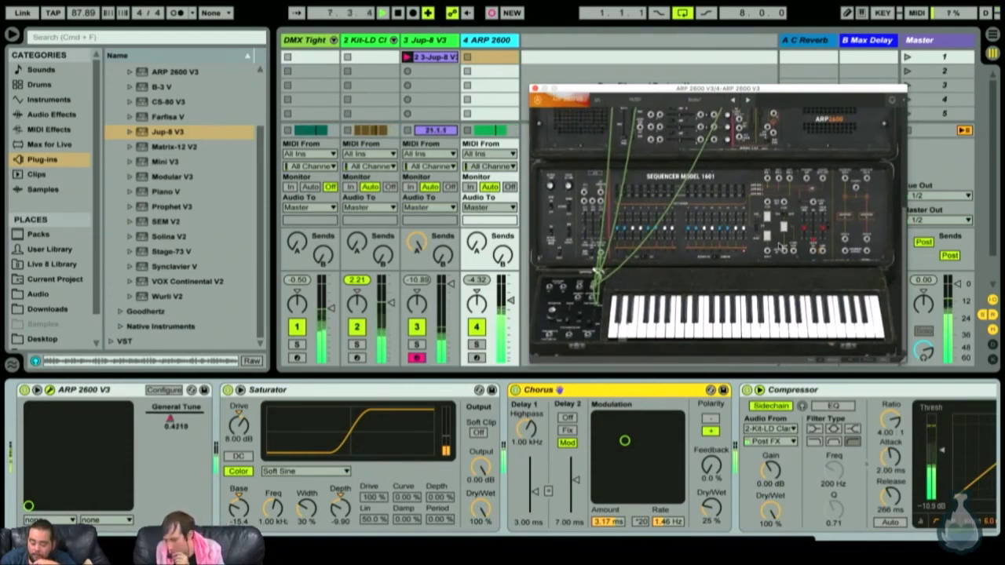
scroll(813, 200, "up", 5)
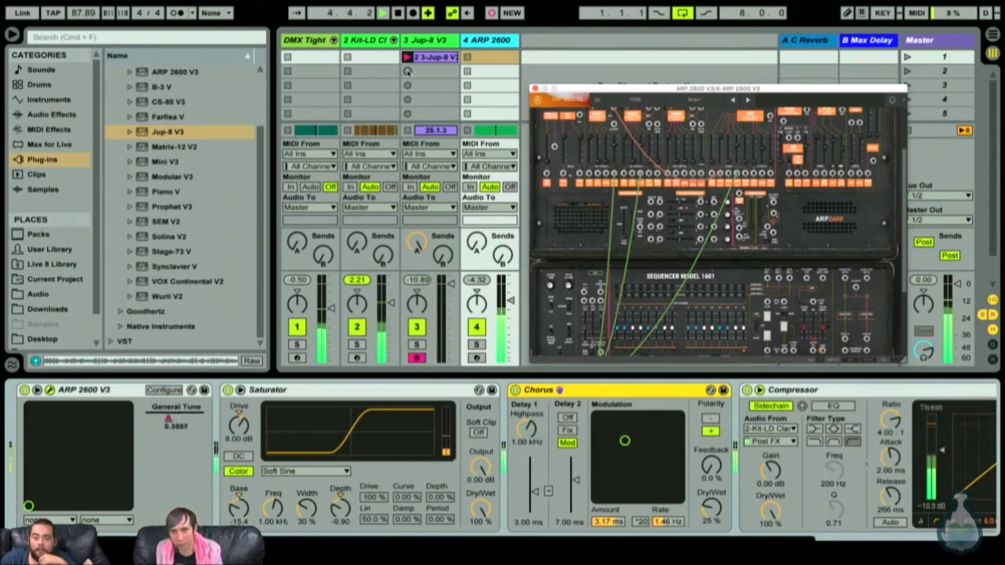
Step: Record a second Jup-8 clip into track 3's second slot and open its notes
left_click(407, 71)
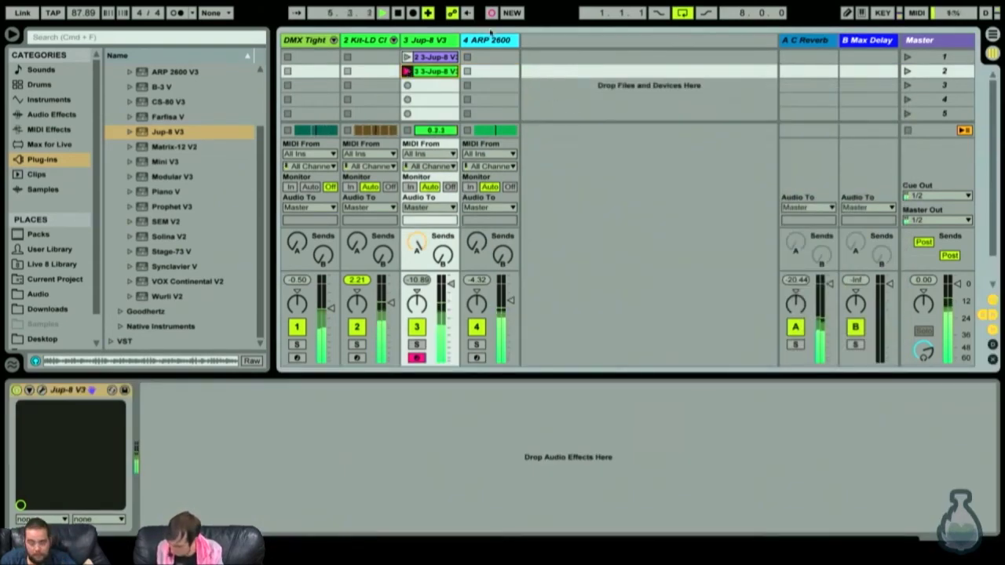
left_click(484, 40)
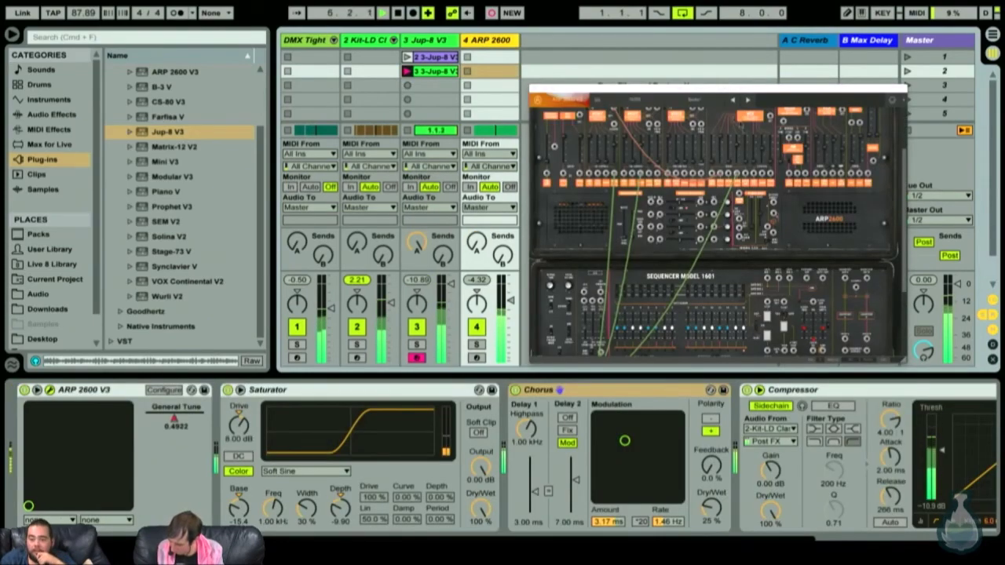
scroll(746, 164, "up", 5)
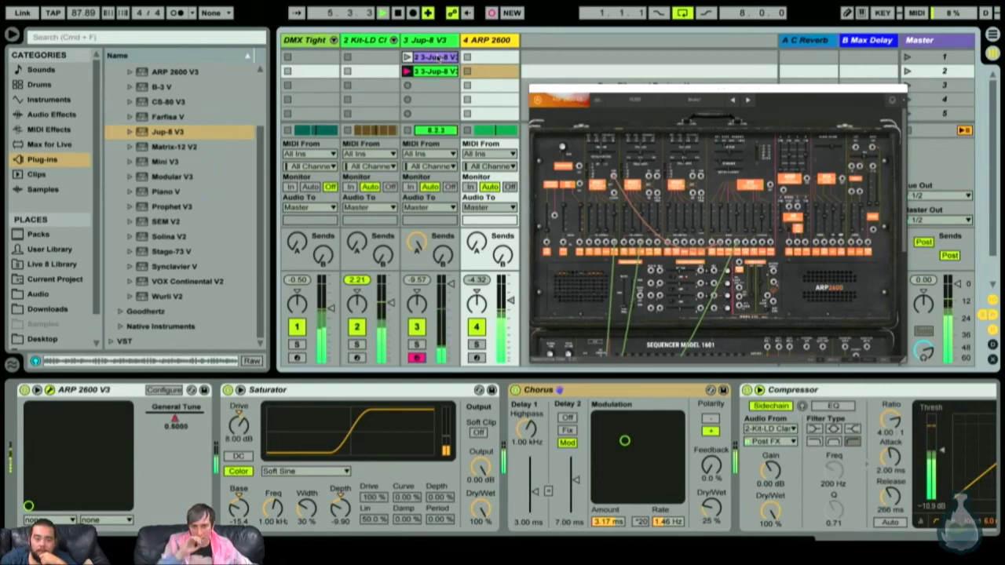
double_click(434, 71)
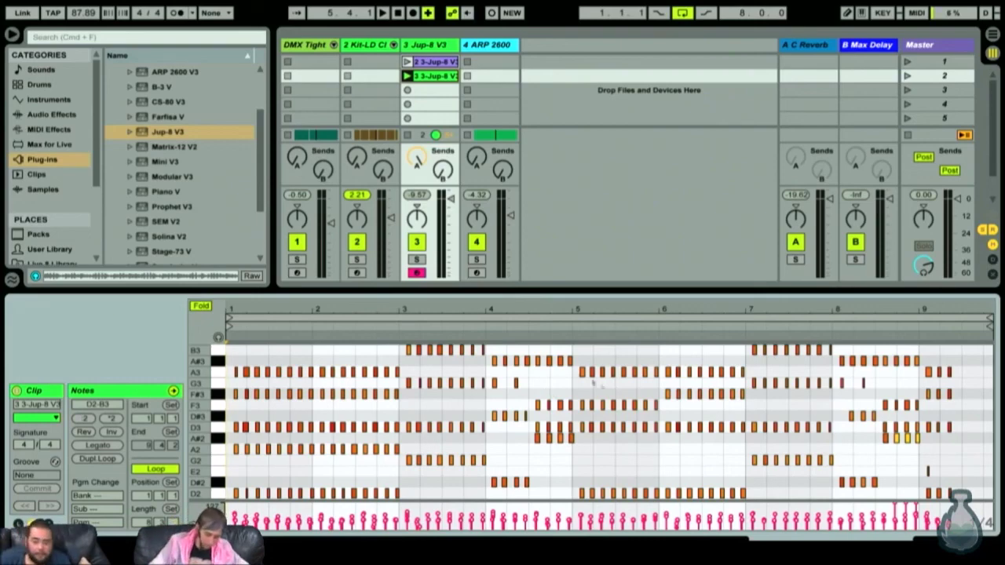
Step: Zoom the piano roll, cancel an accidental quit, and nudge all the D2–B3 notes slightly earlier
left_click_drag(517, 312, 797, 312)
key("super+q")
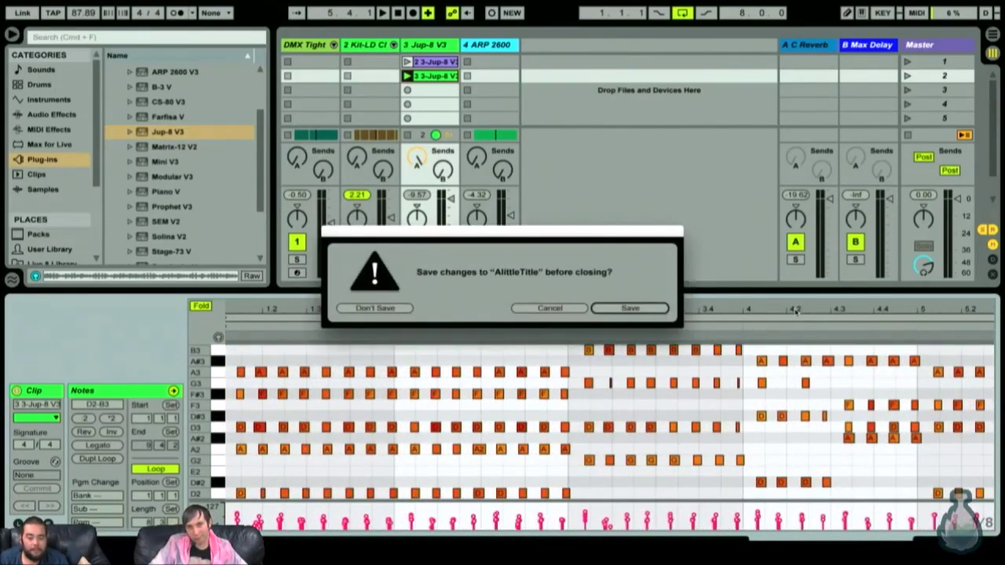
key("Escape")
left_click(694, 373)
key("super+a")
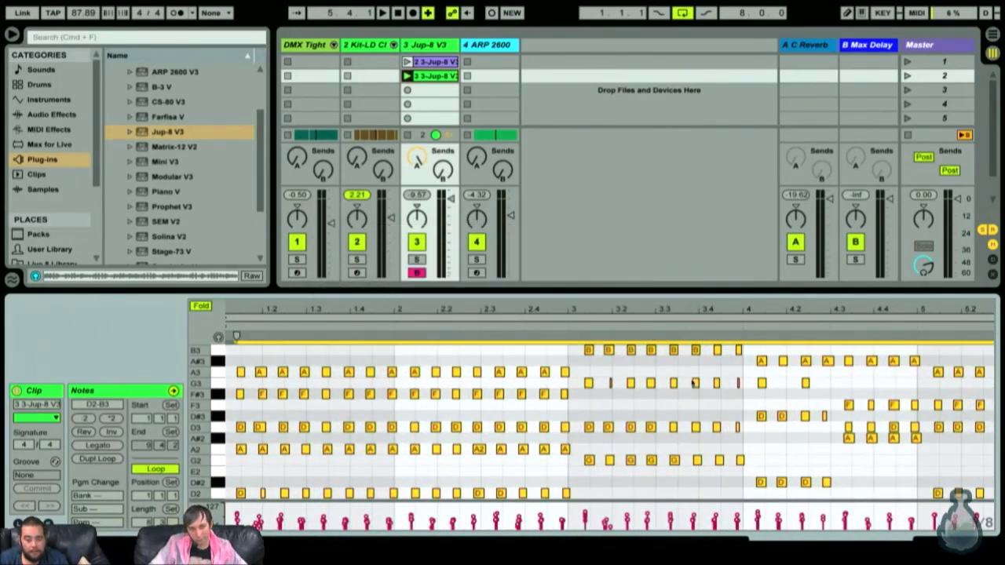
key("Left")
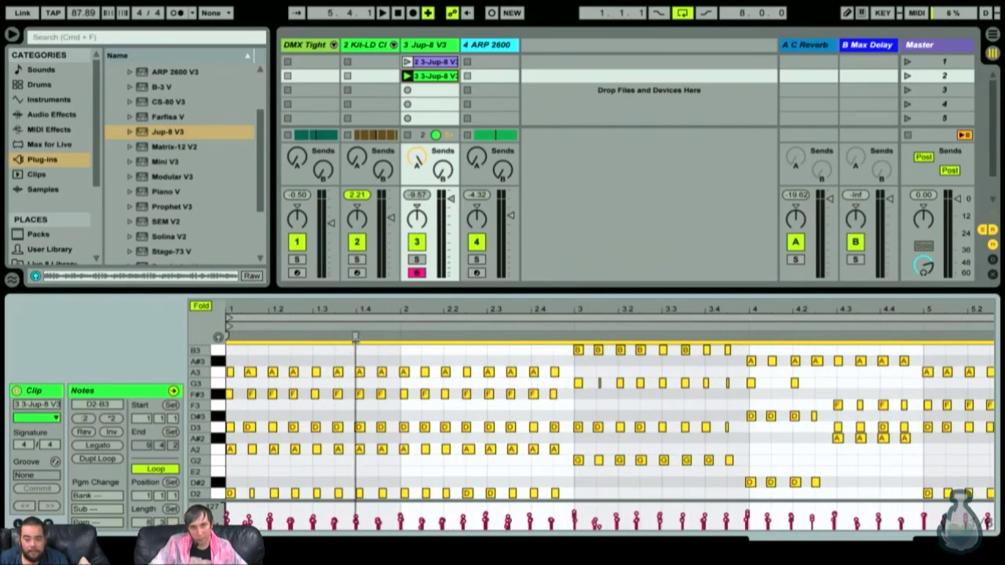
mouse_move(340, 318)
left_mouse_down()
mouse_move(442, 338)
mouse_move(442, 318)
left_mouse_up()
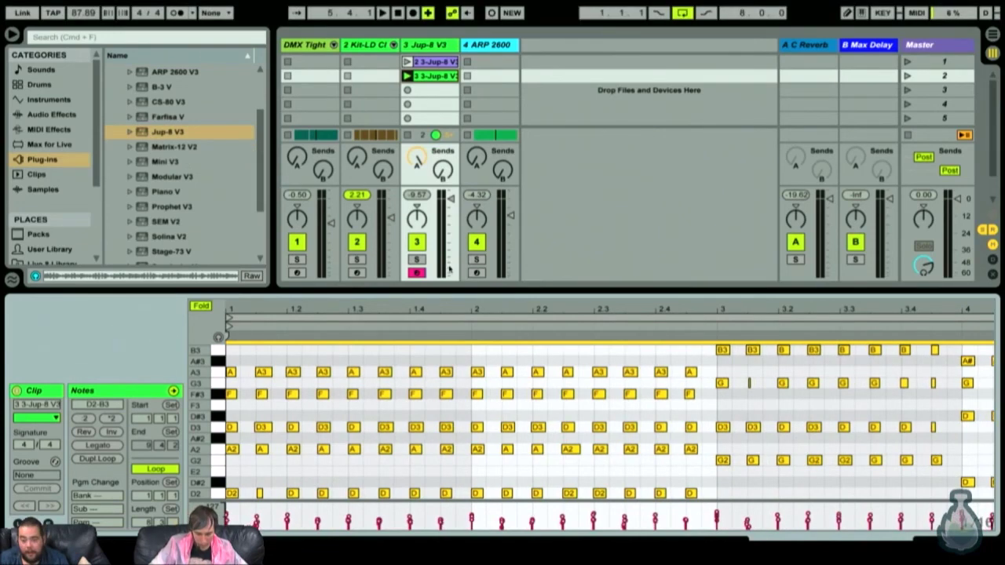
Step: Quantize the Jup-8 clip's notes to the grid at 73% and play them back
right_click(499, 361)
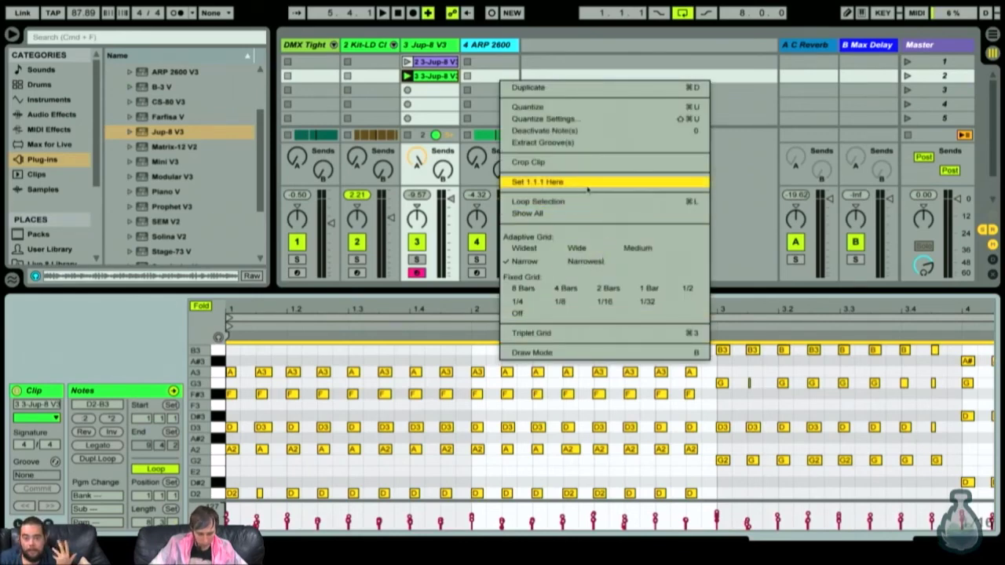
left_click(614, 118)
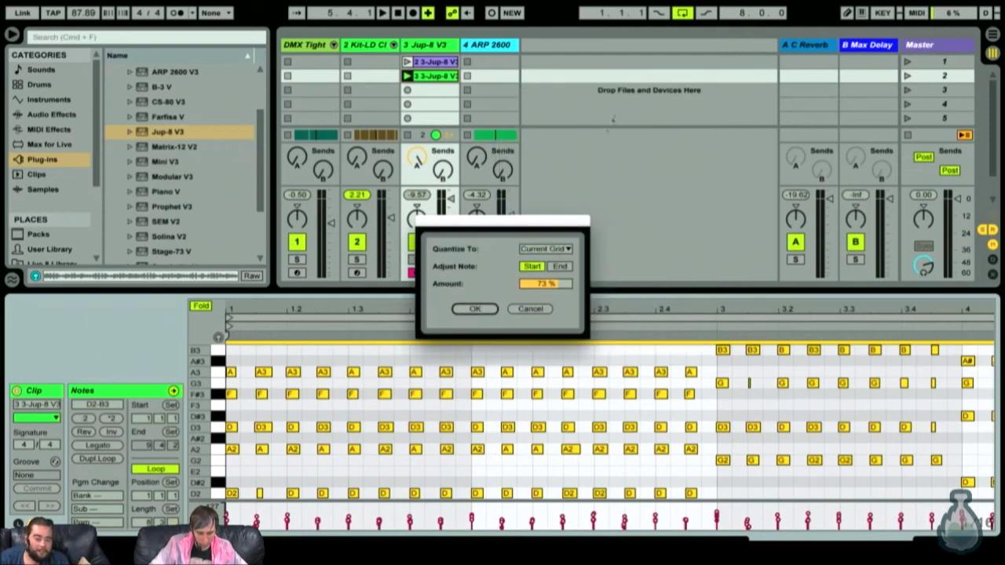
left_click(491, 309)
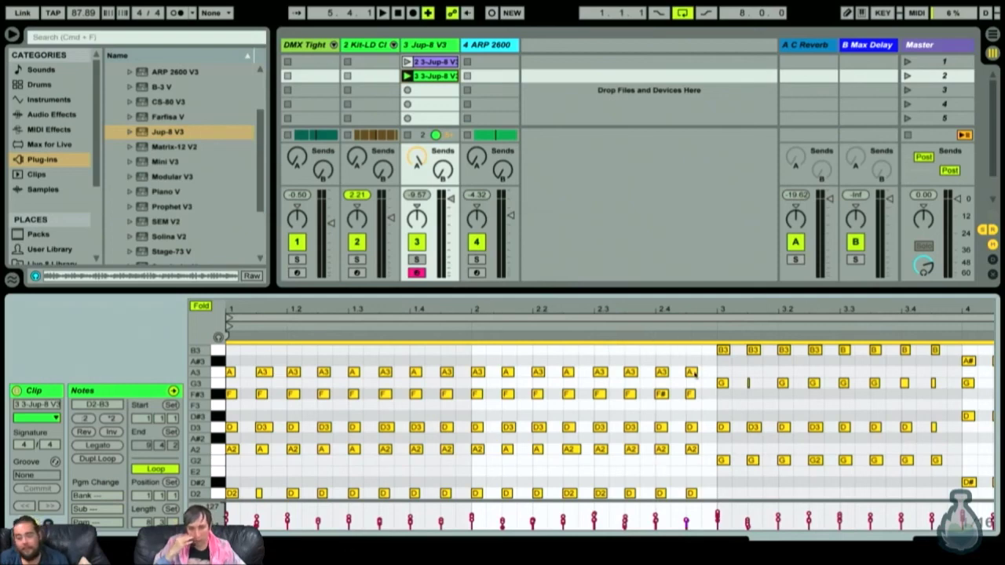
left_click(640, 336)
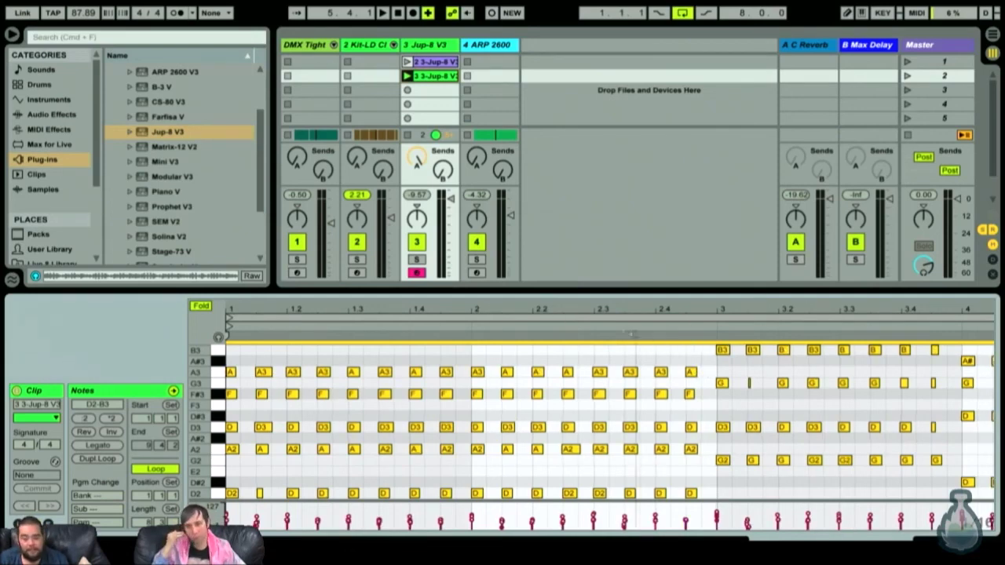
key("space")
key("space")
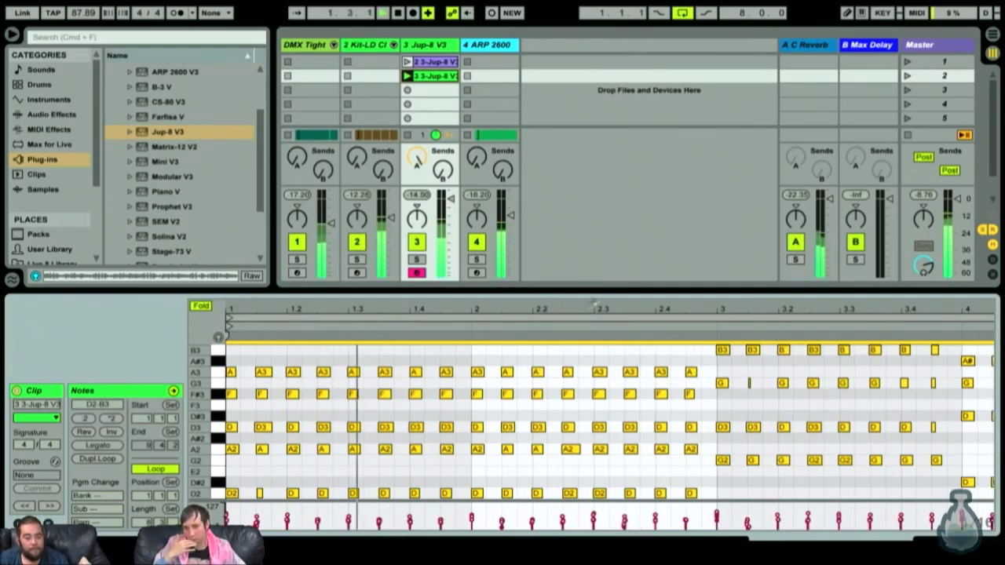
Step: Move the Jup-8 clip's loop end to bar 9
key("minus")
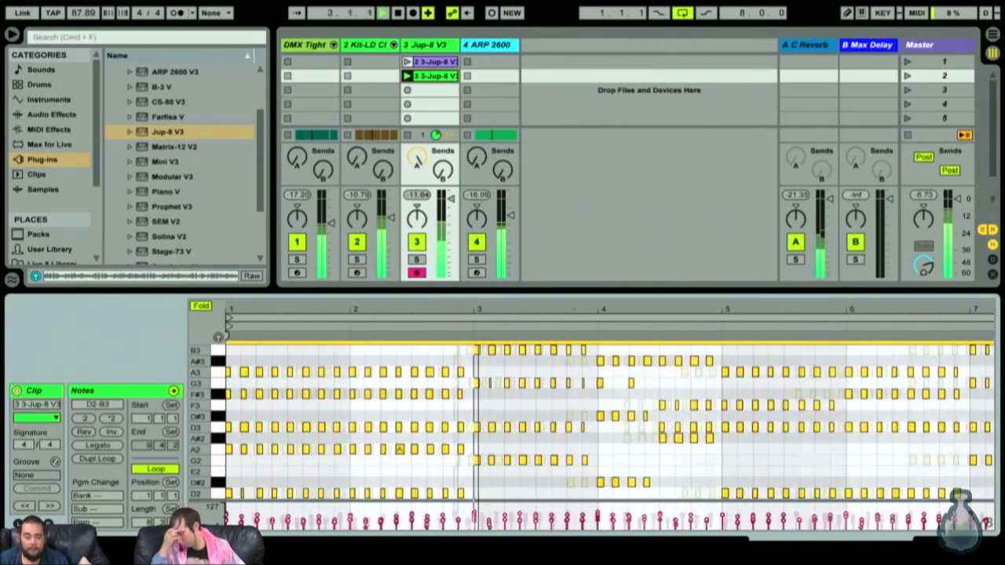
key("minus")
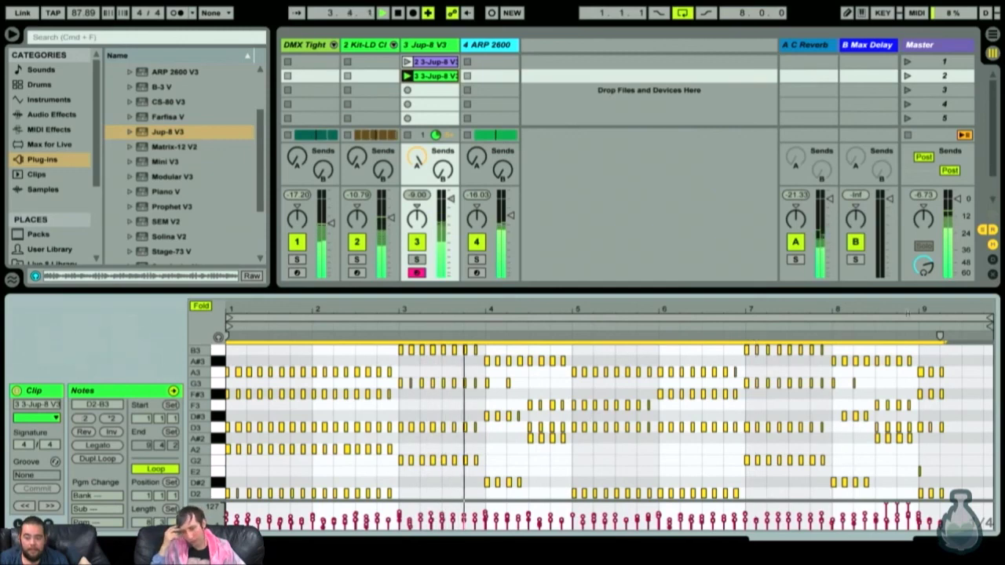
left_click_drag(990, 319, 919, 319)
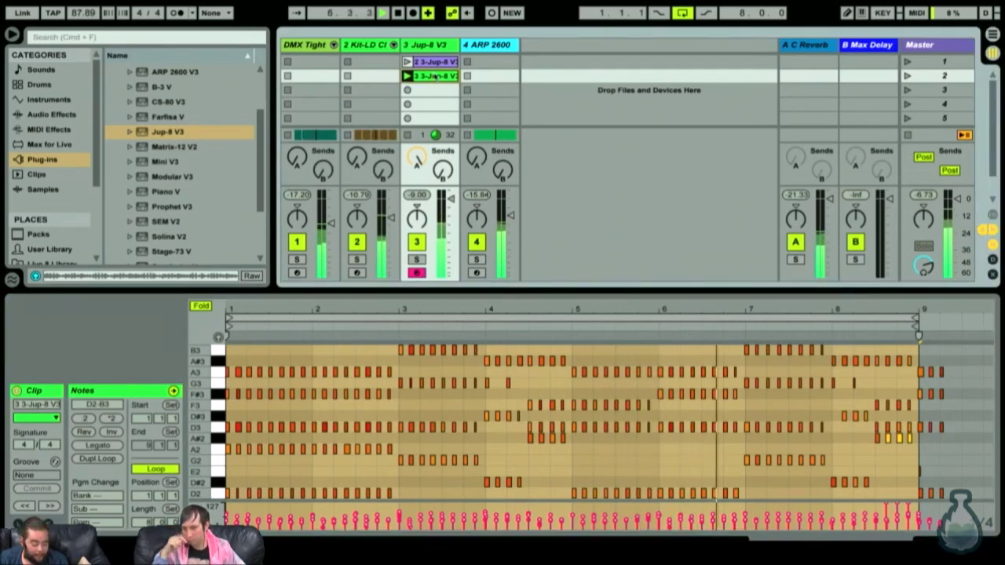
Step: In Arrangement view, move the Jup-8 clip to start at bar 1
key("Tab")
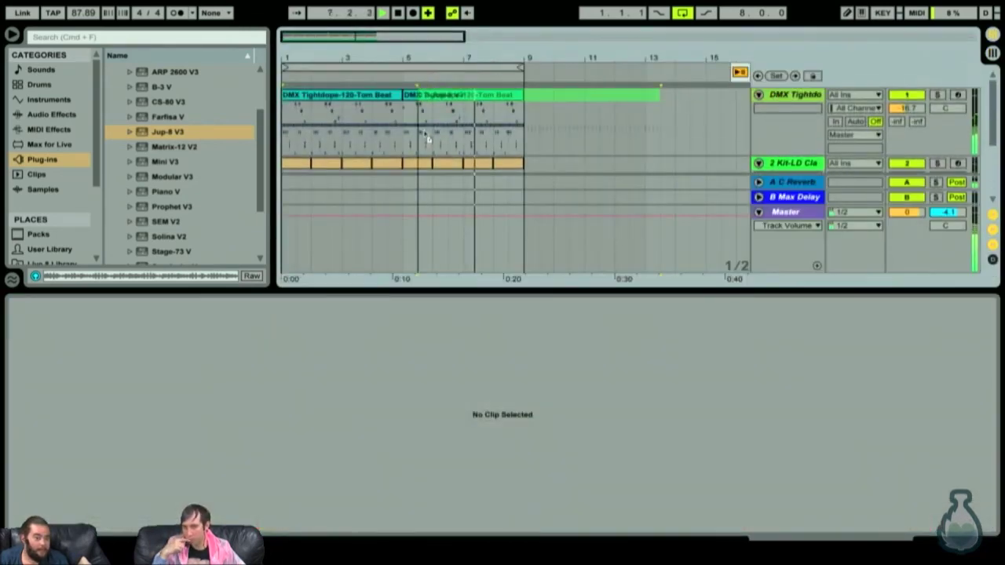
scroll(382, 161, "up", 3)
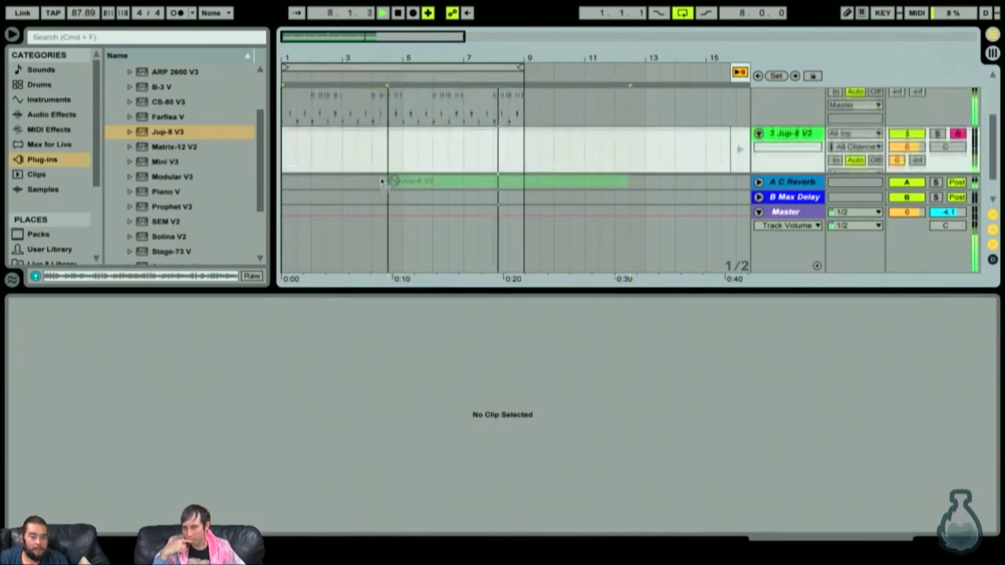
left_click(343, 135)
left_click_drag(343, 135, 280, 128)
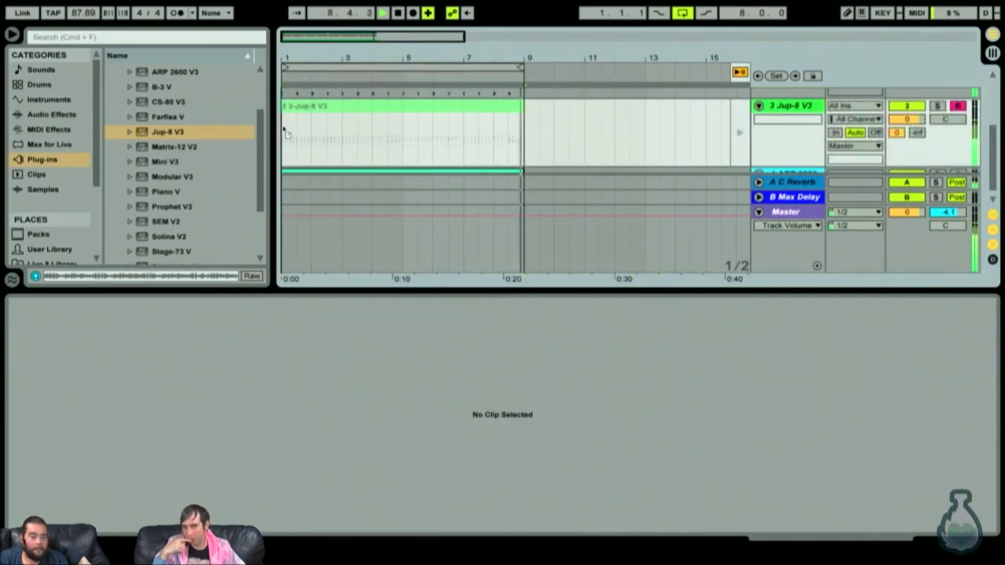
left_click(283, 129)
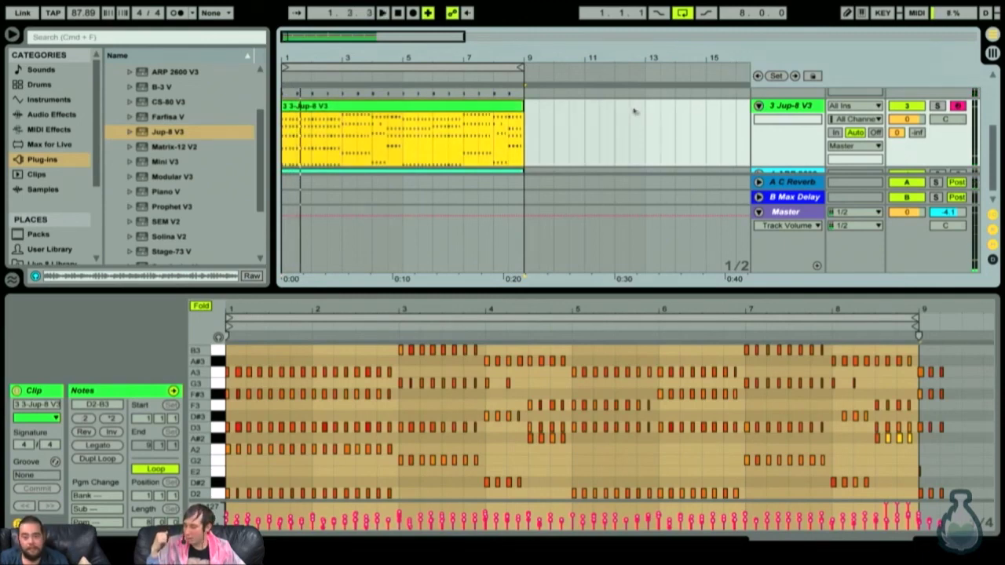
left_click(653, 147)
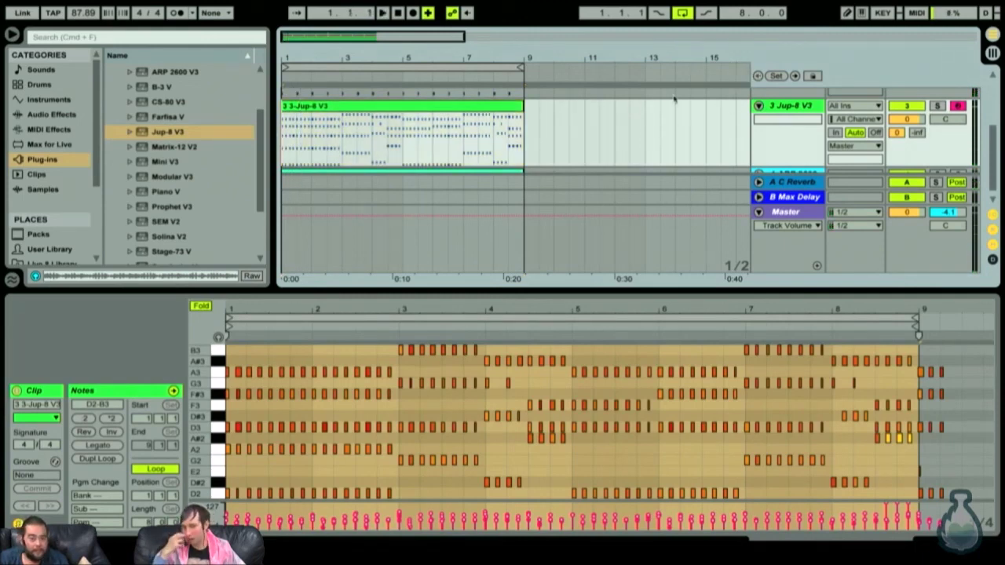
Step: Select the Jup-8 clip in the arrangement and show its instrument's device panel
key("Tab")
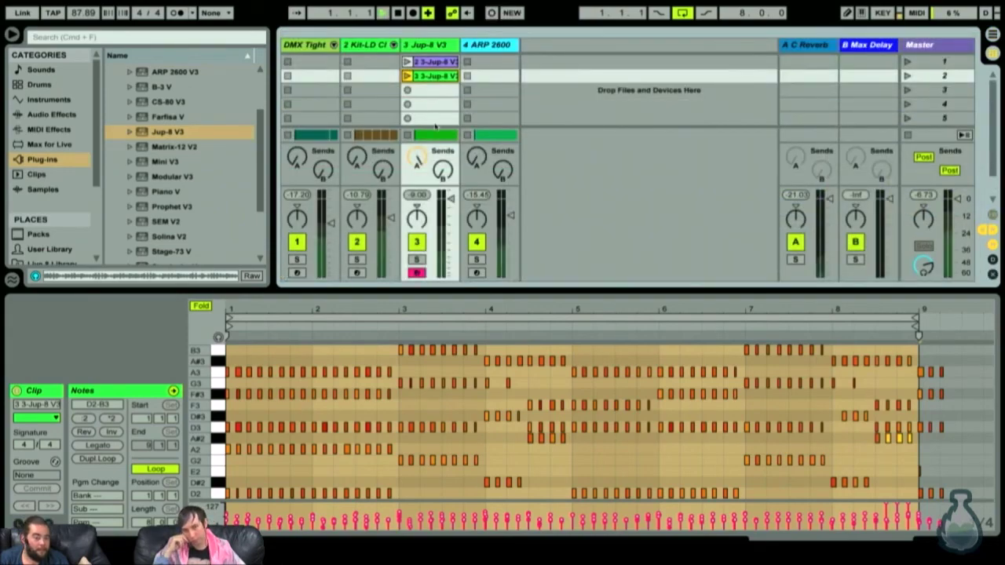
key("Tab")
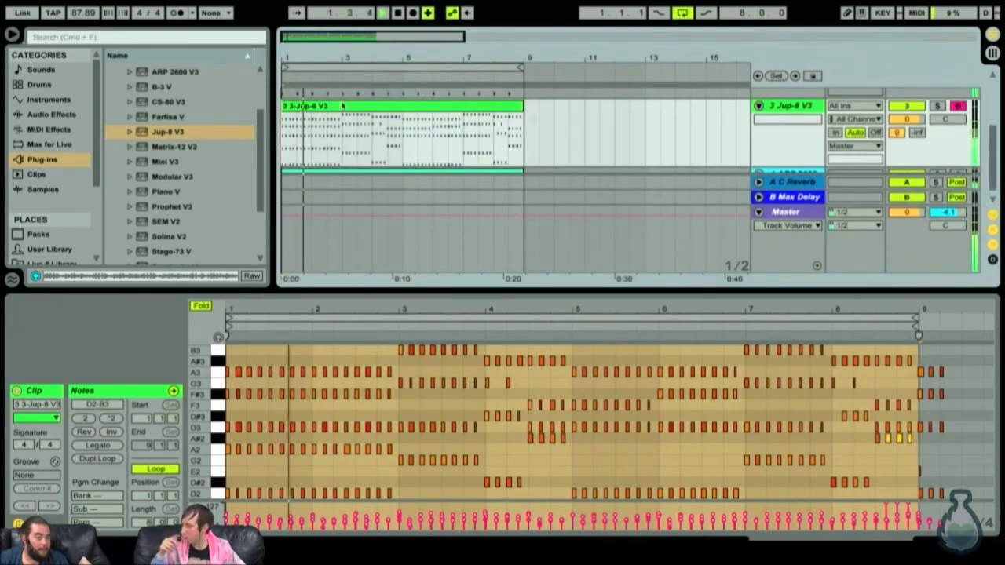
key("ctrl+a")
key("shift+Tab")
key("shift+Tab")
key("shift+Tab")
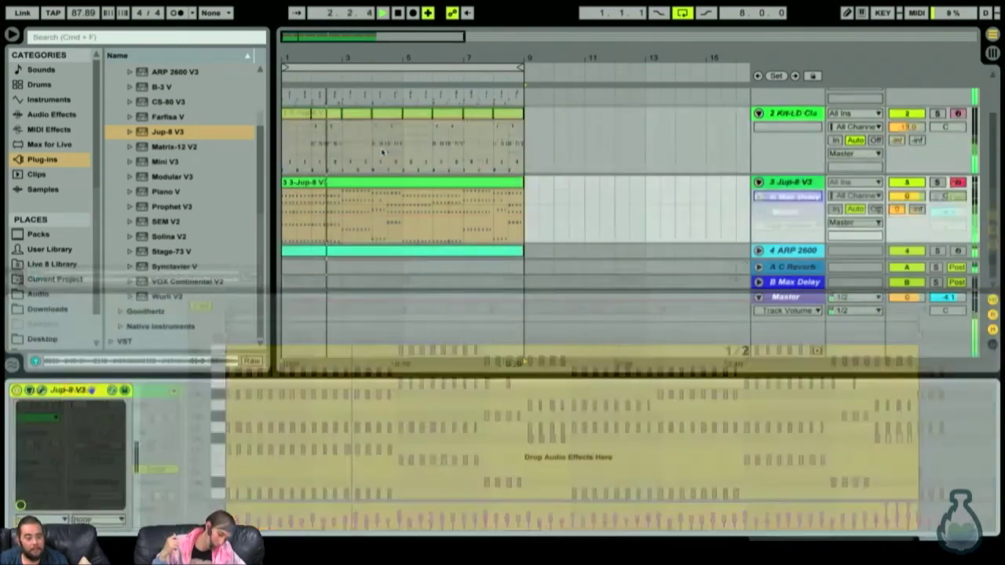
Step: Toggle the Jup-8 synth panel, then select the Master's Limiter device
left_click(42, 391)
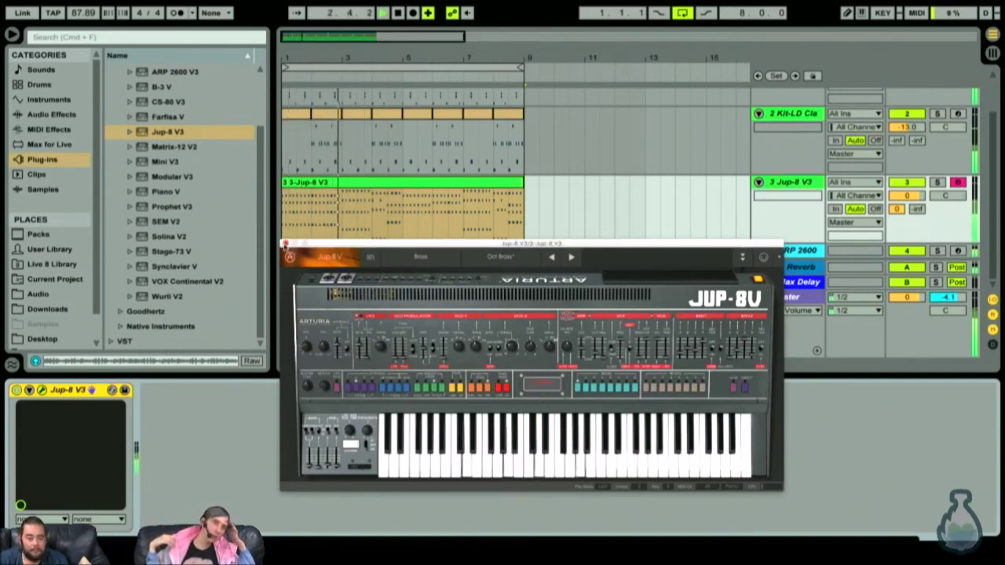
left_click(287, 245)
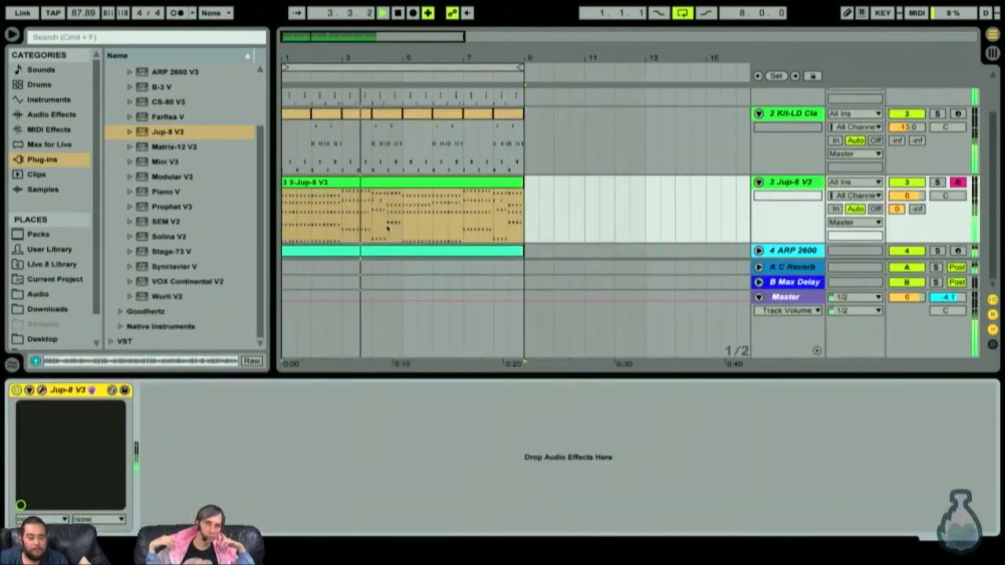
key("ctrl+alt+p")
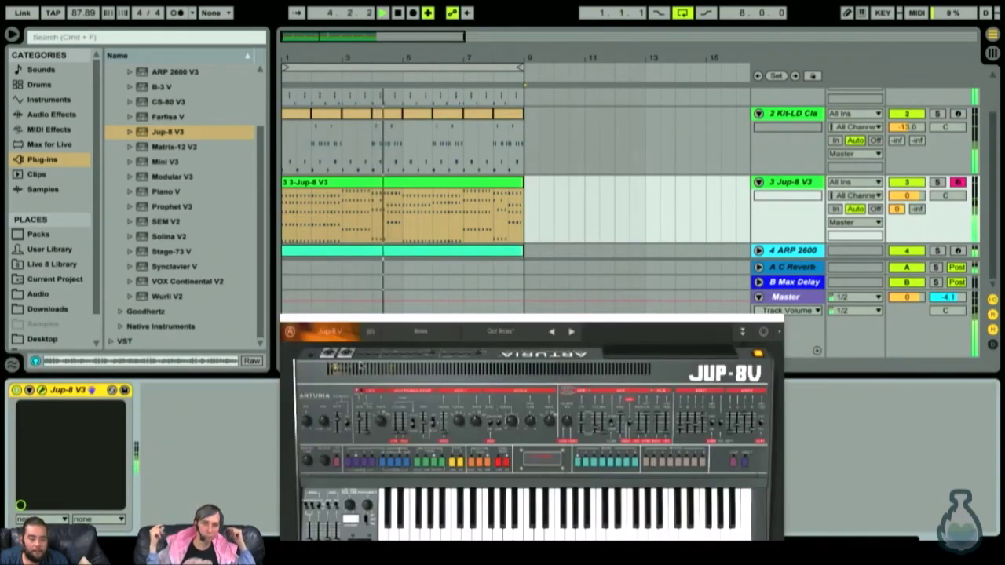
left_click(578, 320)
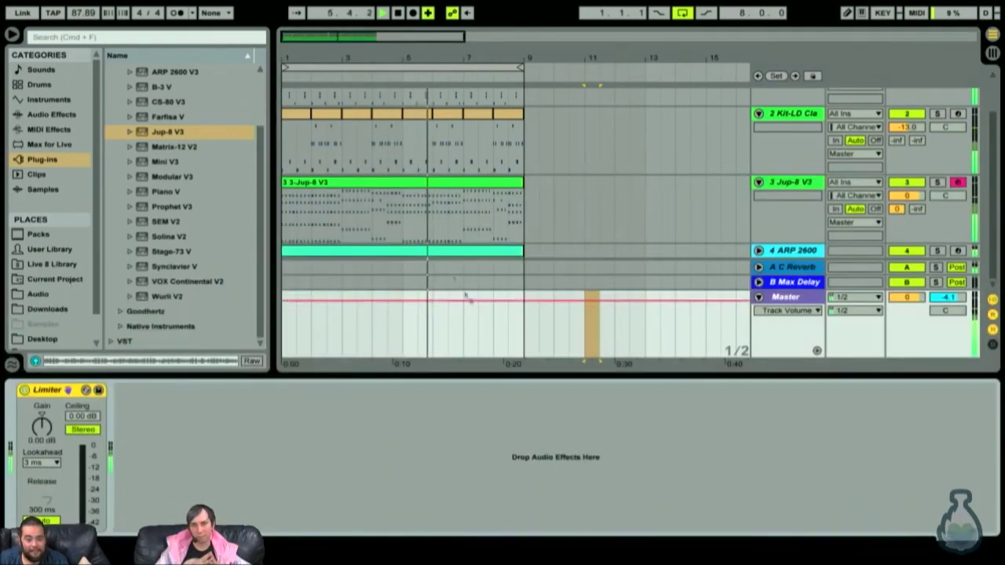
left_click(72, 400)
Step: Open the Jup-8 V3 synth window from its track and centre it over the arrangement
left_click(382, 211)
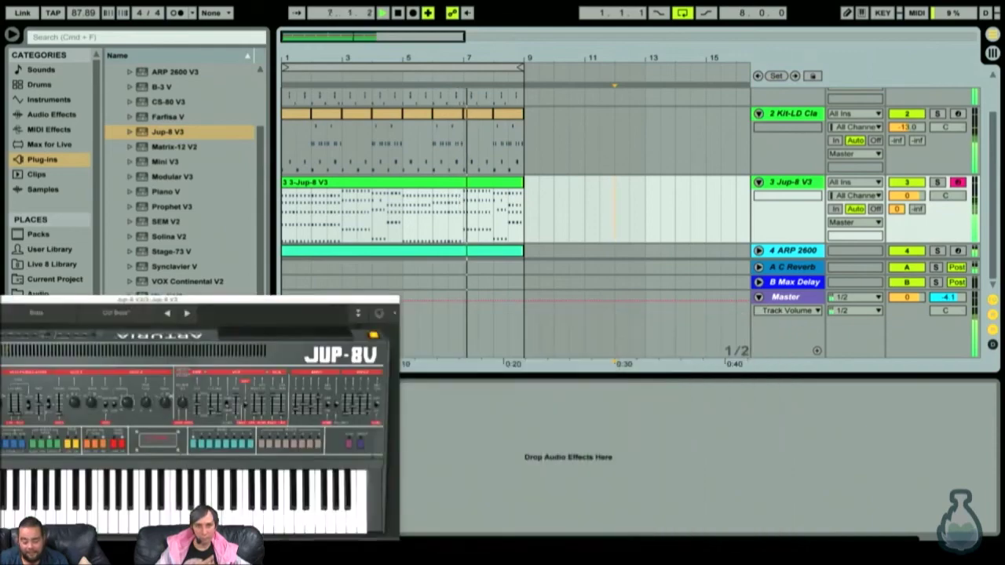
left_click_drag(382, 319, 102, 299)
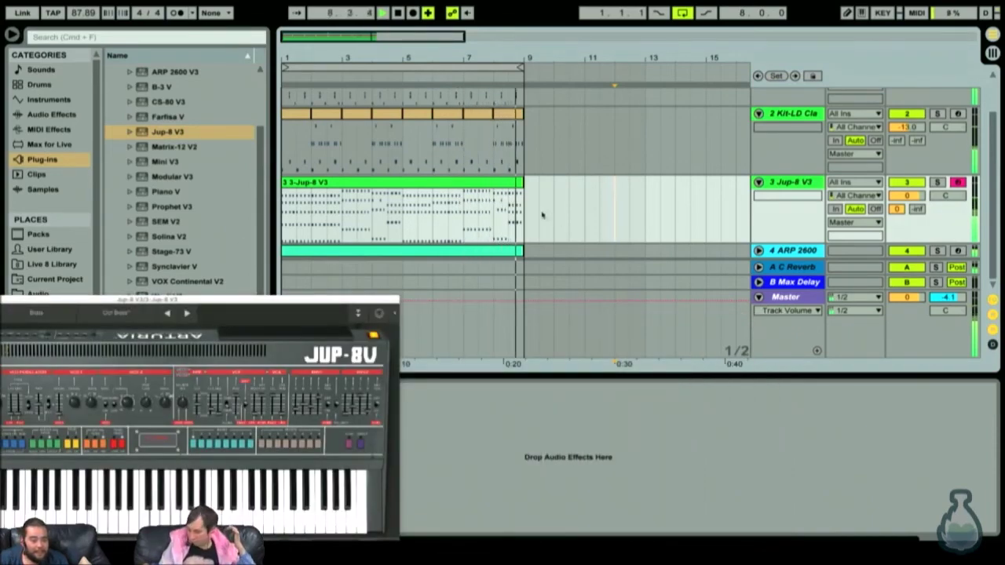
left_click_drag(317, 297, 741, 103)
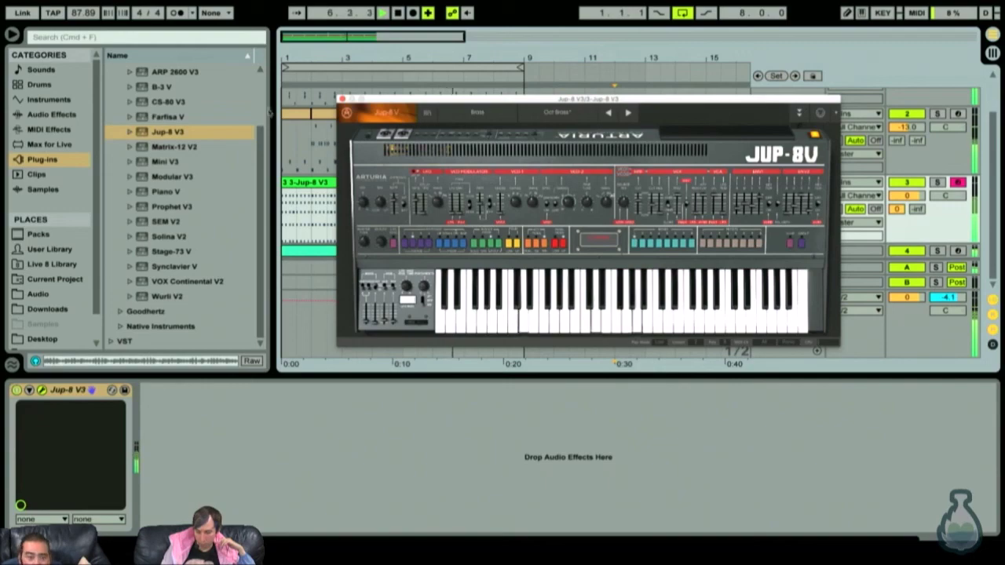
Step: Reveal the Jup-8 V advanced panel, play from bar 1, and close the synth window
left_click(801, 114)
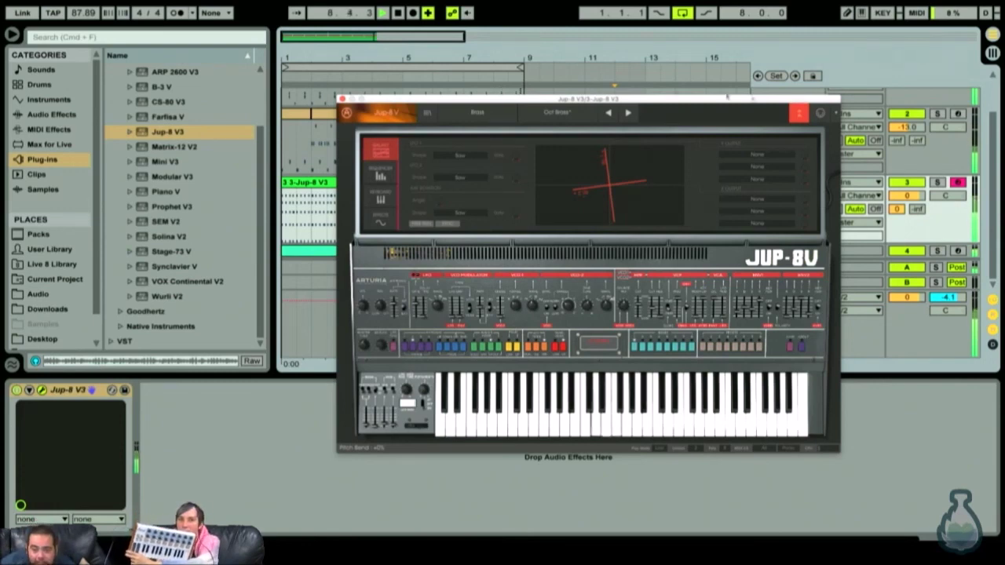
key("space")
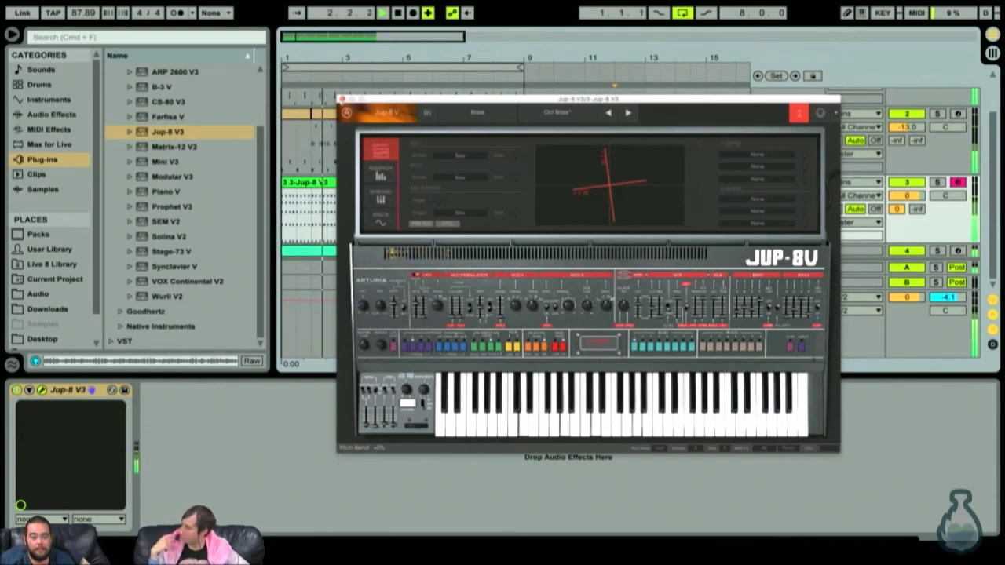
key("ctrl+alt+p")
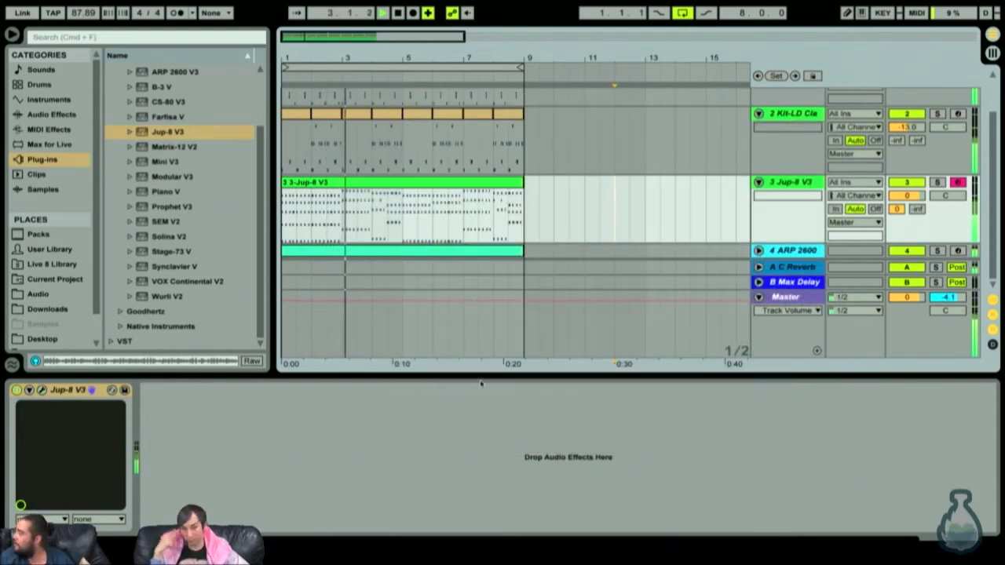
Step: Delete the Limiter device from the Master track's effects chain
left_click(426, 404)
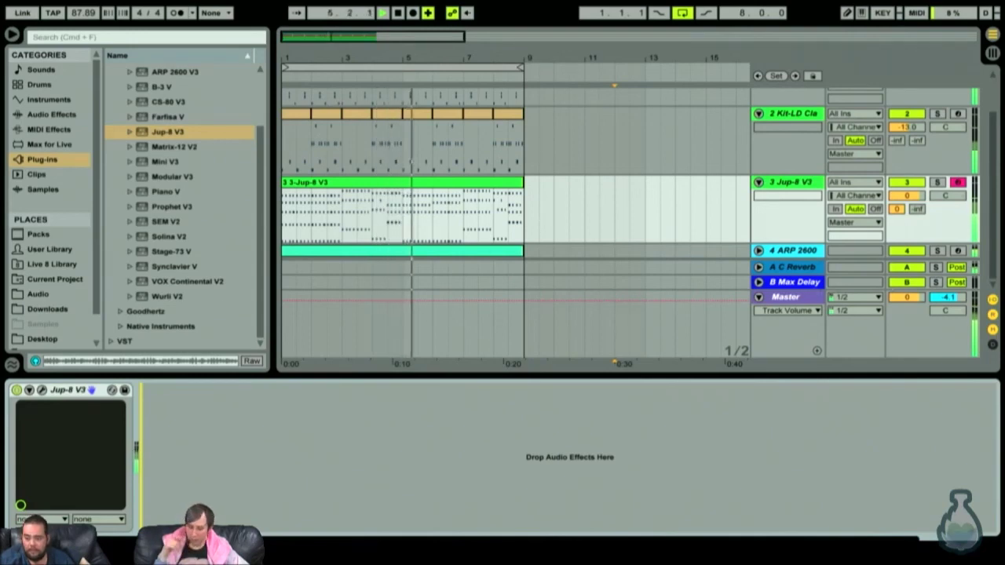
left_click(787, 297)
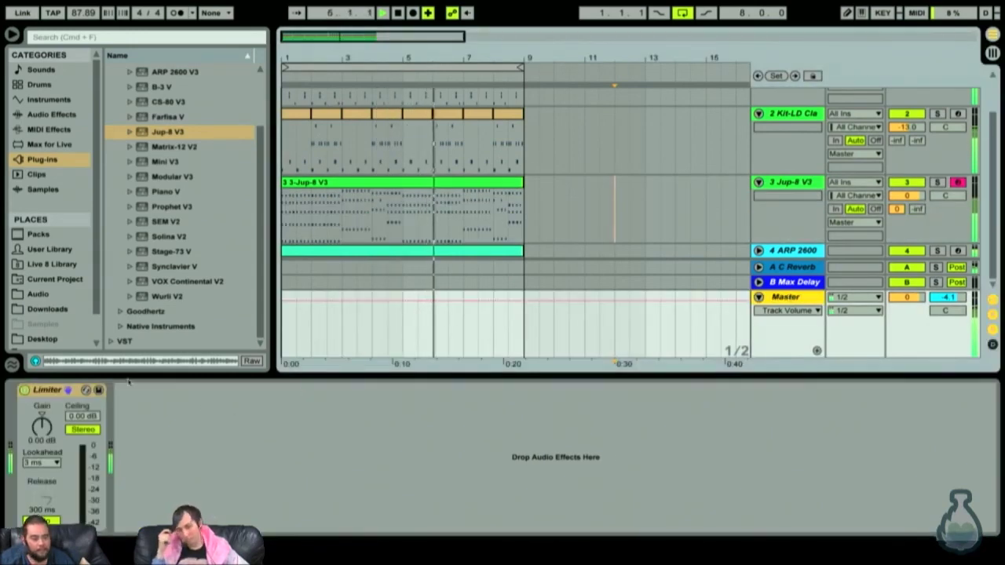
left_click(59, 390)
key("Delete")
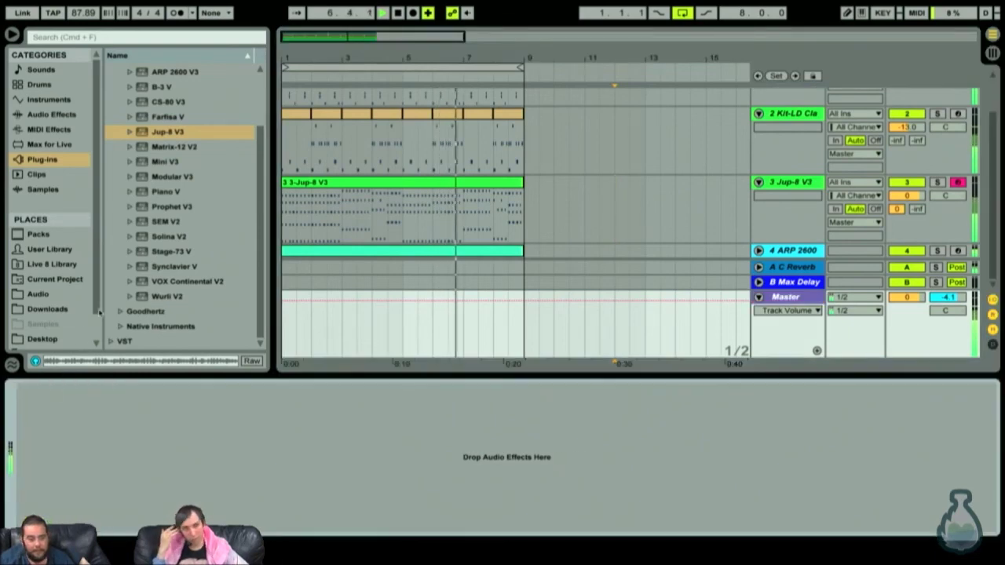
left_click(40, 129)
Step: Lower the Jup-8 track to -7.7 dB and set the tempo to 70 BPM
left_click(35, 116)
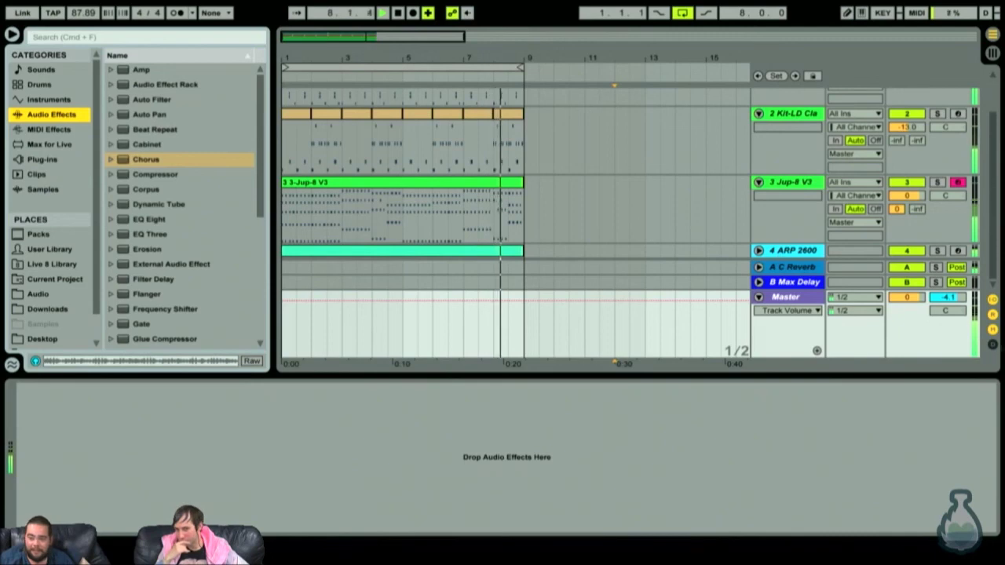
left_click_drag(911, 198, 911, 220)
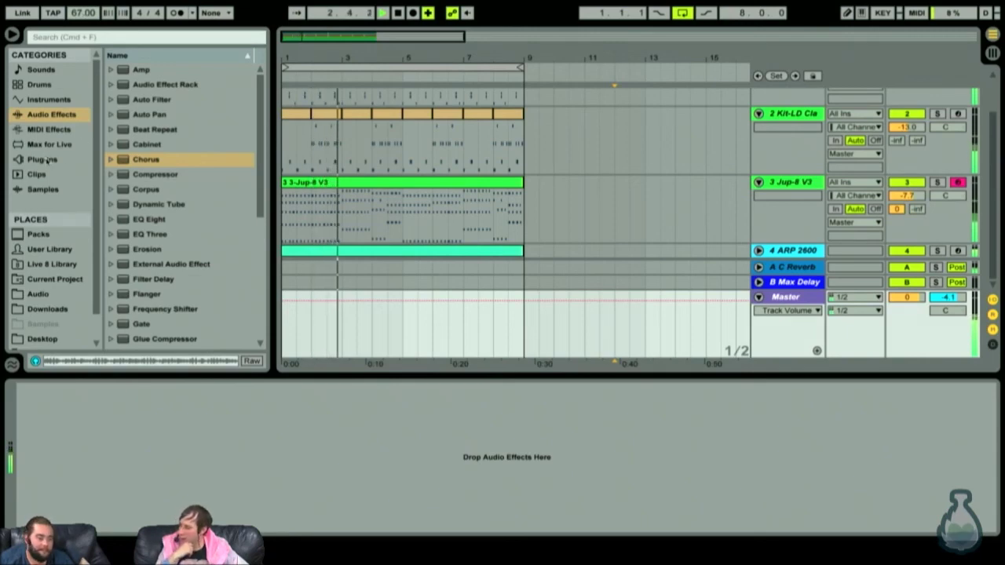
left_click_drag(70, 12, 81, 22)
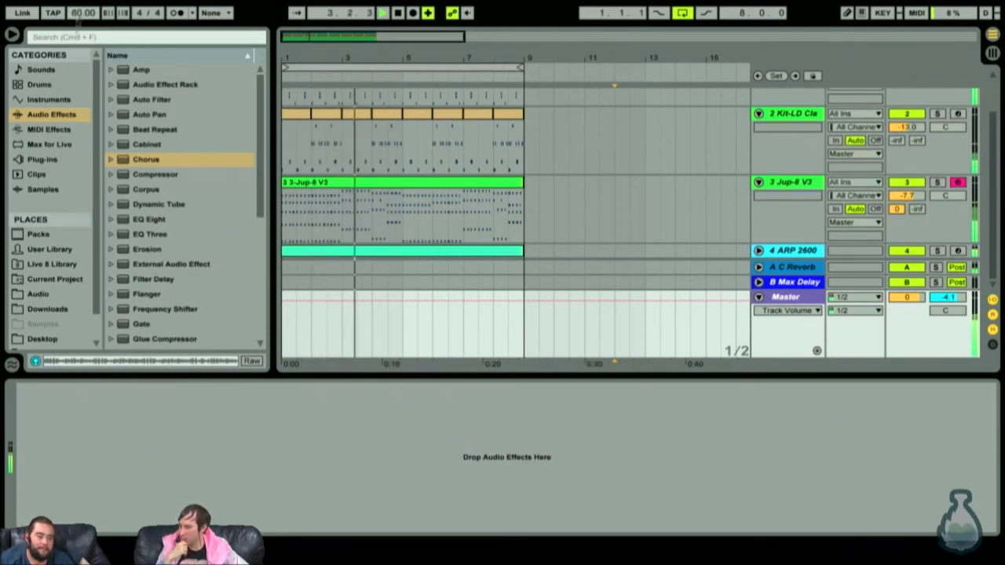
left_click_drag(81, 21, 81, 30)
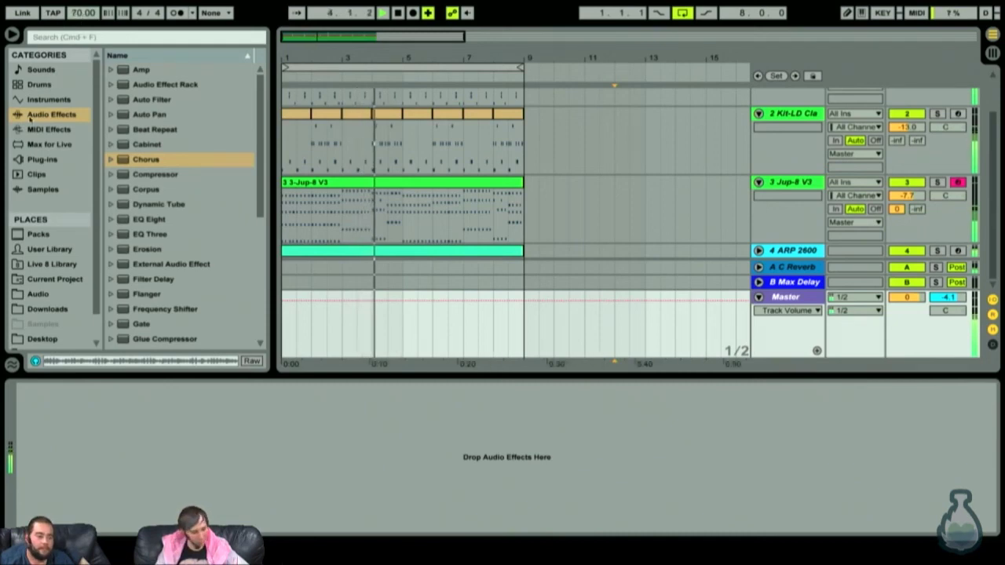
Step: Load QuickBoostStack.adg from the Audio Effect Rack folder onto the Master
left_click(162, 88)
key("Right")
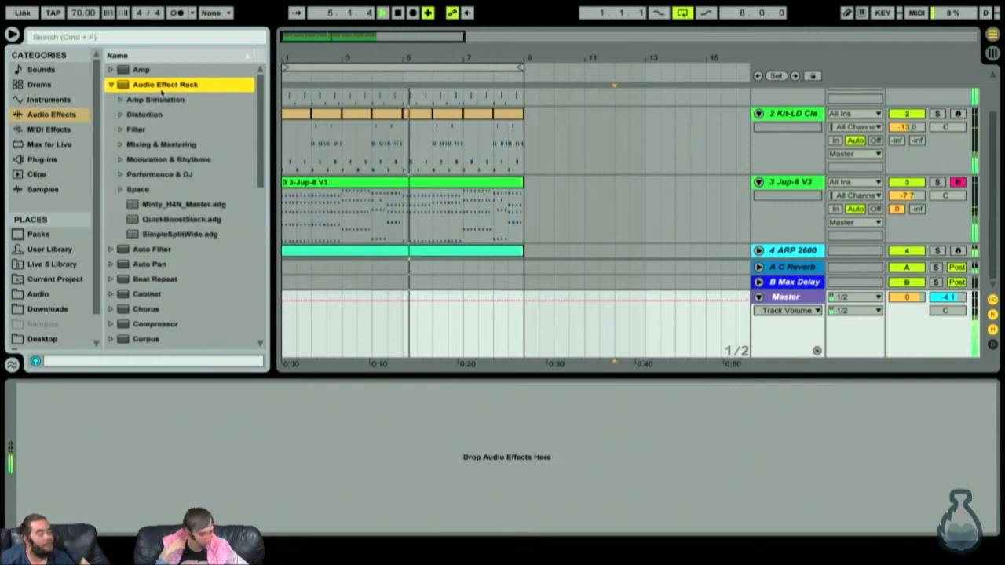
key("Down")
key("Down")
key("Down")
key("Down")
key("Down")
key("Down")
key("Down")
key("Right")
key("Down")
key("Down")
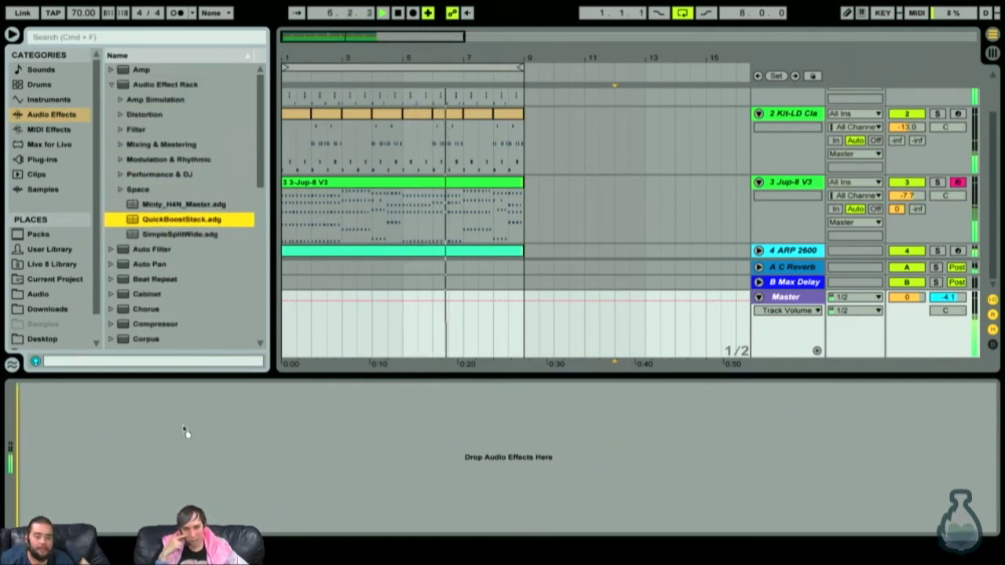
key("Return")
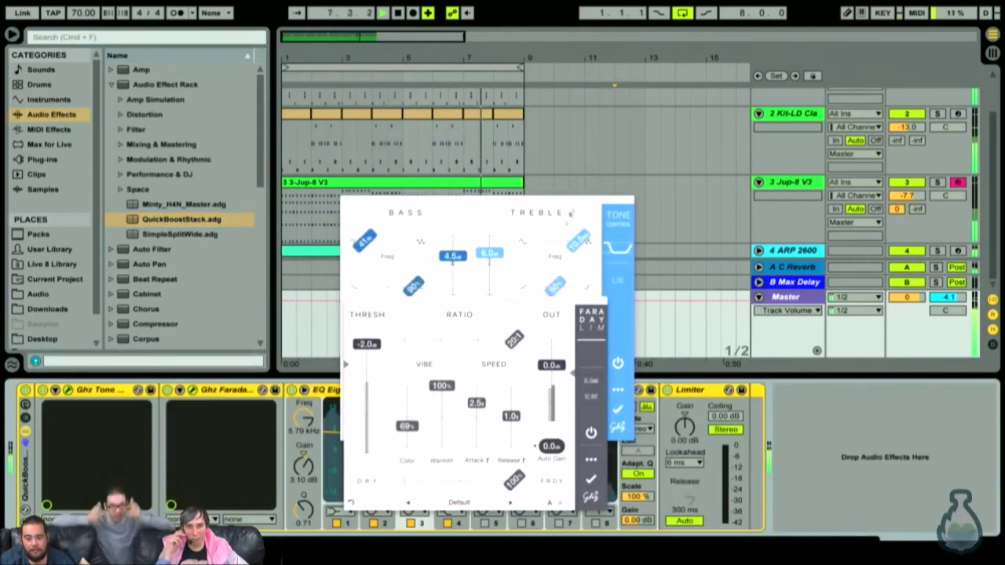
Step: Close the Tone Control and Faraday Limiter plugin windows
left_click(347, 200)
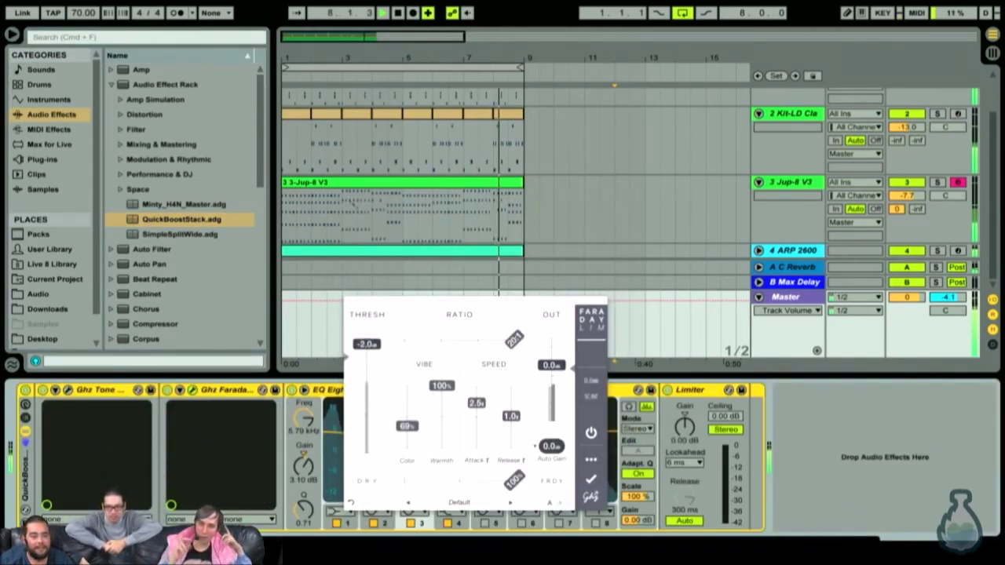
left_click(350, 301)
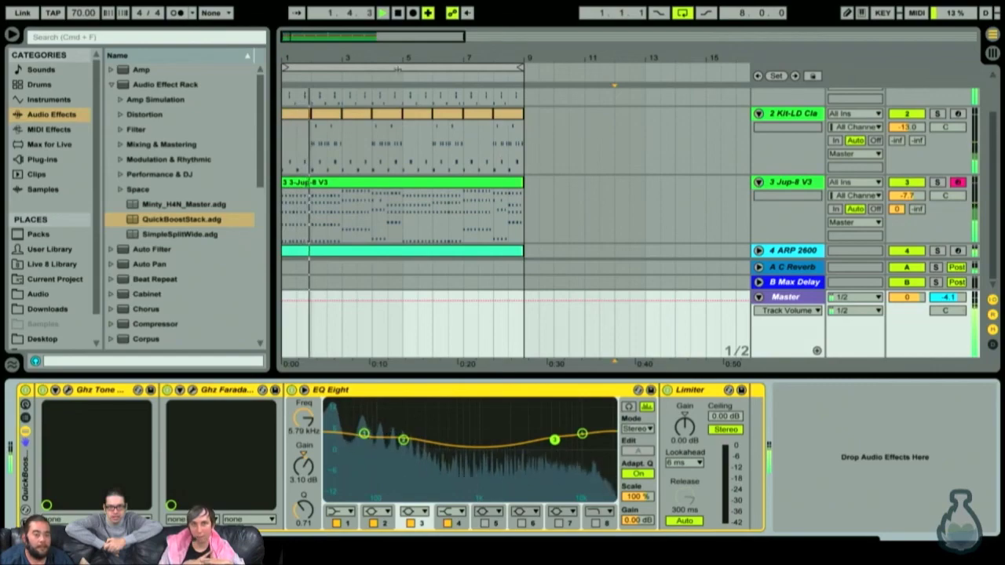
Step: Set track volumes: drum kit -10.9 dB, ARP 2600 -10.2 dB, DMX beat -13.0 dB
mouse_move(396, 45)
left_mouse_down()
mouse_move(396, 75)
mouse_move(397, 63)
left_mouse_up()
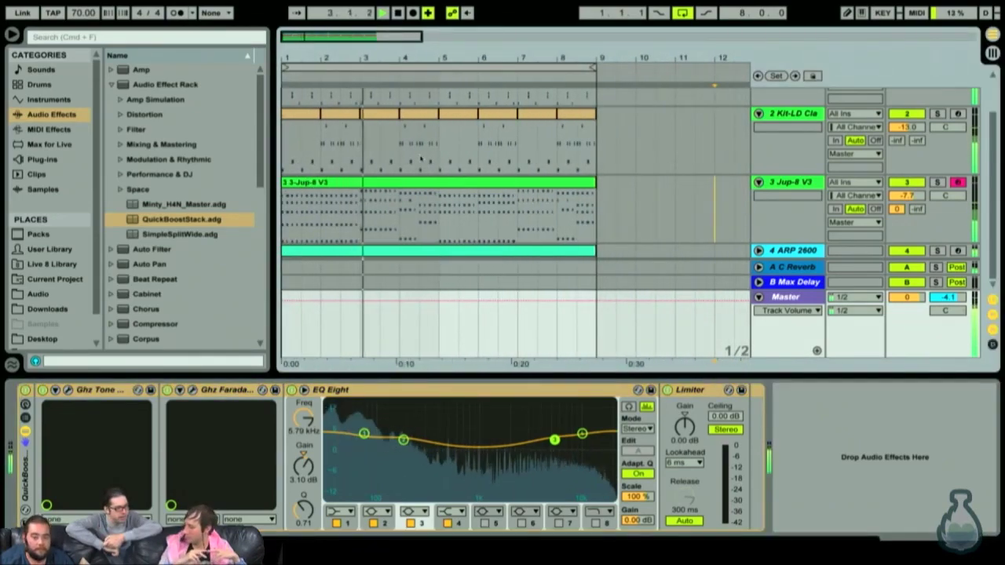
key("plus")
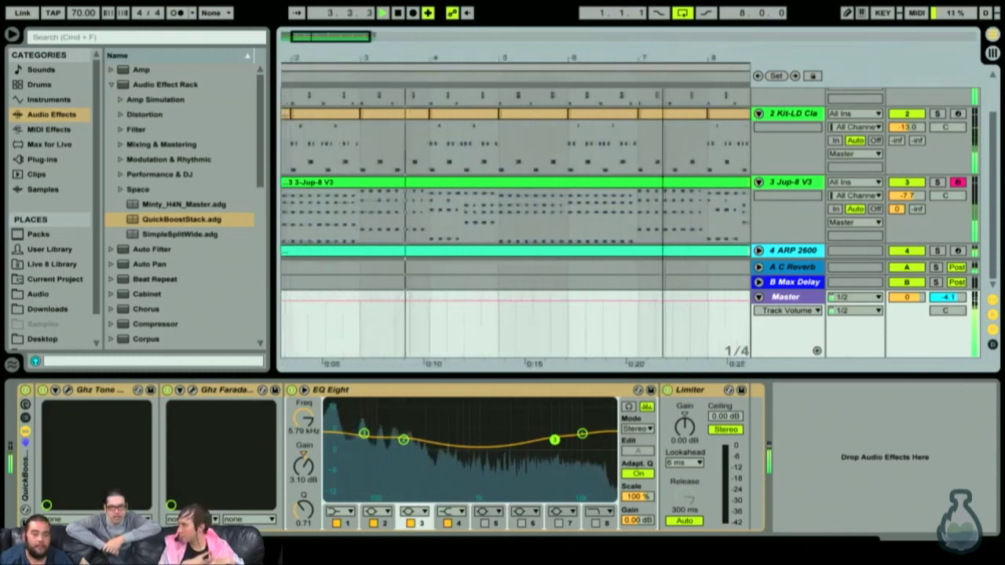
key("minus")
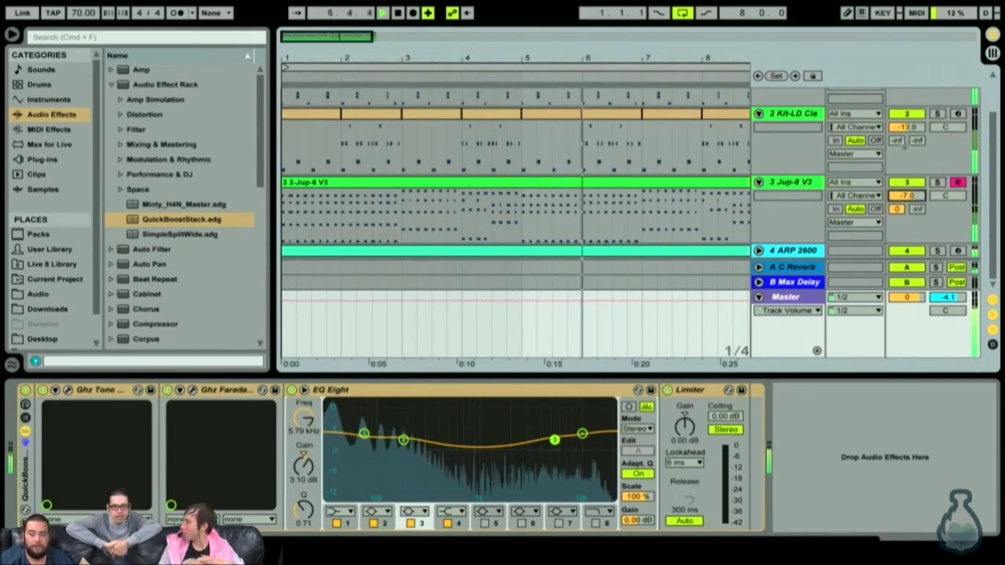
left_click_drag(907, 127, 915, 140)
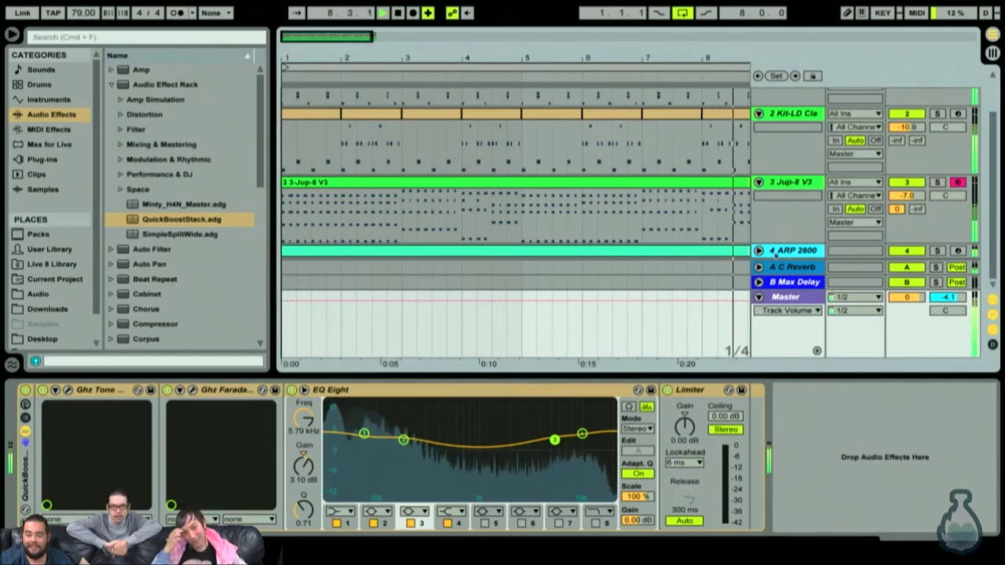
left_click(759, 250)
left_click_drag(911, 210, 910, 201)
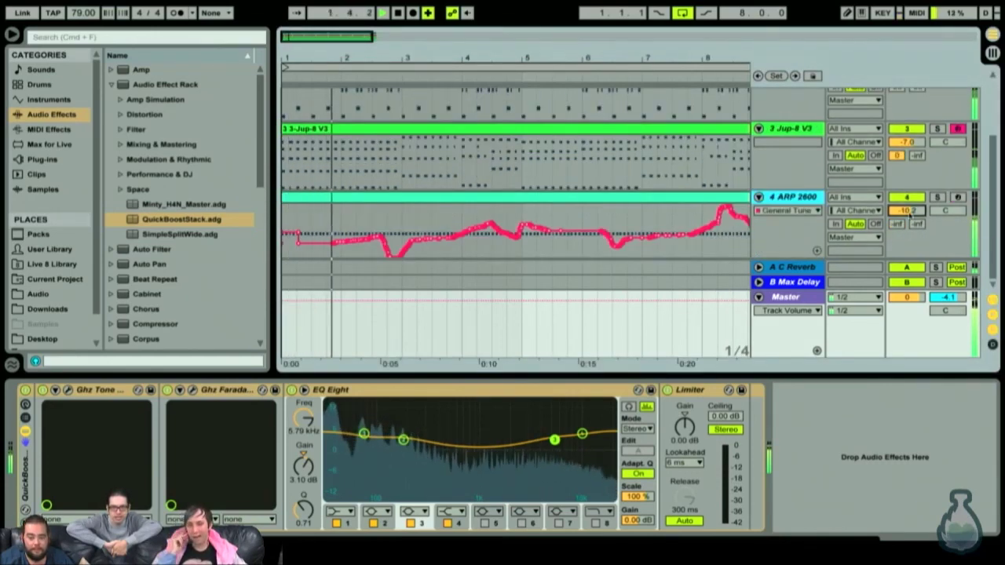
scroll(915, 132, "up", 3)
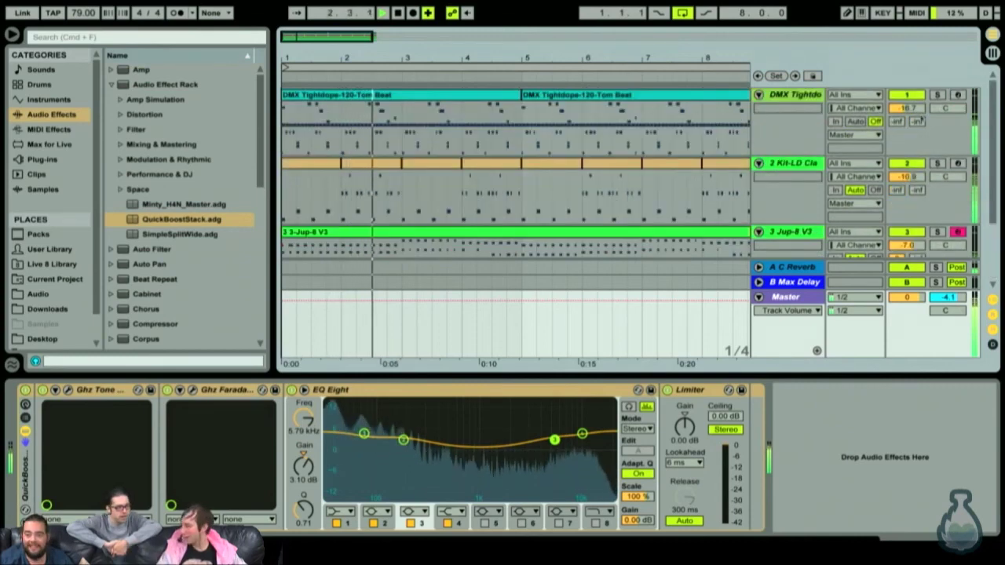
left_click_drag(913, 111, 913, 109)
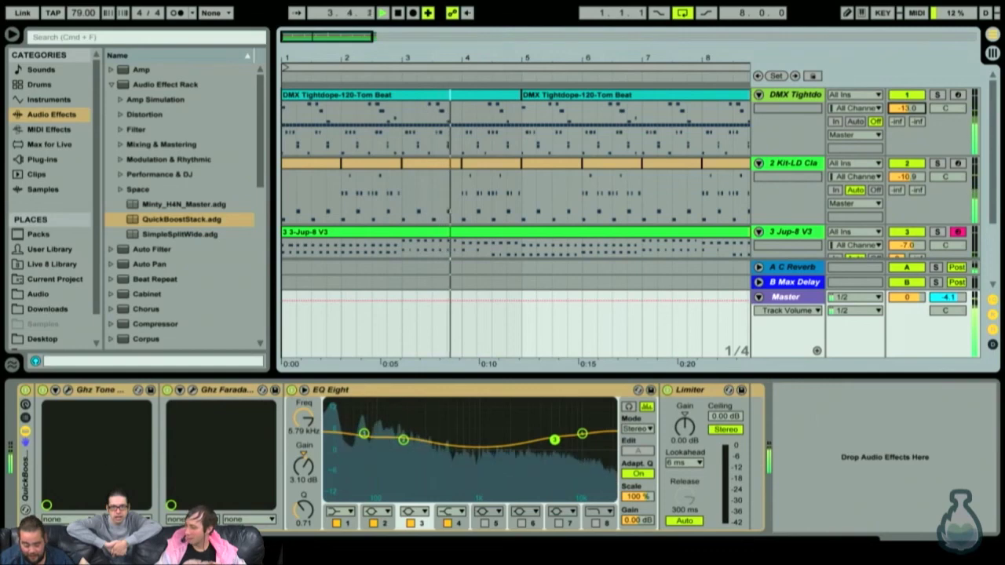